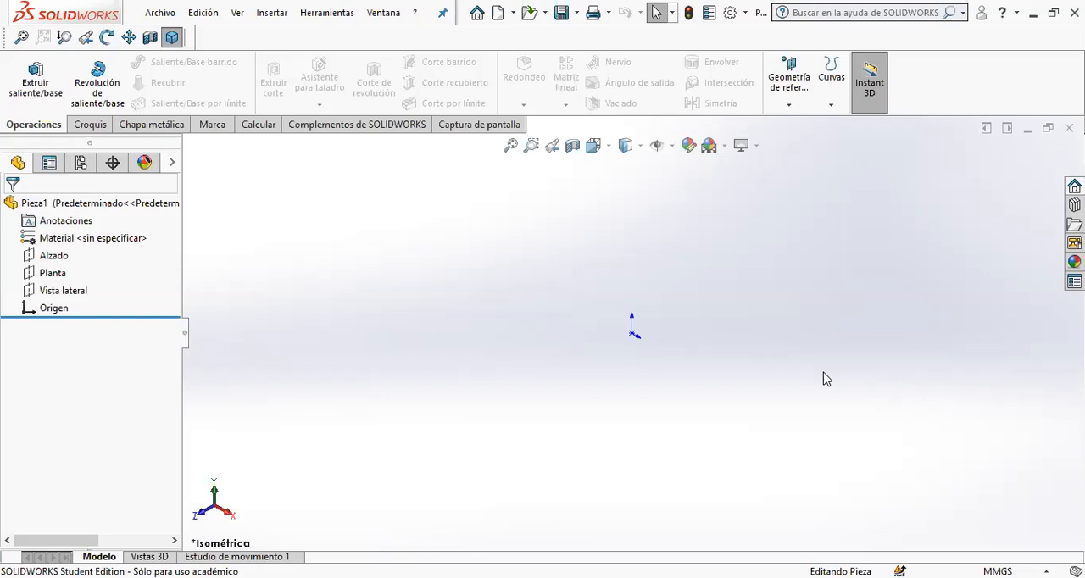
- Add the Piezas soldadas (weldments) command set to the CommandManager
right_click(141, 123)
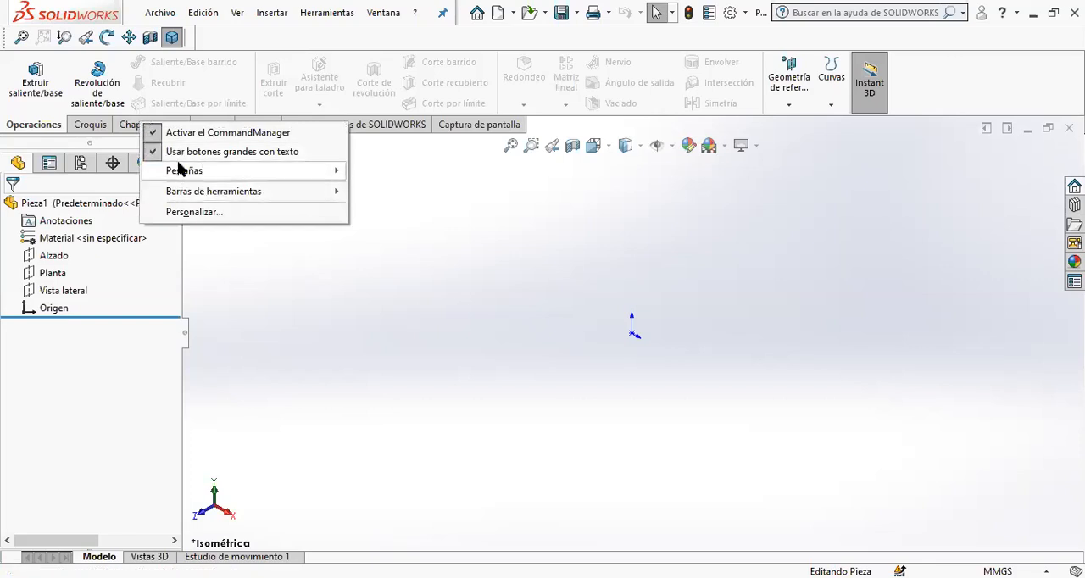
right_click(89, 126)
right_click(89, 125)
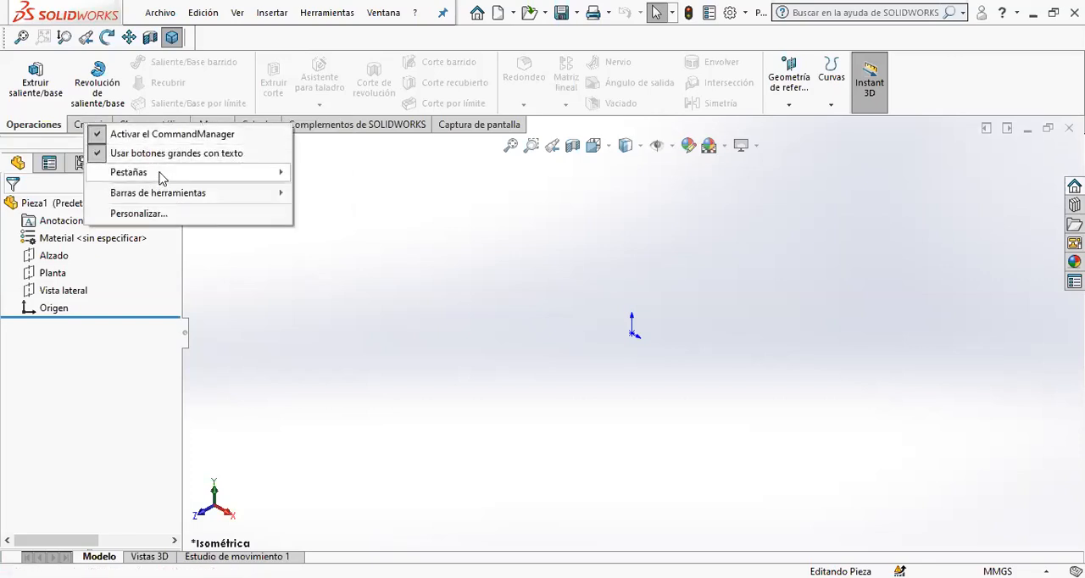
mouse_move(162, 177)
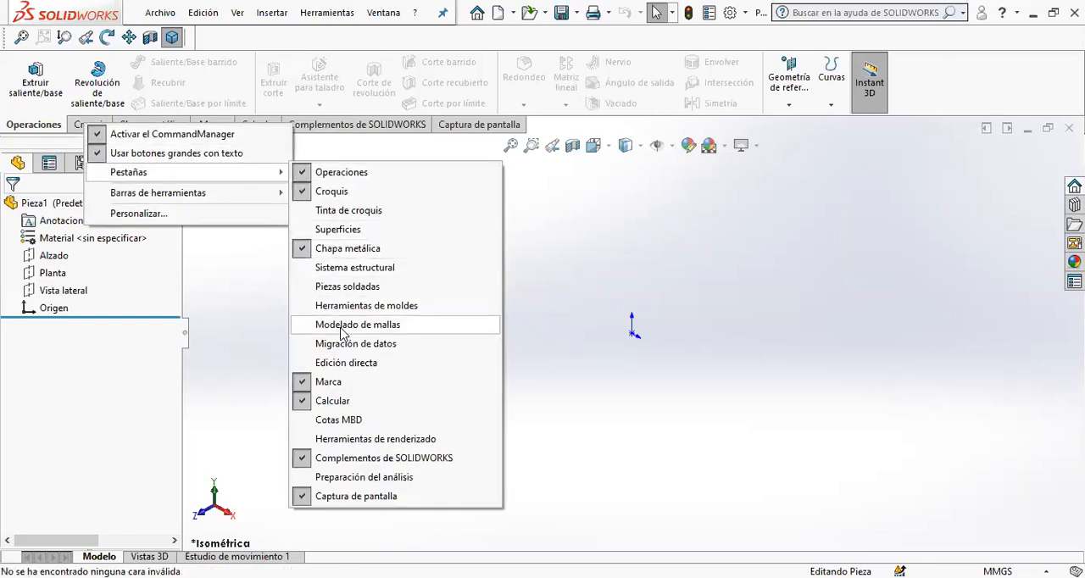
click(347, 286)
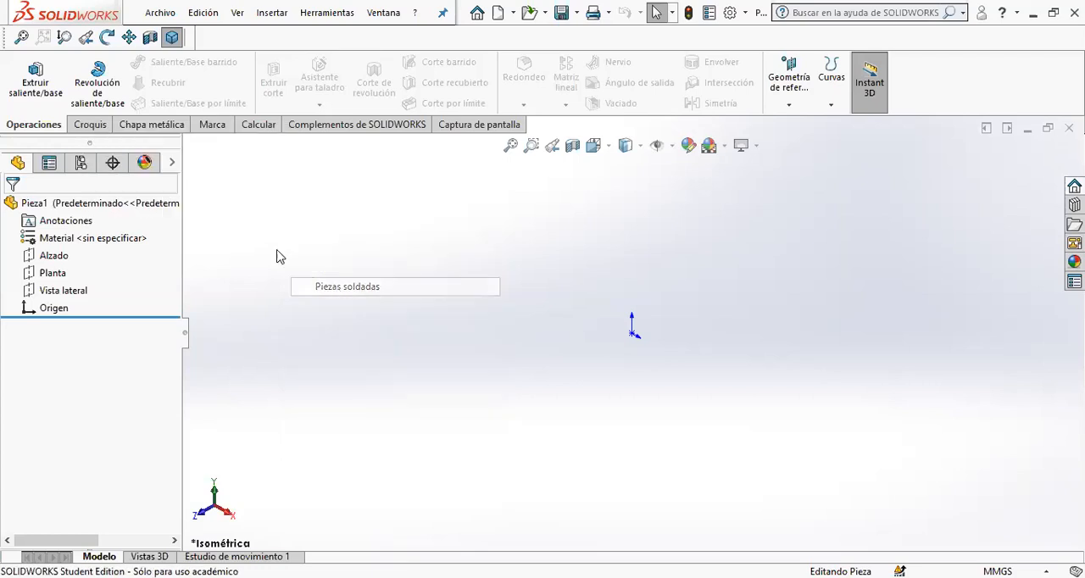
- Remove the Chapa metálica (sheet metal) command set from the CommandManager
right_click(174, 128)
mouse_move(235, 175)
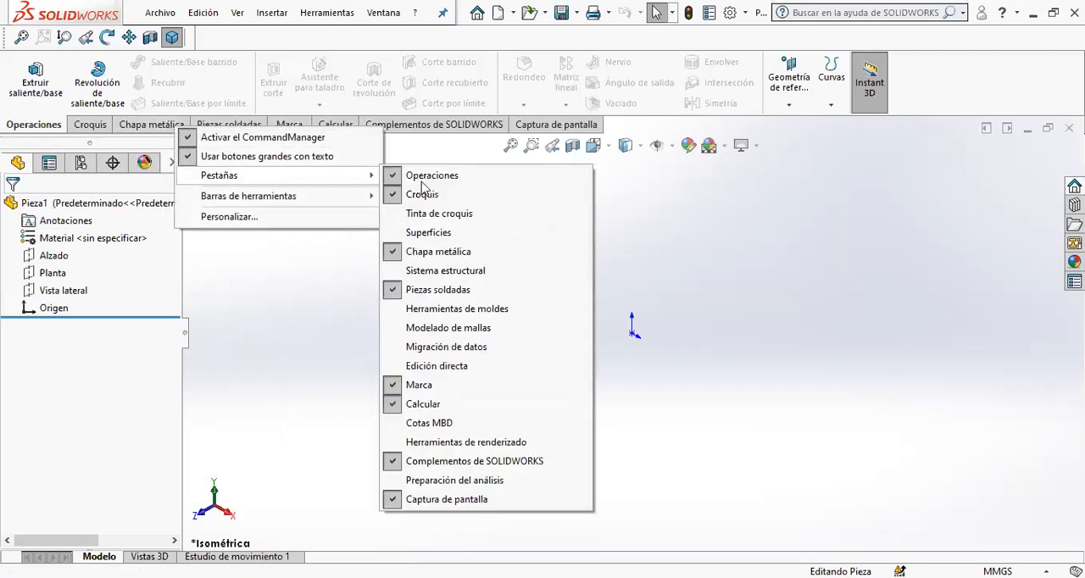
click(437, 252)
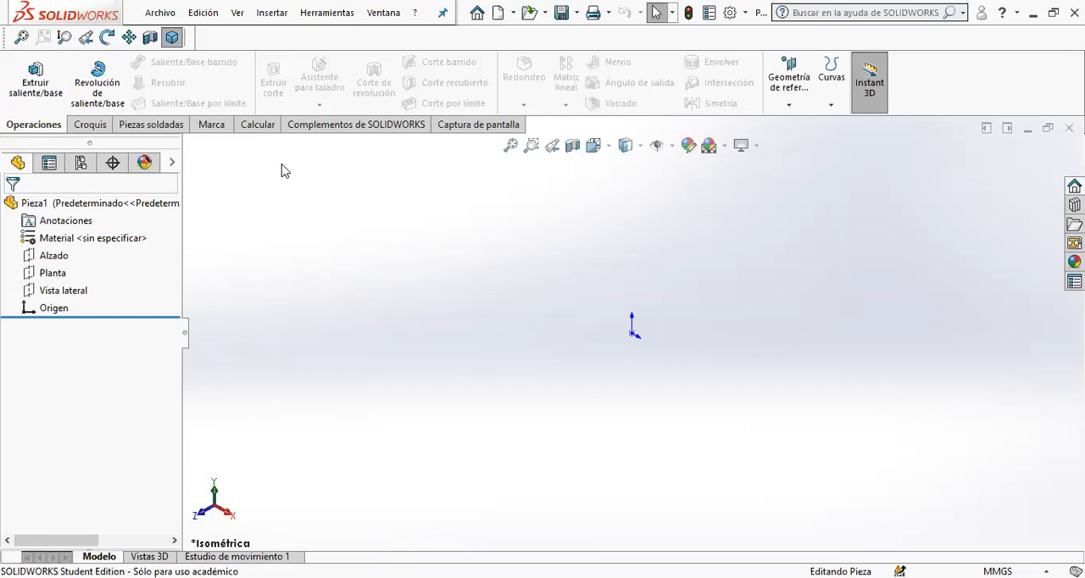
- Make the part a weldment and begin a boss extrusion with its sketch on the Alzado plane
click(142, 125)
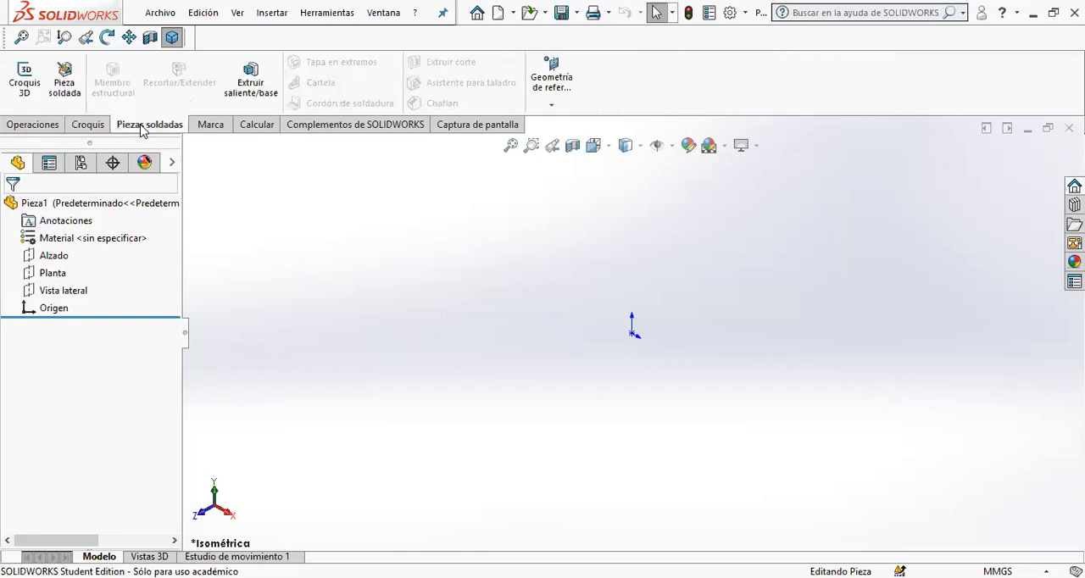
click(68, 90)
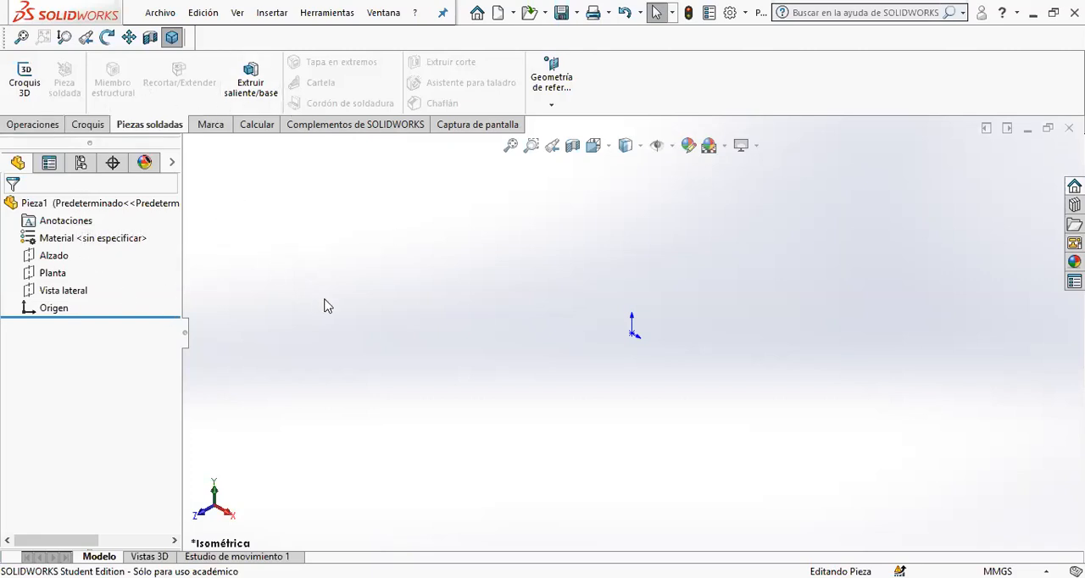
click(251, 87)
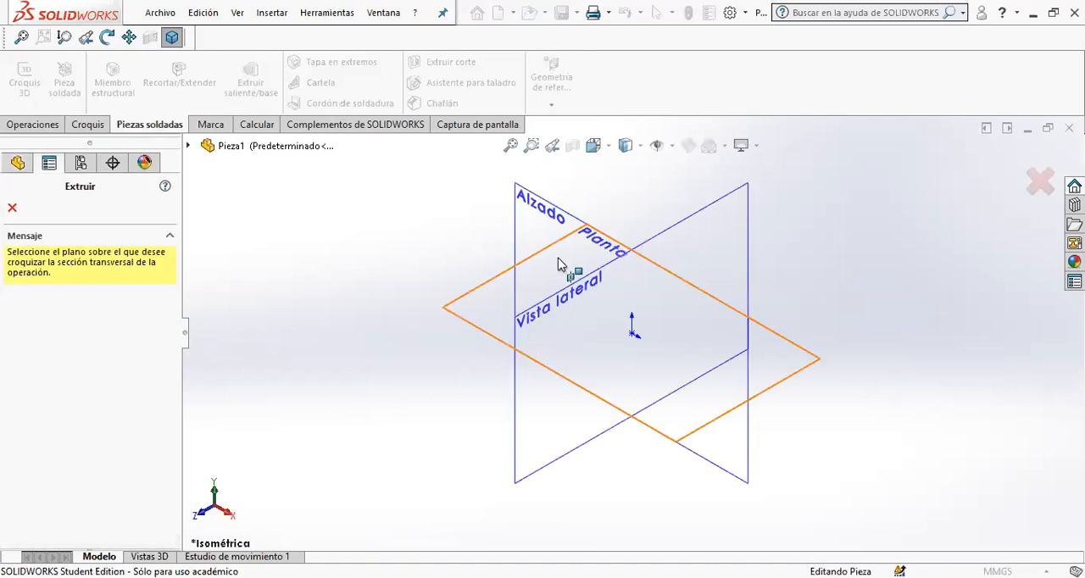
click(523, 192)
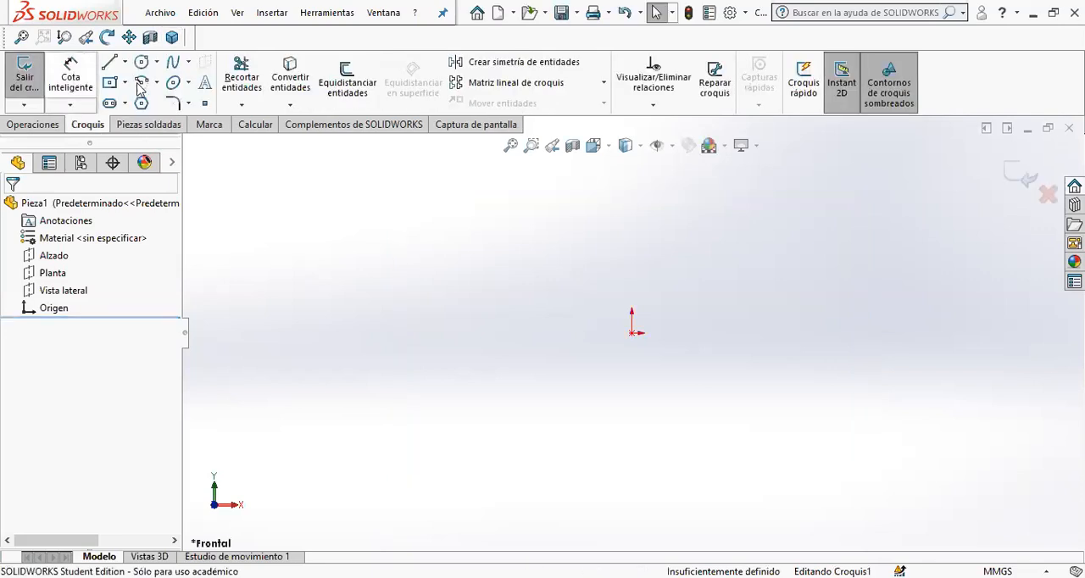
- Sketch a vertical construction line upward from the origin
click(111, 86)
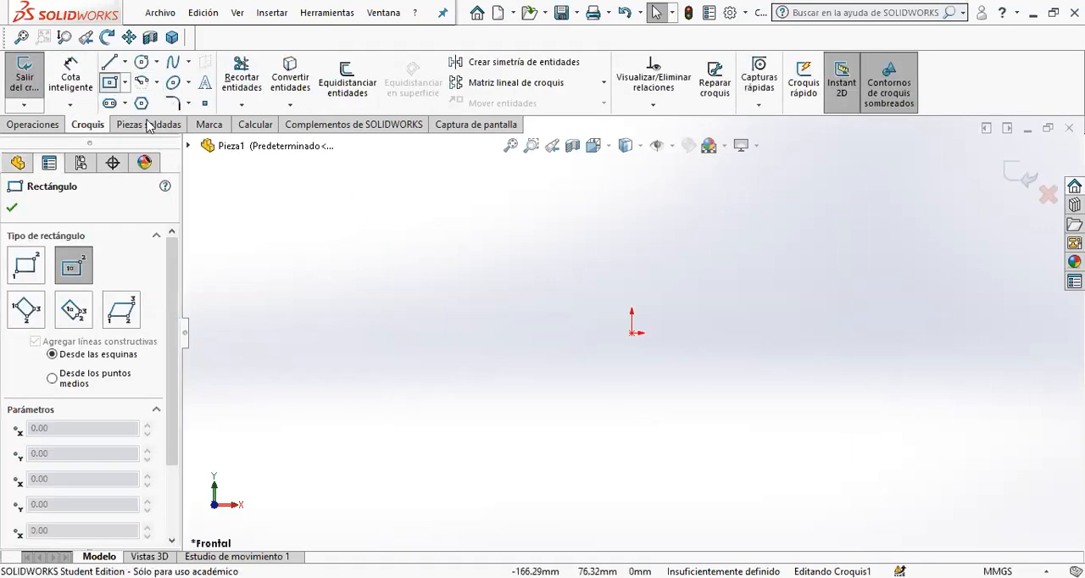
click(125, 62)
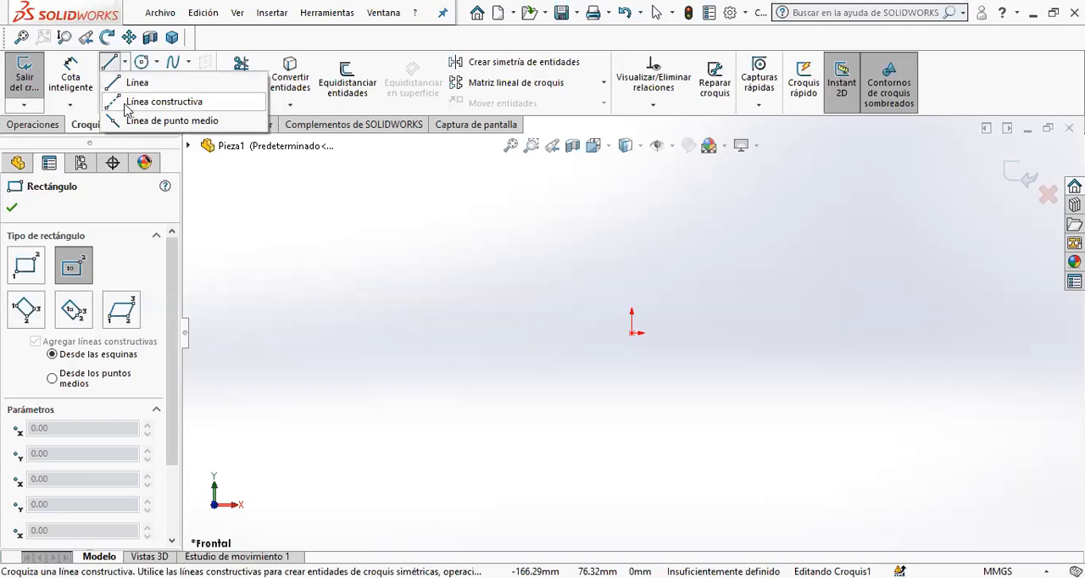
click(153, 101)
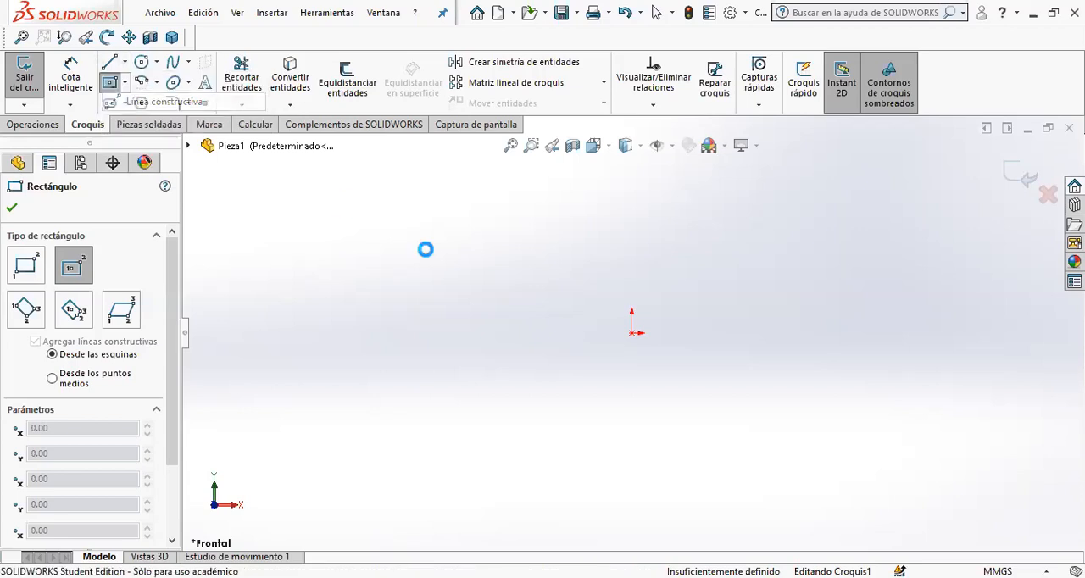
click(632, 332)
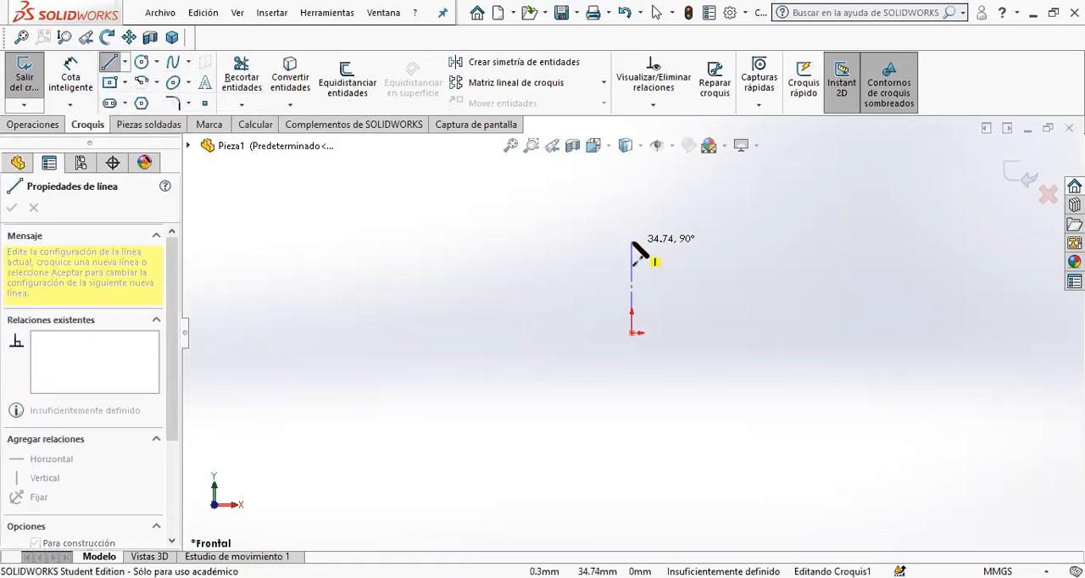
click(638, 240)
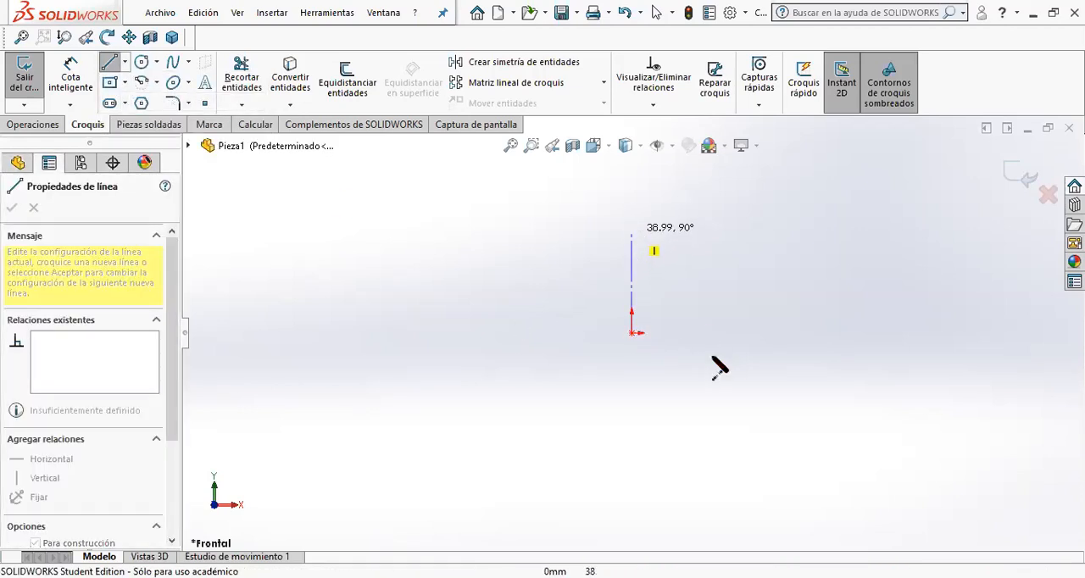
- Sketch a corner rectangle below the origin, with its upper edge passing through the origin
click(125, 82)
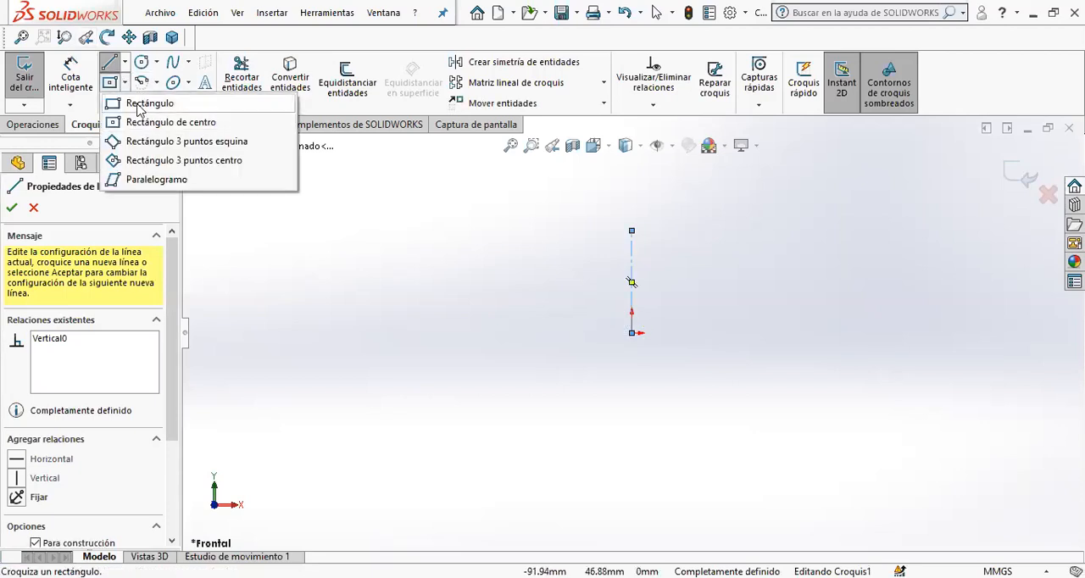
click(593, 333)
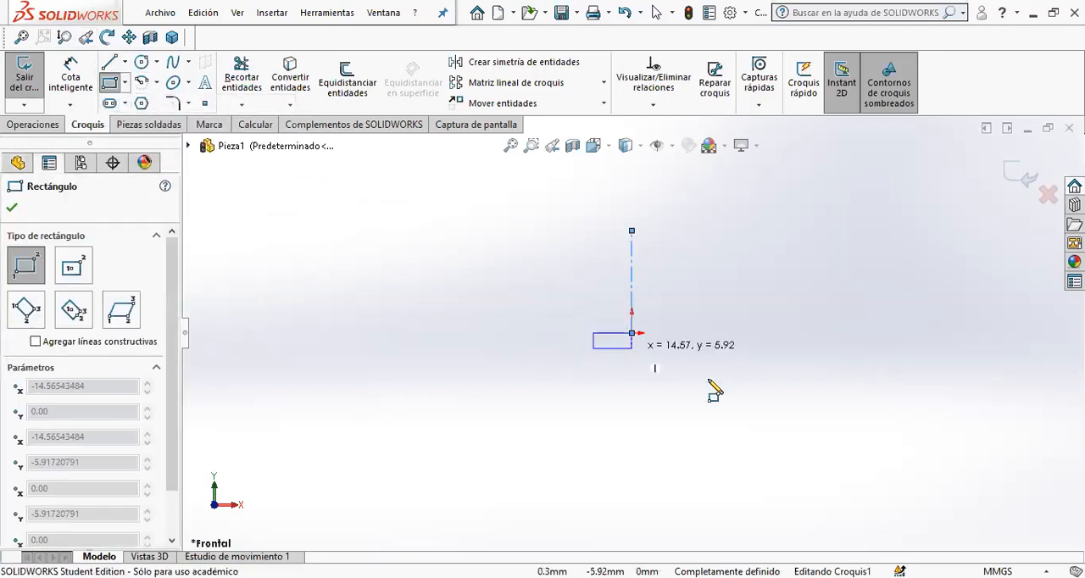
click(661, 443)
- Add a Punto medio relation between the rectangle's upper edge and the origin
click(72, 69)
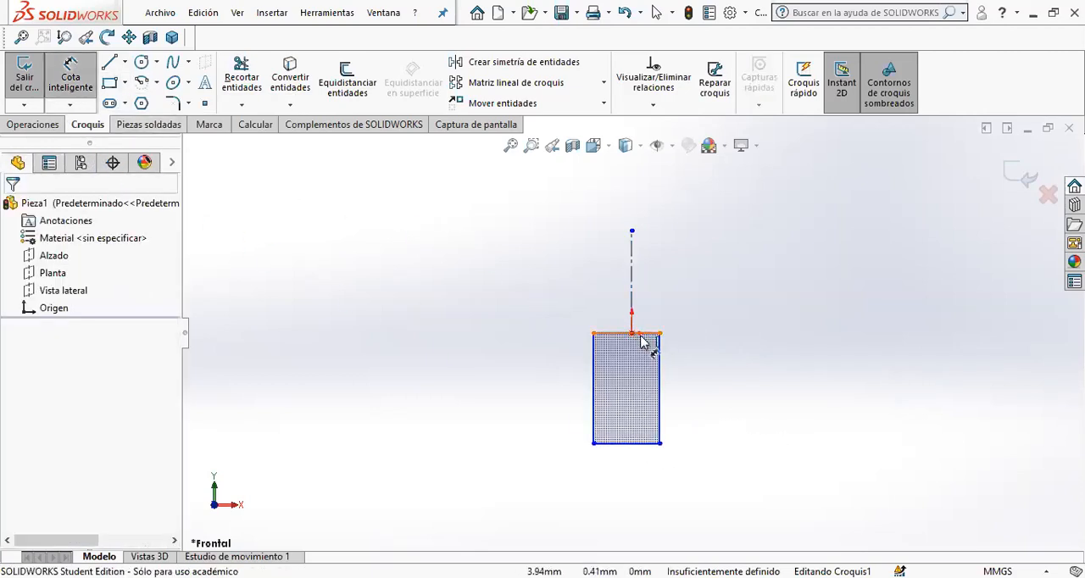
key(Escape)
click(607, 334)
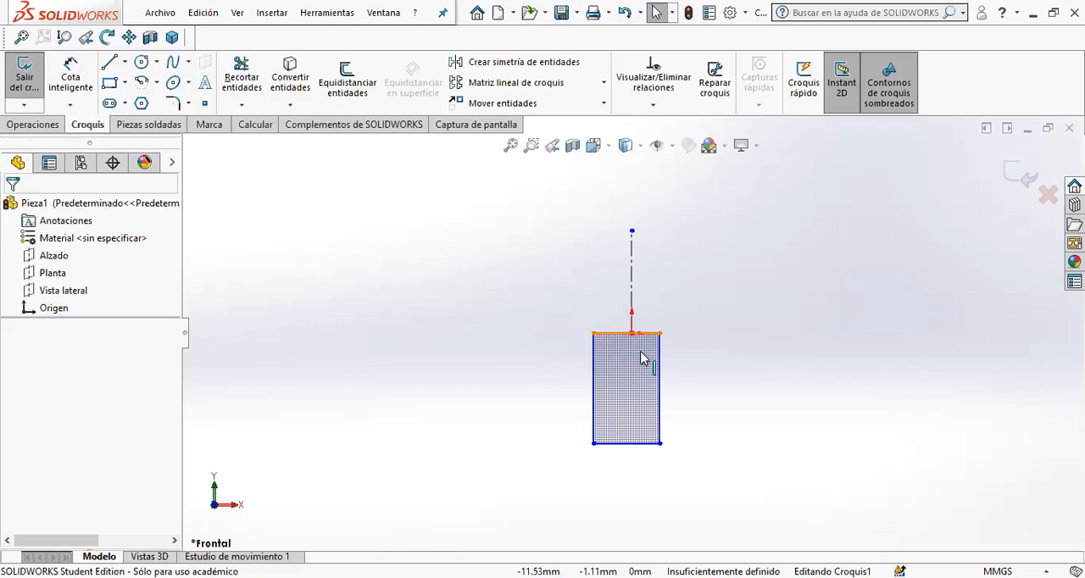
ctrl+click(631, 333)
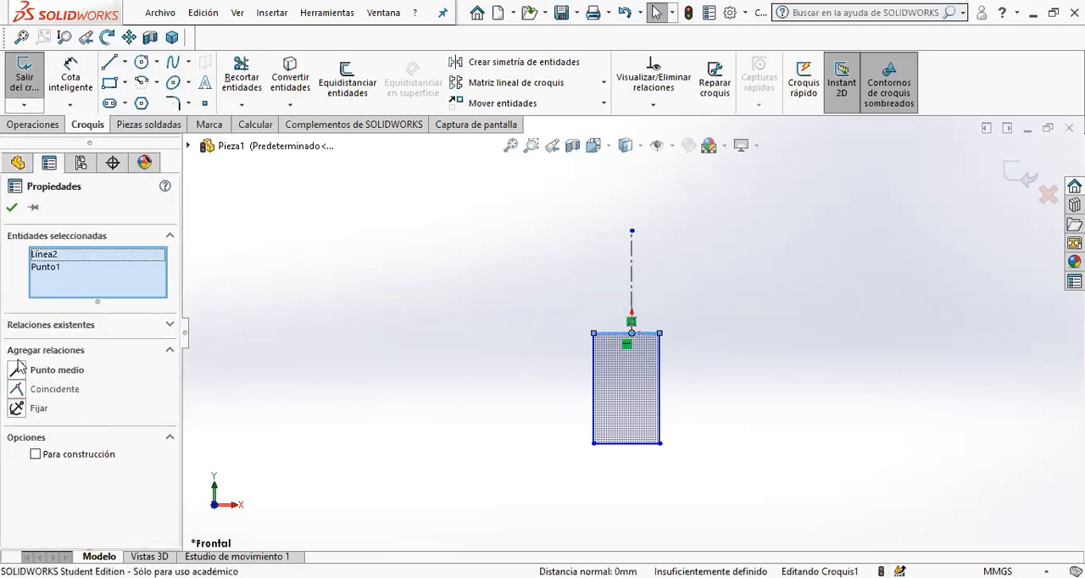
click(18, 368)
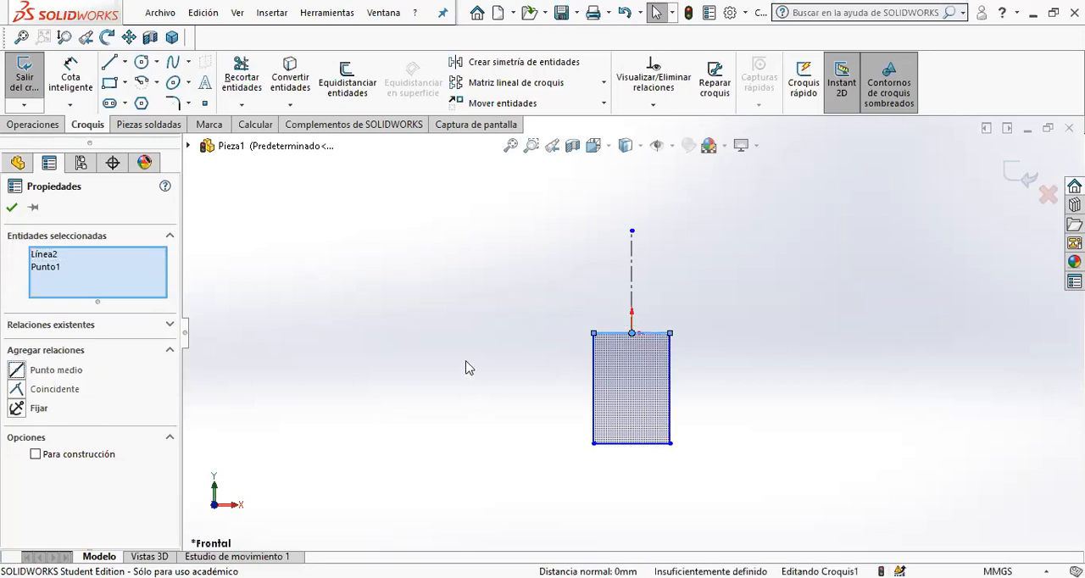
click(467, 368)
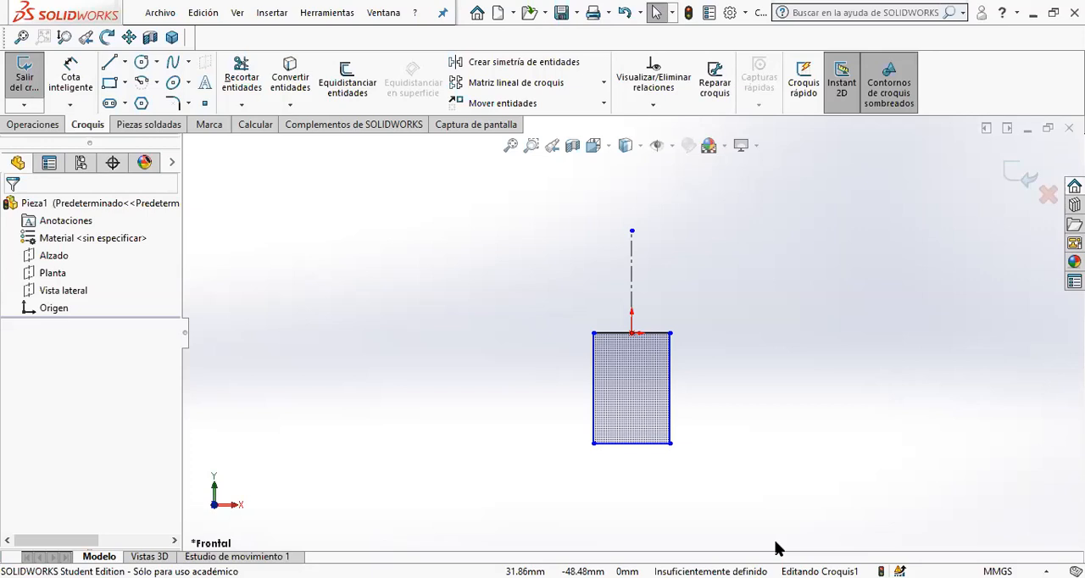
- Switch the document units to IPS and reopen the rectangle sketch for editing
click(998, 571)
click(929, 523)
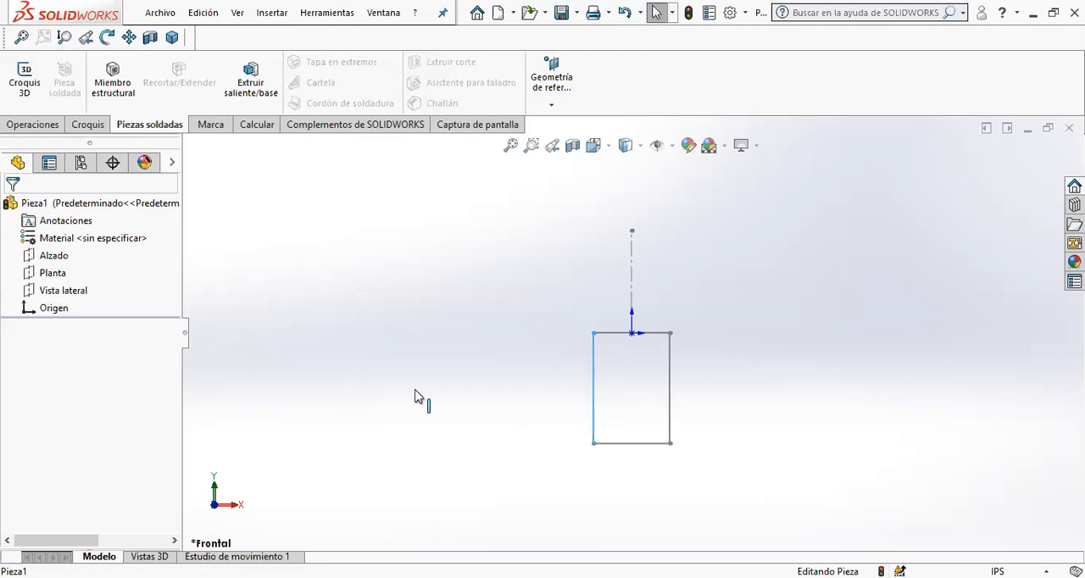
right_click(618, 338)
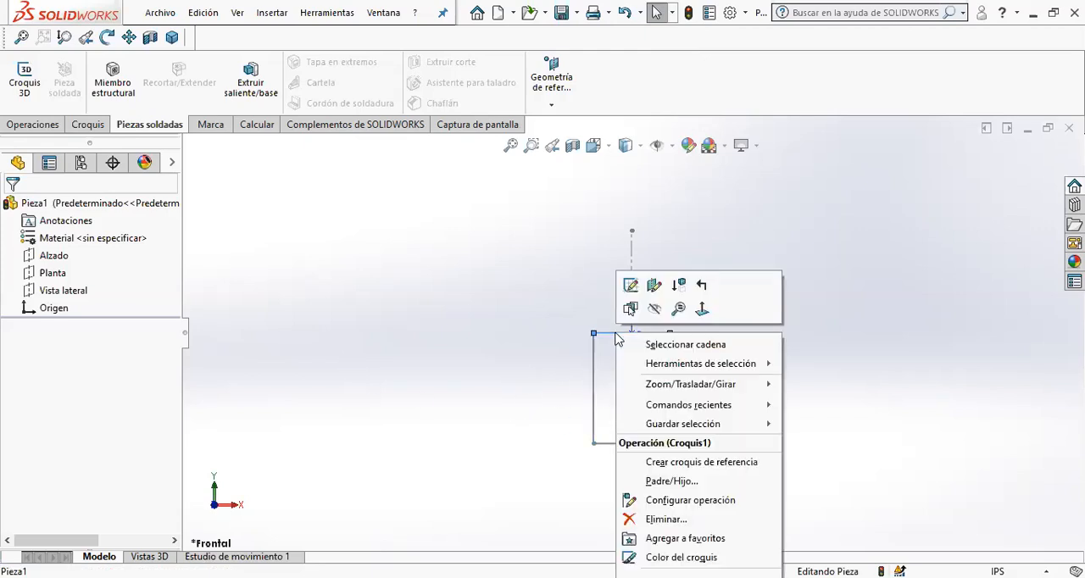
click(635, 290)
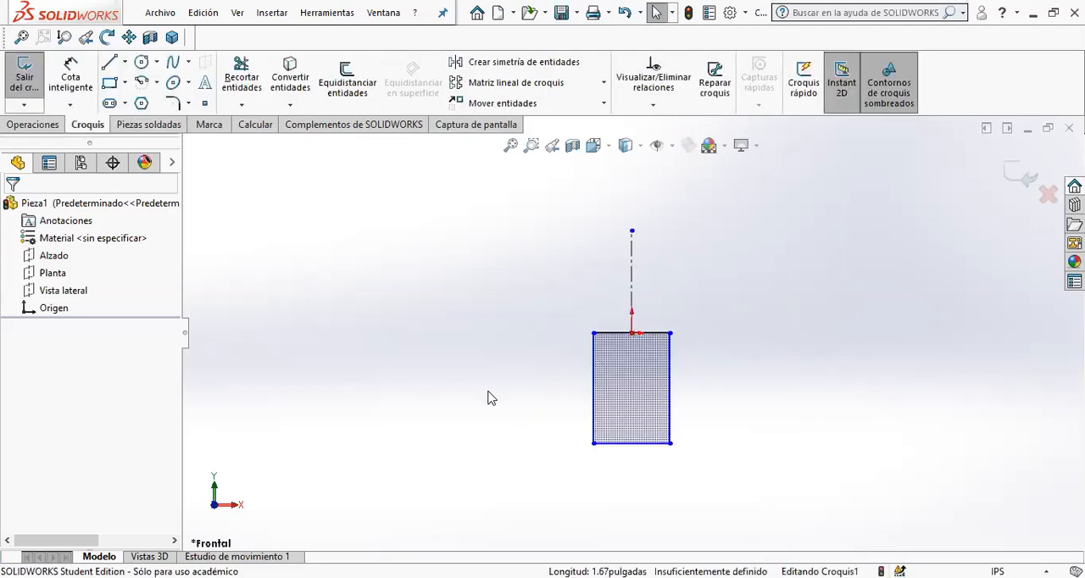
- Dimension the rectangle's upper edge and set its width to 1.25 in
click(71, 76)
click(628, 335)
click(628, 208)
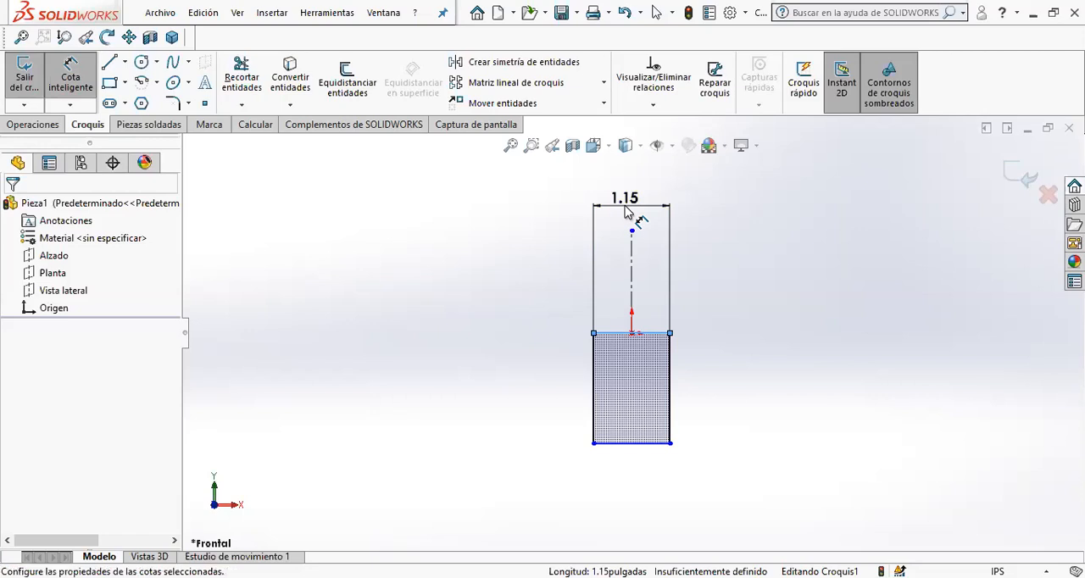
key(Return)
- Dimension the rectangle's vertical side and set its height to 3.5 in
click(597, 398)
click(597, 400)
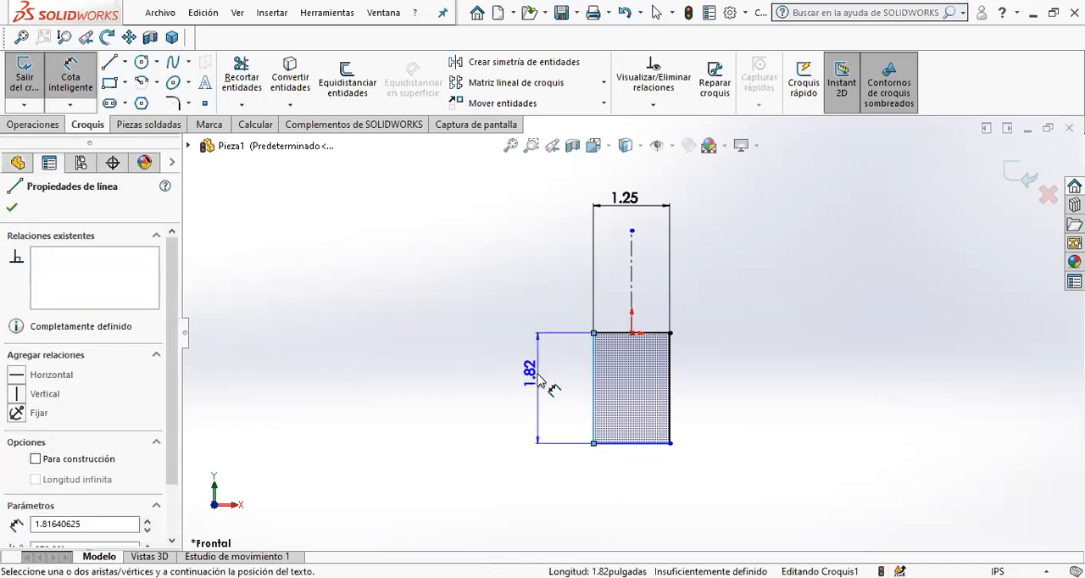
click(540, 382)
click(541, 382)
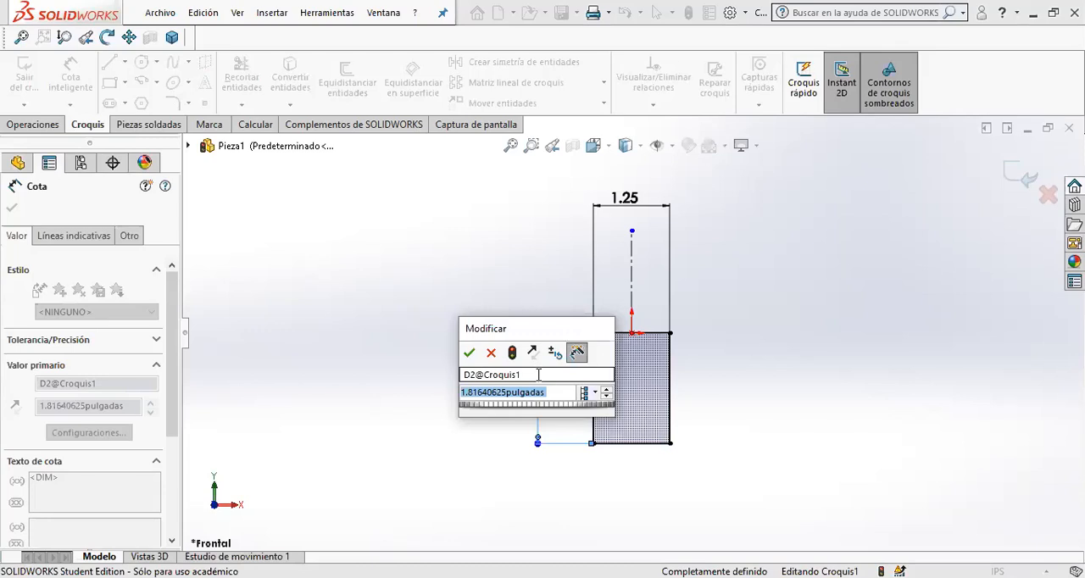
text(3.5)
key(Return)
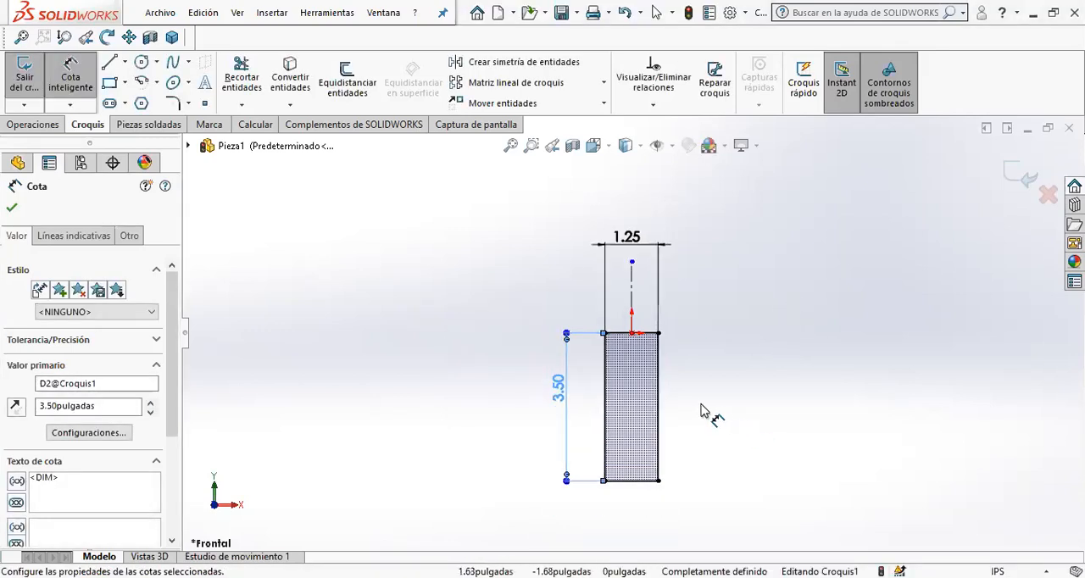
- Sketch a second, separate corner rectangle to the left of the dimensioned one, at about the same level
scroll(317, 309, up, 3)
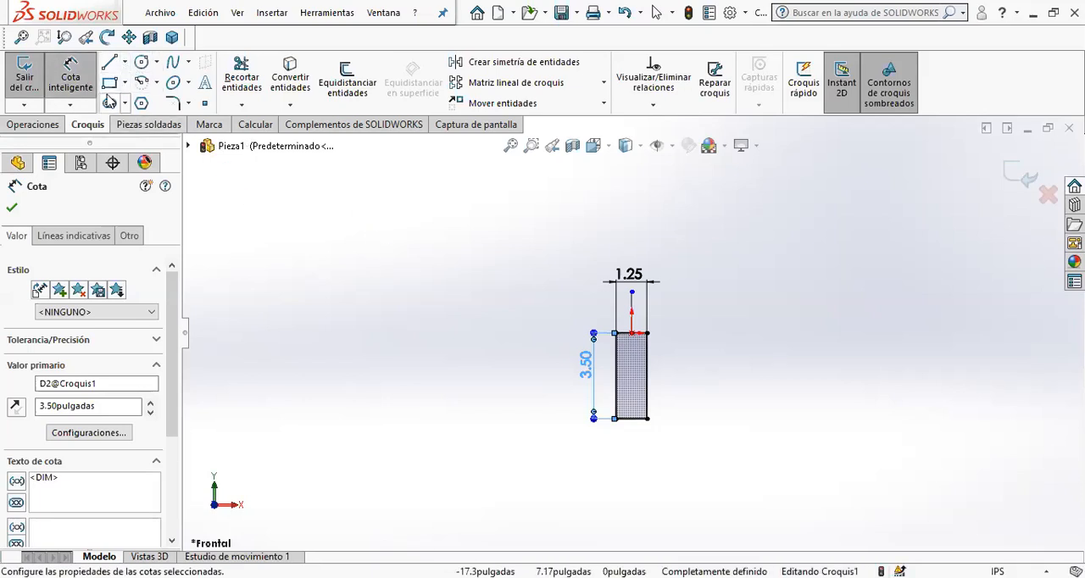
click(113, 81)
click(363, 328)
click(462, 418)
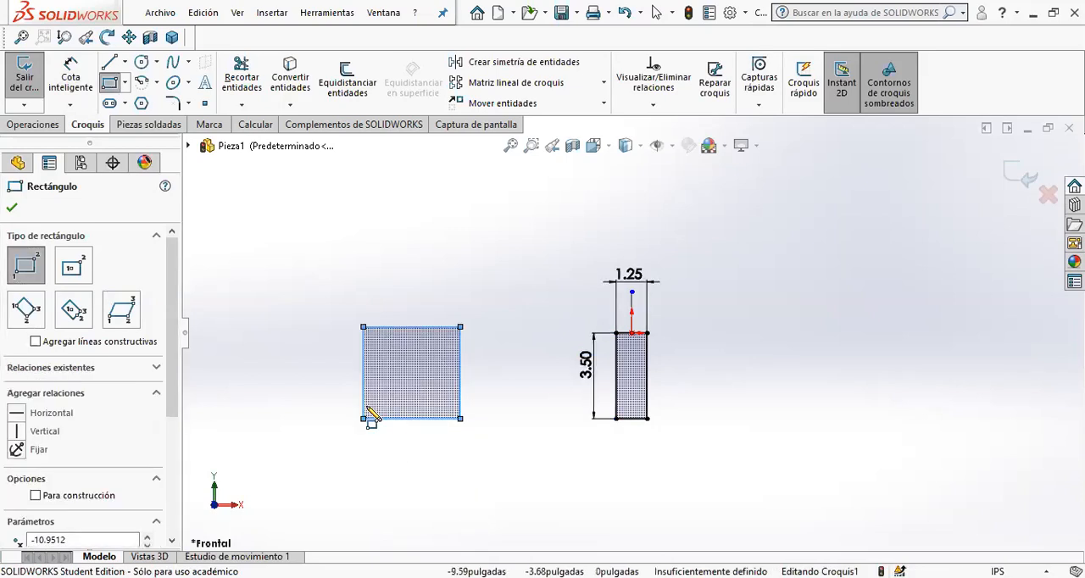
key(Escape)
- Add an Igual relation between the lower edges of the two rectangles to match their widths
drag(348, 400, 722, 472)
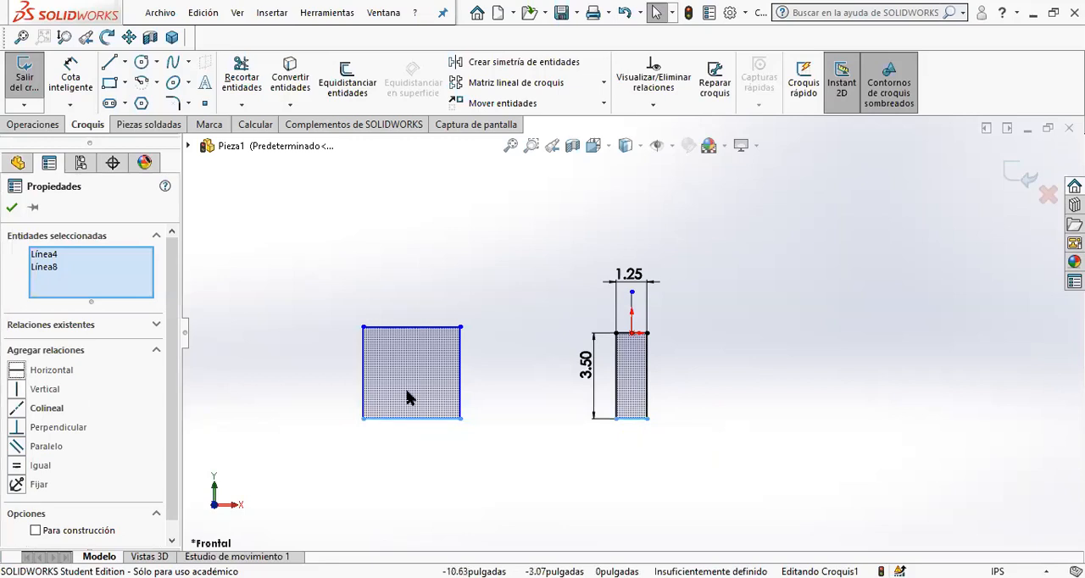
click(330, 314)
drag(520, 441, 684, 481)
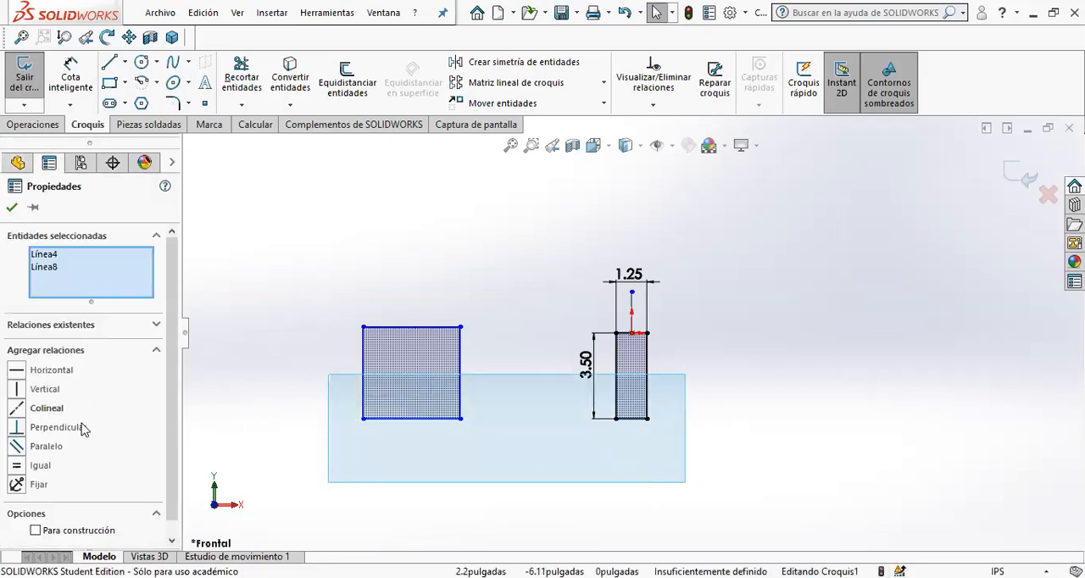
click(17, 462)
click(399, 436)
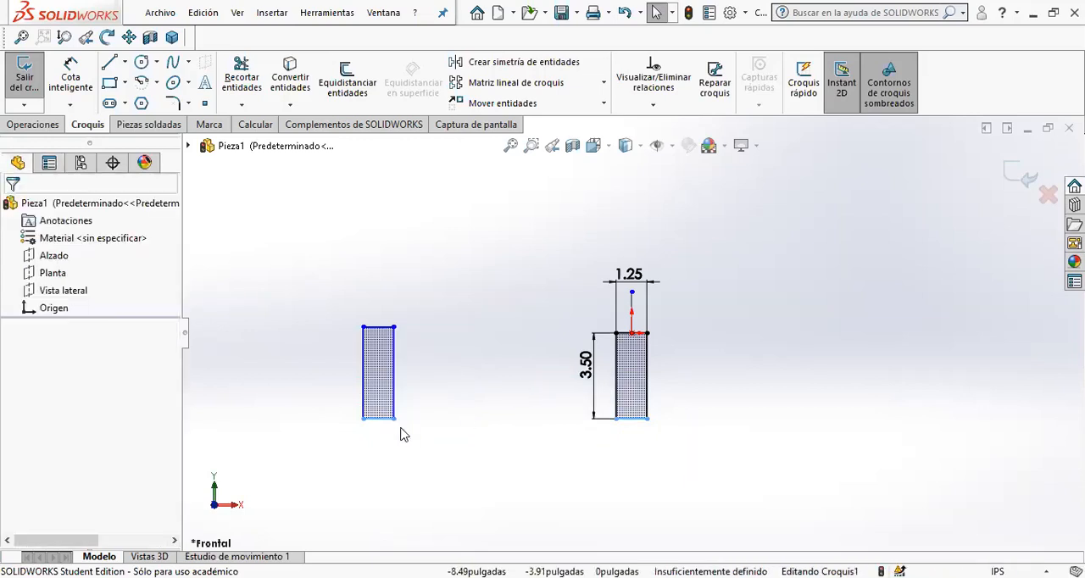
click(71, 68)
click(366, 380)
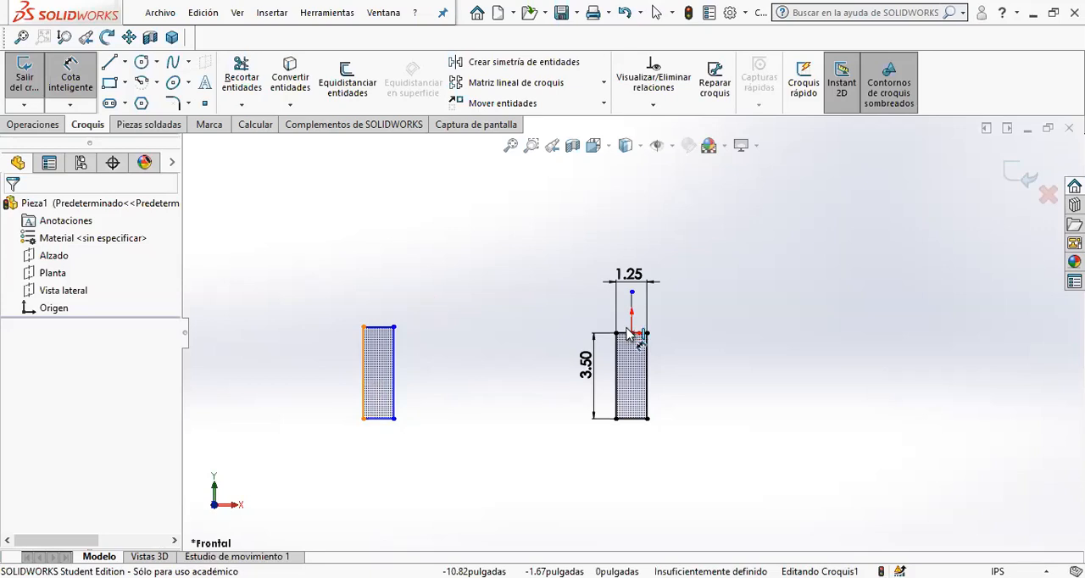
click(631, 329)
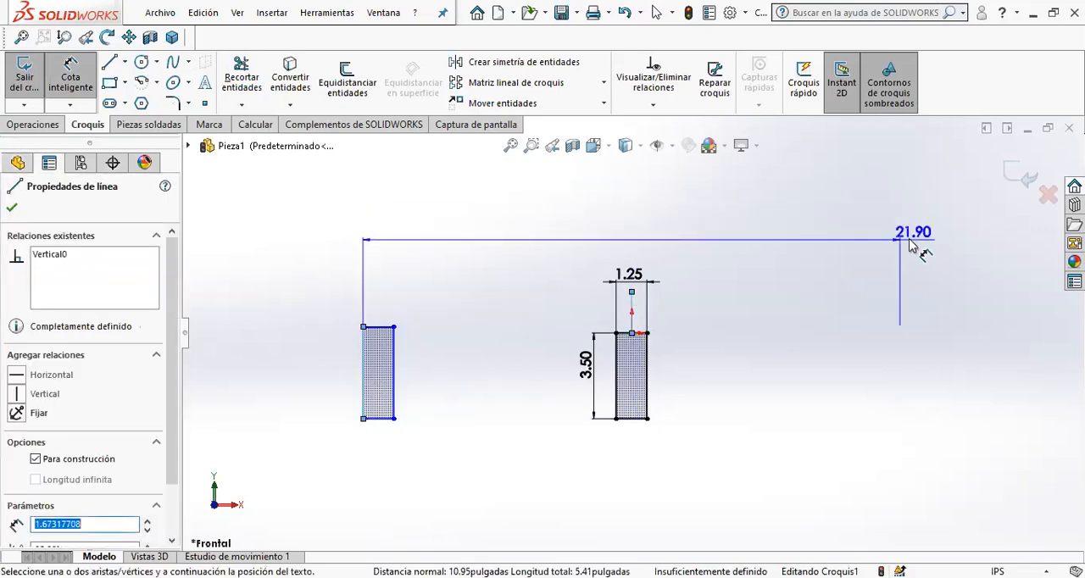
click(604, 205)
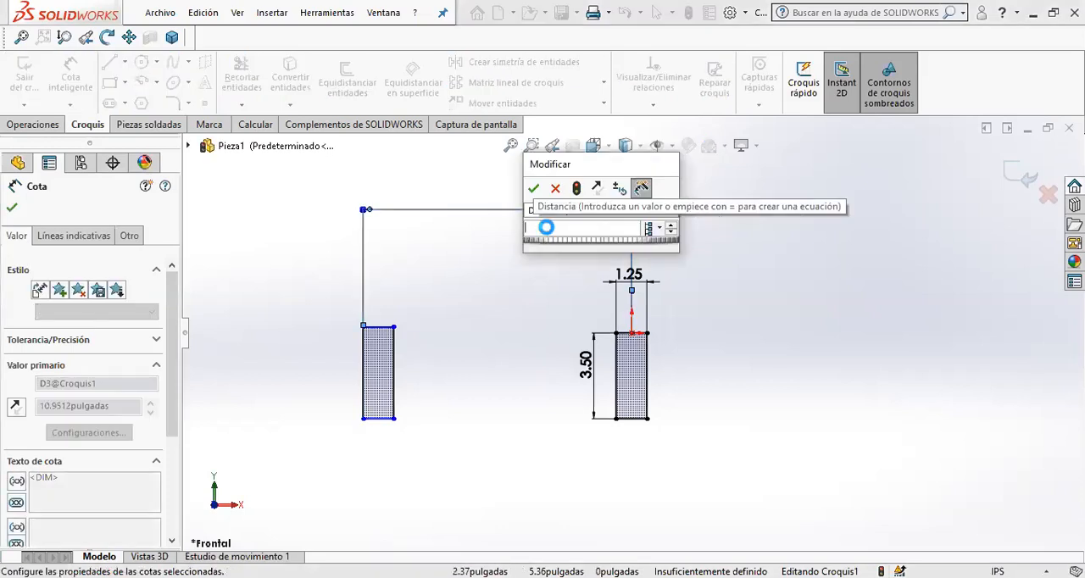
key(Escape)
key(Delete)
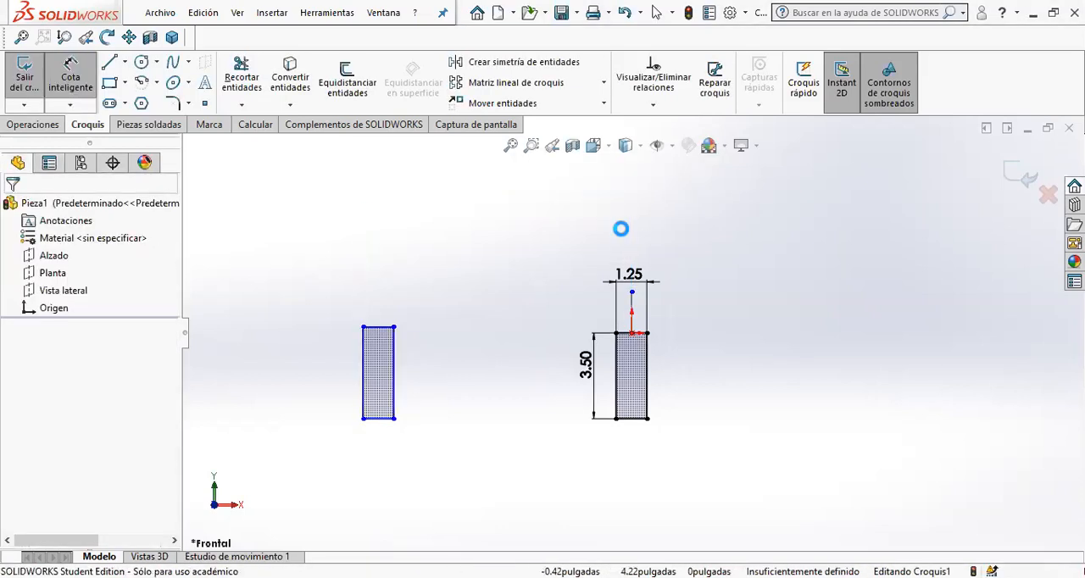
- Dimension the left rectangle's outer edge to the centerline as a doubled symmetric distance and set it to 31 in
click(364, 367)
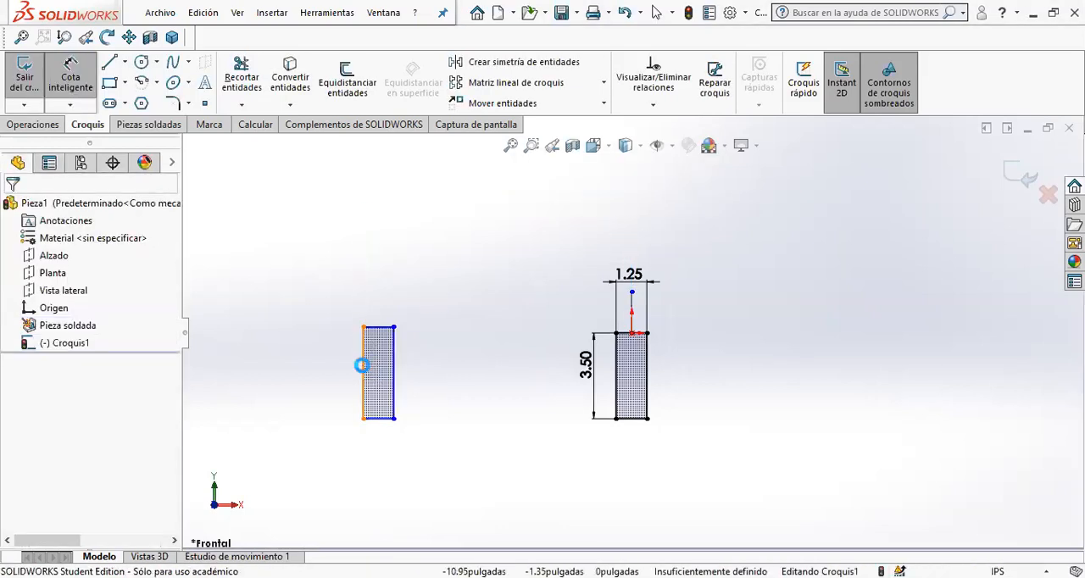
click(631, 311)
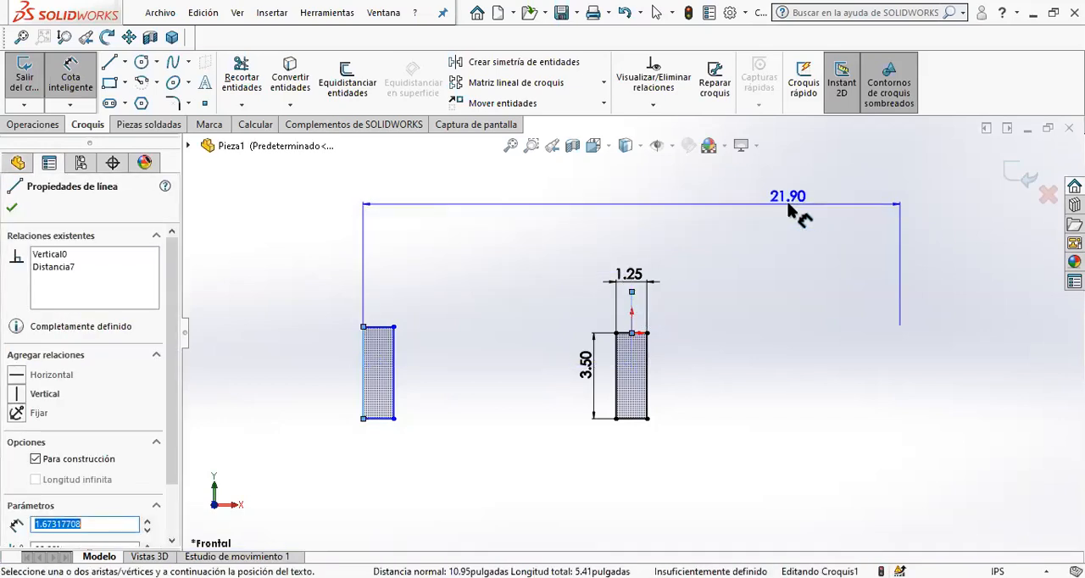
click(797, 213)
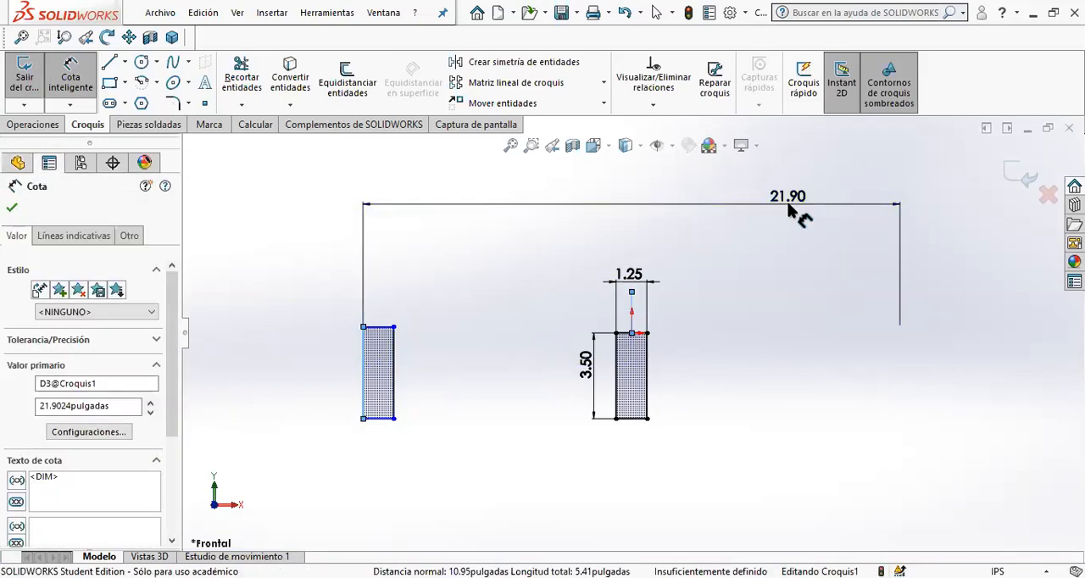
double_click(788, 204)
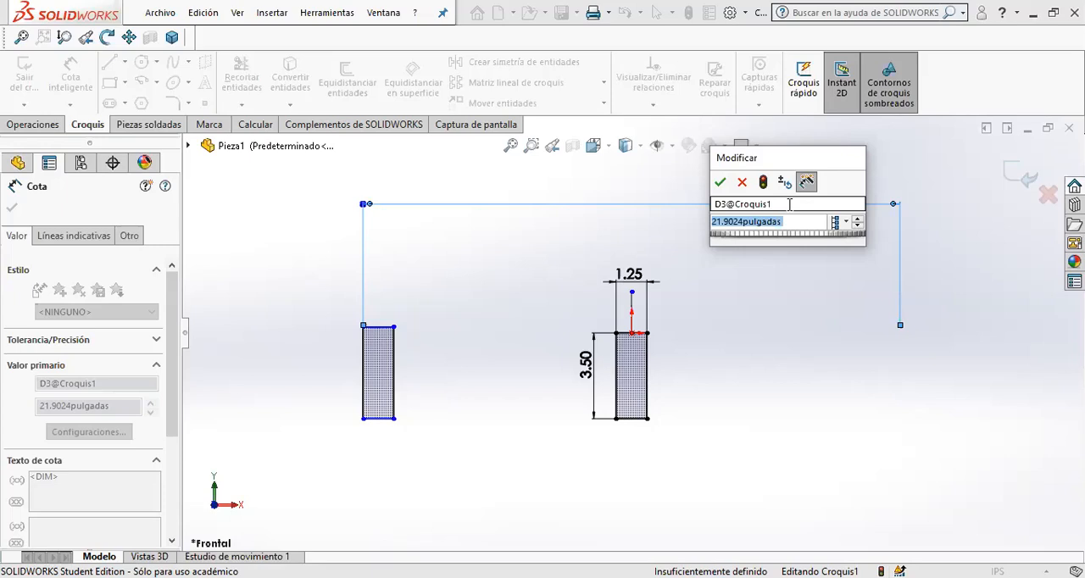
text(31)
key(Return)
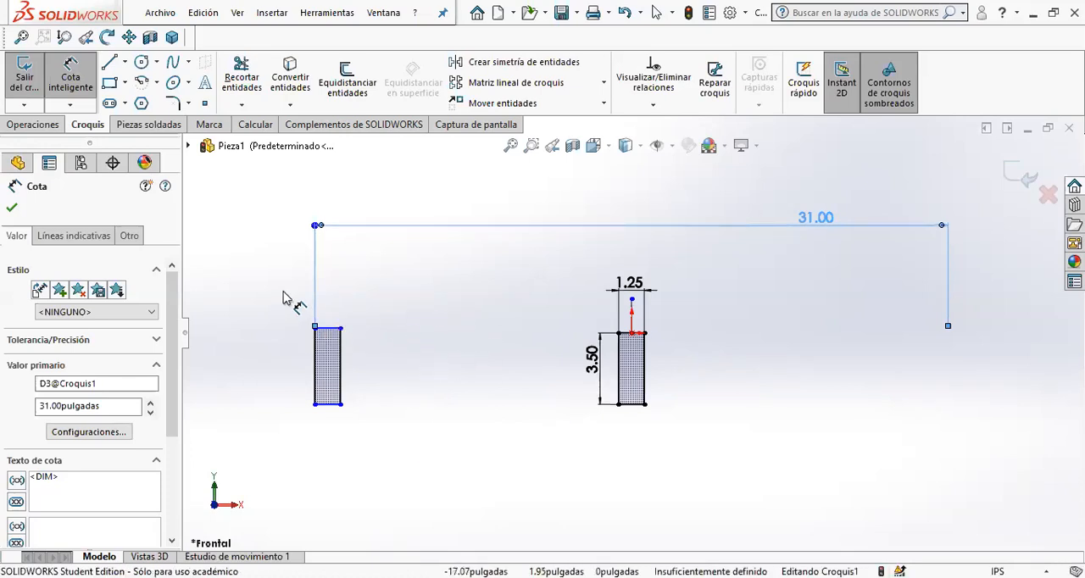
key(Escape)
key(Escape)
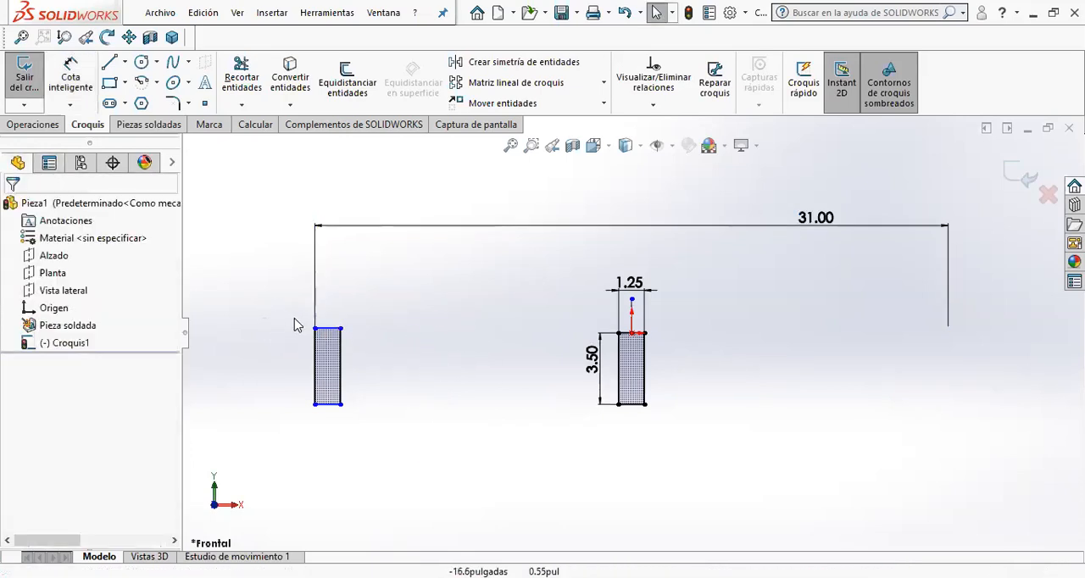
- Add Colineal relations between the upper edges and between the lower edges of the two rectangles
drag(287, 302, 714, 361)
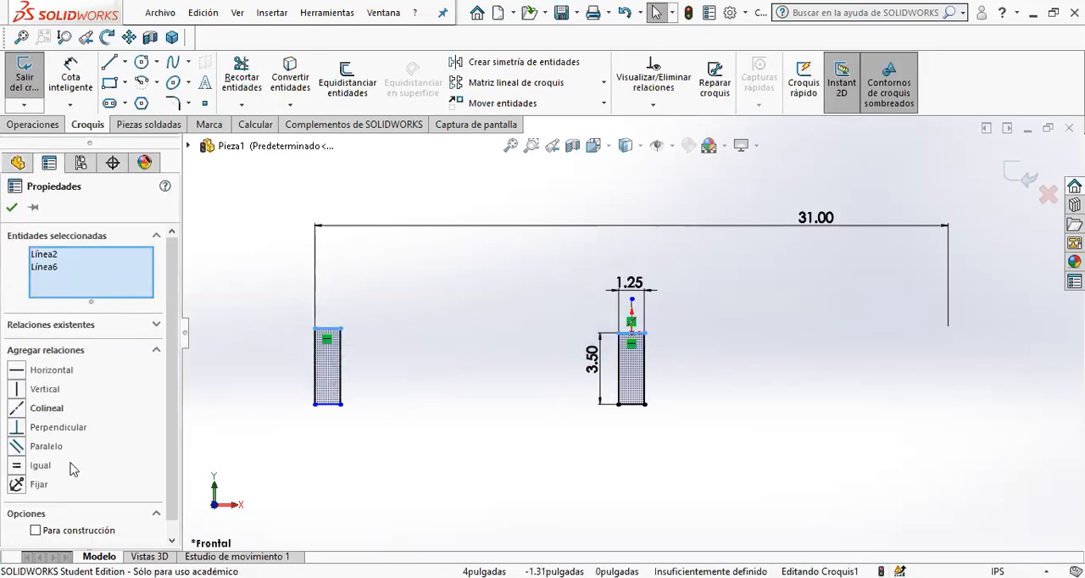
click(17, 408)
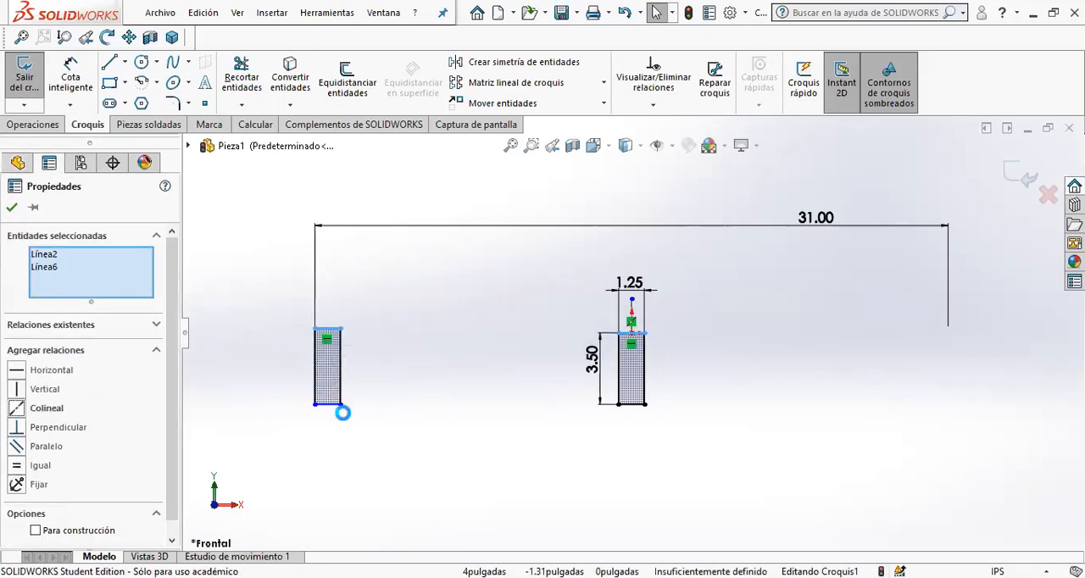
click(287, 416)
drag(229, 368, 746, 458)
click(16, 408)
click(384, 465)
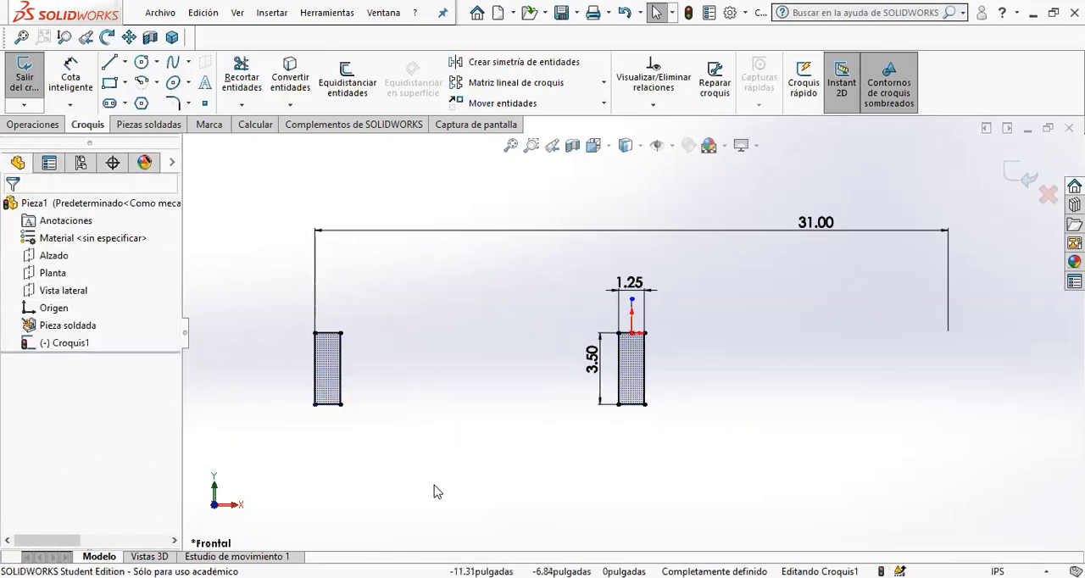
- Move the centerline's free endpoint to the middle of the central rectangle's lower edge and mirror the left rectangle about that centerline
click(632, 300)
drag(635, 391, 632, 405)
drag(245, 296, 439, 472)
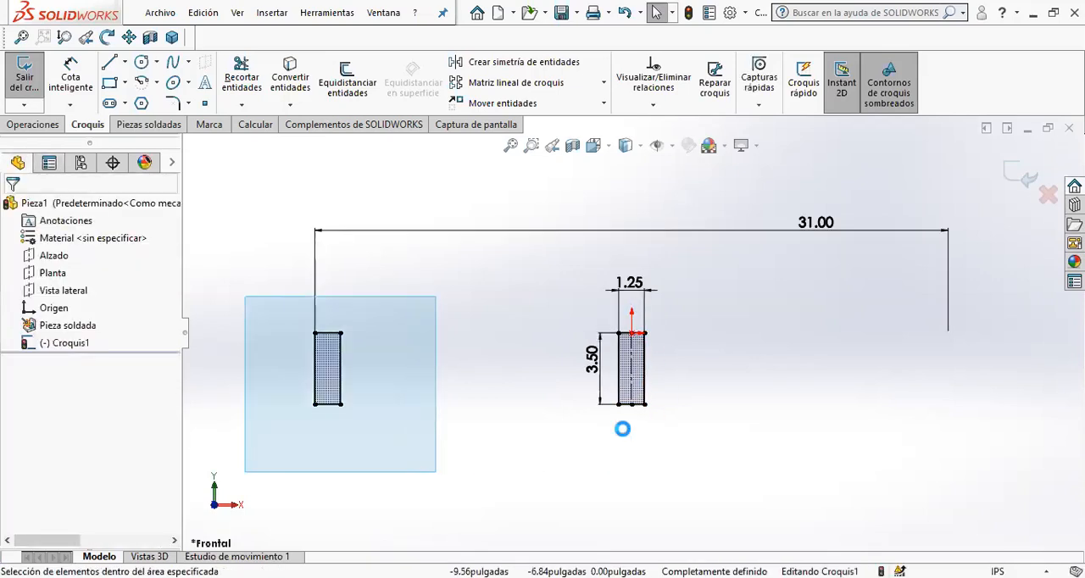
ctrl+click(630, 370)
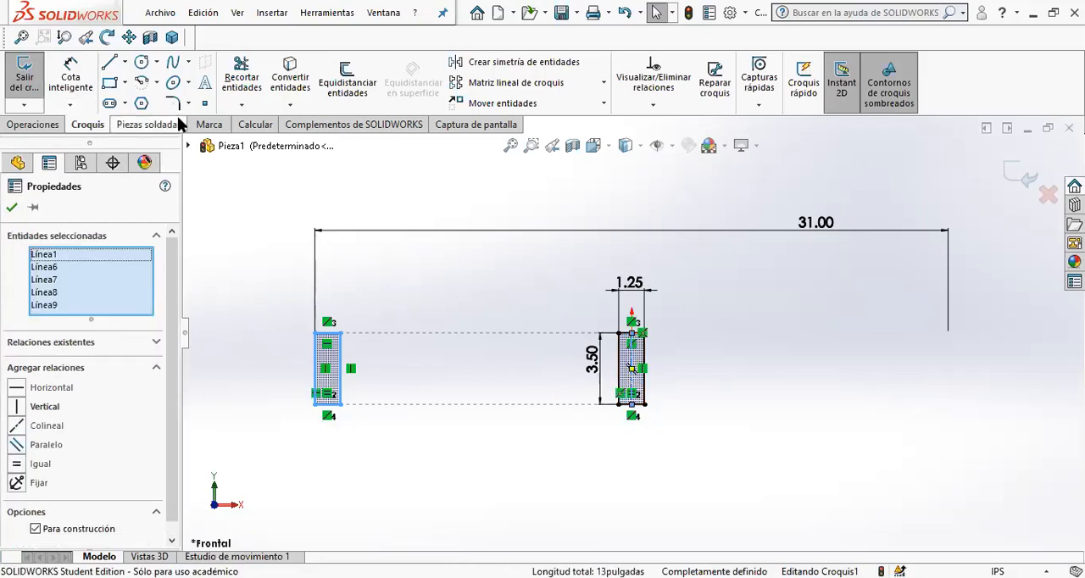
click(513, 63)
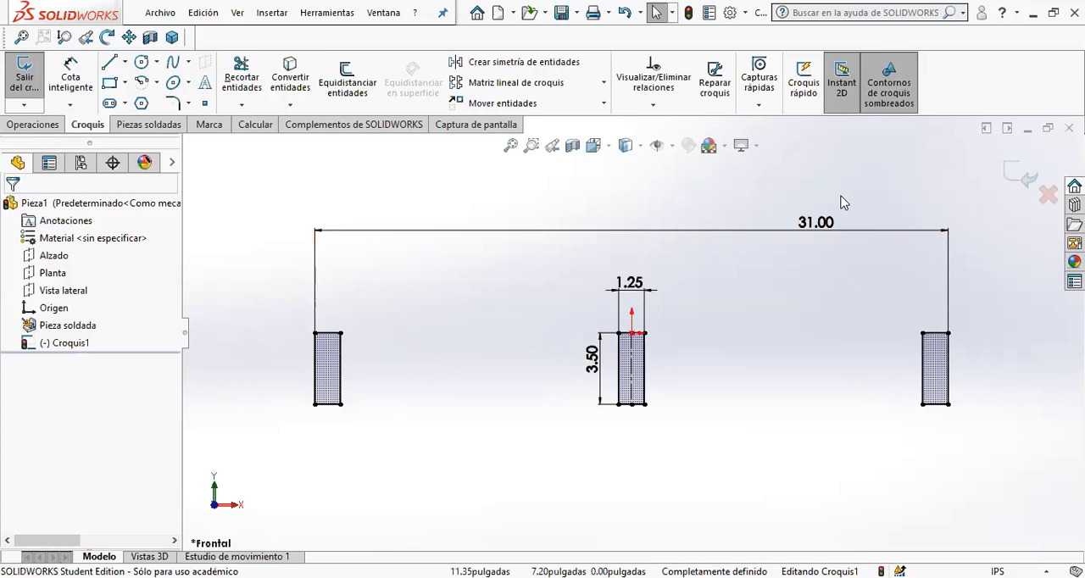
- Center the overall 31 in dimension's text above the middle rectangle and exit the sketch
drag(820, 231, 636, 241)
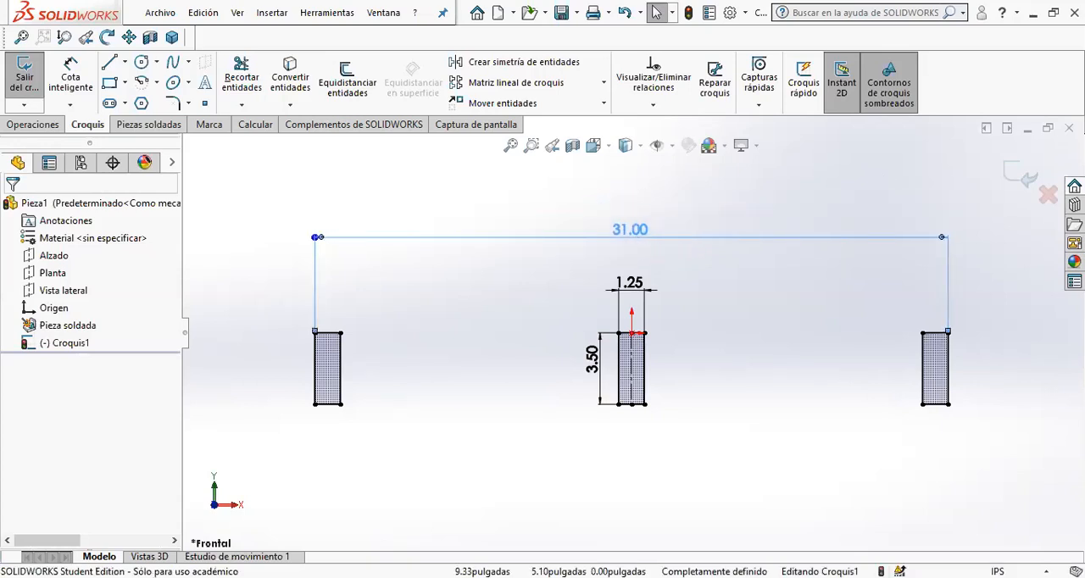
click(749, 294)
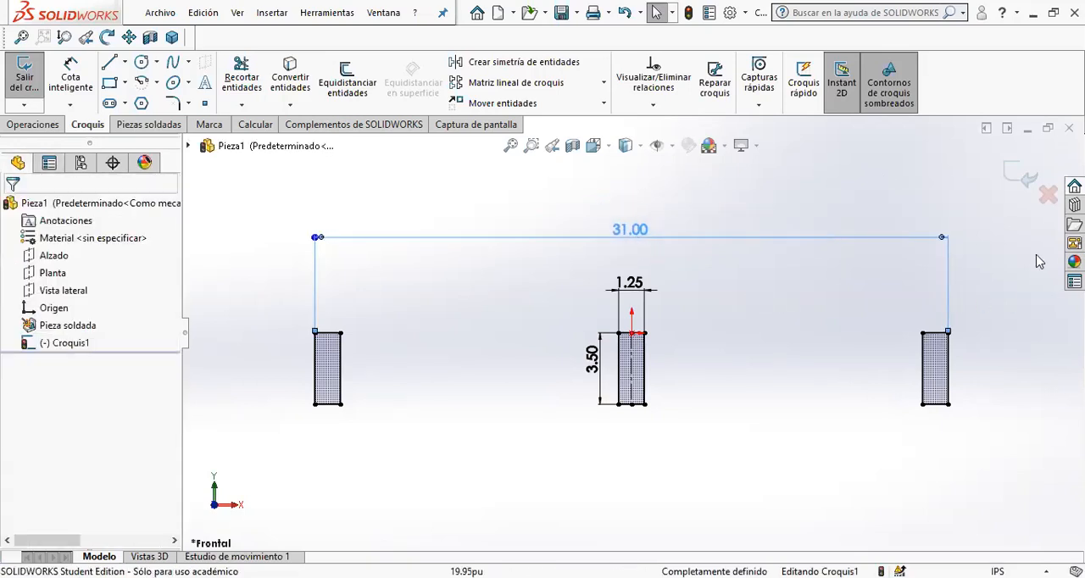
click(1013, 174)
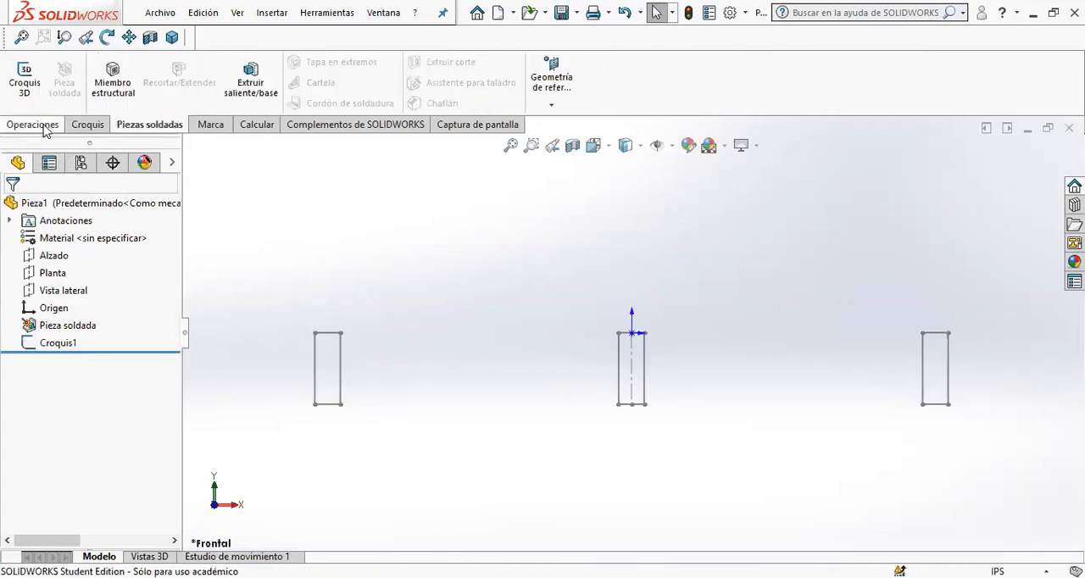
- Extrude the sketch with the three rectangles as a boss to a depth of 42 in
click(46, 346)
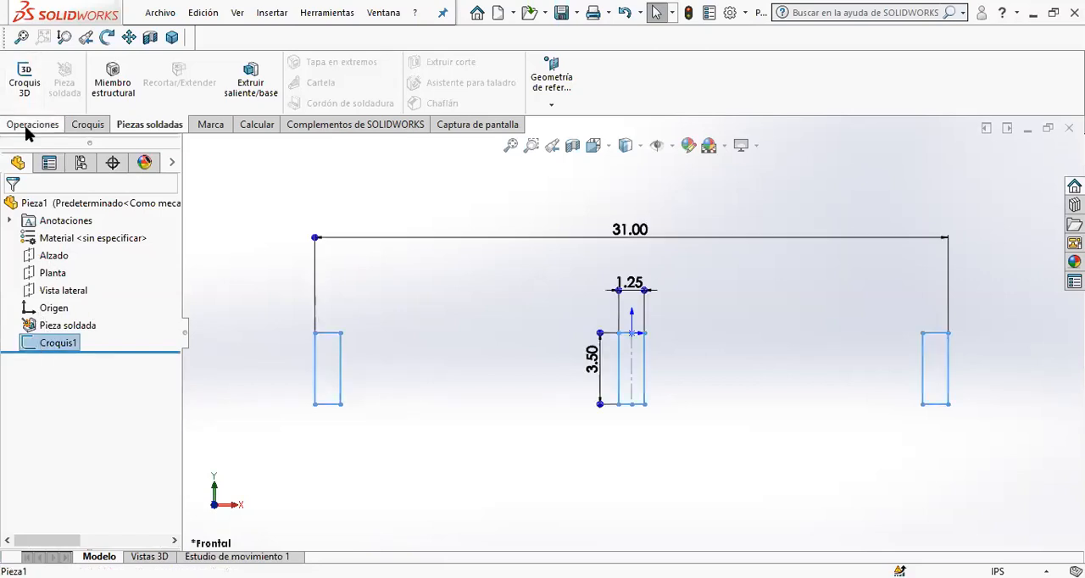
click(26, 124)
click(33, 81)
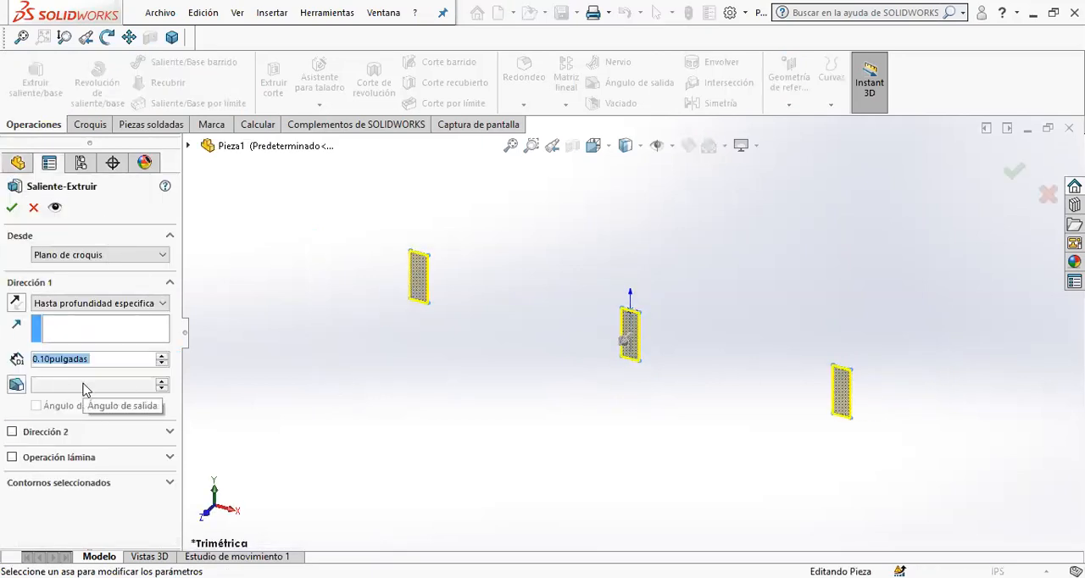
text(42)
key(Return)
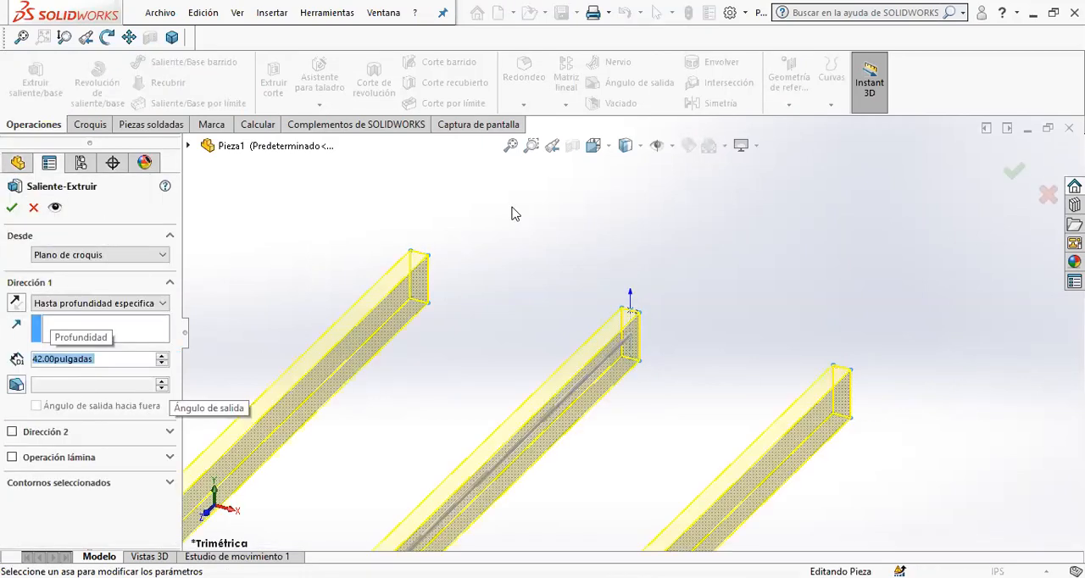
click(509, 146)
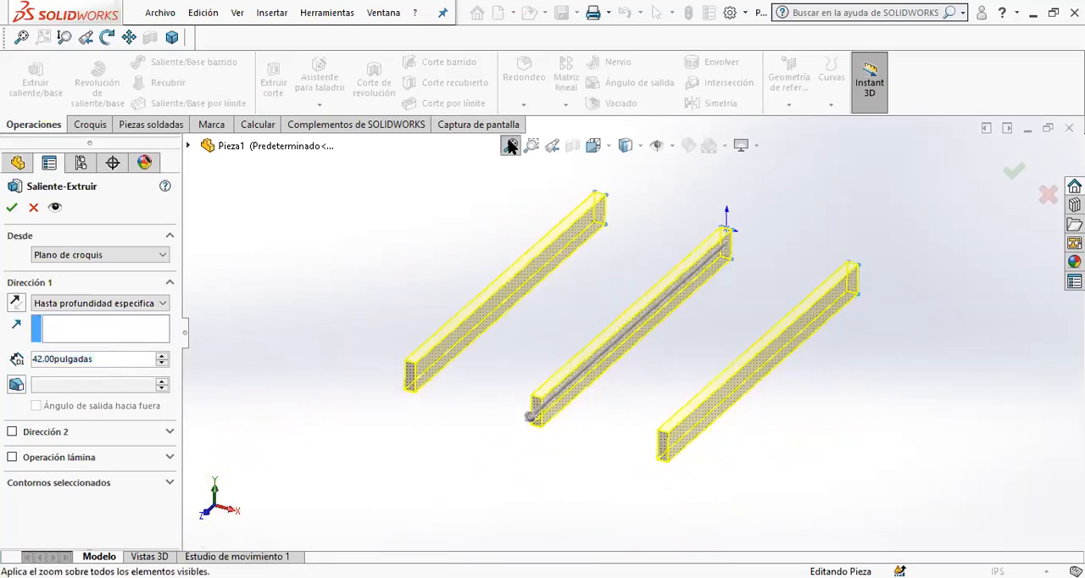
key(ctrl+7)
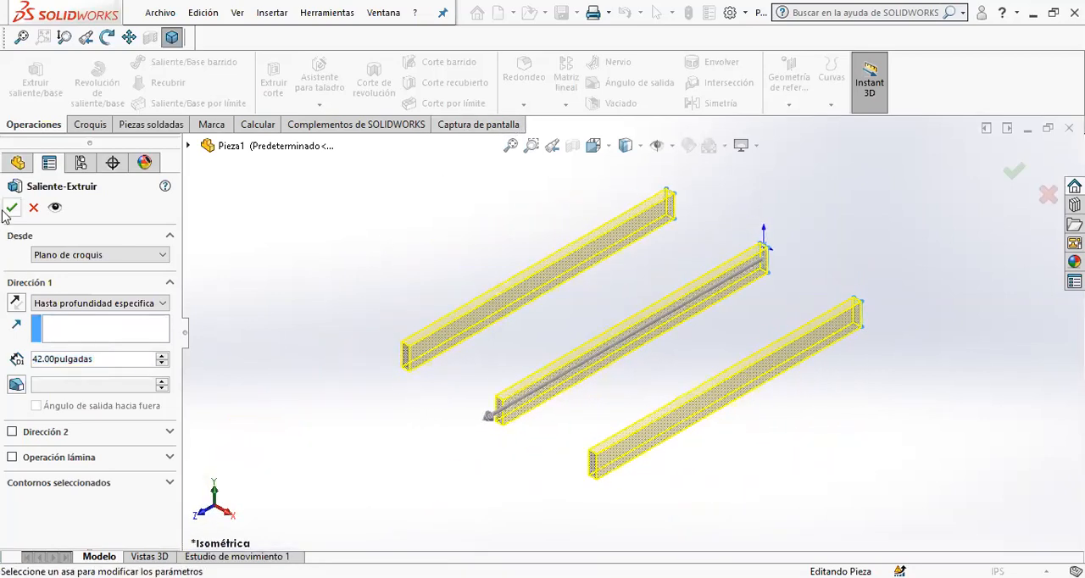
click(11, 207)
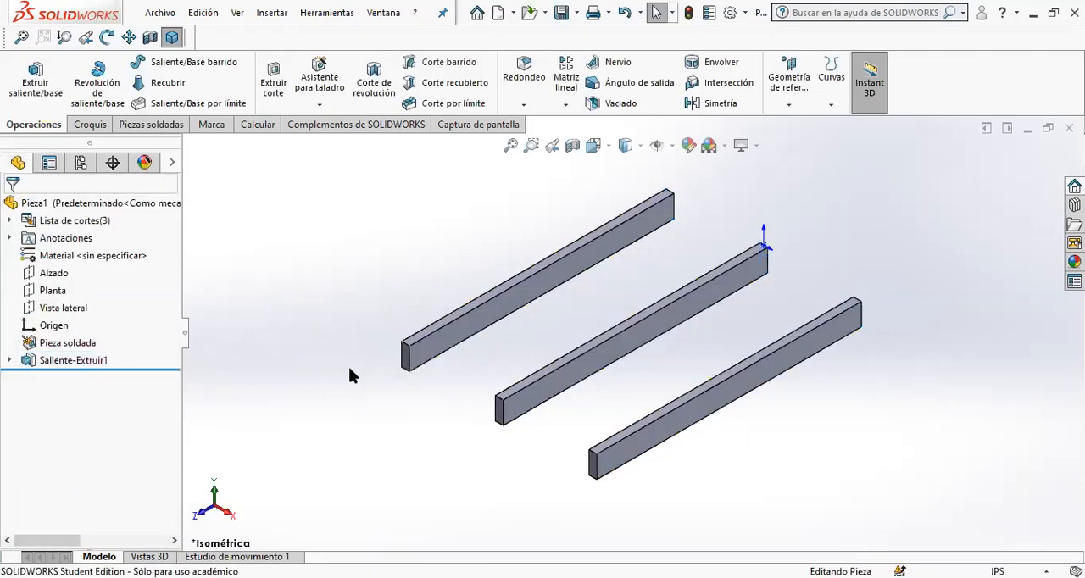
- Apply the Pine material from the Woods category of solidworks materials to the part
right_click(67, 256)
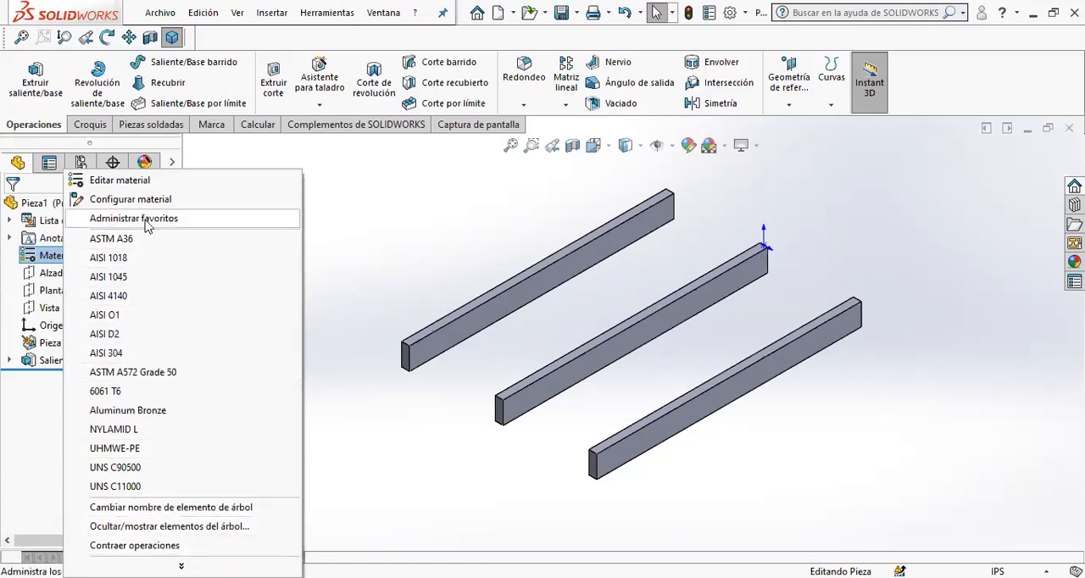
click(145, 180)
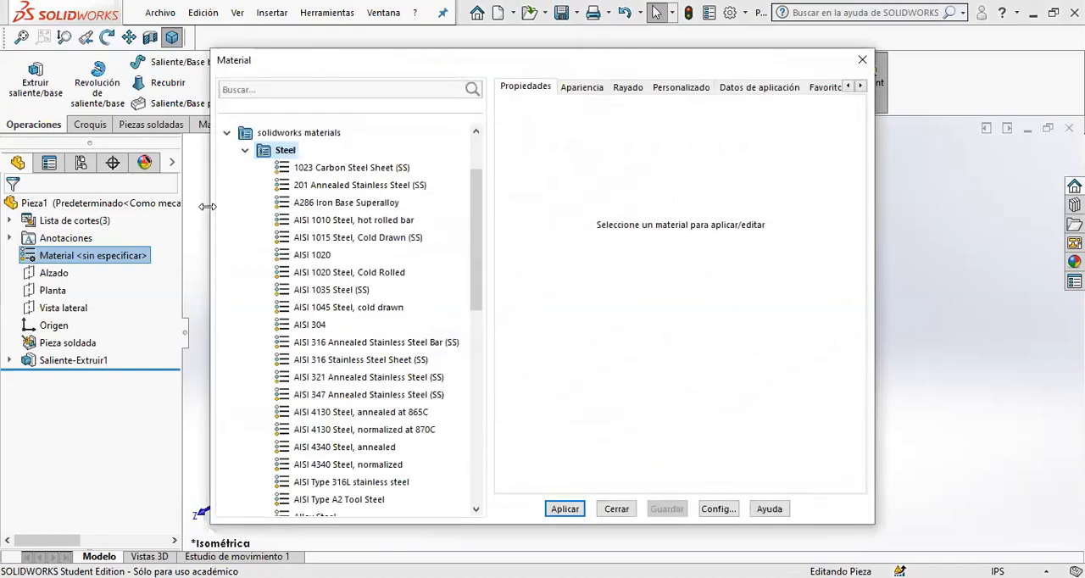
click(245, 151)
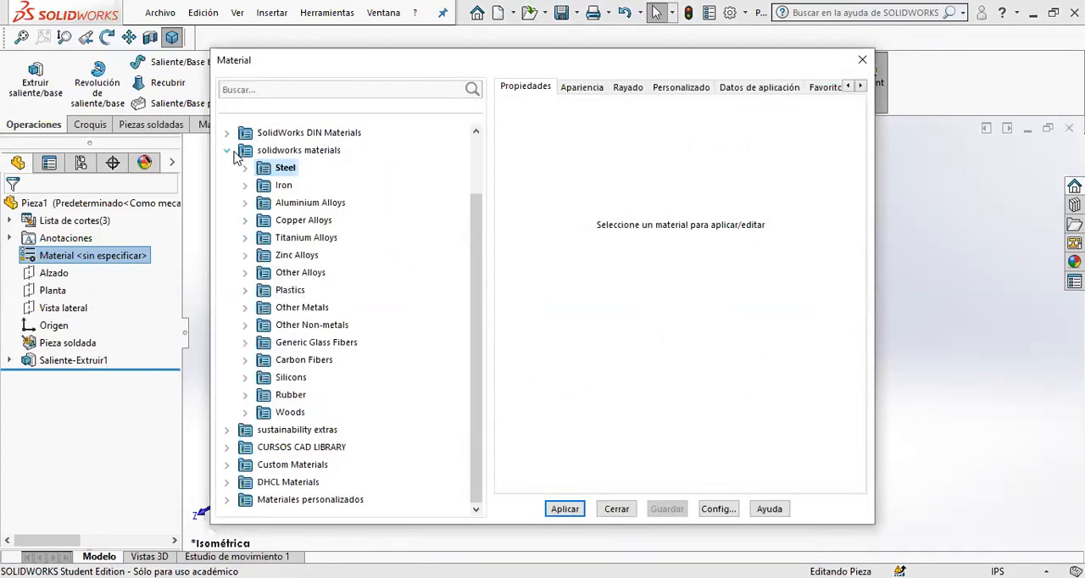
click(227, 151)
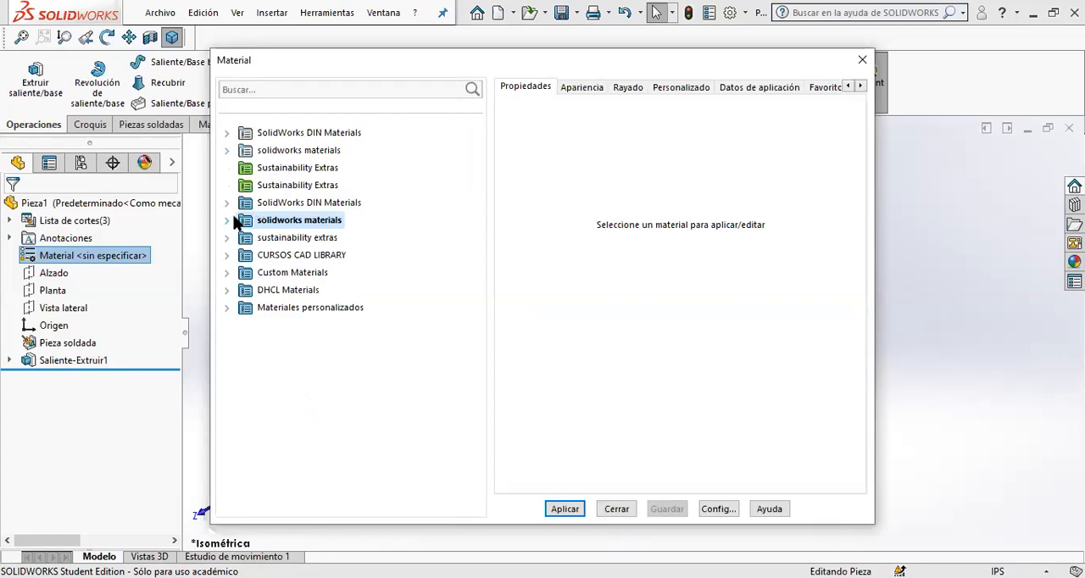
click(227, 220)
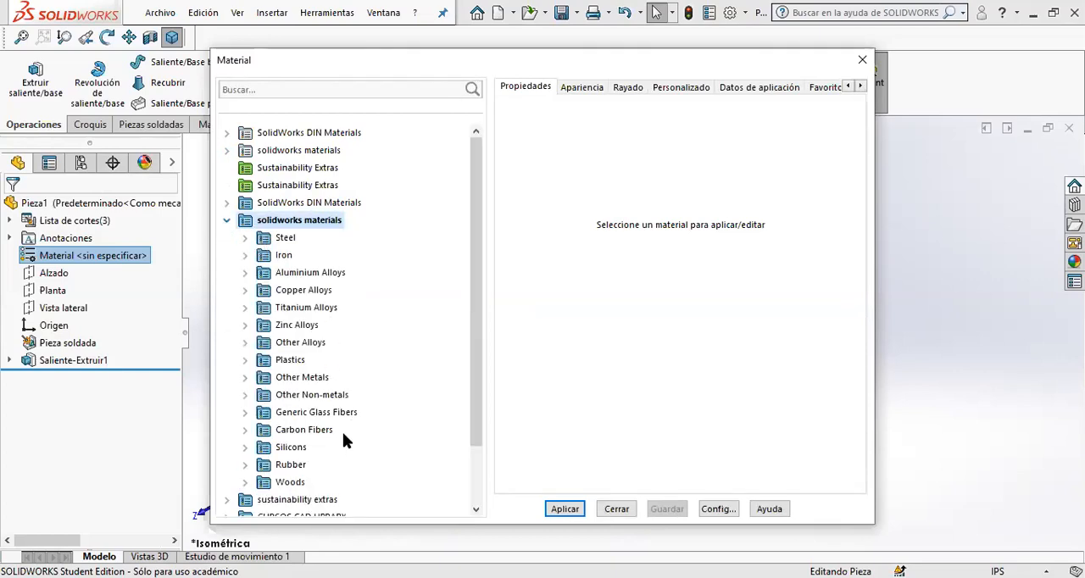
click(245, 482)
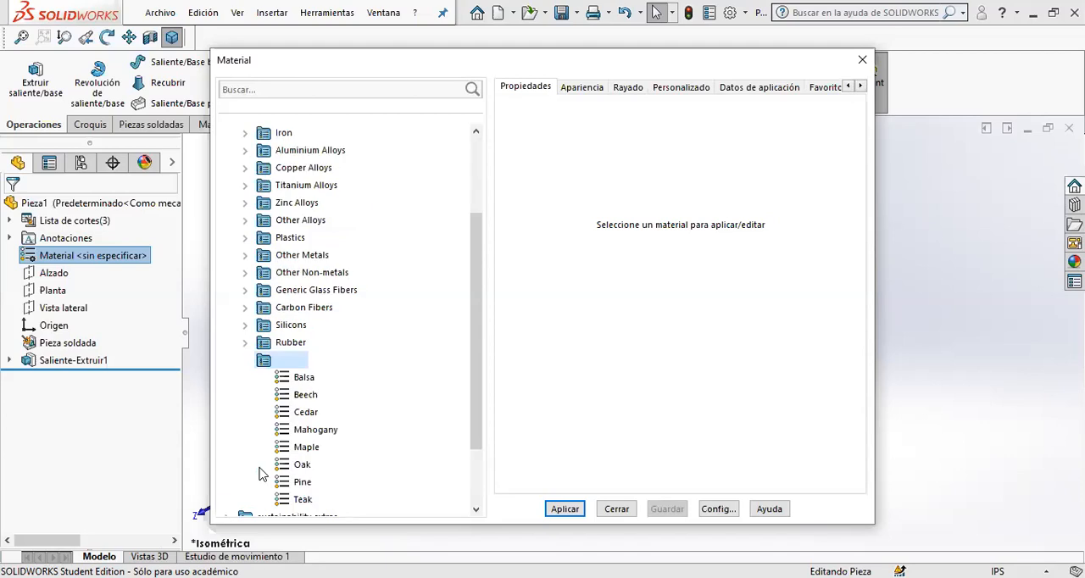
scroll(303, 439, down, 2)
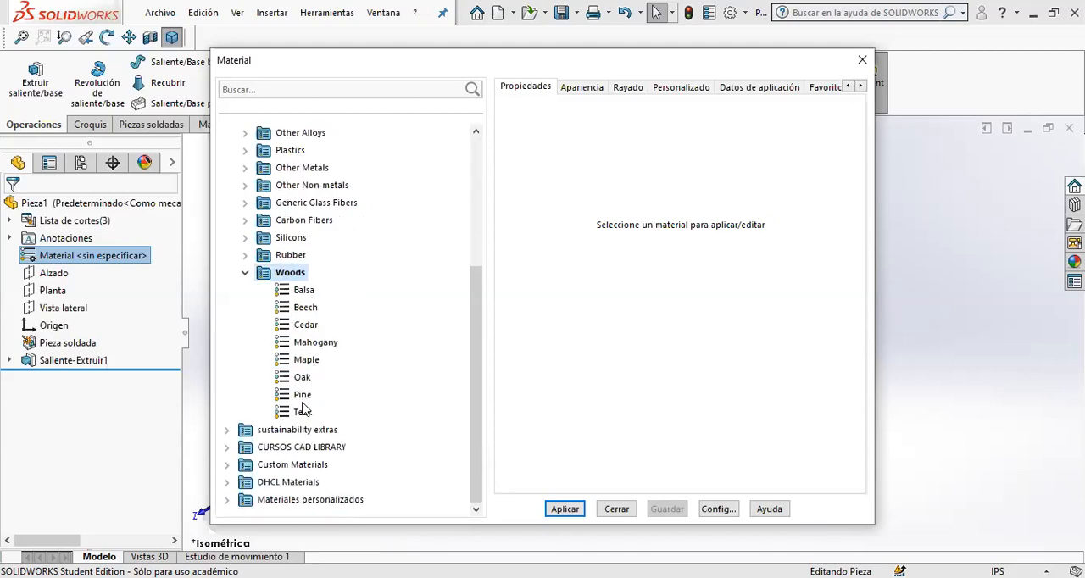
click(301, 395)
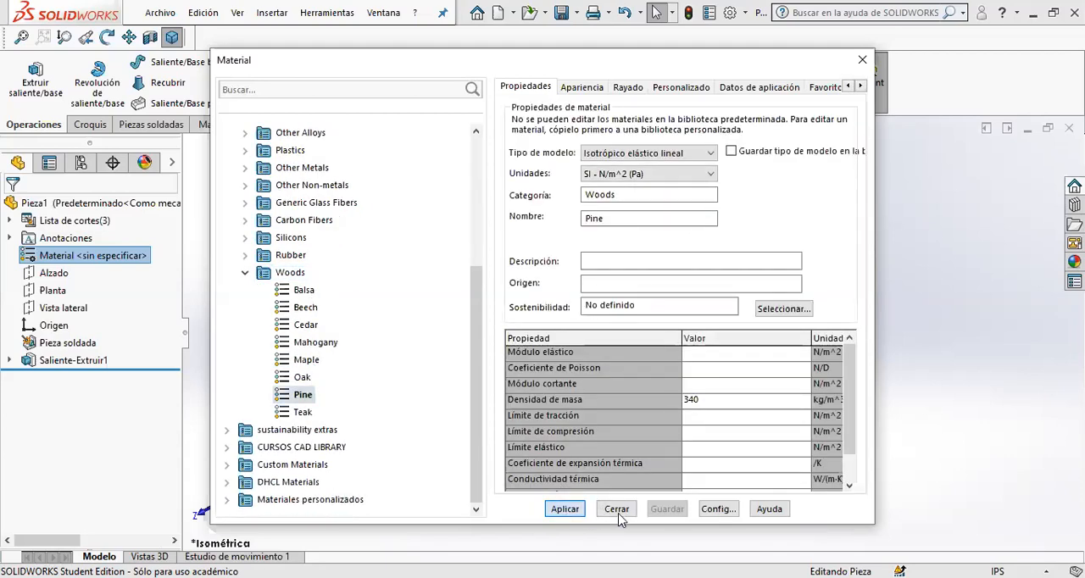
click(619, 514)
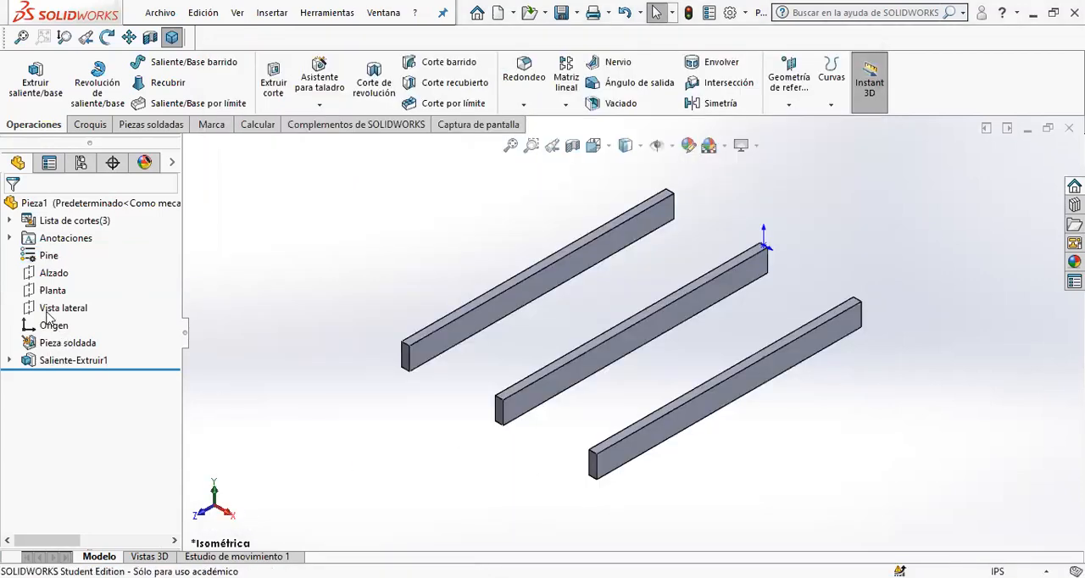
click(10, 238)
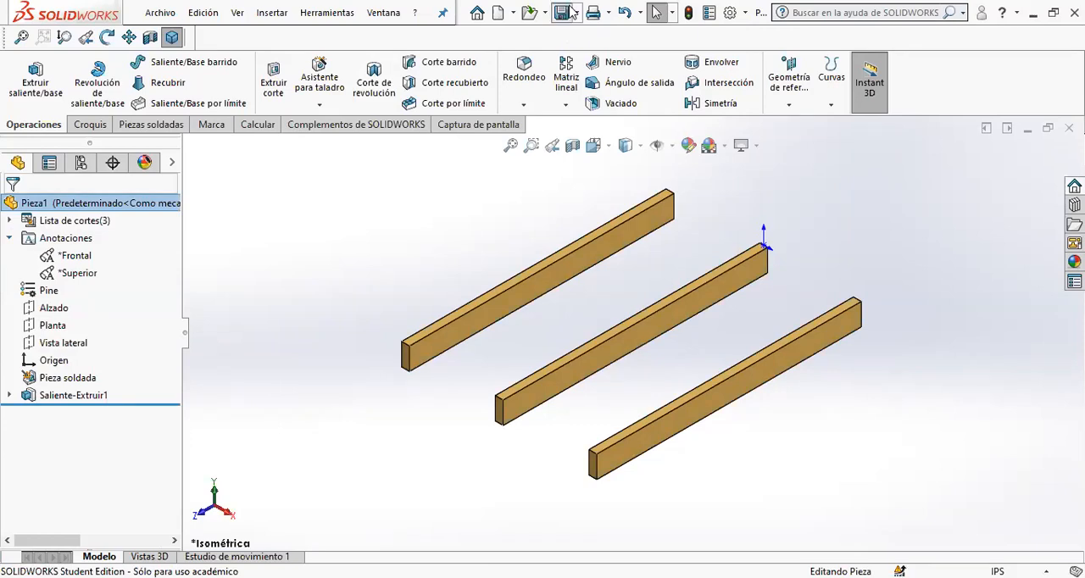
- Save the part to the Escritorio folder as Tarima 31x42 and collapse the Anotaciones folder in the feature tree
key(ctrl+s)
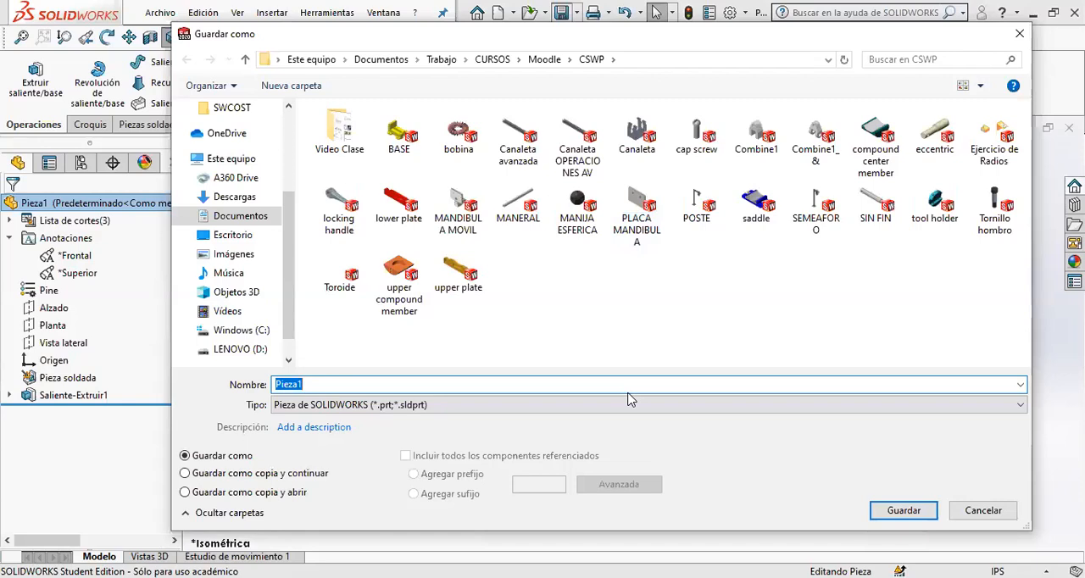
text(Tarima)
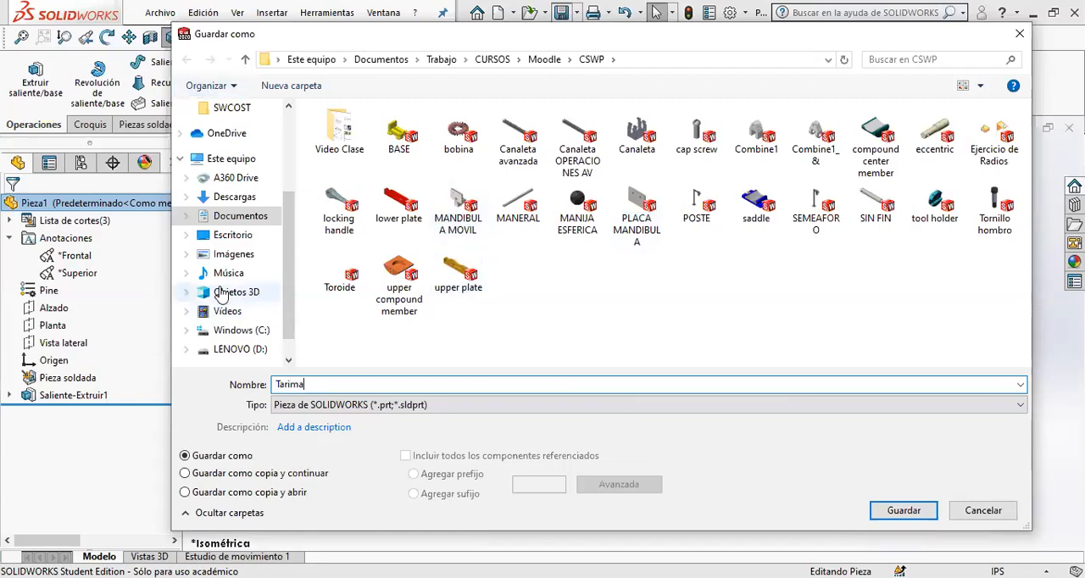
drag(291, 237, 290, 123)
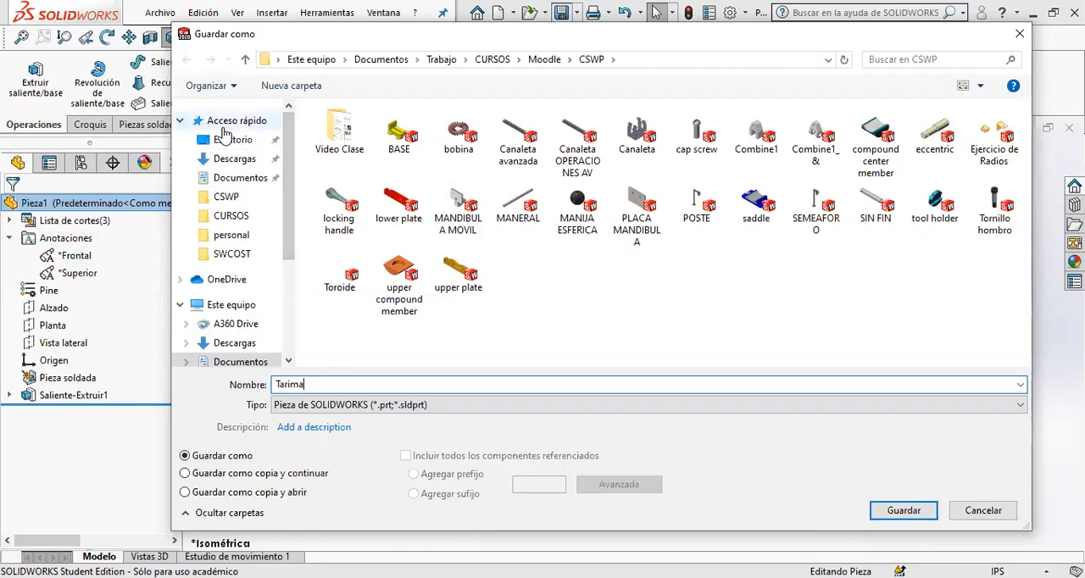
click(222, 141)
double_click(431, 387)
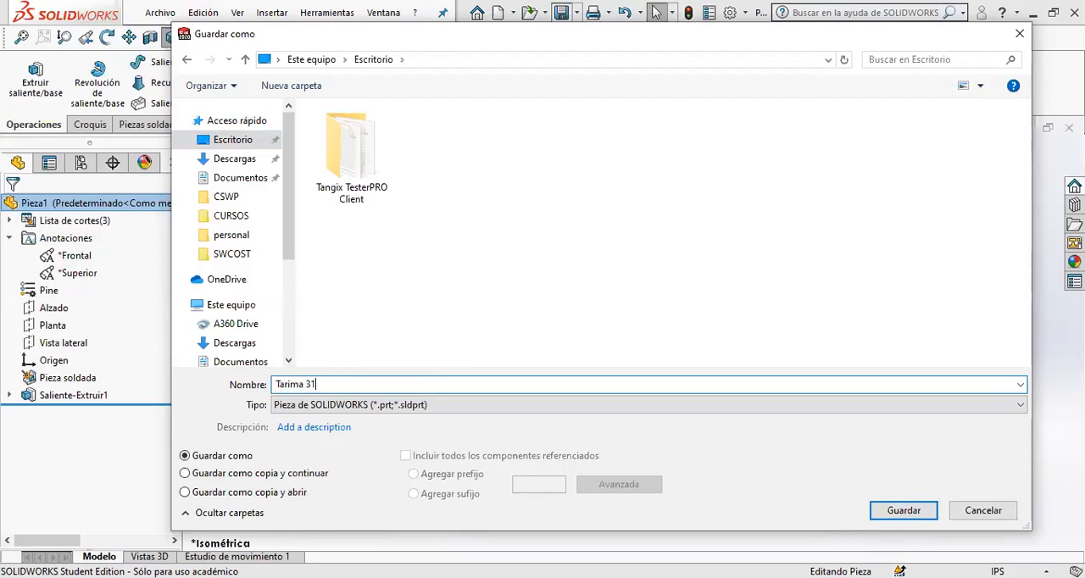
key(Return)
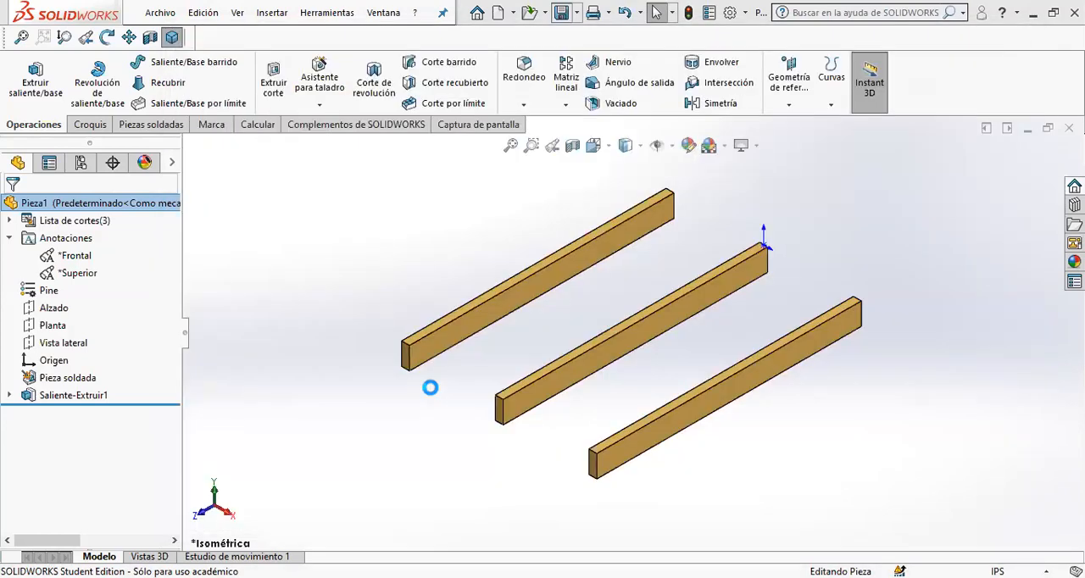
click(10, 240)
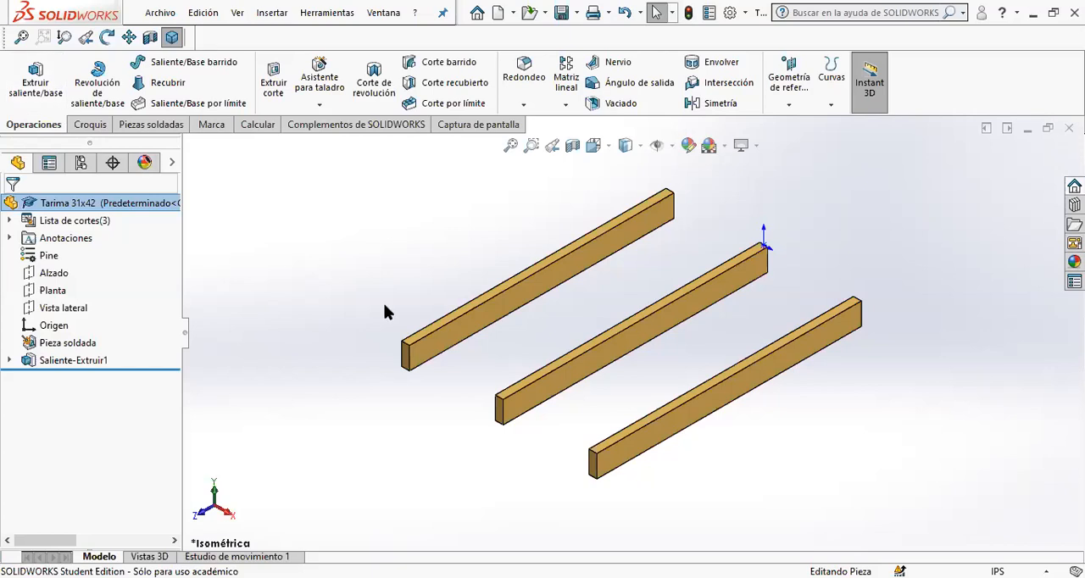
- Start a boss extrusion on the left beam's top face and sketch a corner rectangle about 3.6 in deep across the front ends of all three beams
scroll(534, 386, down, 5)
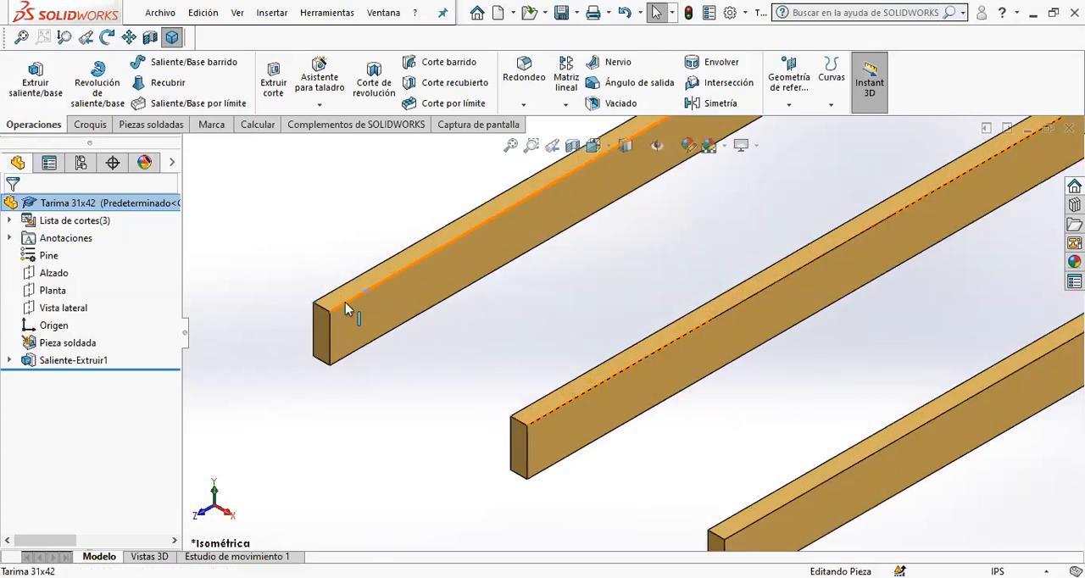
click(338, 303)
click(342, 298)
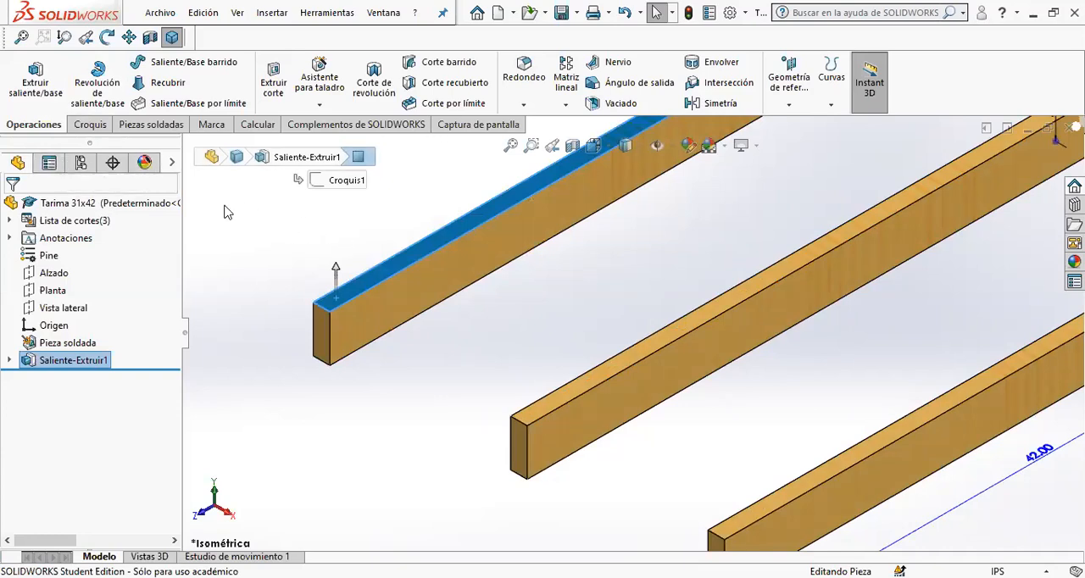
key(f)
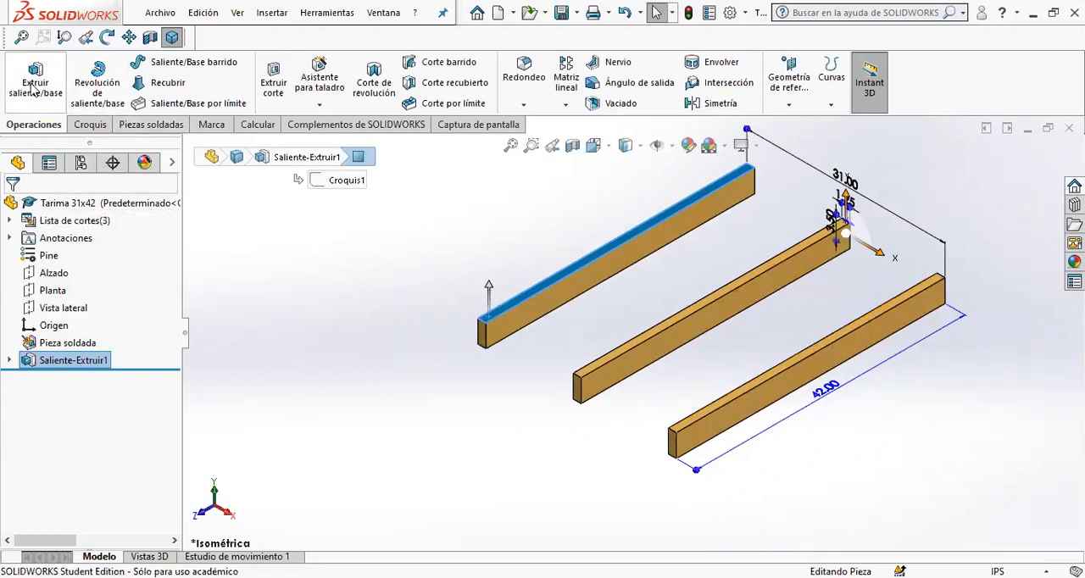
click(34, 89)
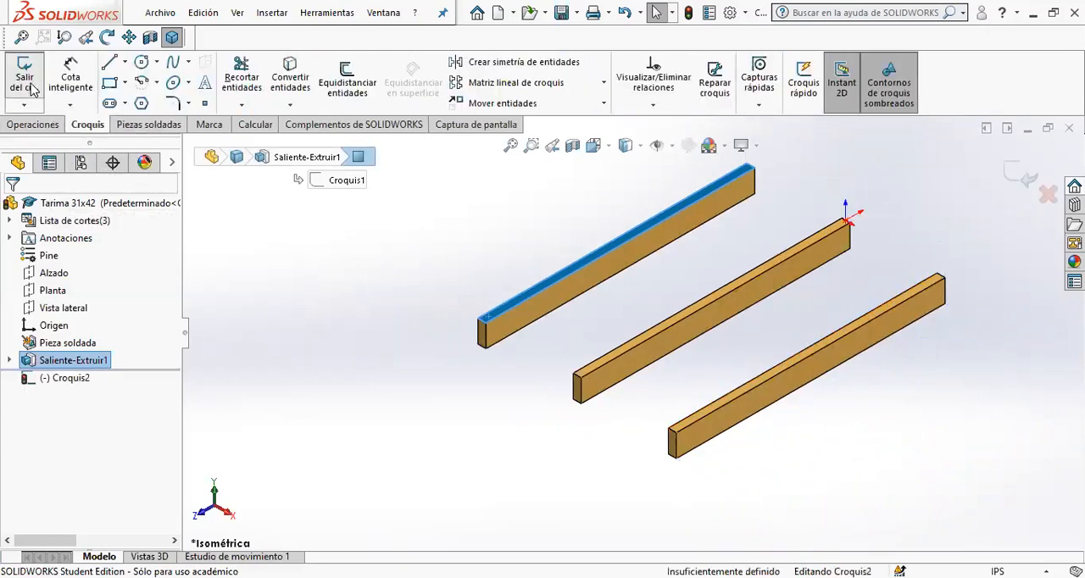
click(115, 84)
scroll(535, 333, down, 2)
scroll(489, 313, down, 6)
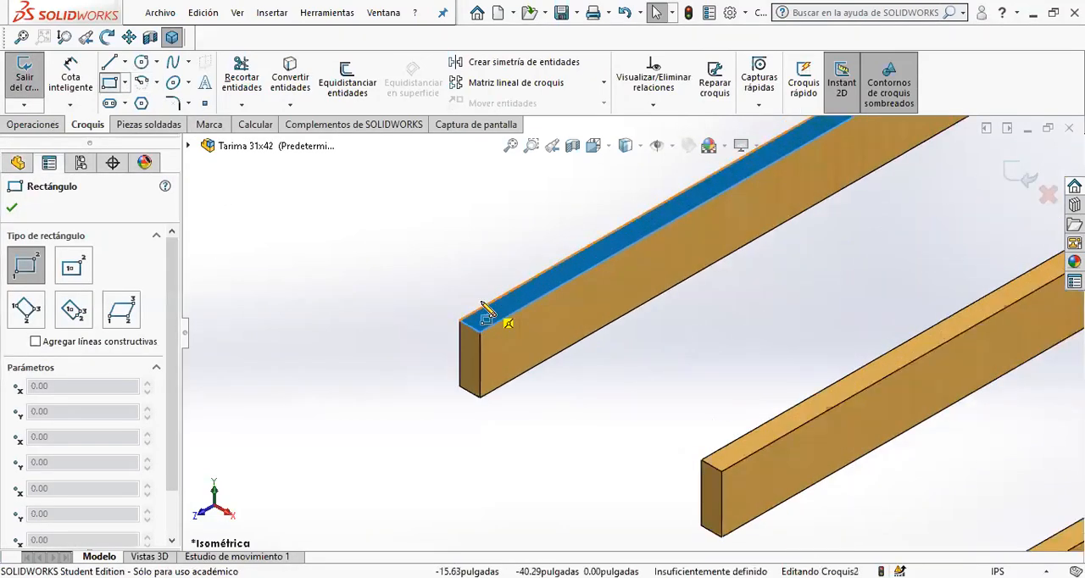
click(488, 351)
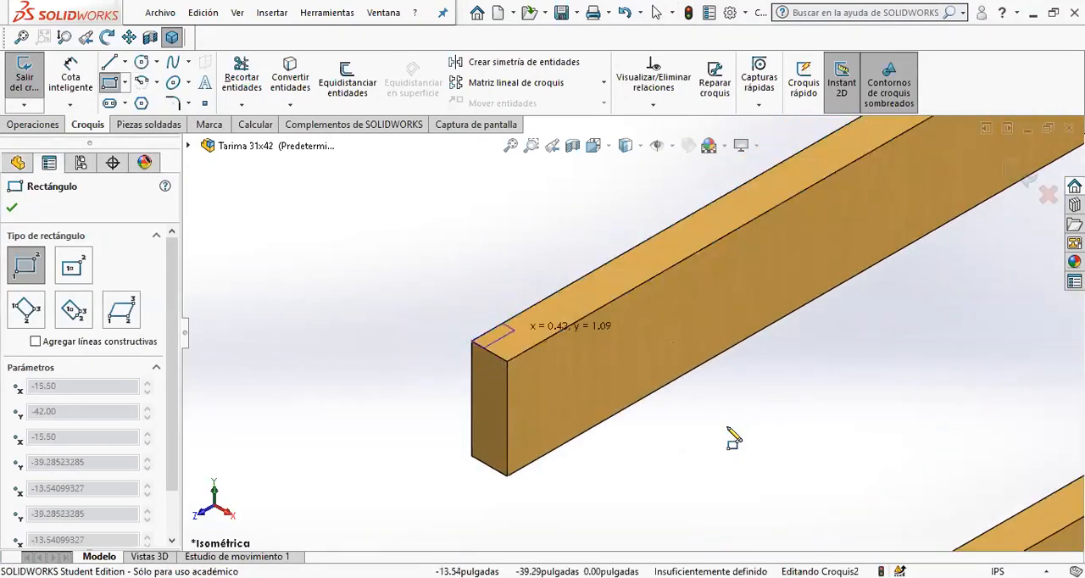
scroll(772, 433, up, 2)
scroll(848, 419, up, 3)
scroll(759, 416, down, 6)
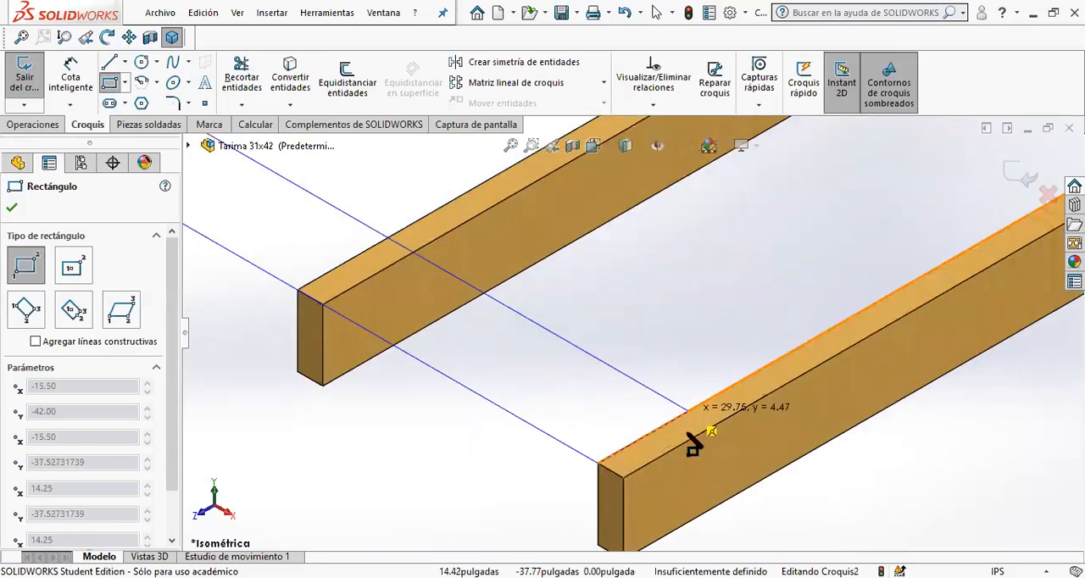
click(697, 437)
scroll(285, 250, up, 3)
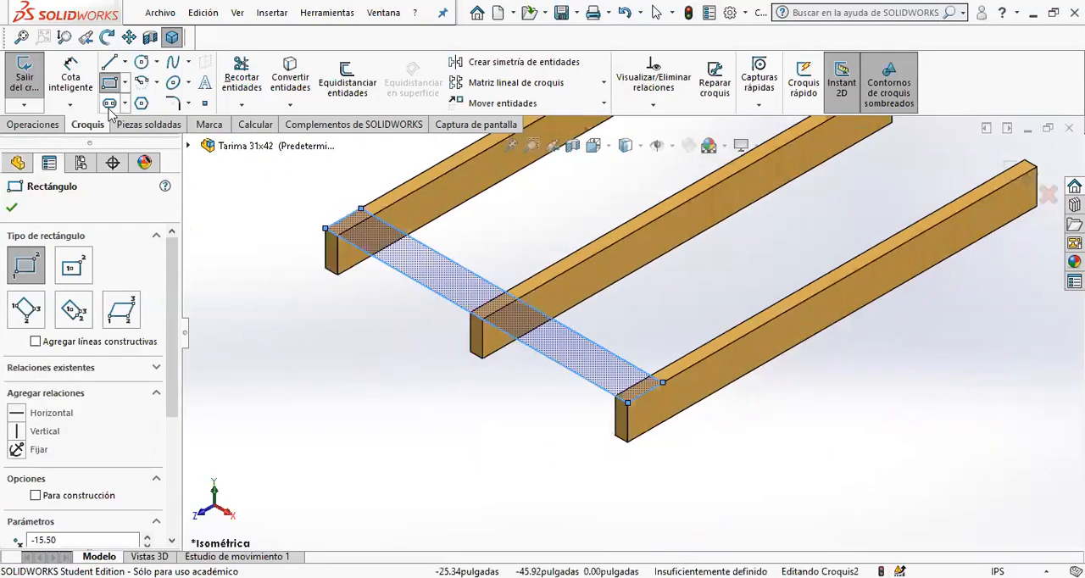
- Dimension the rectangle's short side along the left beam and set it to 3.25 in
click(68, 72)
scroll(574, 279, up, 1)
scroll(585, 297, down, 5)
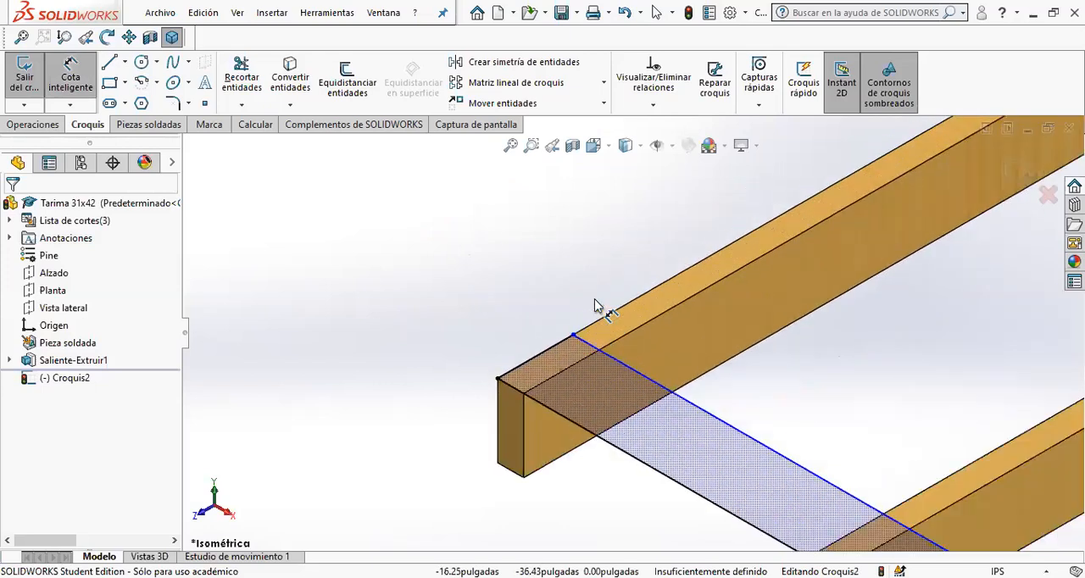
click(514, 387)
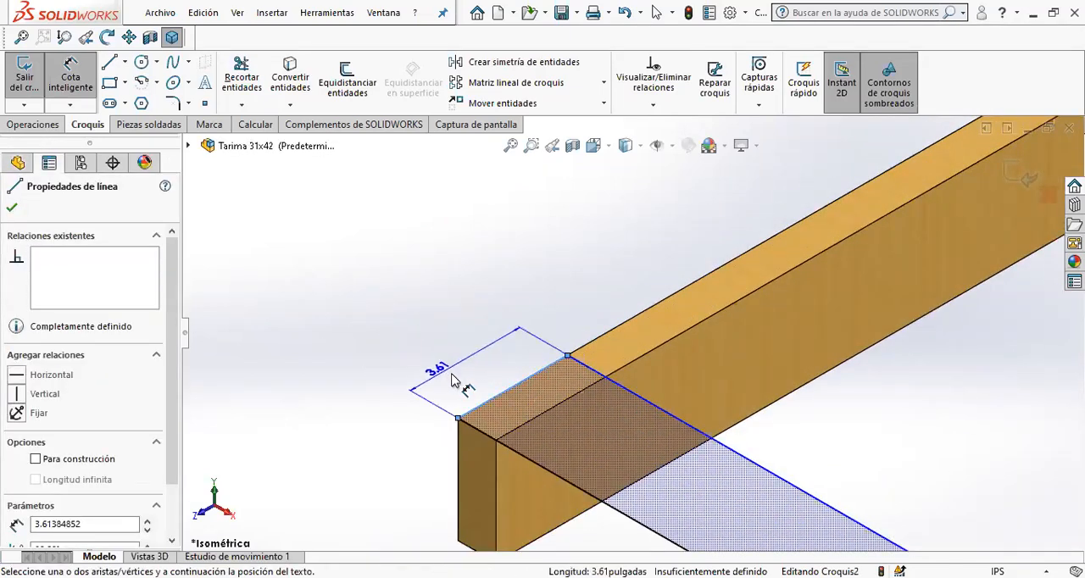
click(461, 373)
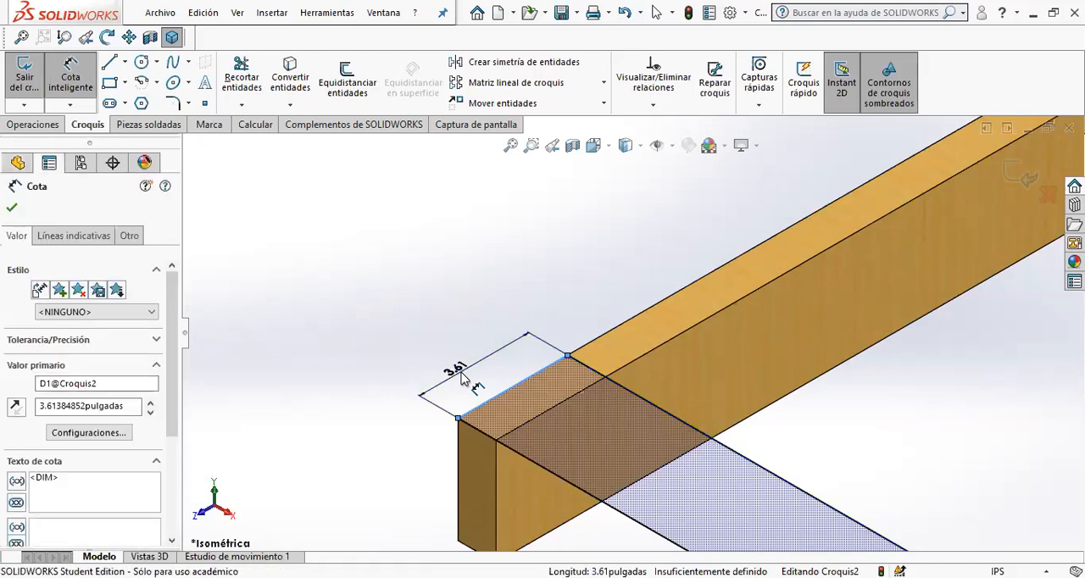
double_click(463, 378)
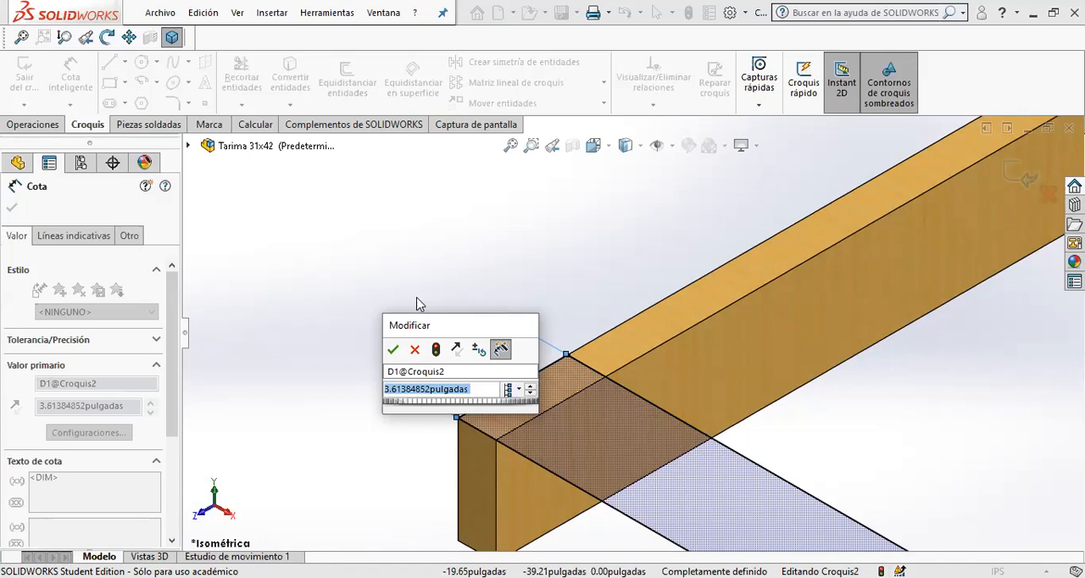
text(3.25)
key(Return)
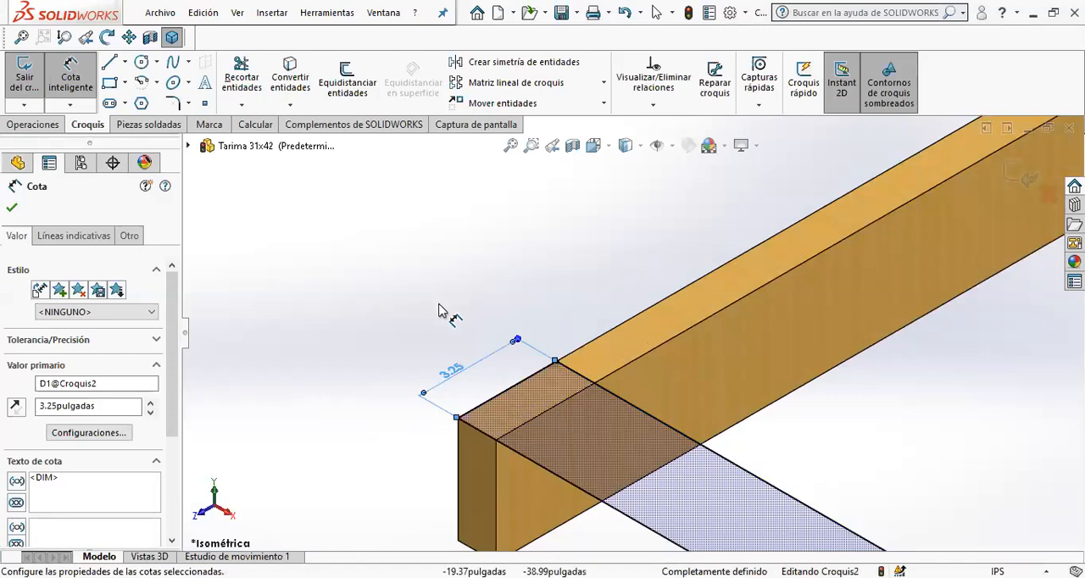
click(635, 242)
- Extrude the cross board rectangle upward from the beam tops to a depth of 0.75 in
scroll(629, 336, up, 3)
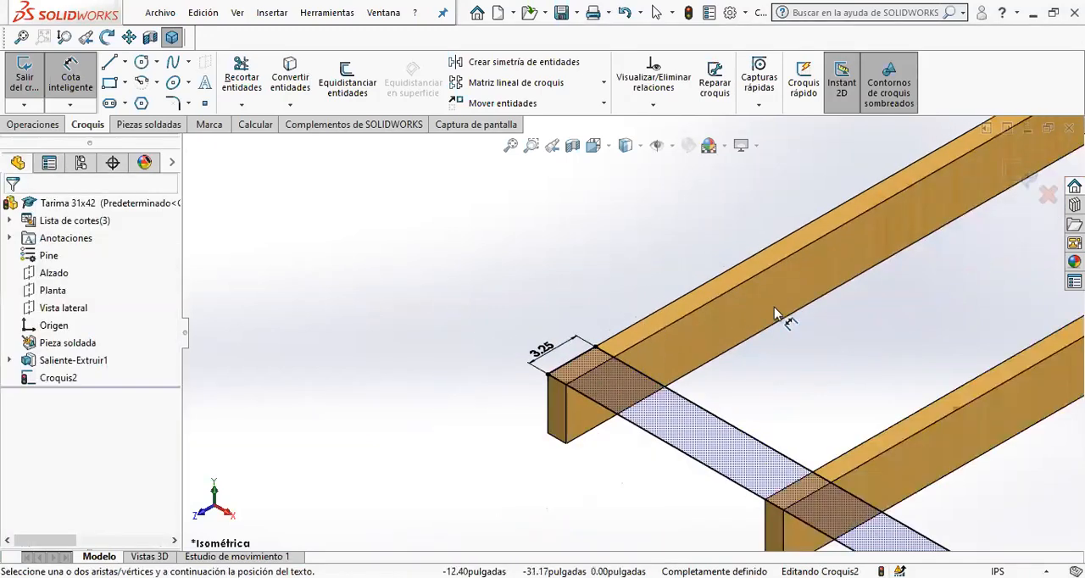
scroll(920, 339, up, 3)
scroll(923, 361, down, 3)
scroll(923, 360, up, 3)
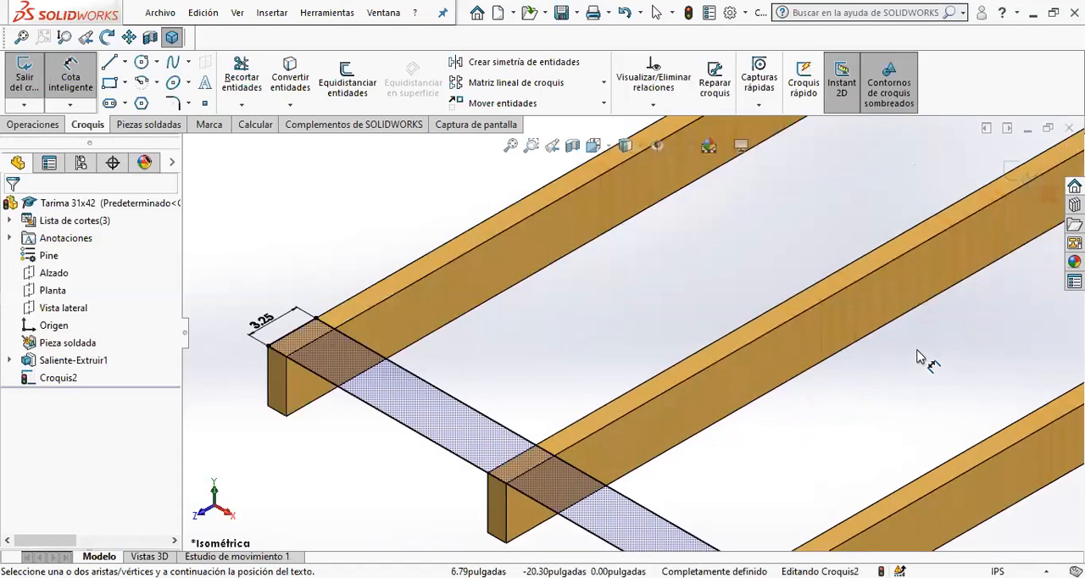
scroll(650, 340, down, 3)
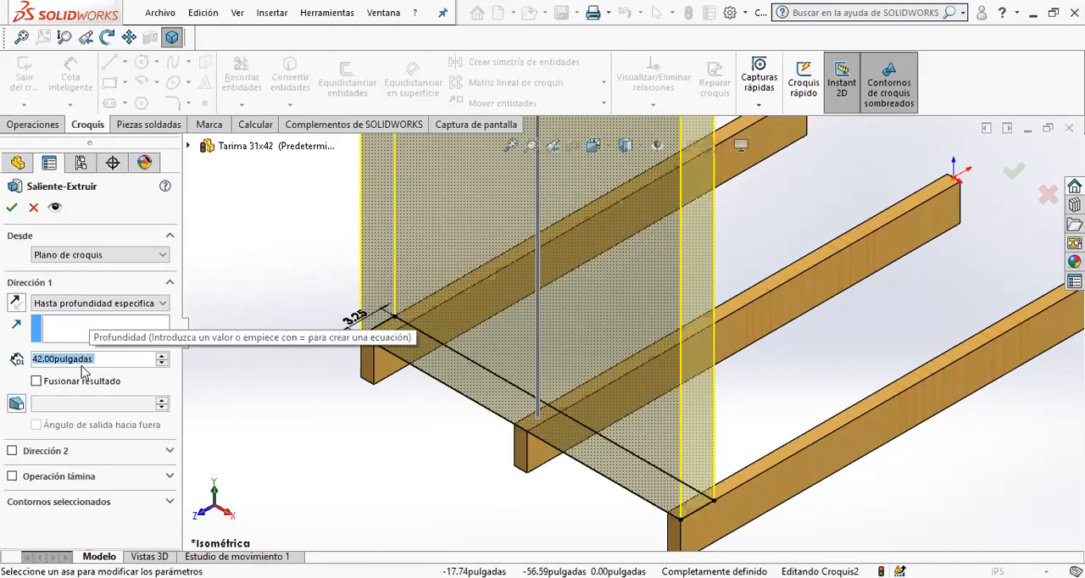
key(BackSpace)
text(0.75)
key(Return)
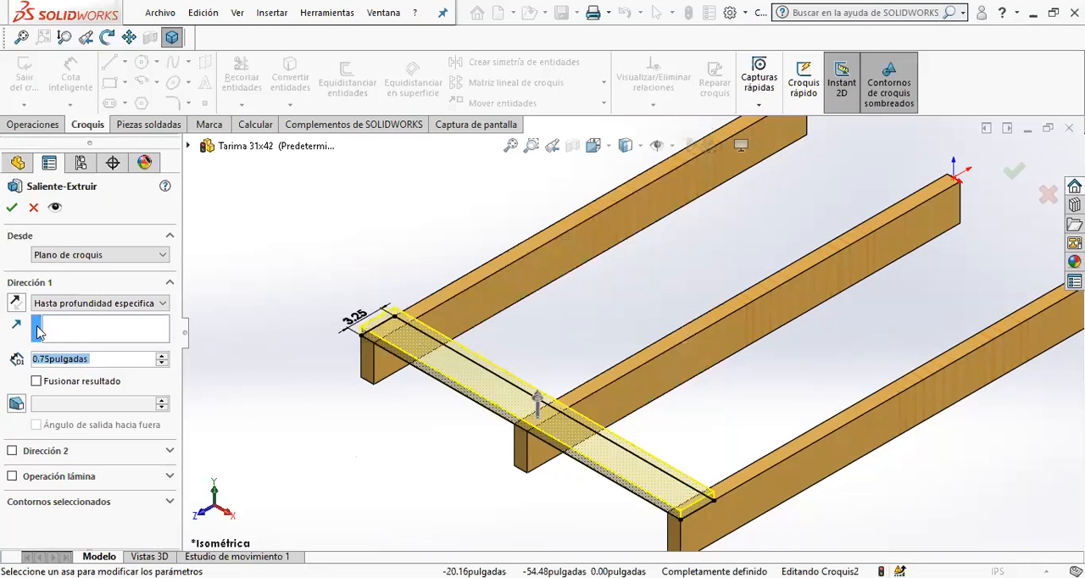
click(12, 207)
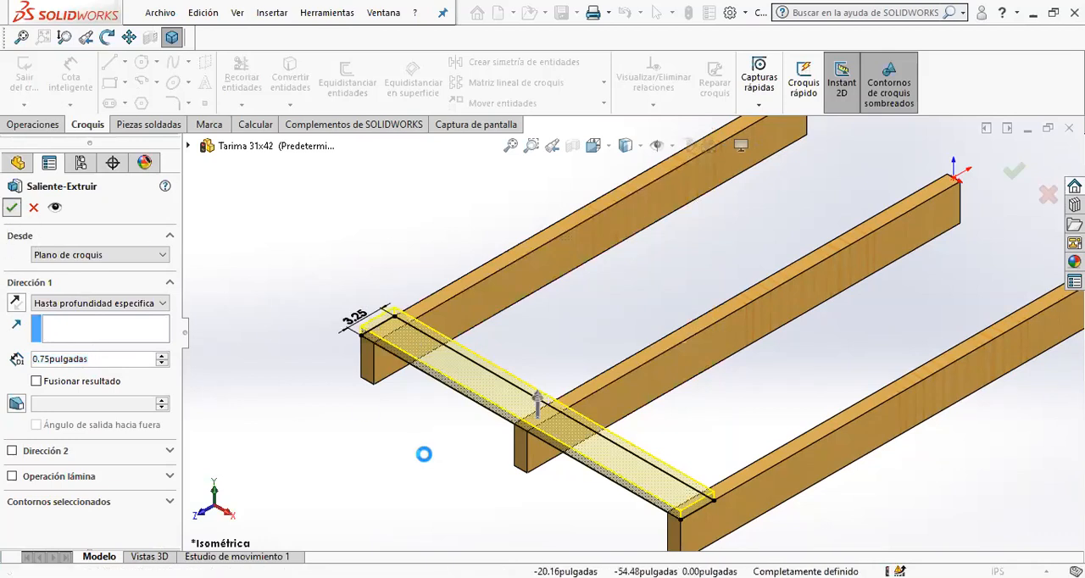
- Sketch on a beam's bottom face, convert the upper cross board's outline into it, and extrude it 0.75 in downward as a matching lower board
middle_drag(395, 494, 410, 353)
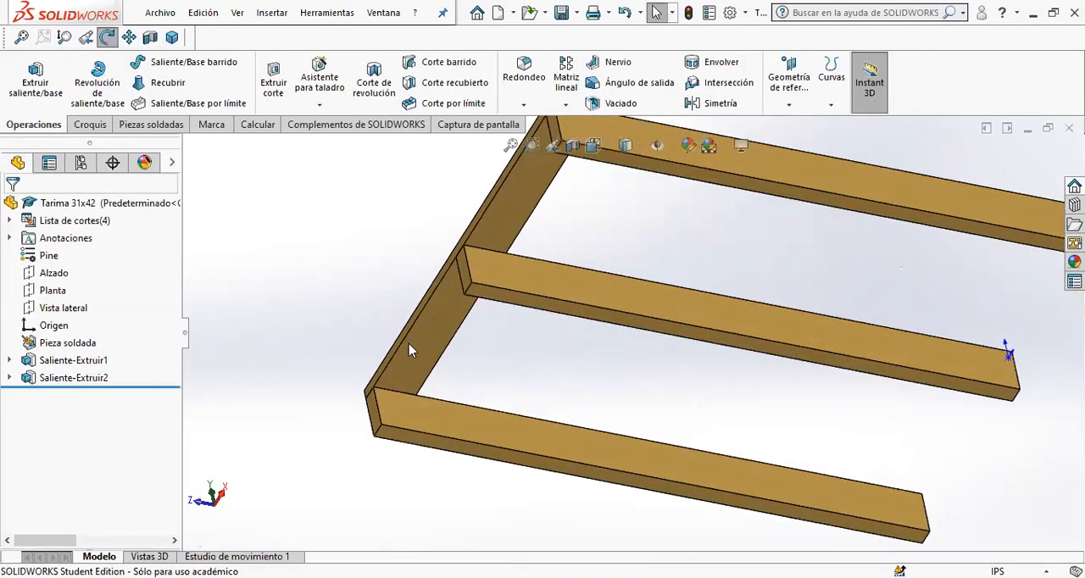
click(388, 434)
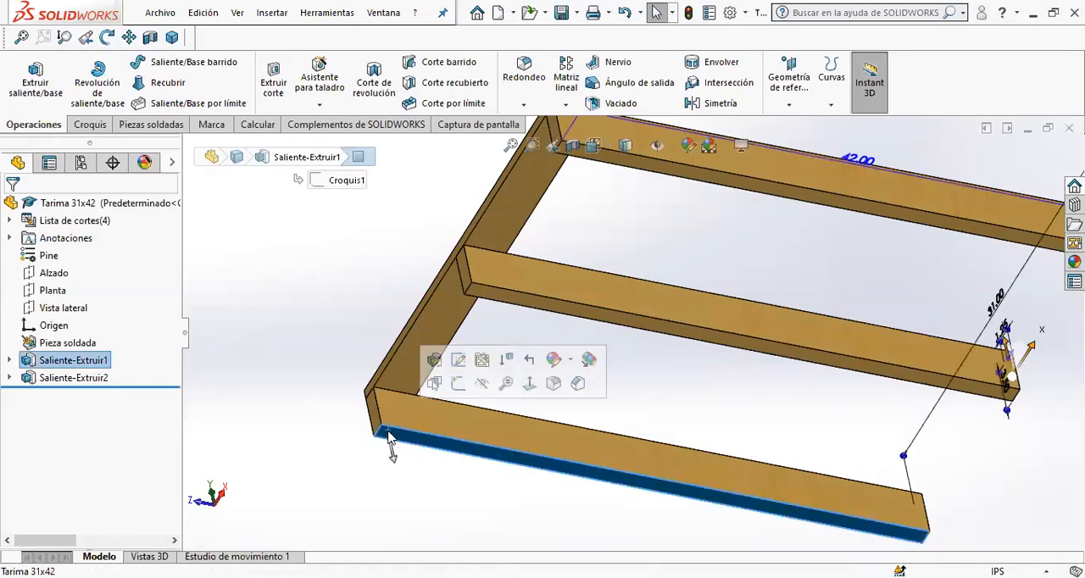
click(36, 85)
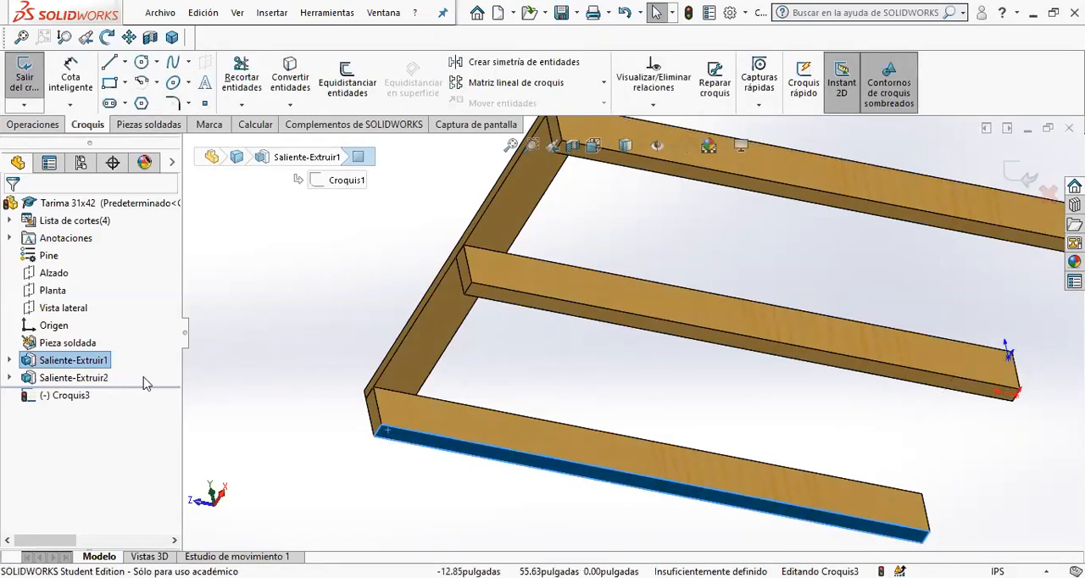
click(429, 328)
click(284, 74)
scroll(688, 189, up, 2)
middle_drag(688, 189, 831, 254)
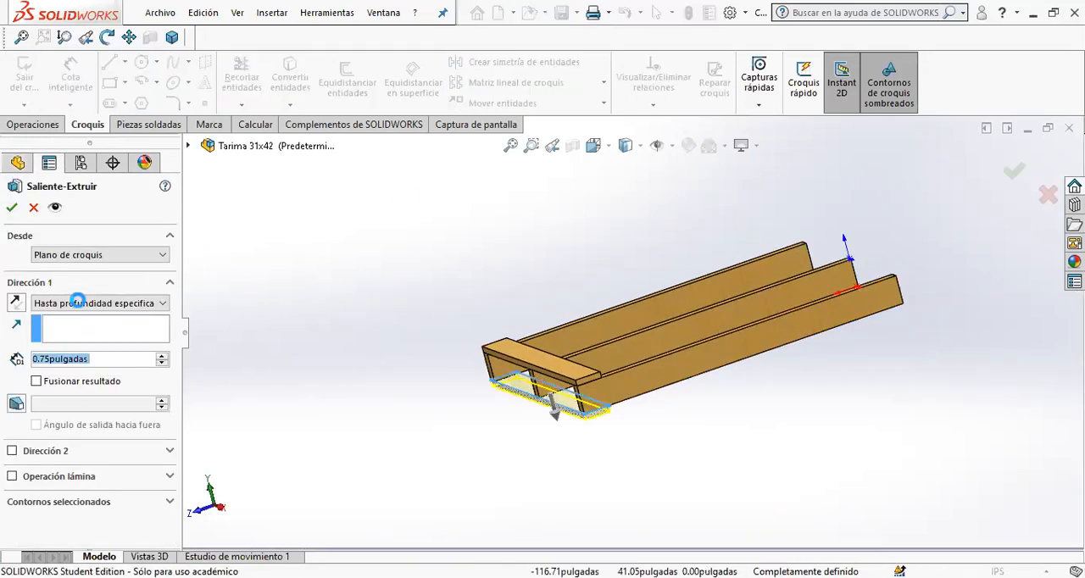
click(11, 207)
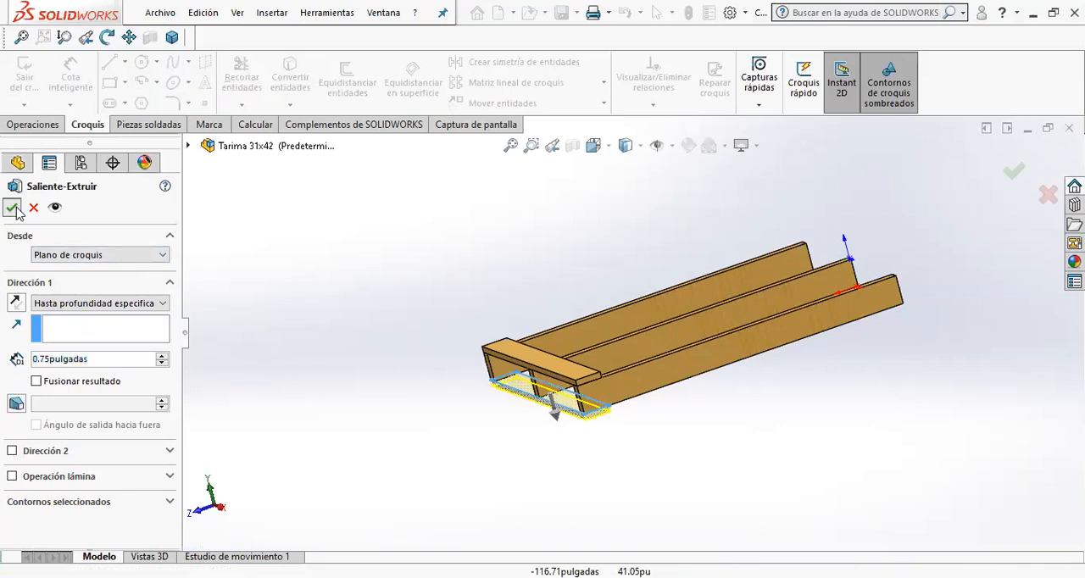
- Inspect the upper and lower cross boards at the front ends of the three beams
click(653, 468)
middle_drag(653, 468, 633, 429)
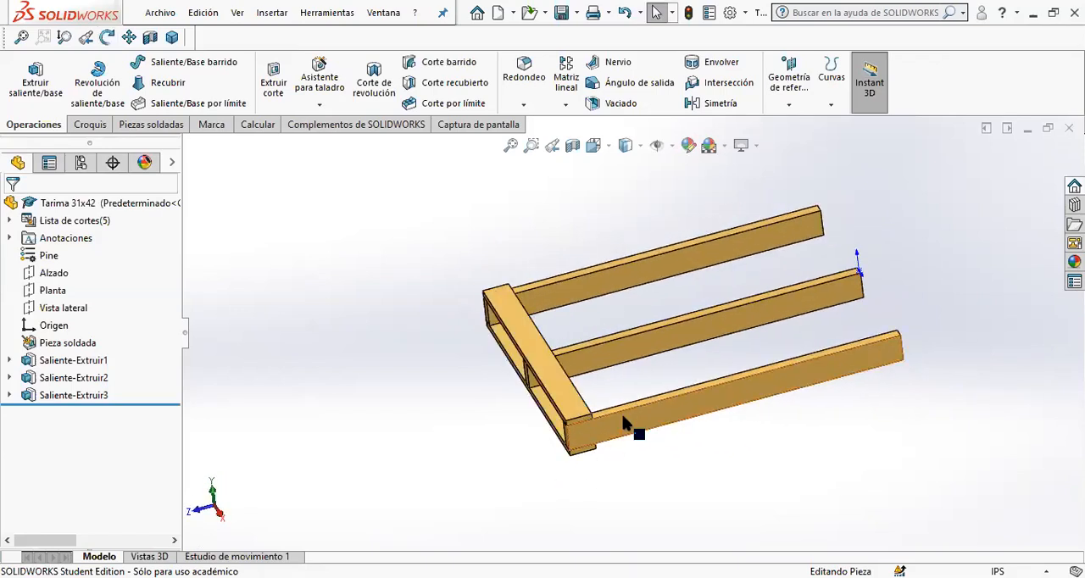
scroll(628, 437, down, 5)
scroll(577, 242, up, 3)
scroll(625, 198, down, 3)
scroll(647, 330, up, 4)
scroll(654, 351, down, 2)
scroll(722, 359, up, 2)
scroll(727, 373, down, 2)
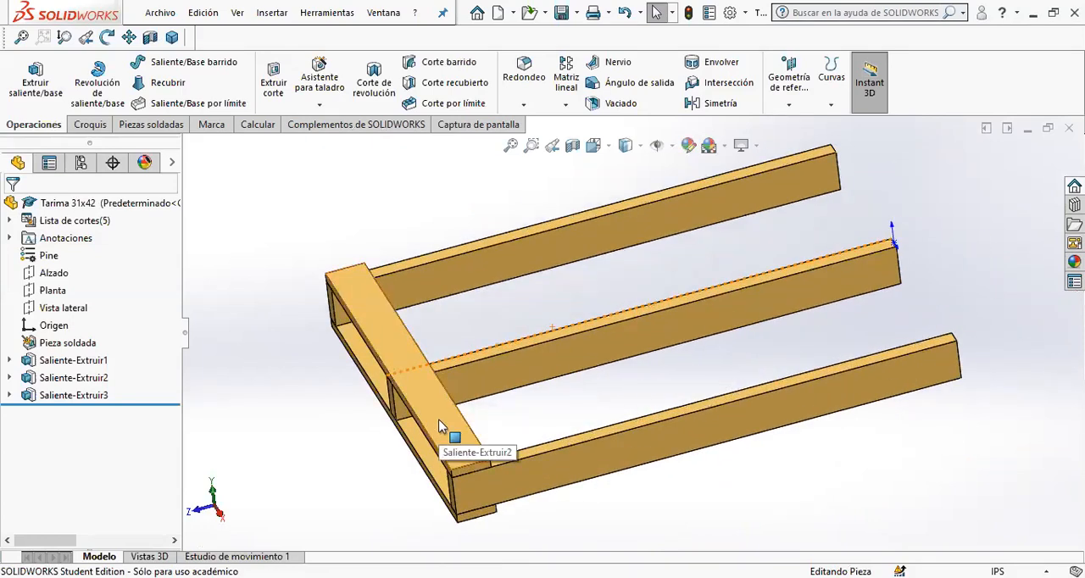
- Start a linear pattern of the upper cross board along the nearest beam's top edge with 11 instances
click(54, 380)
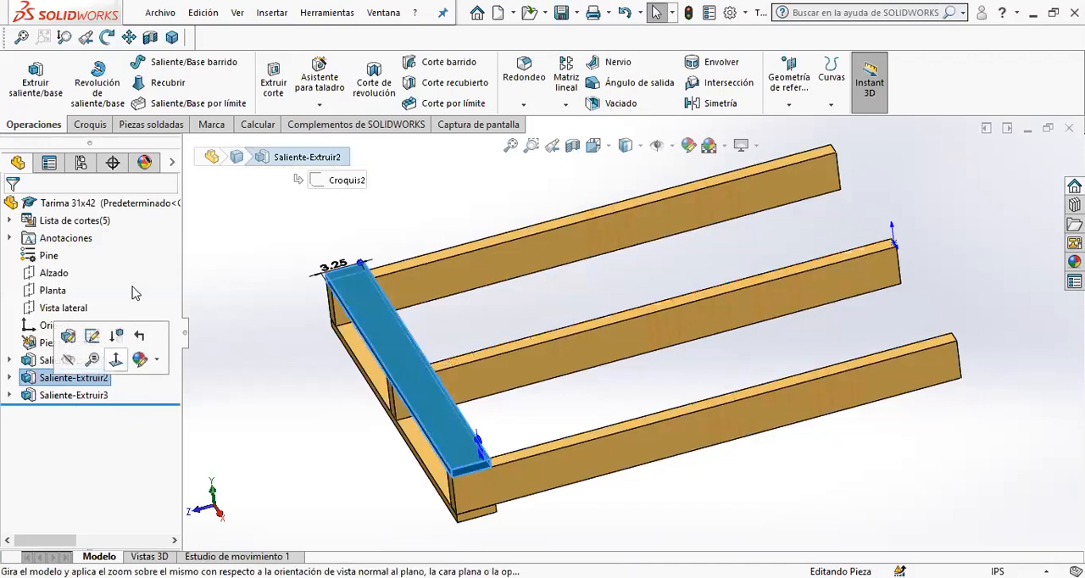
click(566, 68)
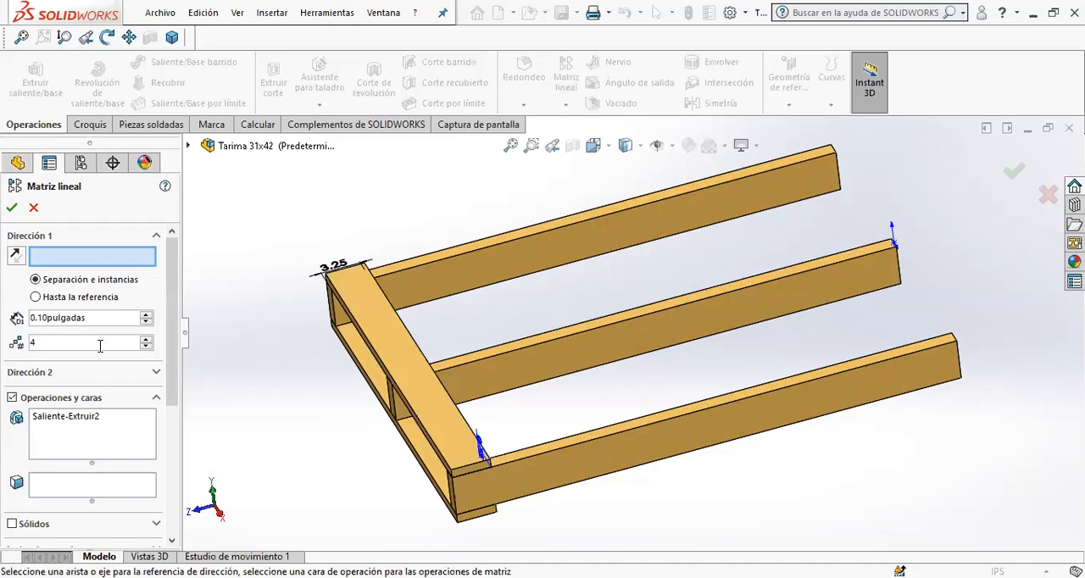
click(552, 457)
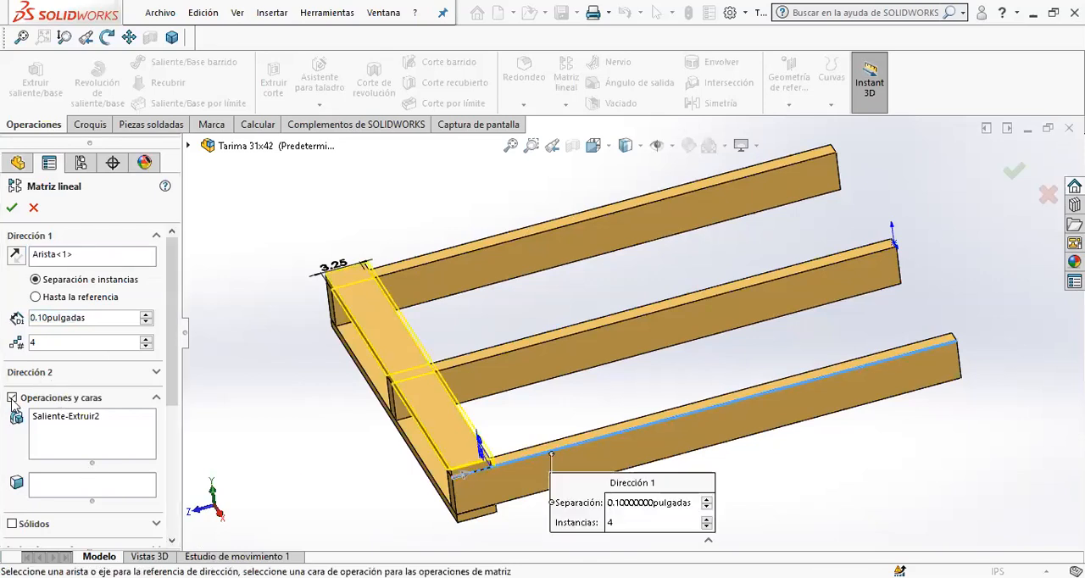
click(120, 316)
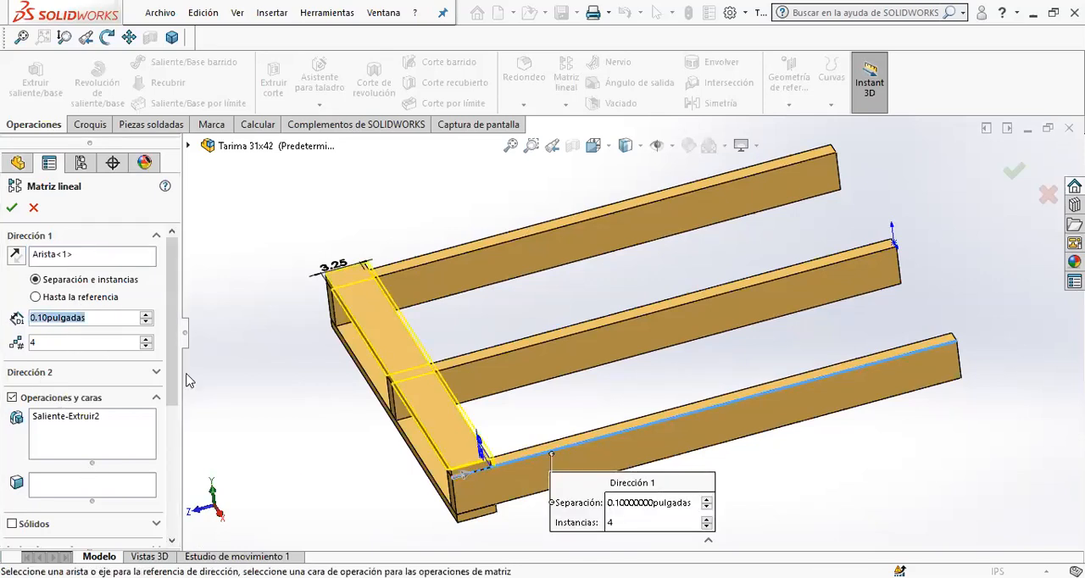
click(74, 344)
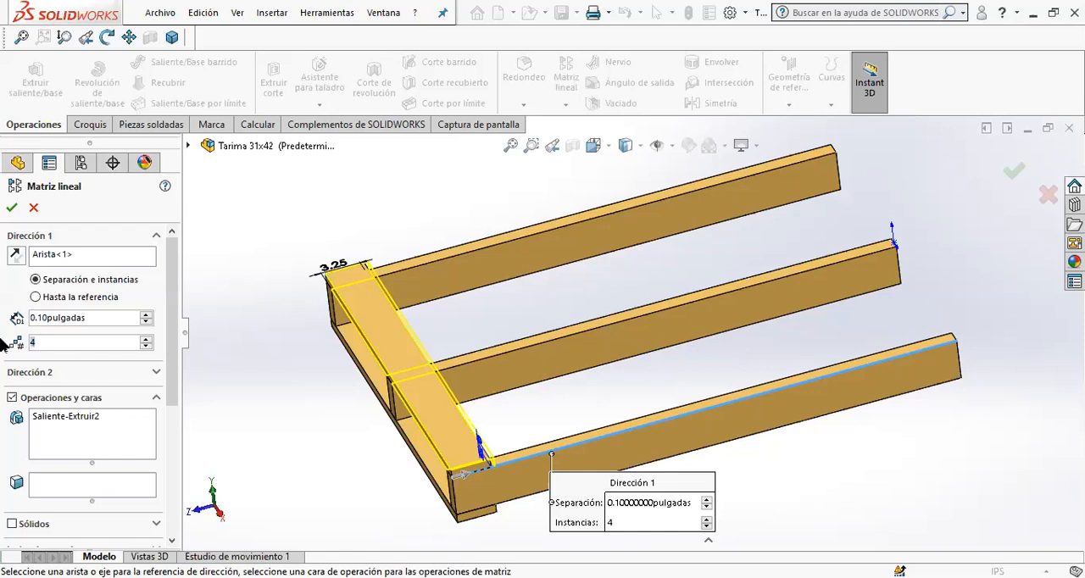
text(11)
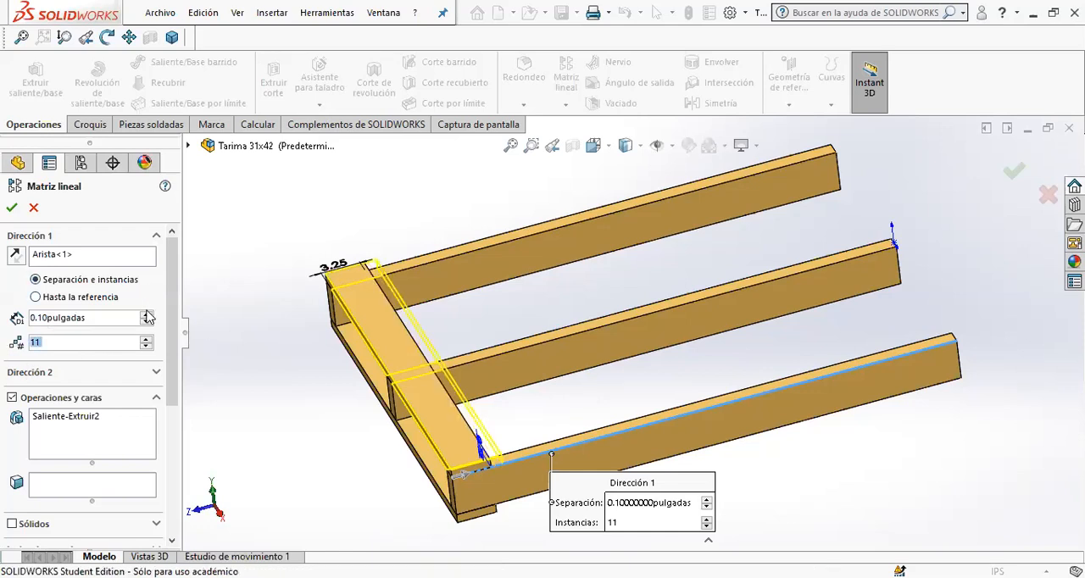
- Try cross board pattern spacings of 5 in and 4.75 in along the beam
click(113, 319)
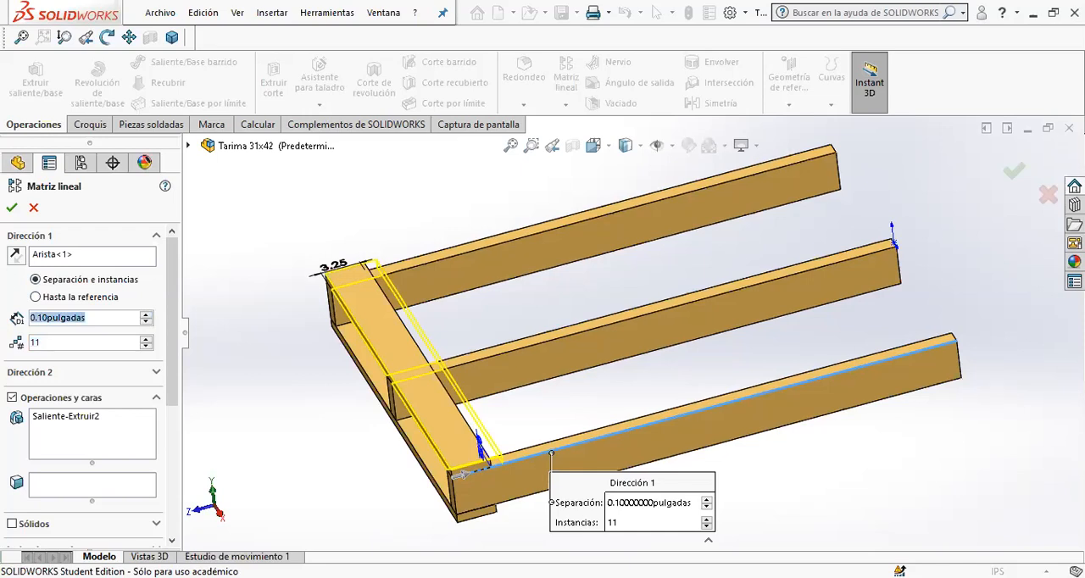
text(5)
key(Return)
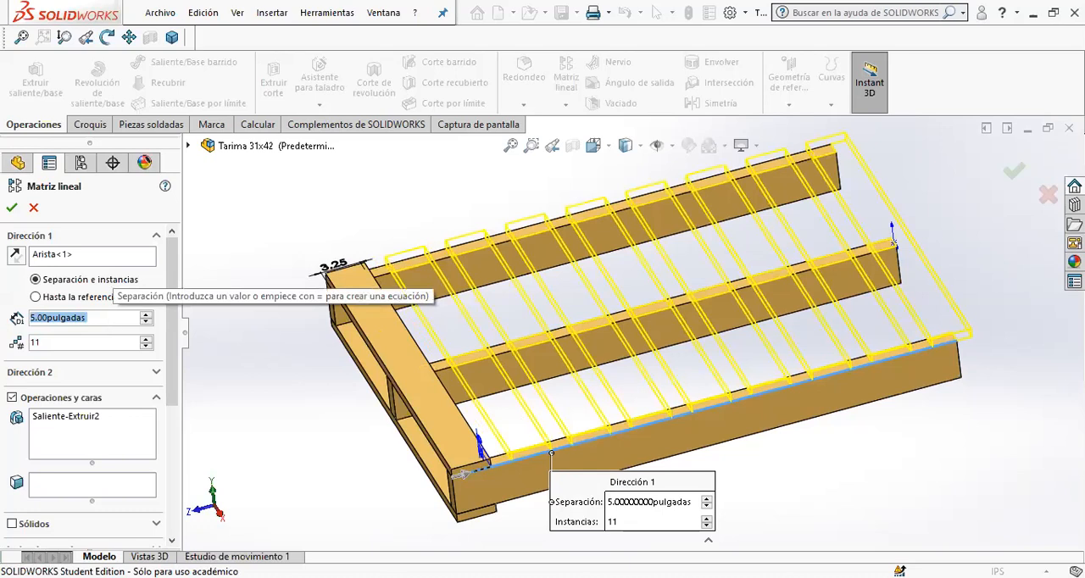
text(4.75)
key(Return)
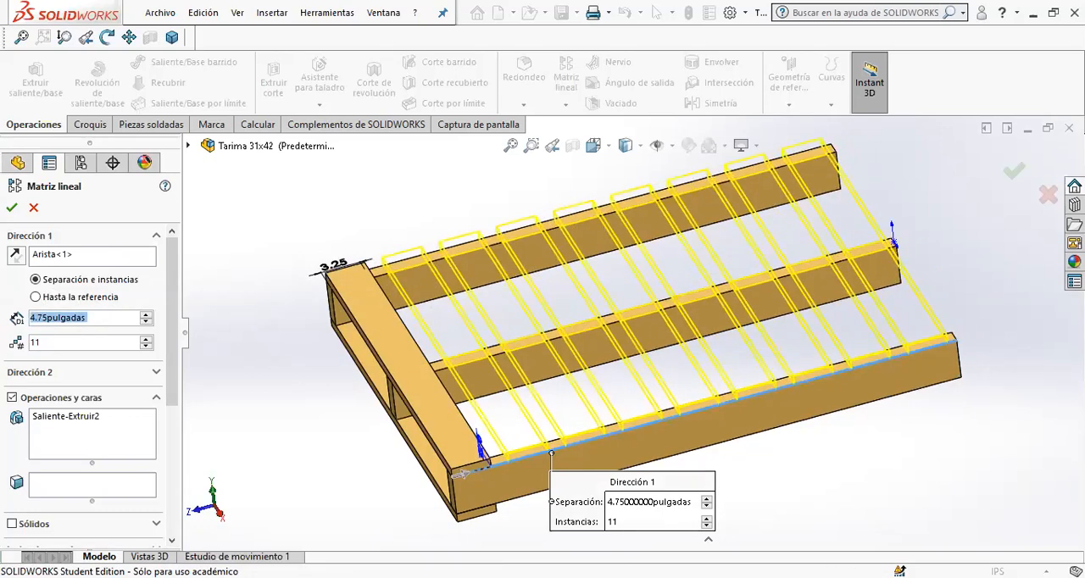
- Try a 4.875 in pattern spacing and check the last board against the far end of the nearest beam
text(4.)
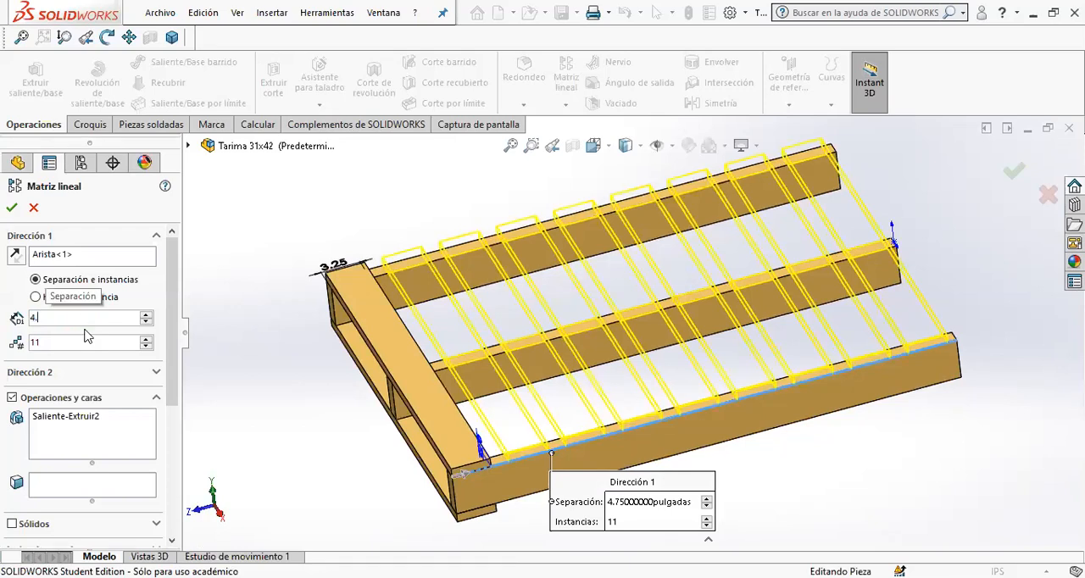
text(875)
key(Return)
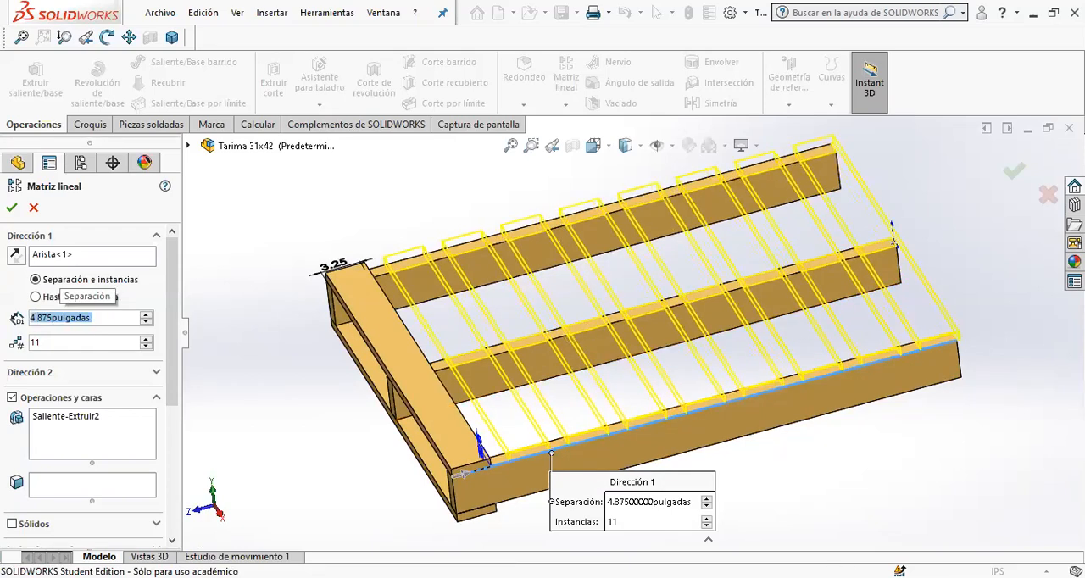
scroll(919, 354, down, 10)
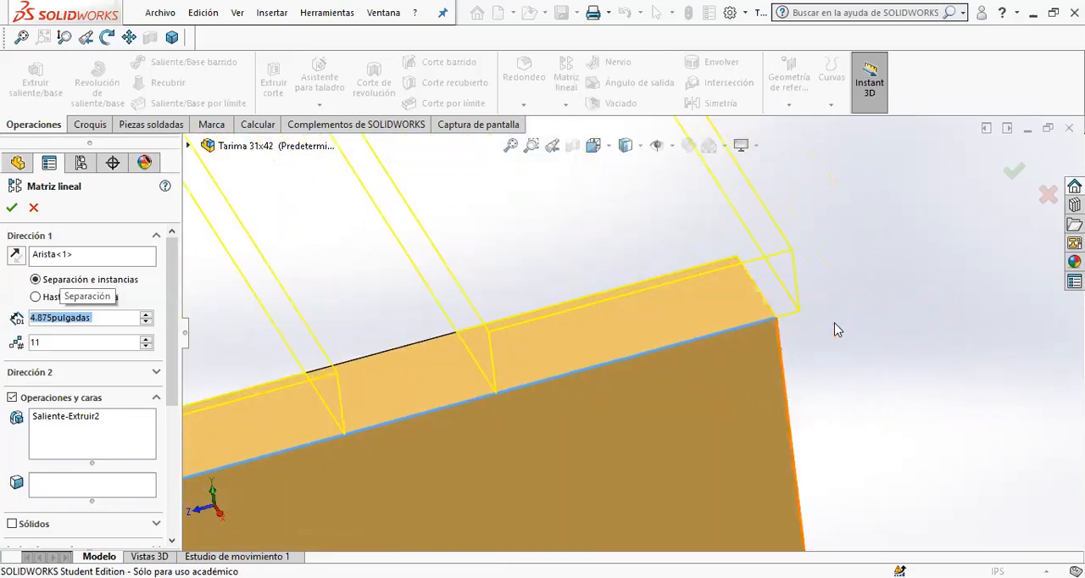
scroll(773, 340, up, 3)
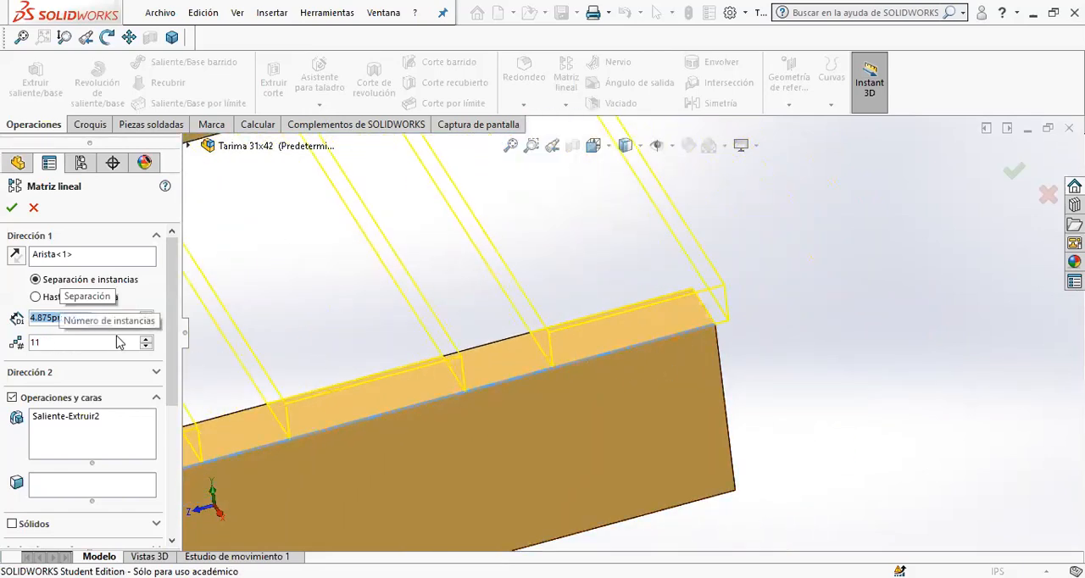
- Try reducing the cross board pattern spacing to 4.775 in
click(73, 317)
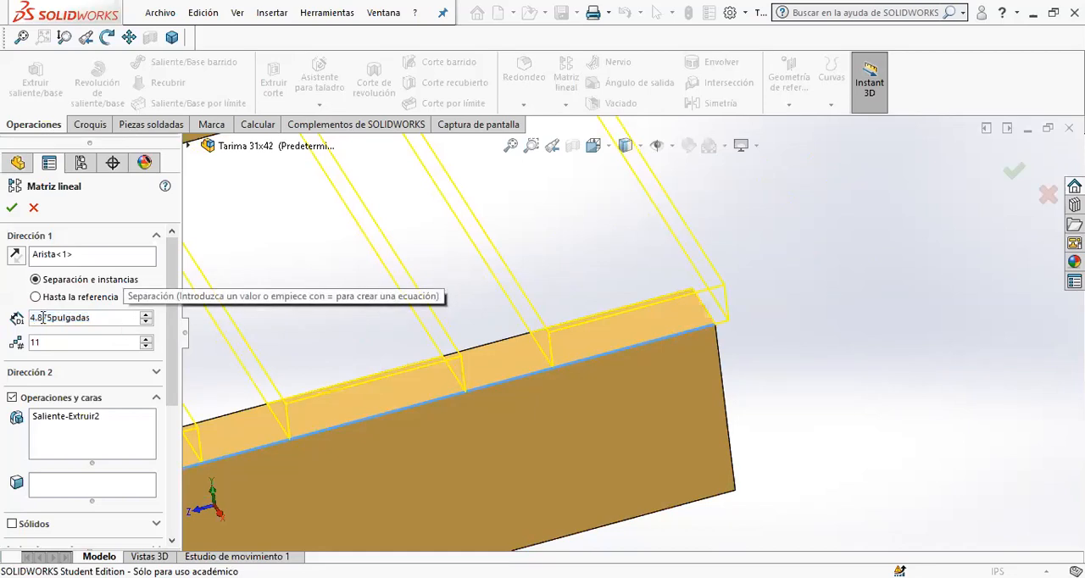
key(BackSpace)
text(7)
key(Return)
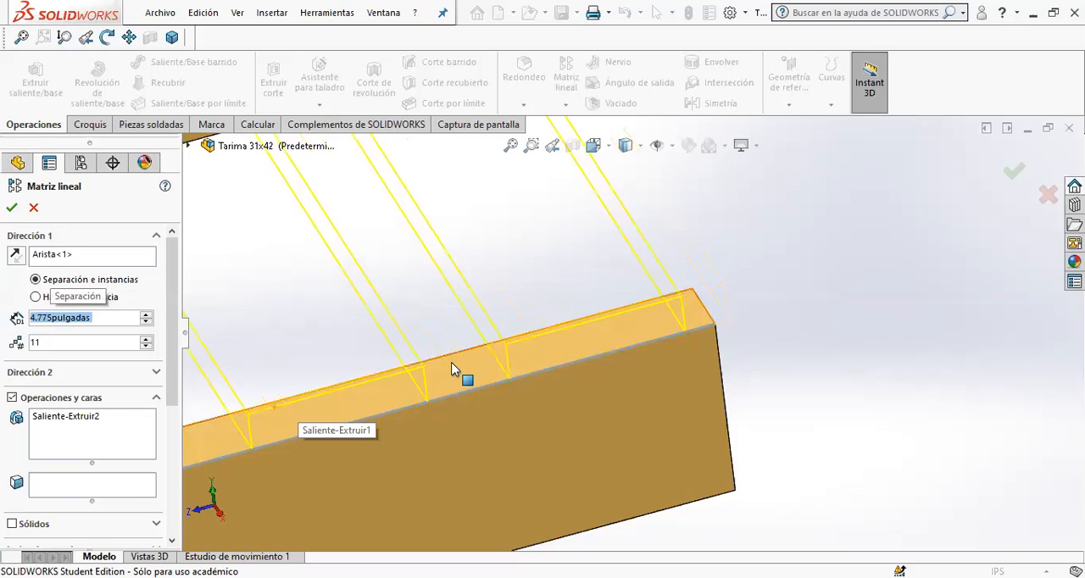
- Try a cross board pattern spacing of 4.8125 in
click(45, 318)
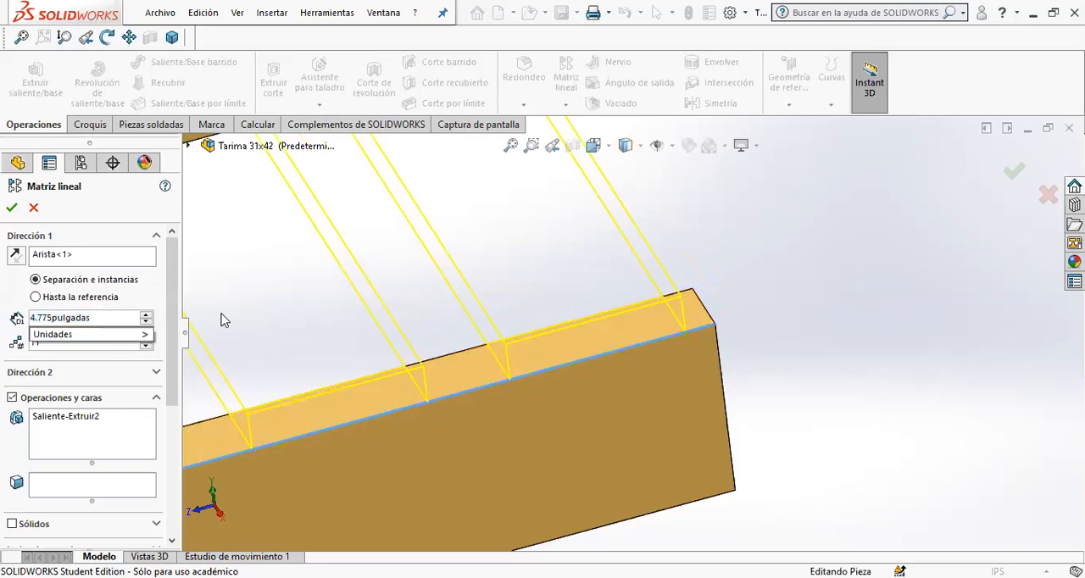
key(BackSpace)
key(BackSpace)
key(BackSpace)
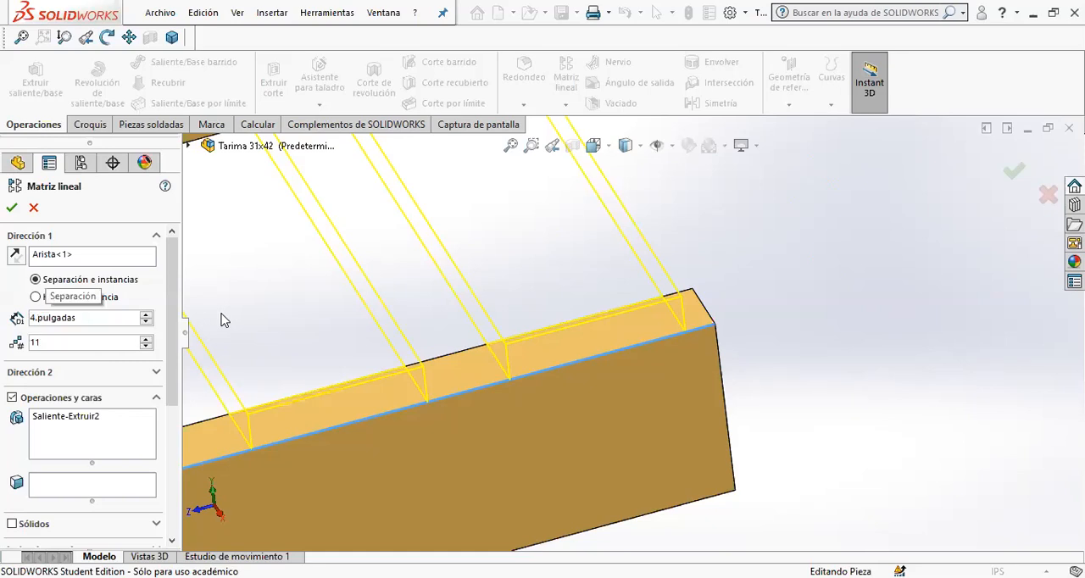
text(8.125)
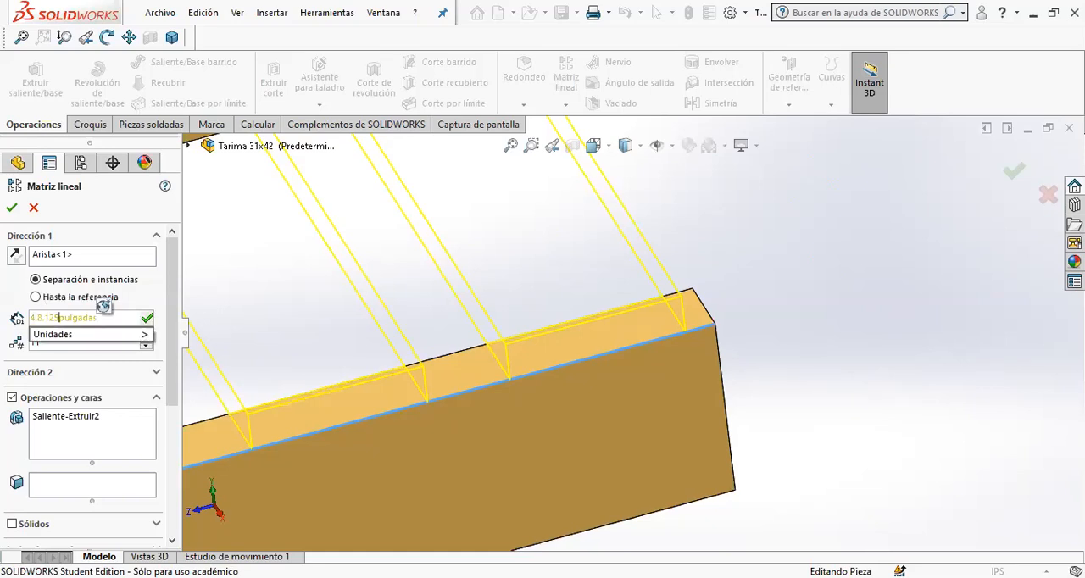
key(Return)
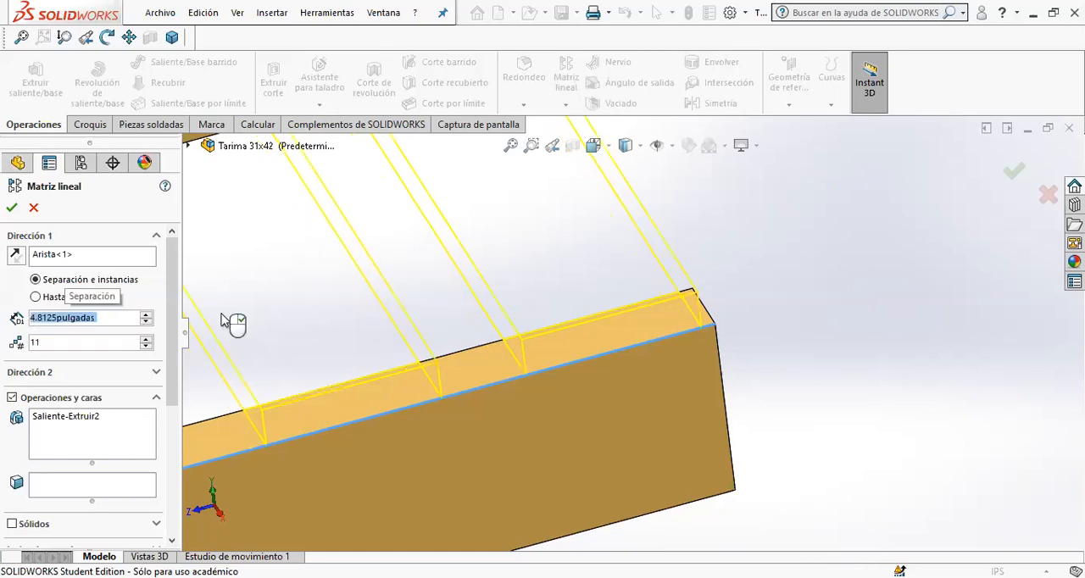
- Try larger cross board pattern spacings of 4.9125 in and 4.90 in
click(139, 318)
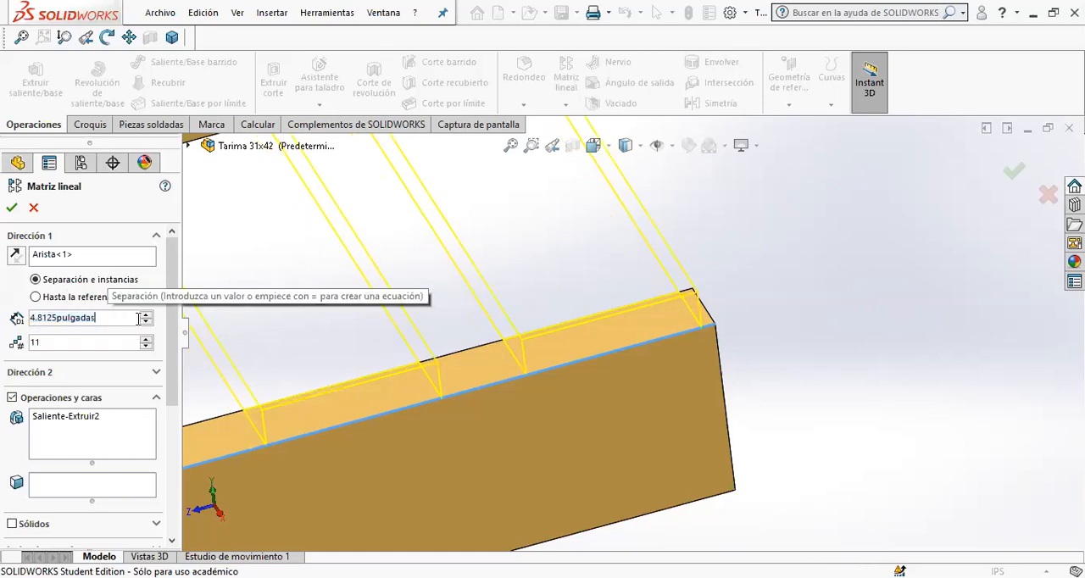
click(147, 316)
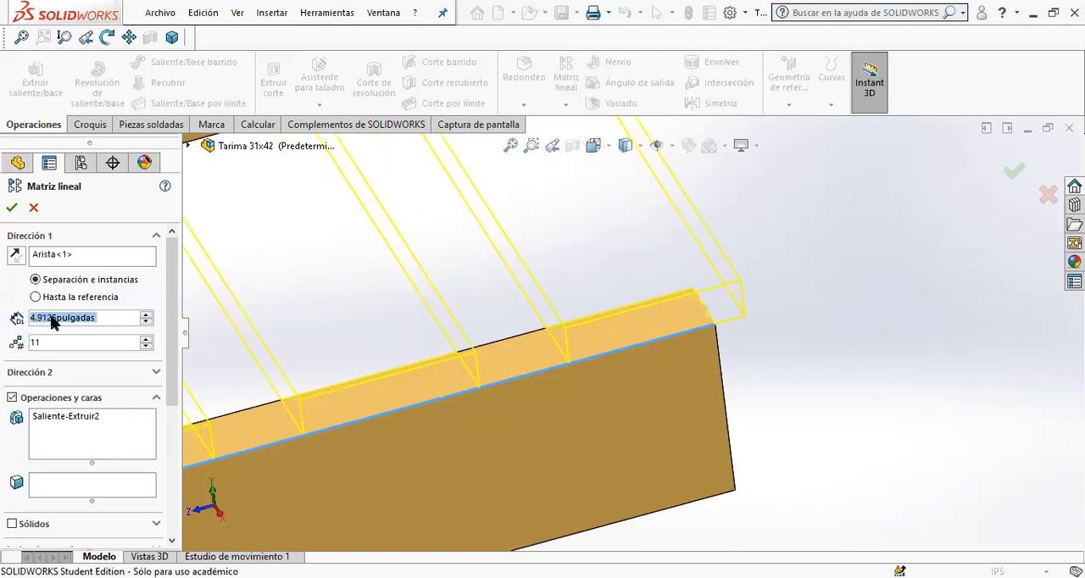
text(4.90)
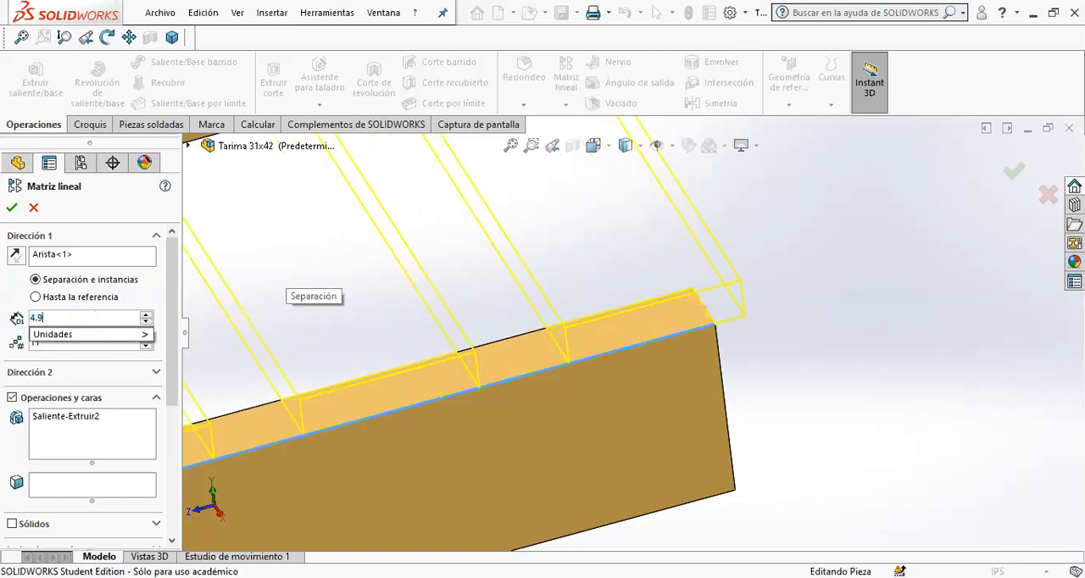
key(Return)
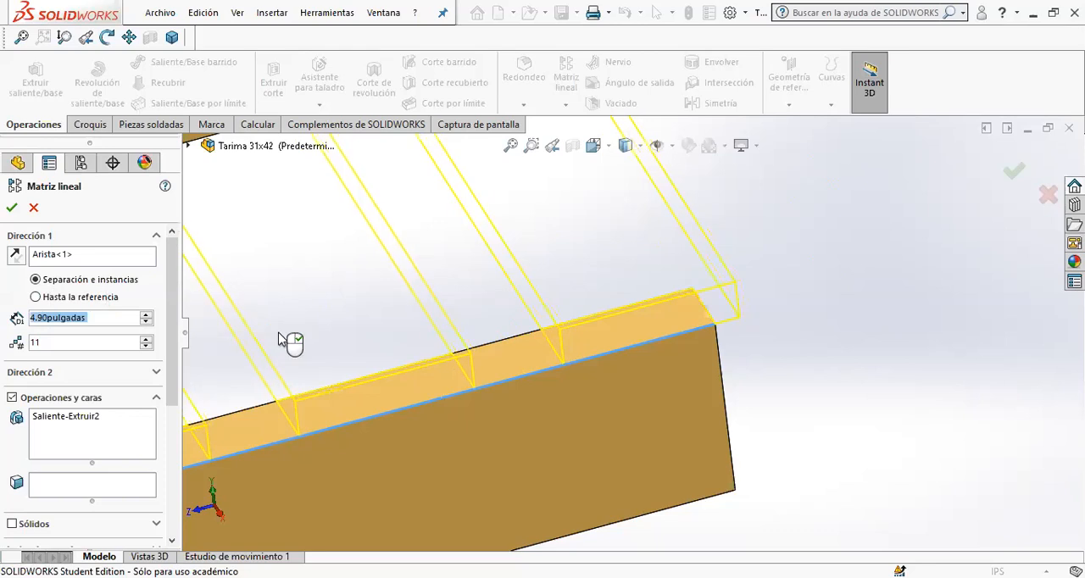
- Try pattern spacings of 4.80 in and 4.85 in, checking the last board closely against the beam's end corner
click(146, 323)
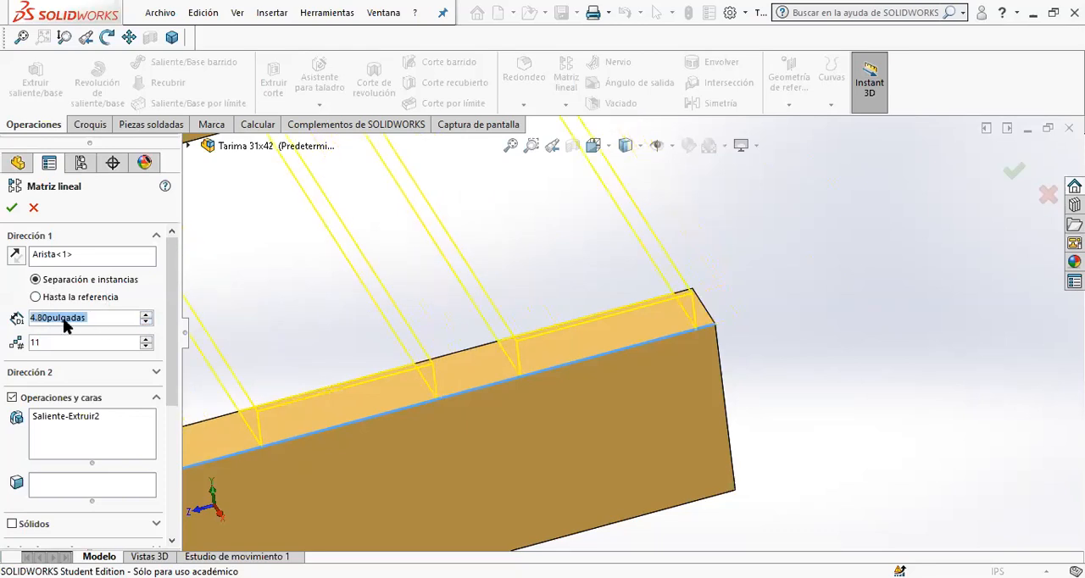
right_click(45, 327)
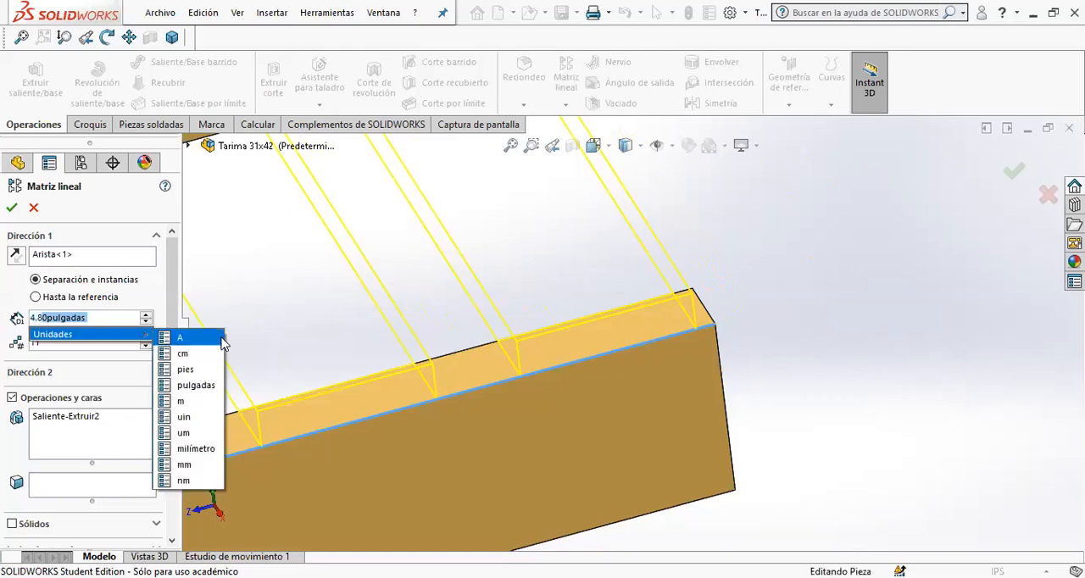
text(5)
key(Return)
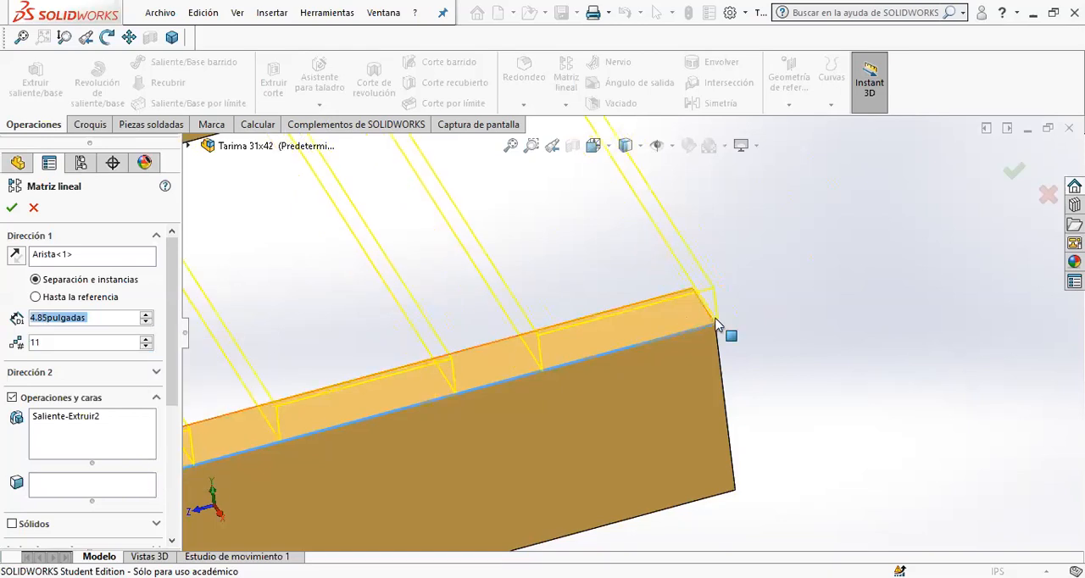
scroll(727, 324, down, 9)
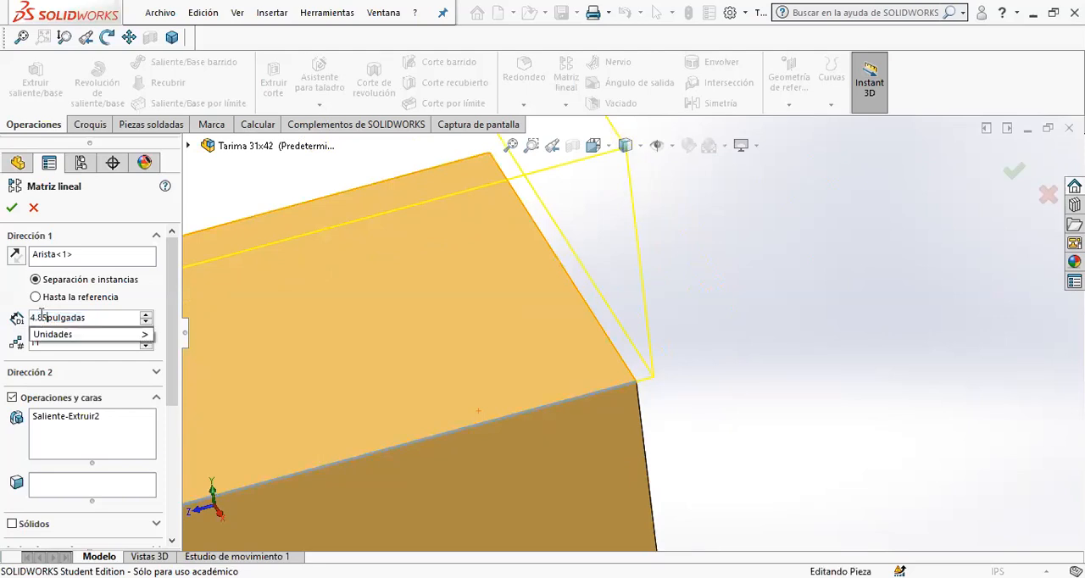
- Set the cross board pattern spacing to 4.84 in
drag(38, 317, 120, 318)
click(89, 321)
drag(39, 318, 162, 325)
click(77, 320)
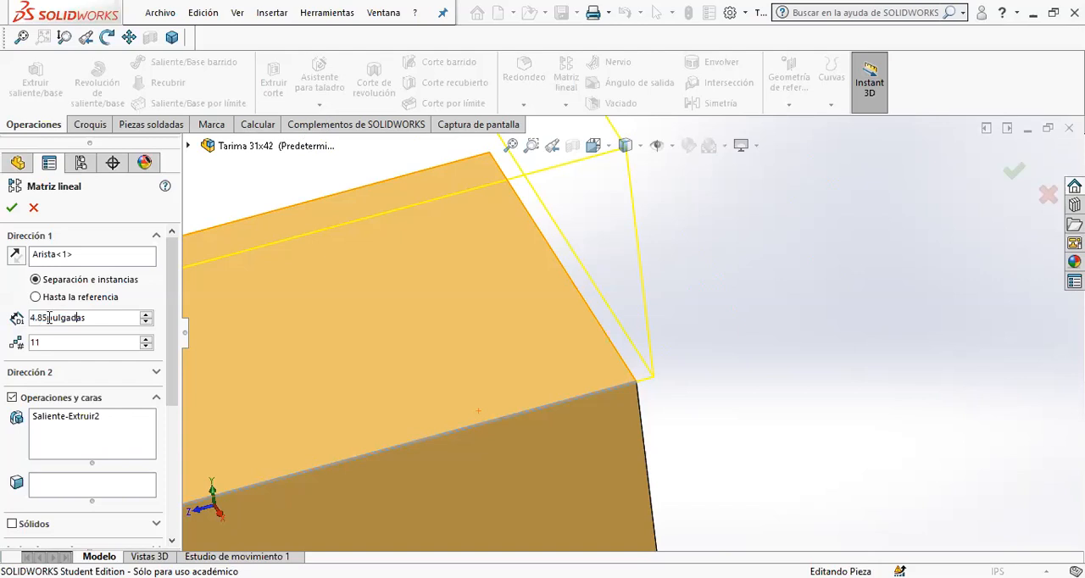
drag(46, 317, 168, 316)
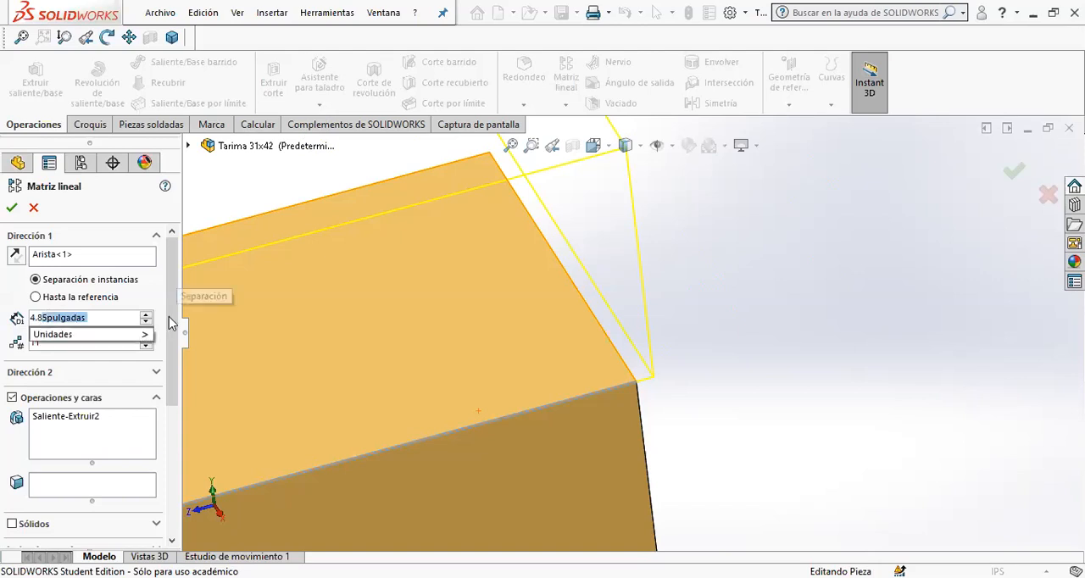
text(4)
key(Return)
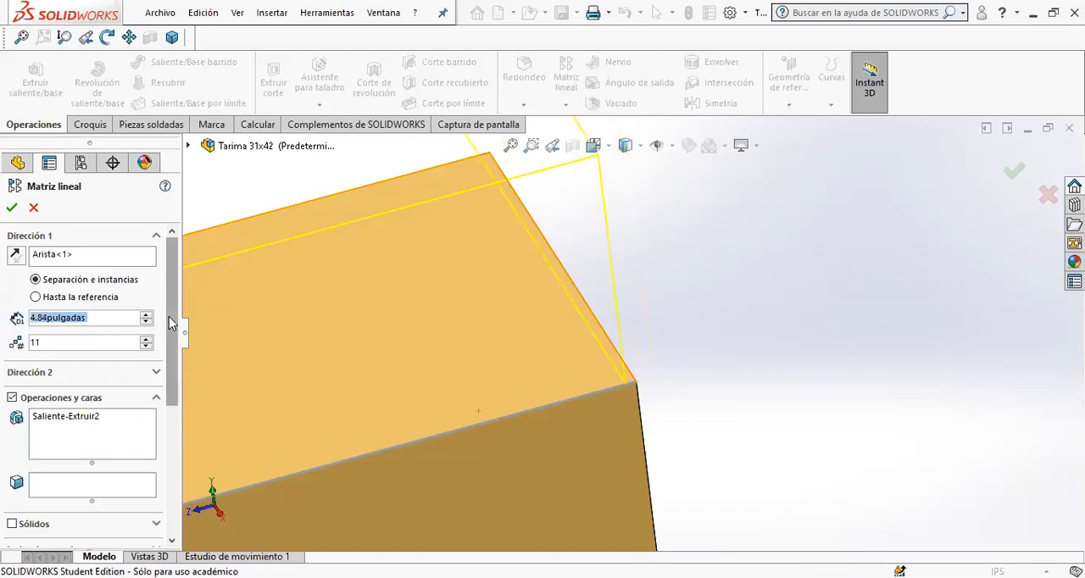
- Try cross board pattern spacings of 4.845 in and 4.8425 in against the beam's end corner
click(48, 319)
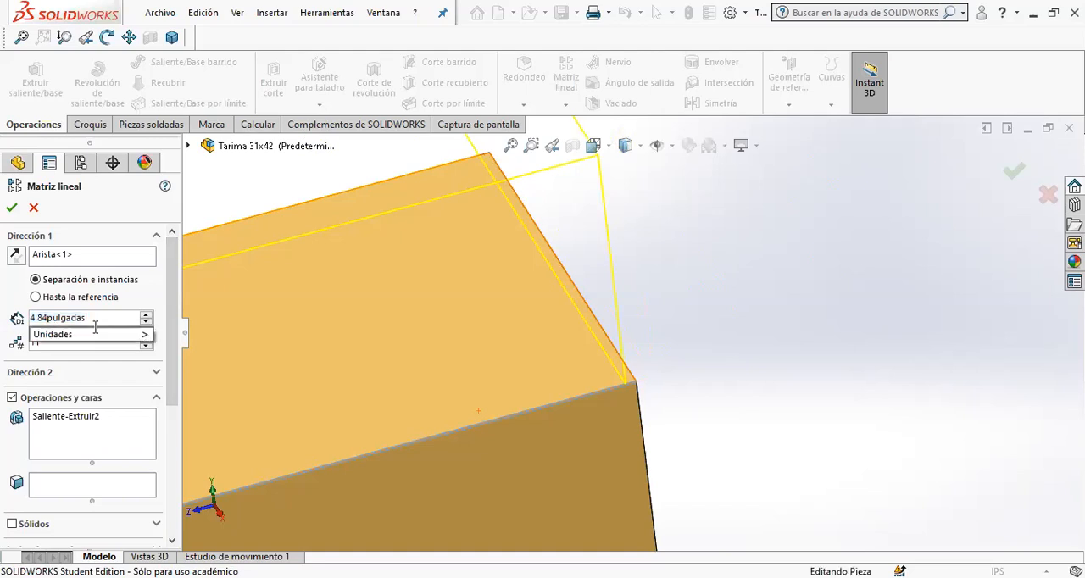
text(5)
key(Return)
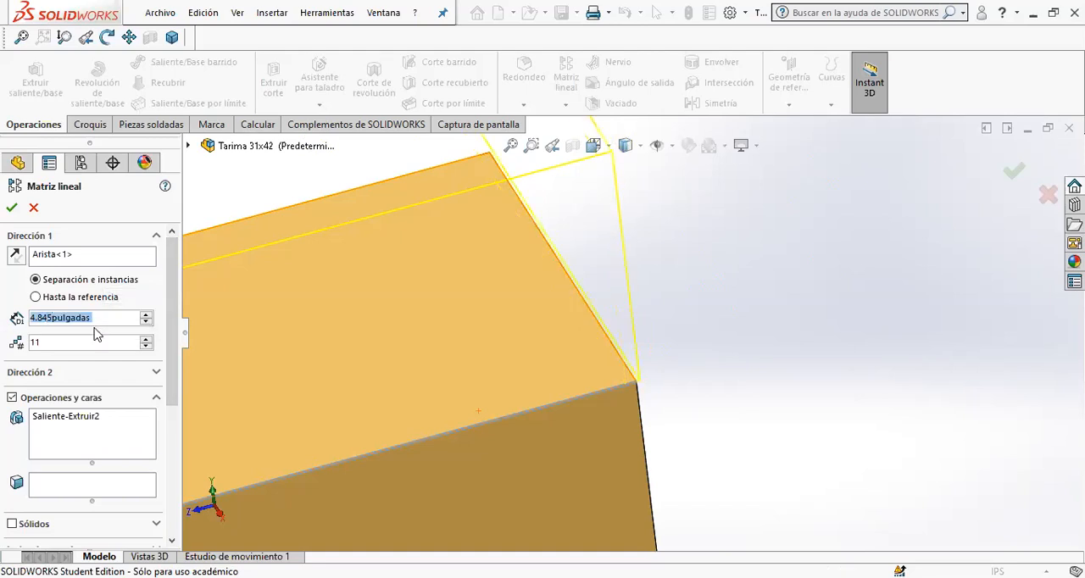
click(45, 318)
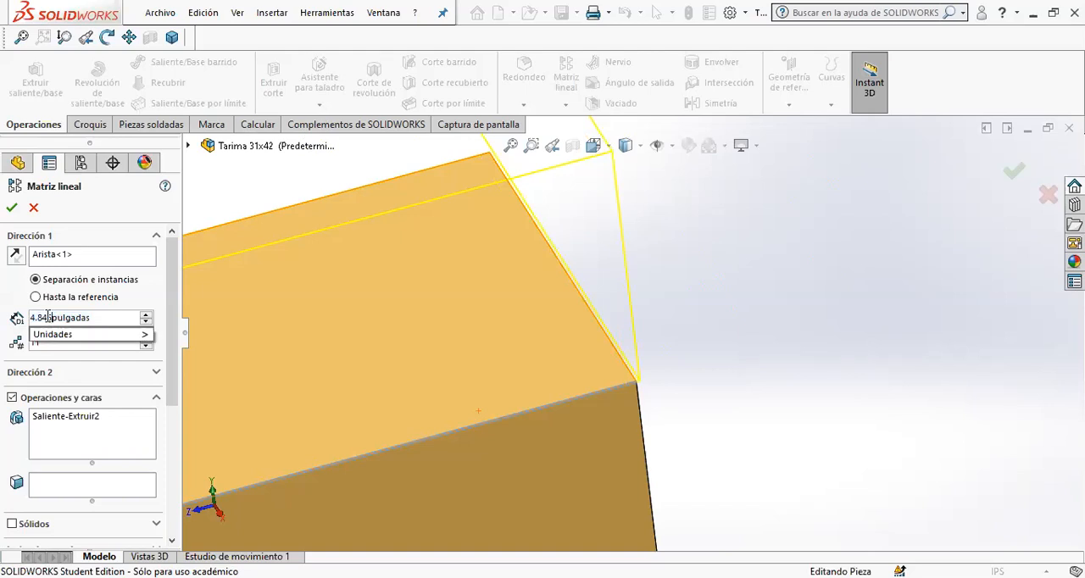
text(2)
key(Return)
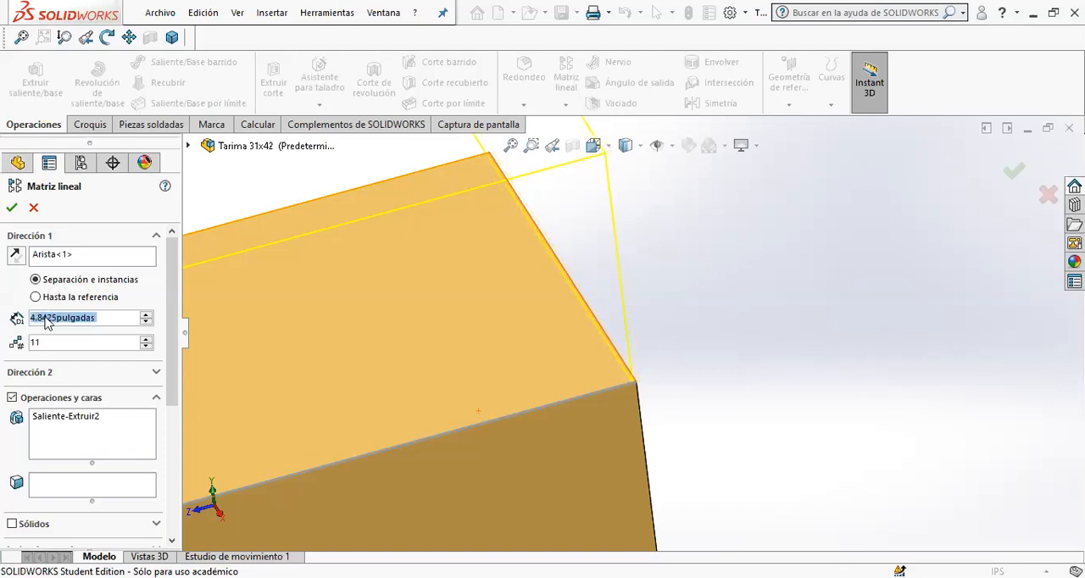
- Set the cross board pattern spacing to 4.8435 in and create the linear pattern
key(Left)
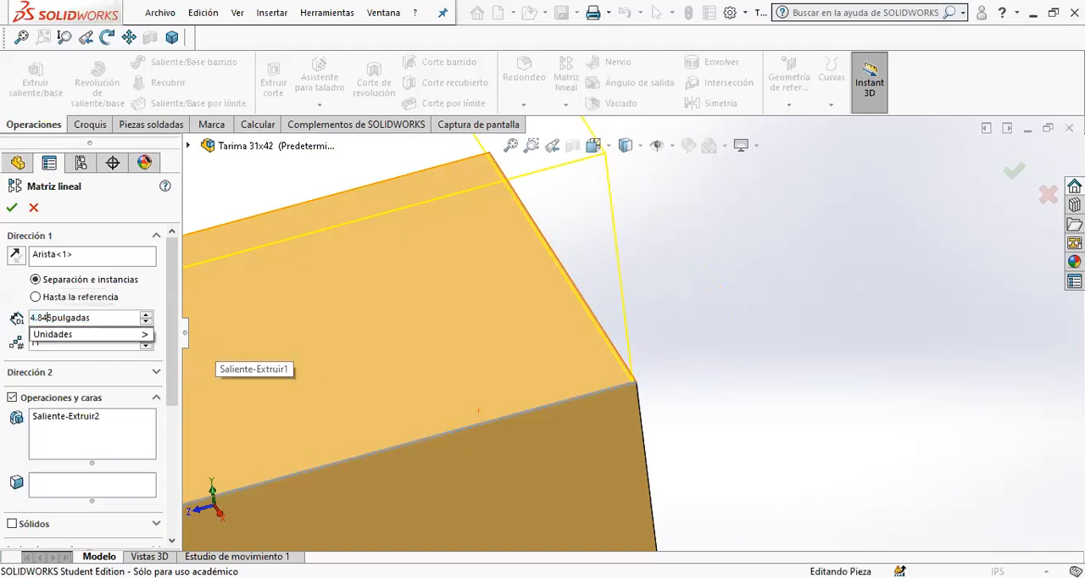
text(3)
key(Return)
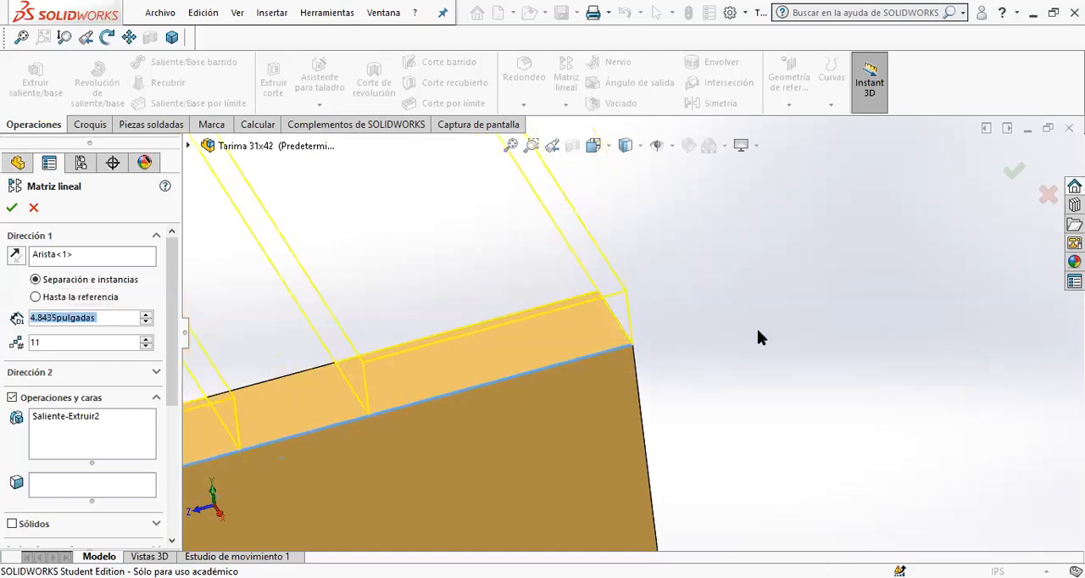
click(1009, 174)
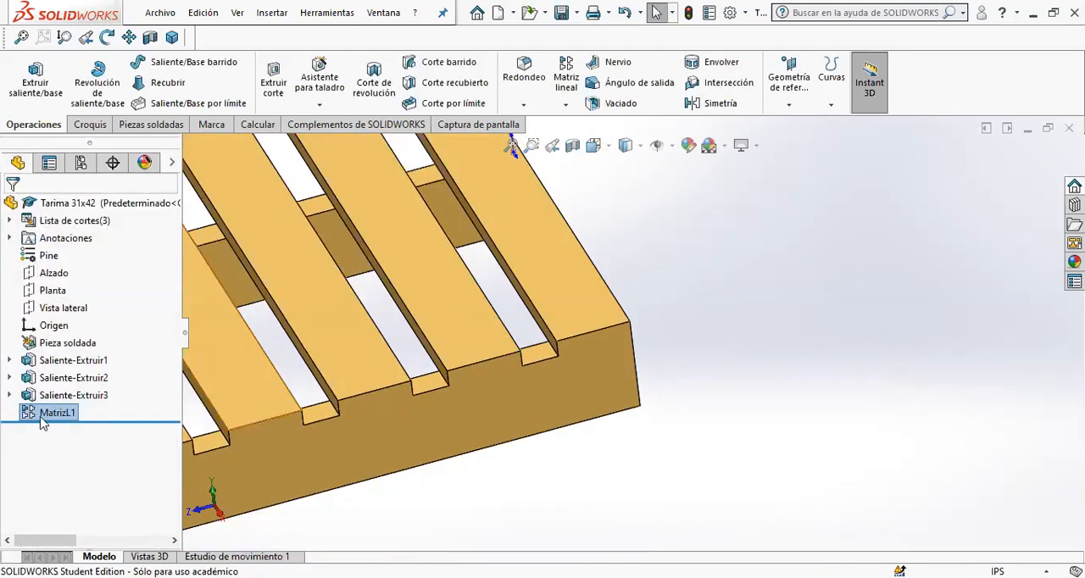
- Edit the cross board pattern so that its feature scope covers all bodies
right_click(44, 419)
click(73, 242)
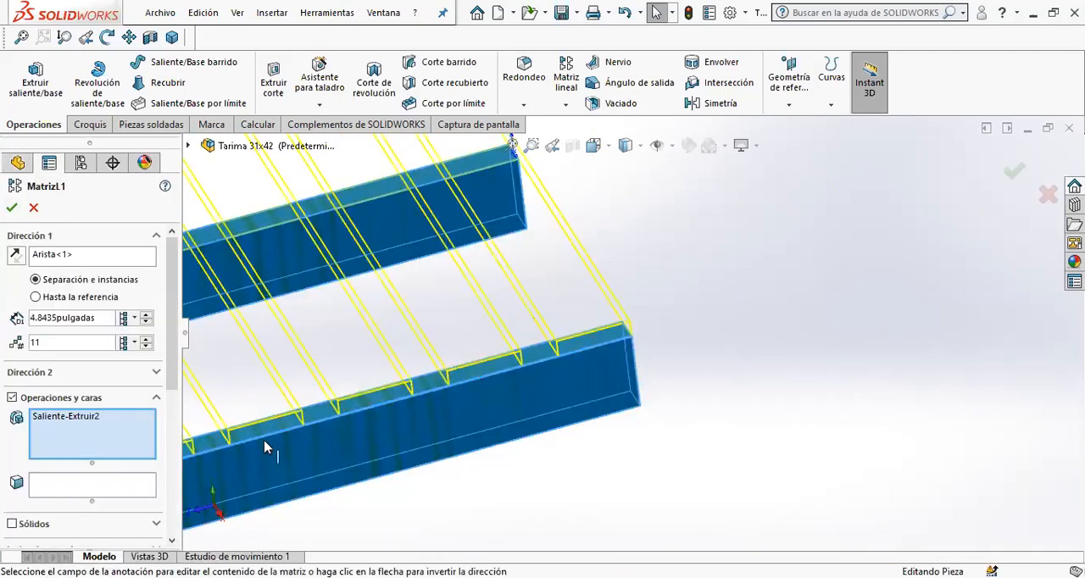
drag(172, 375, 169, 439)
scroll(160, 505, down, 3)
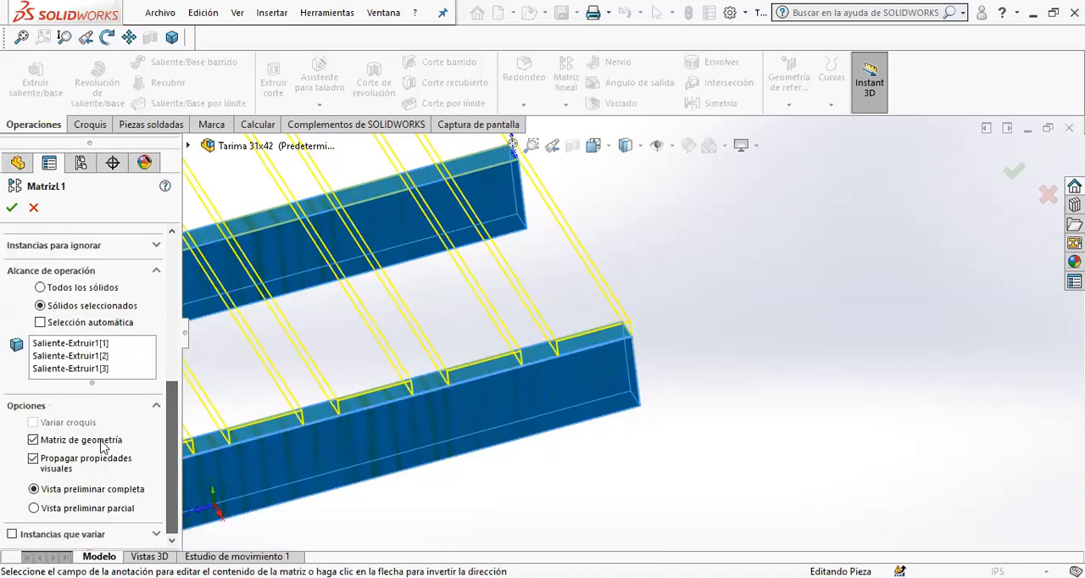
click(78, 288)
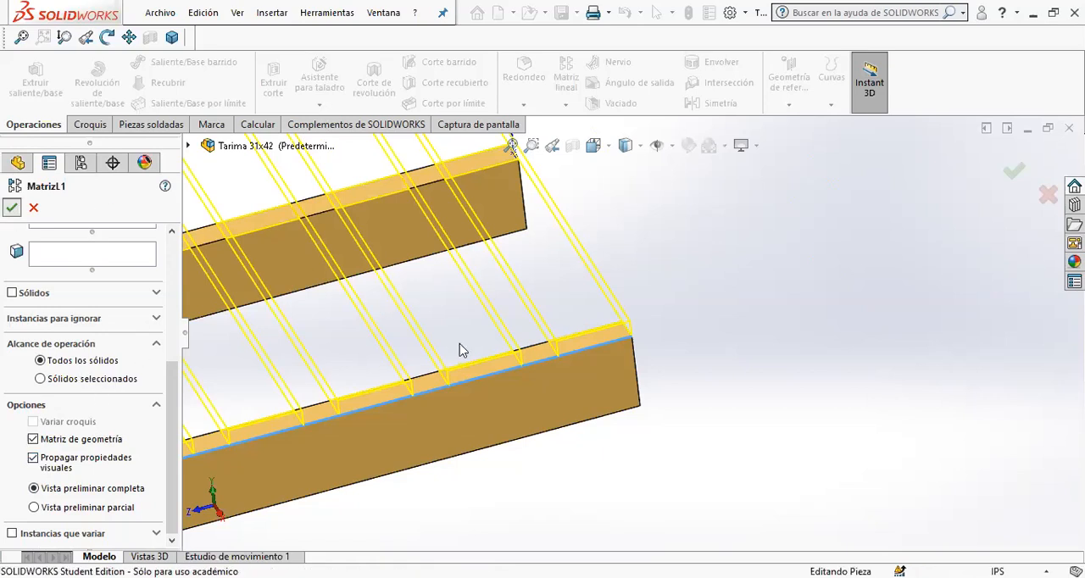
click(716, 335)
scroll(552, 339, up, 5)
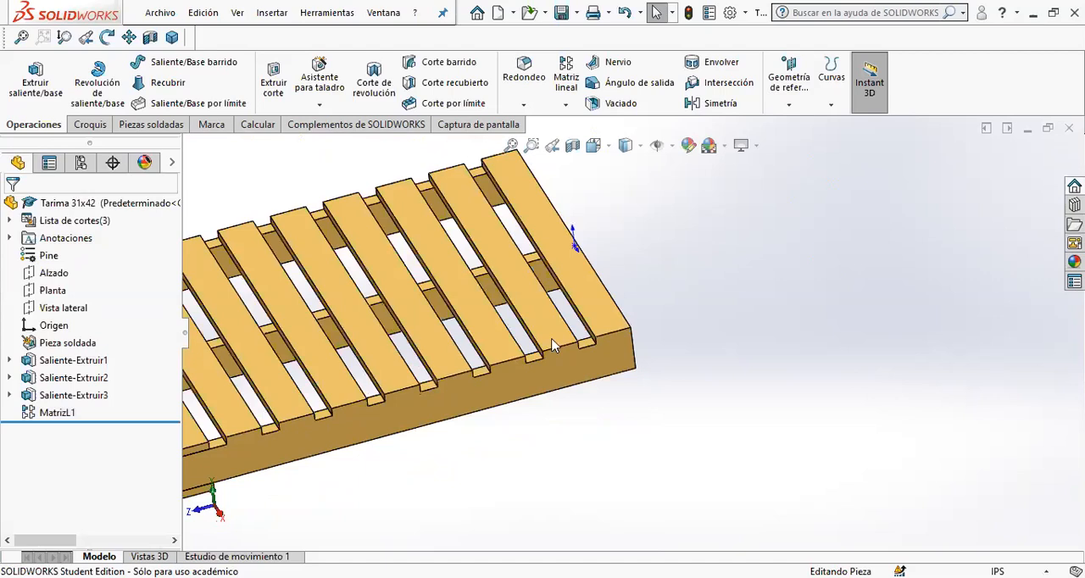
- Edit the linear pattern to repeat the first cross board as a solid body instead of as a feature
click(61, 411)
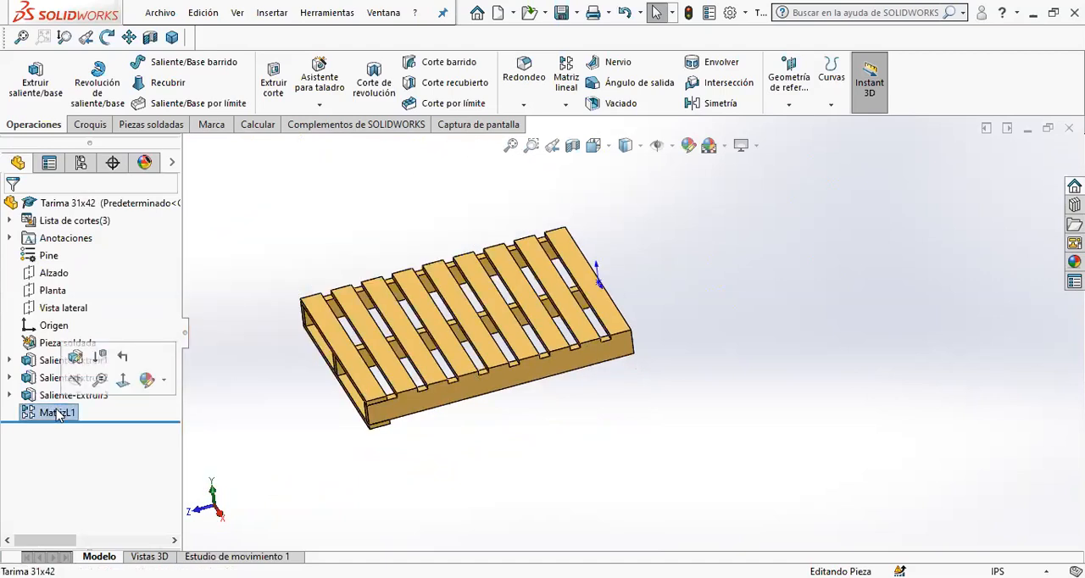
click(75, 358)
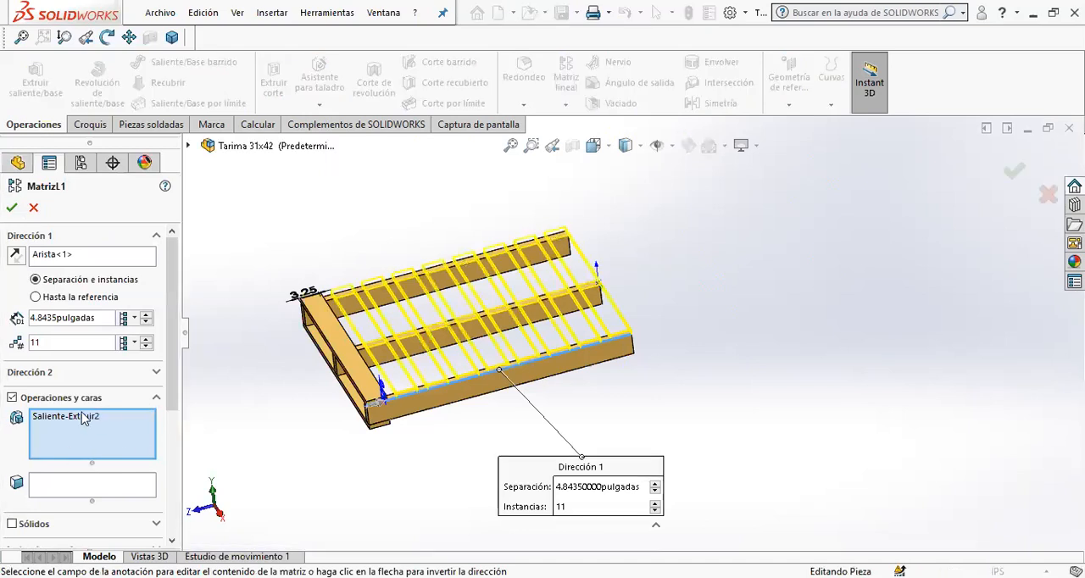
scroll(84, 338, down, 2)
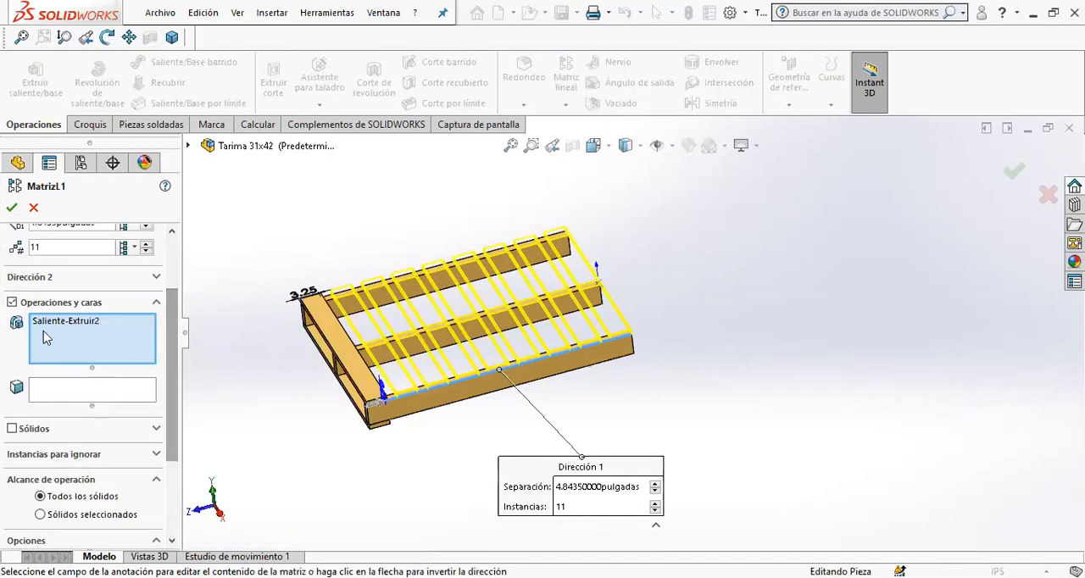
click(12, 302)
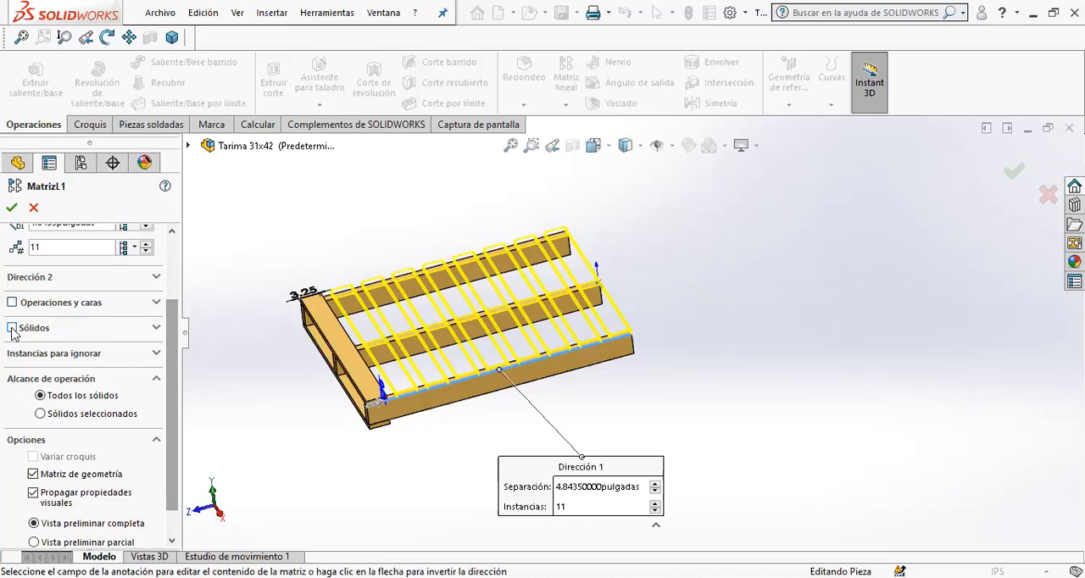
click(12, 328)
click(358, 372)
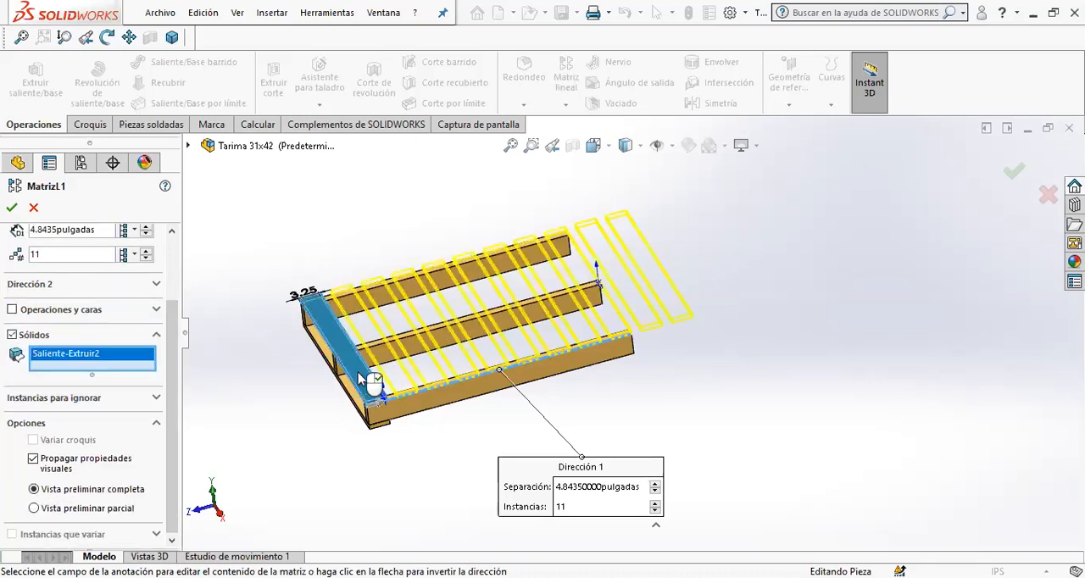
- Try spacings of 4 in, 3.75 in and 4.875 in for the cross board body pattern
scroll(88, 336, up, 4)
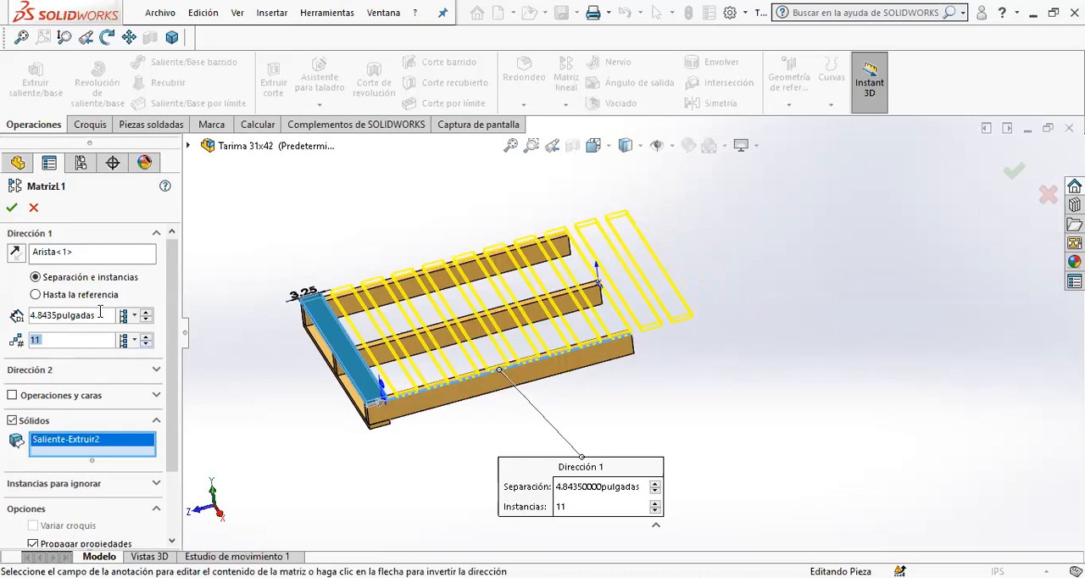
drag(110, 316, 2, 318)
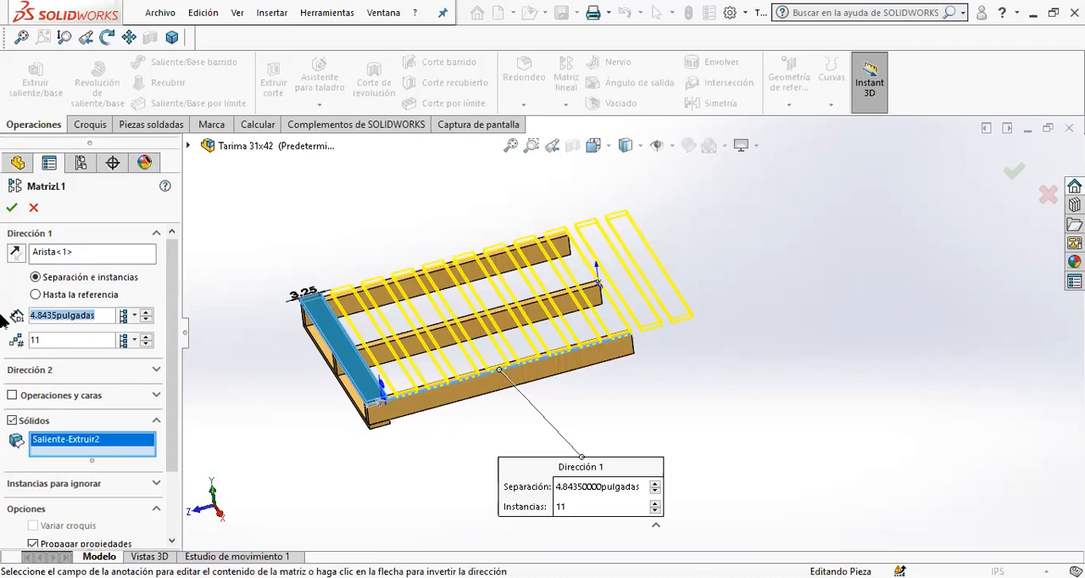
text(4)
key(Return)
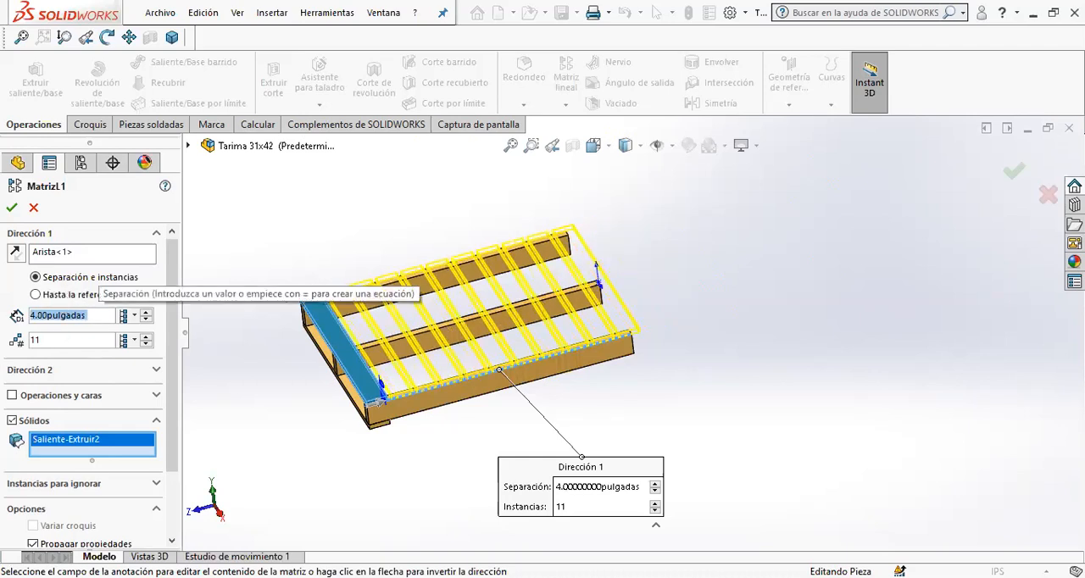
text(3.75)
key(Return)
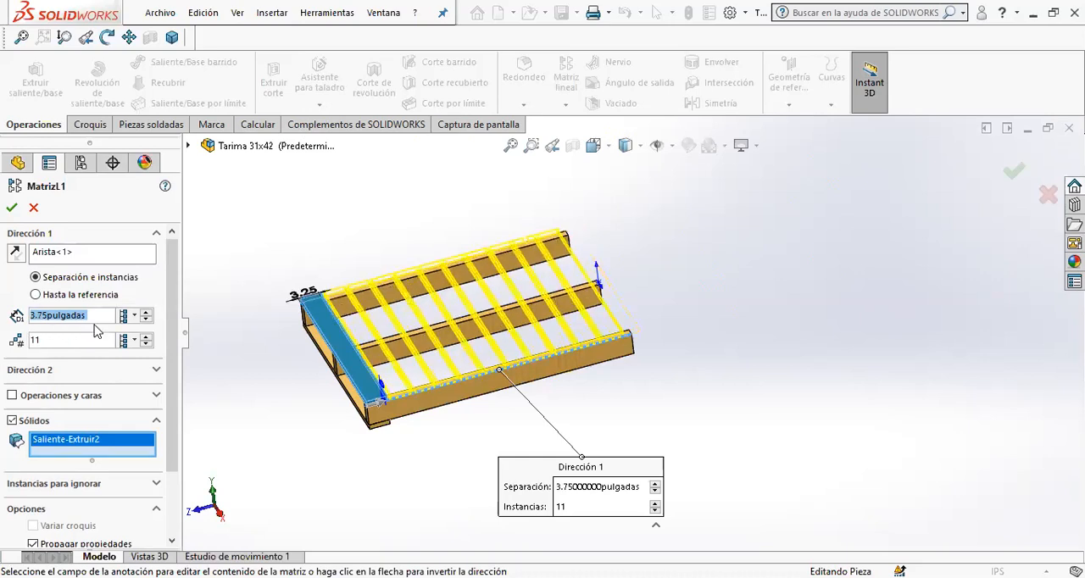
text(4.)
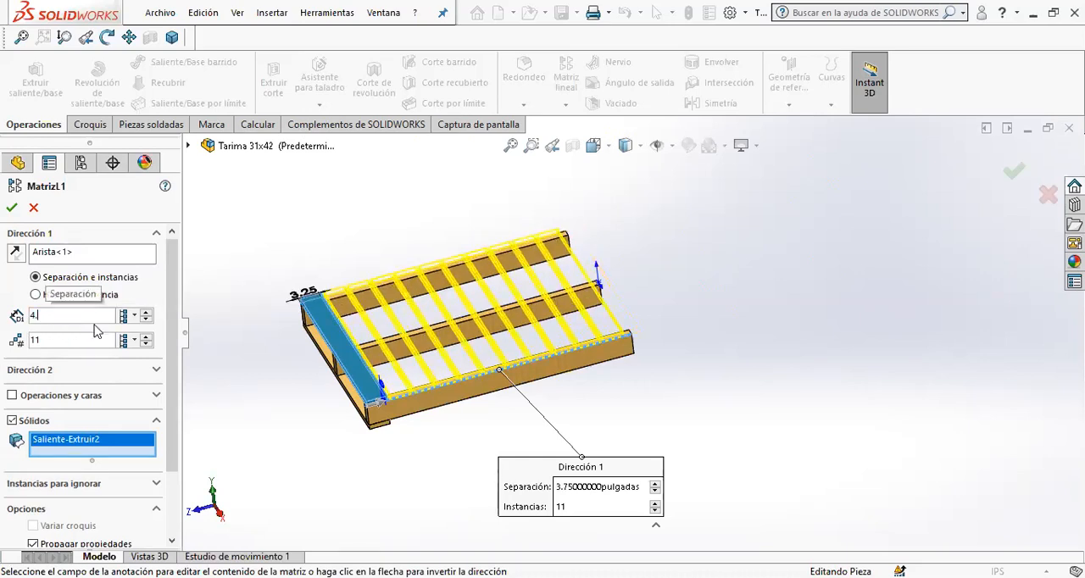
text(875)
key(Return)
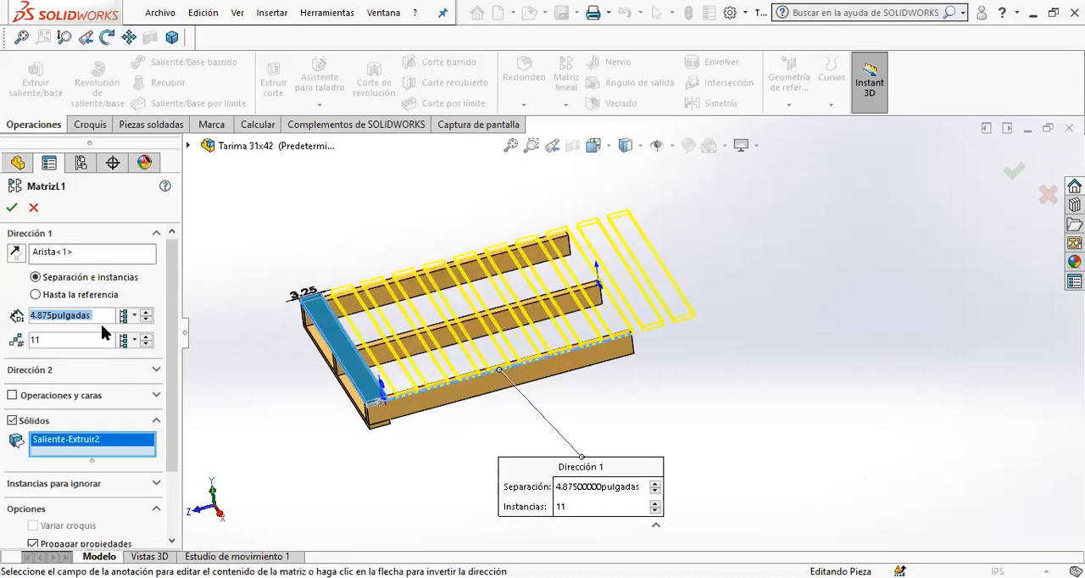
- Set the body pattern's spacing to 3.875 in, check the last board at the beam end, and accept the pattern
click(94, 323)
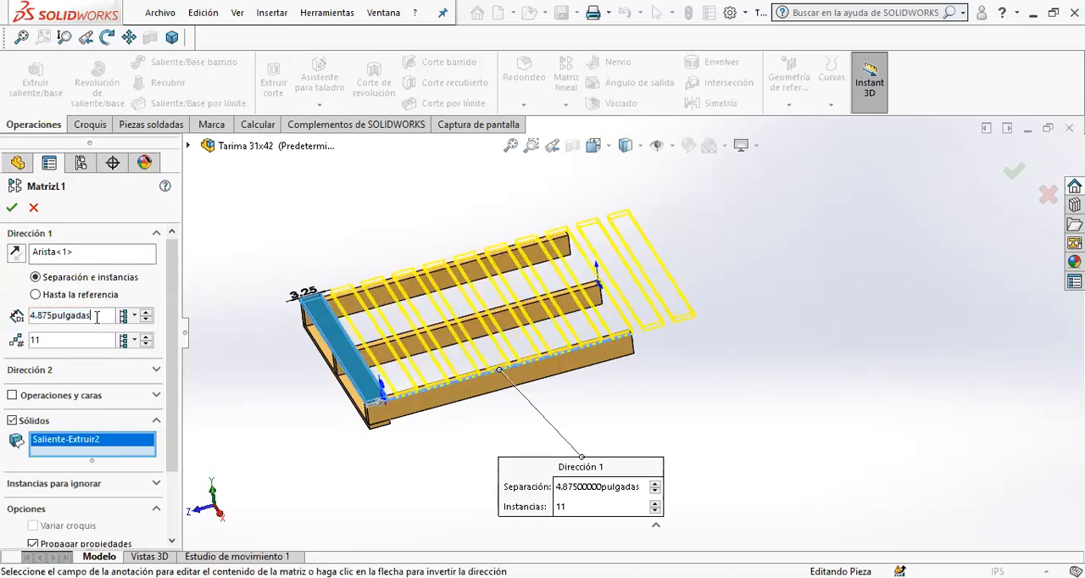
drag(97, 316, 2, 320)
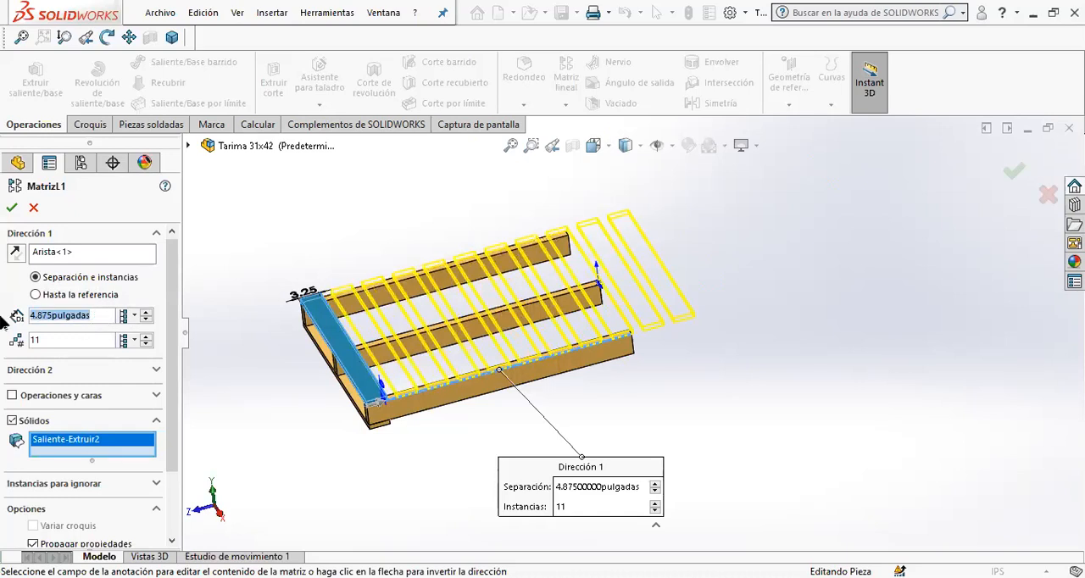
text(3.)
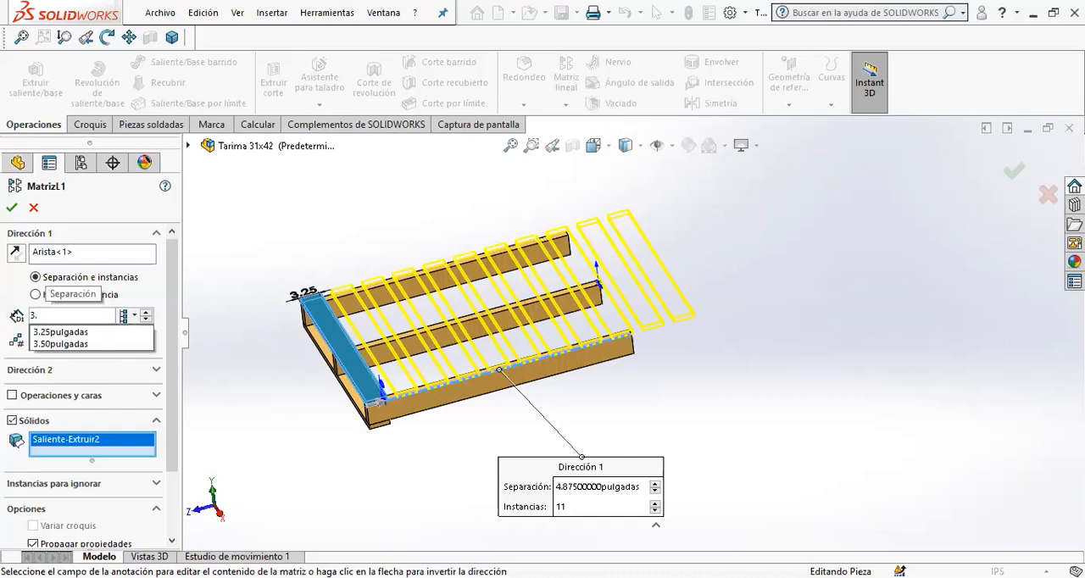
text(875)
key(Return)
scroll(632, 311, down, 10)
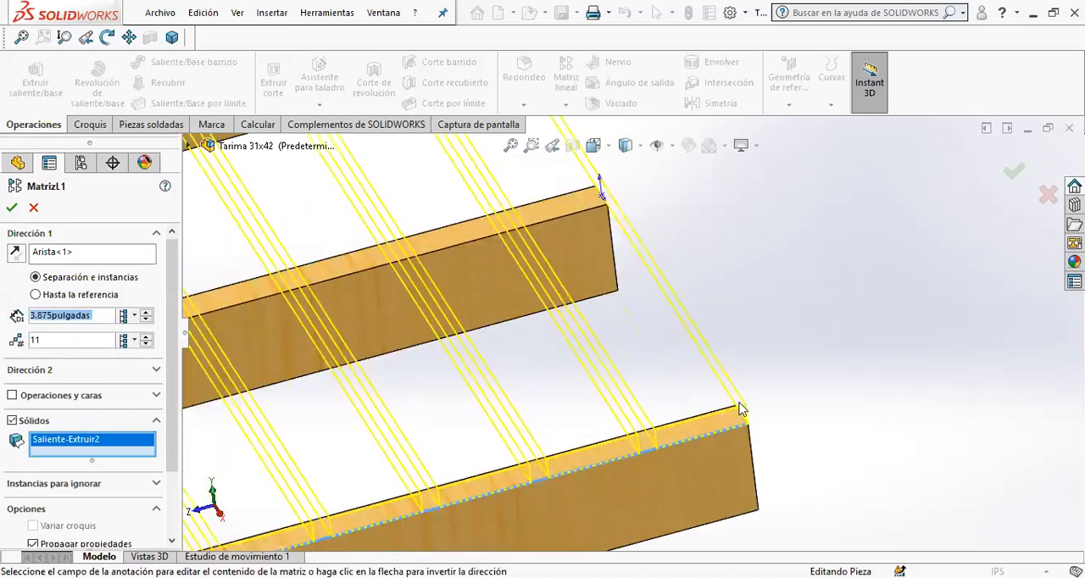
scroll(593, 374, up, 10)
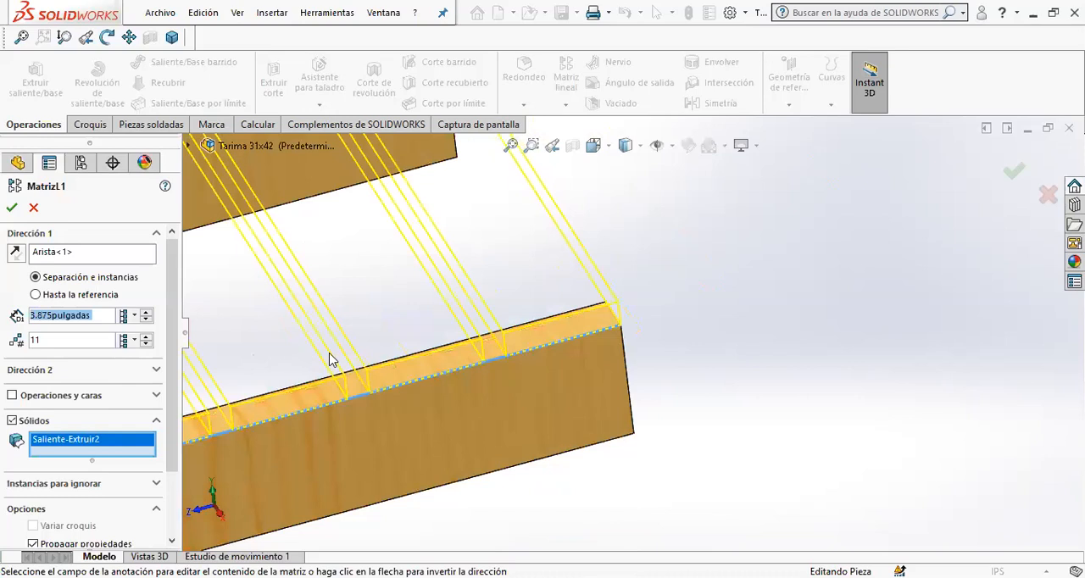
scroll(640, 368, up, 2)
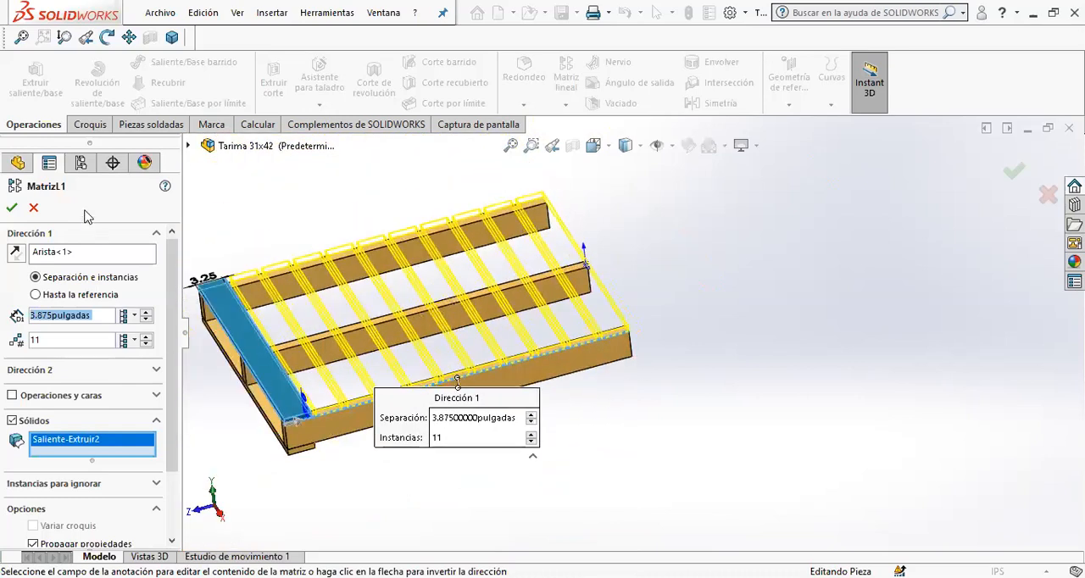
click(11, 207)
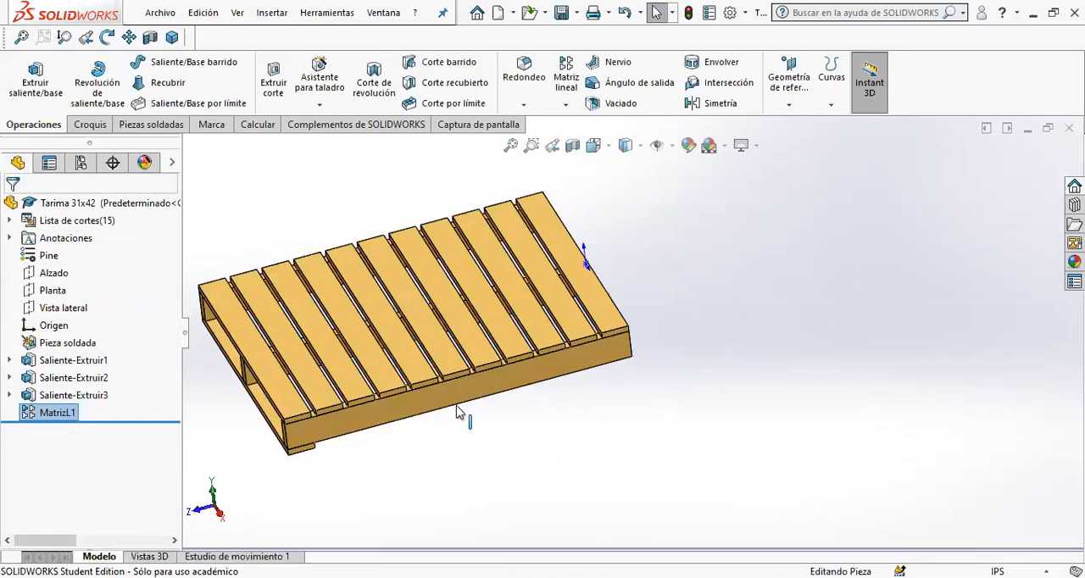
- Start a new extruded boss sketch on the bottom face of the outer beam on the pallet's underside
middle_drag(226, 417, 234, 170)
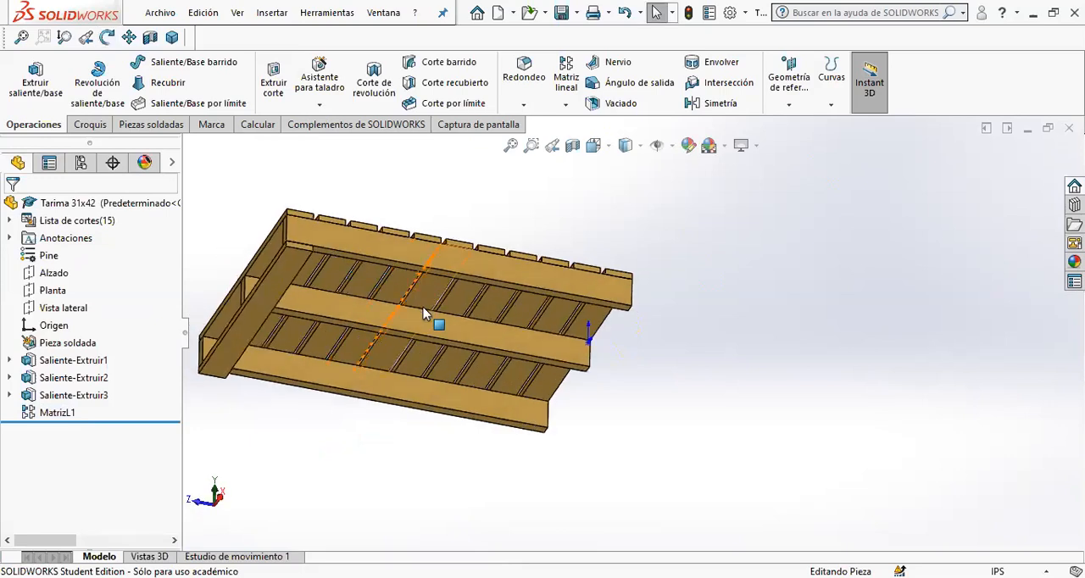
middle_drag(315, 392, 261, 359)
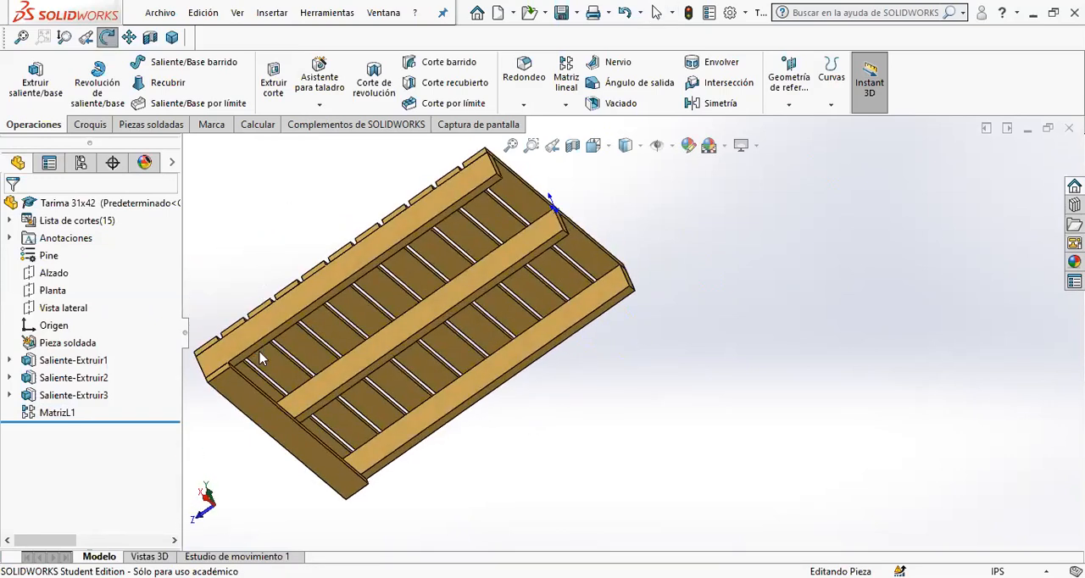
middle_drag(329, 454, 360, 414)
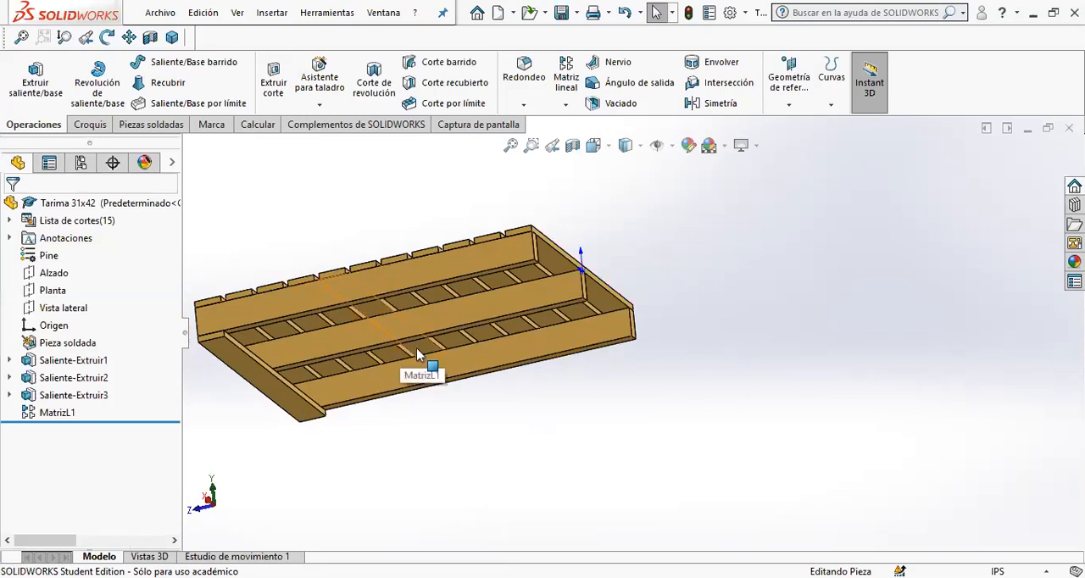
scroll(475, 263, down, 5)
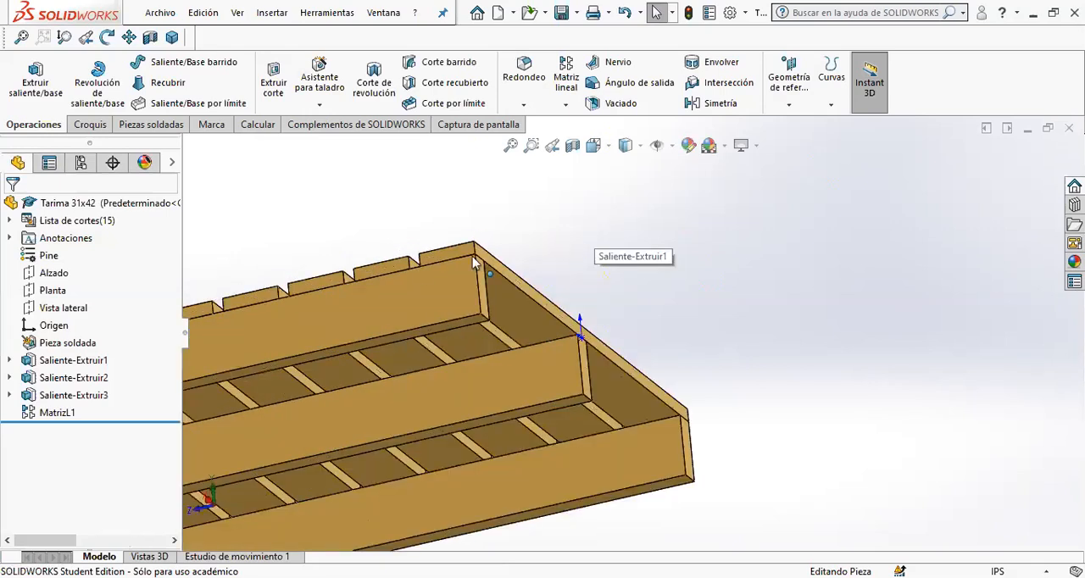
scroll(475, 263, down, 4)
click(623, 481)
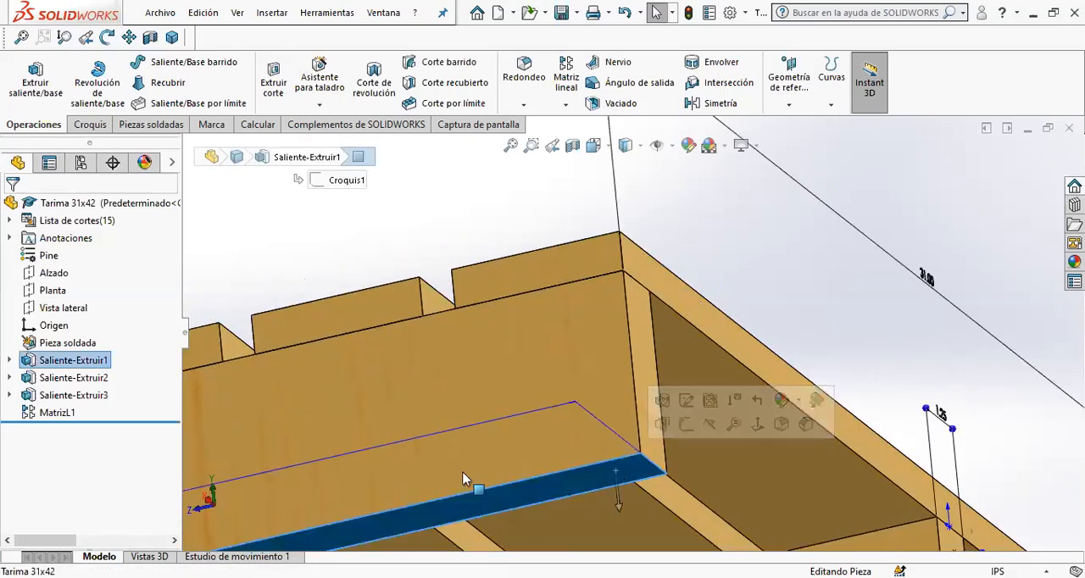
scroll(382, 462, up, 9)
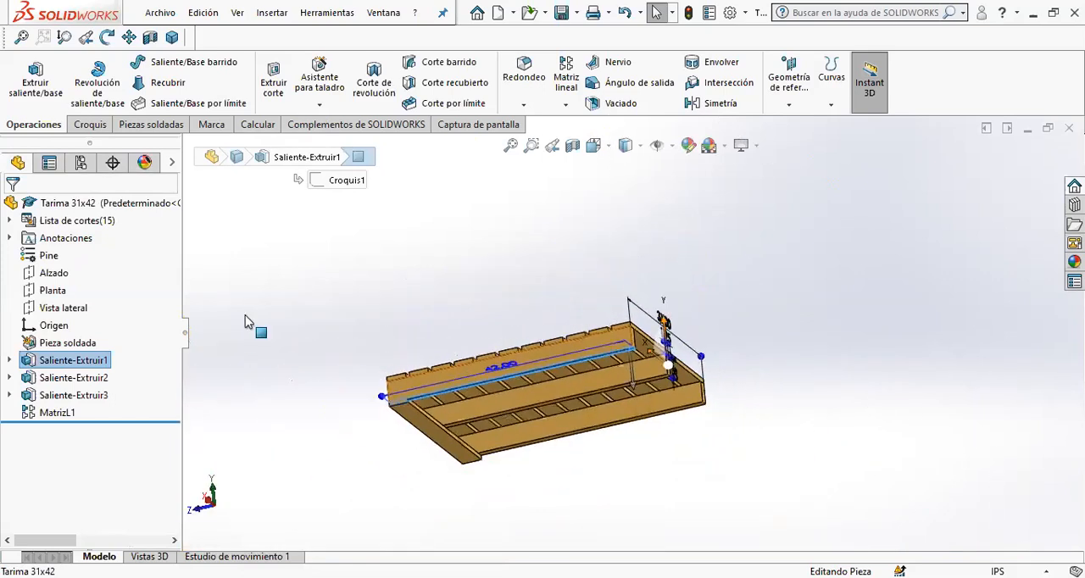
click(36, 76)
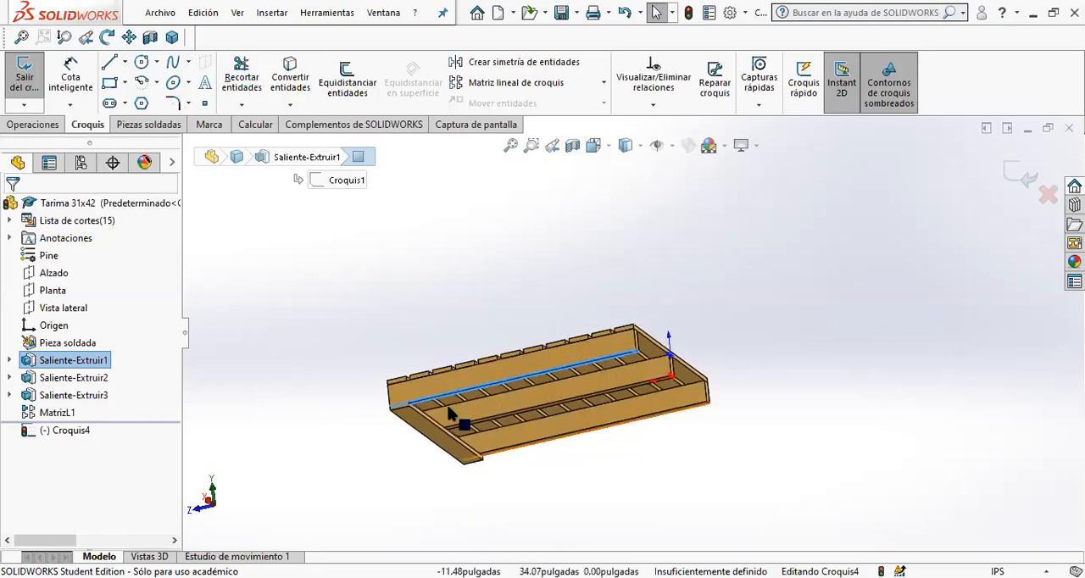
- Orient the model to a straight bottom view showing the whole underside of the pallet, with the face deselected
click(467, 331)
middle_drag(447, 373, 486, 249)
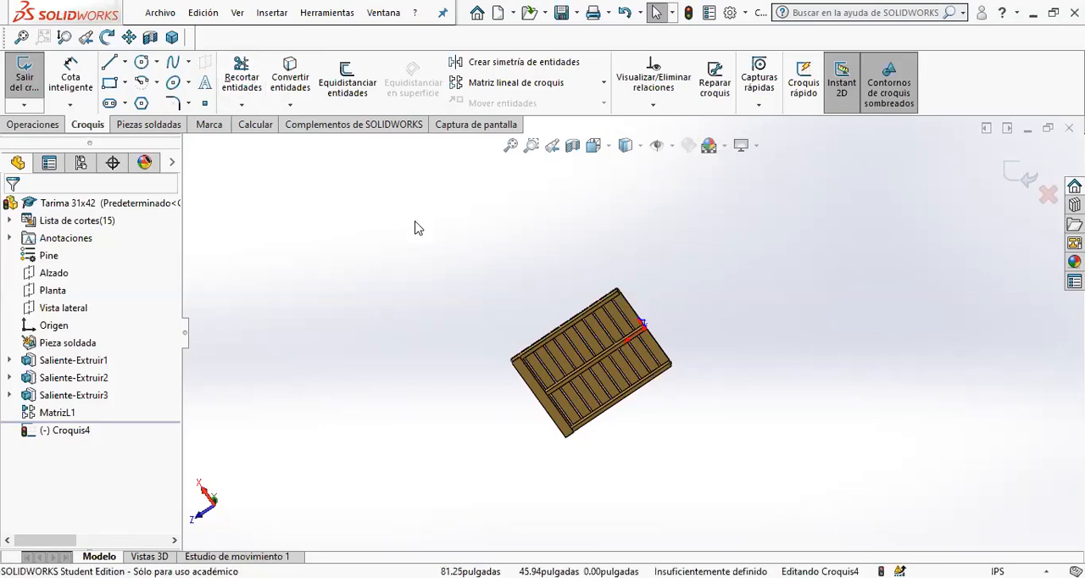
scroll(563, 376, up, 3)
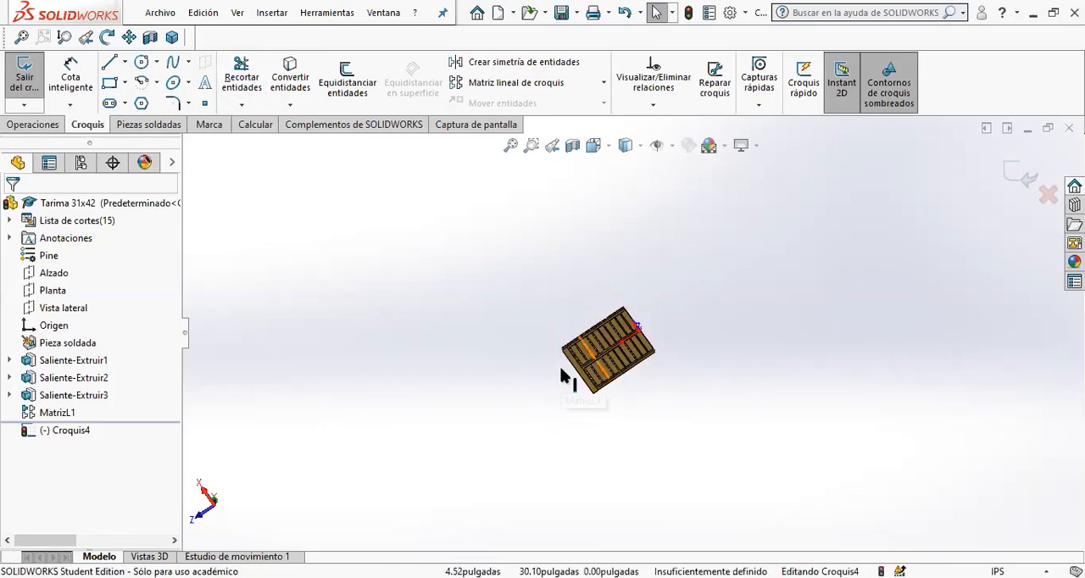
scroll(563, 376, down, 10)
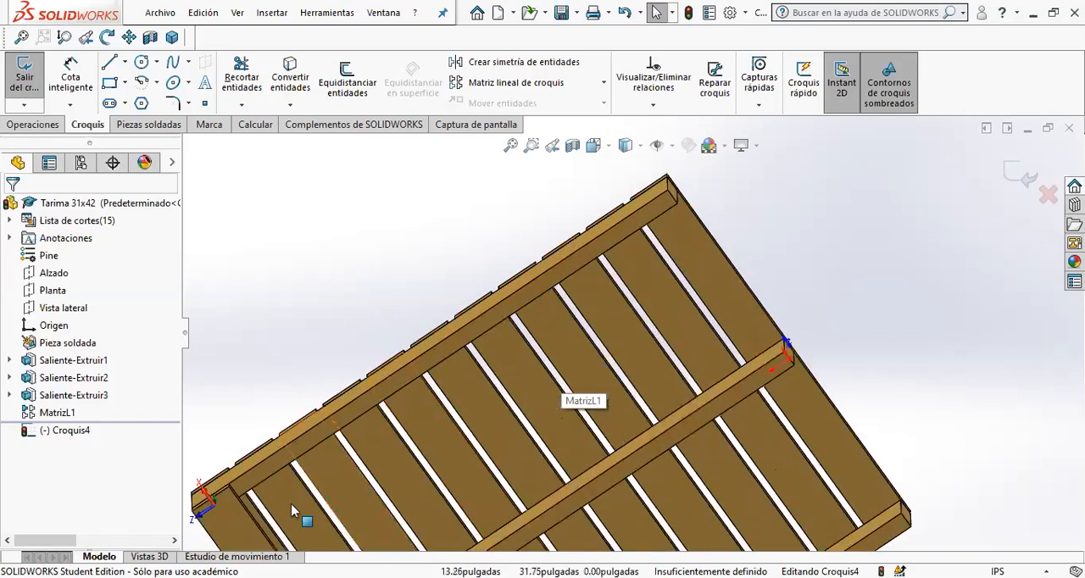
scroll(432, 451, down, 5)
click(536, 291)
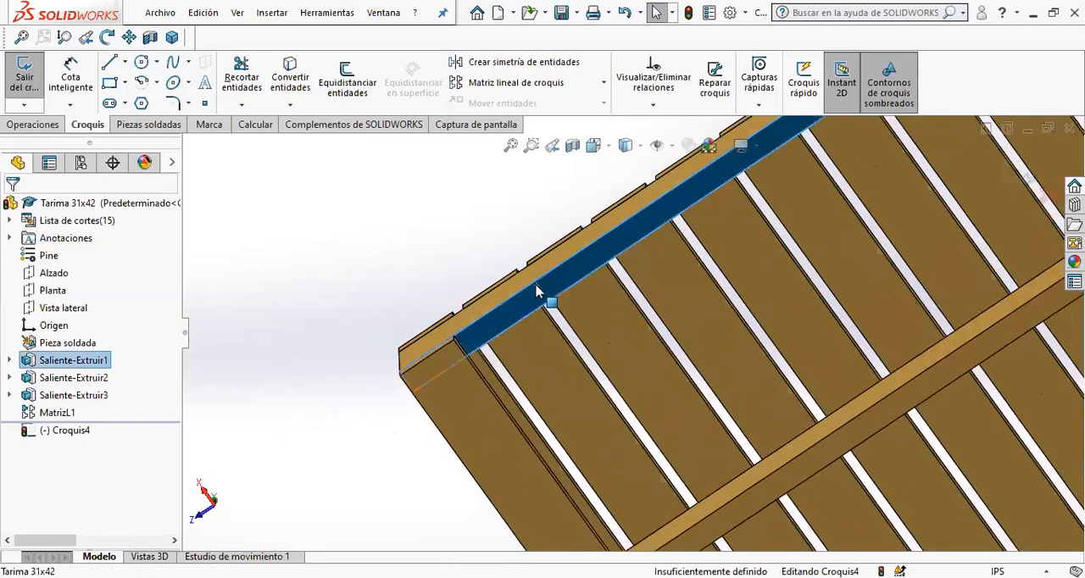
key(f)
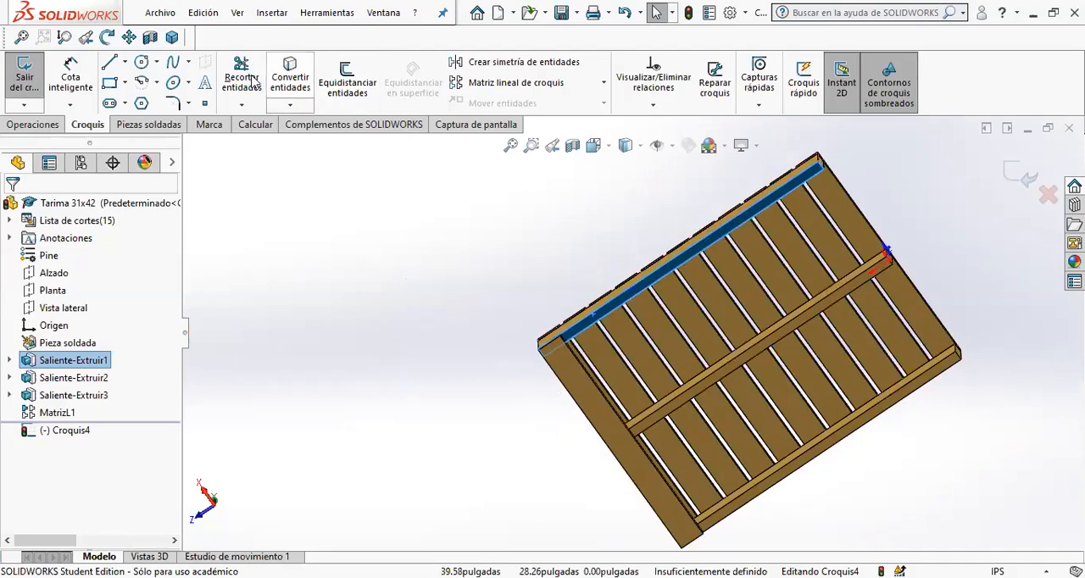
click(607, 146)
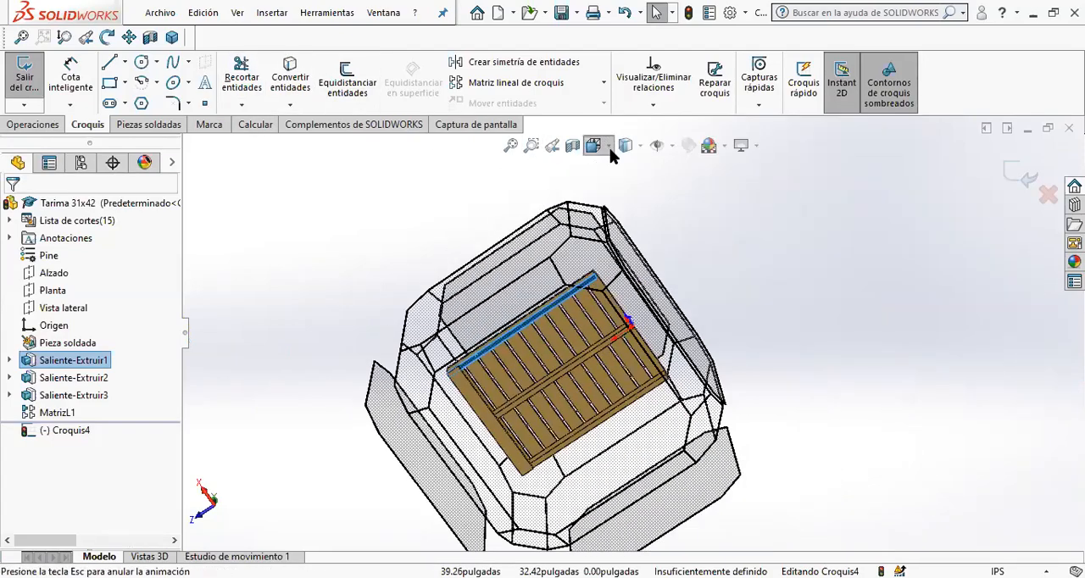
click(669, 243)
click(609, 147)
click(682, 244)
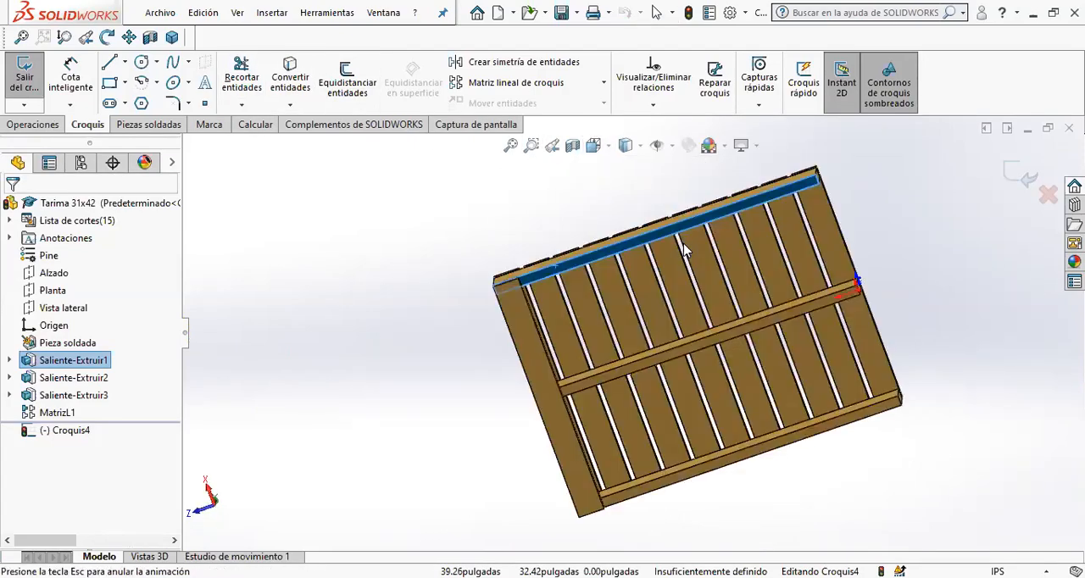
click(378, 296)
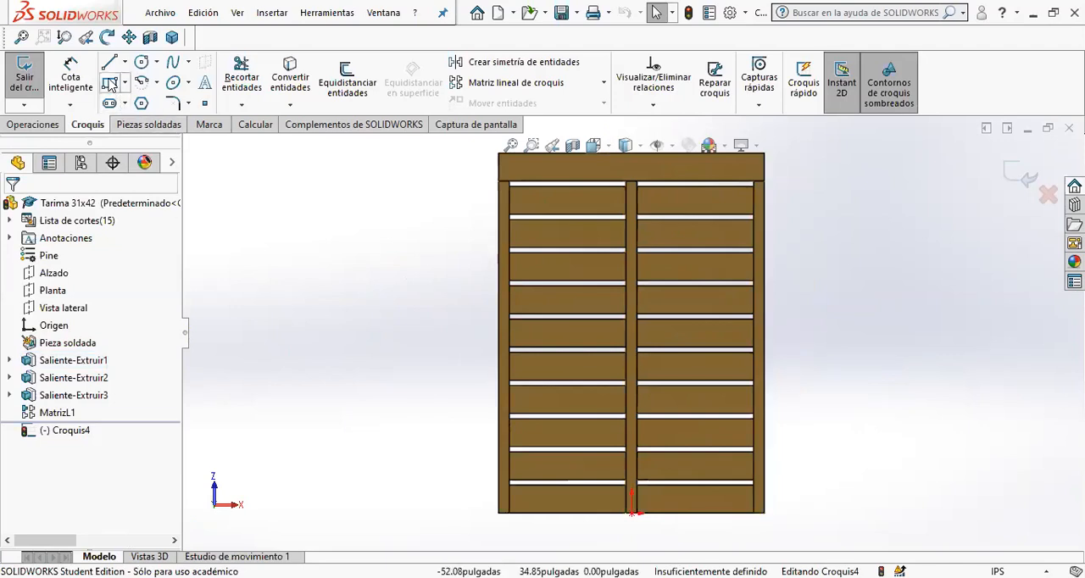
- Sketch a corner rectangle about 1.87 in deep across the pallet's full width, at the end without a bottom board
scroll(568, 519, down, 8)
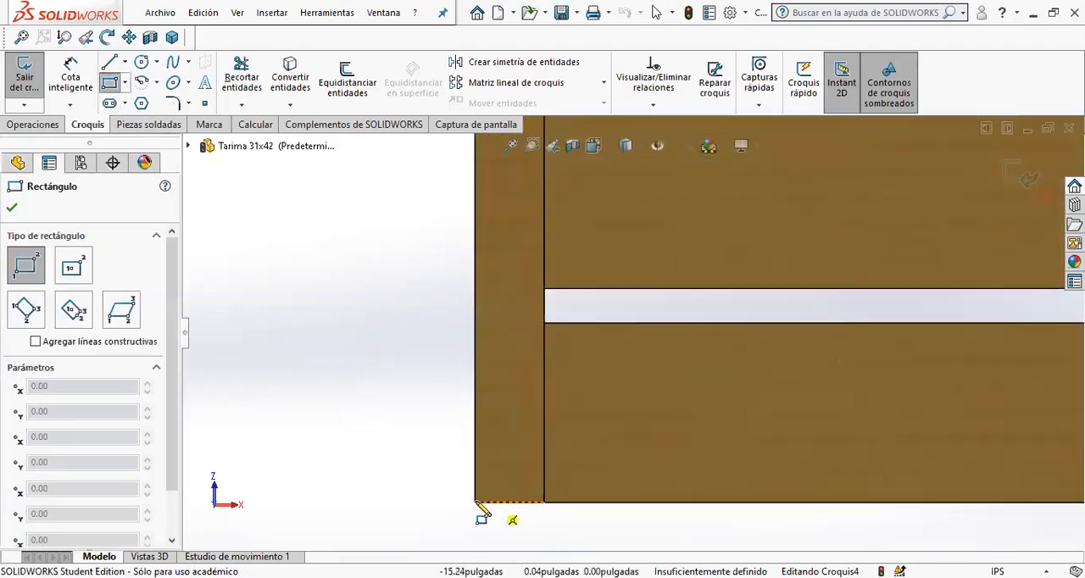
click(475, 503)
scroll(790, 388, up, 5)
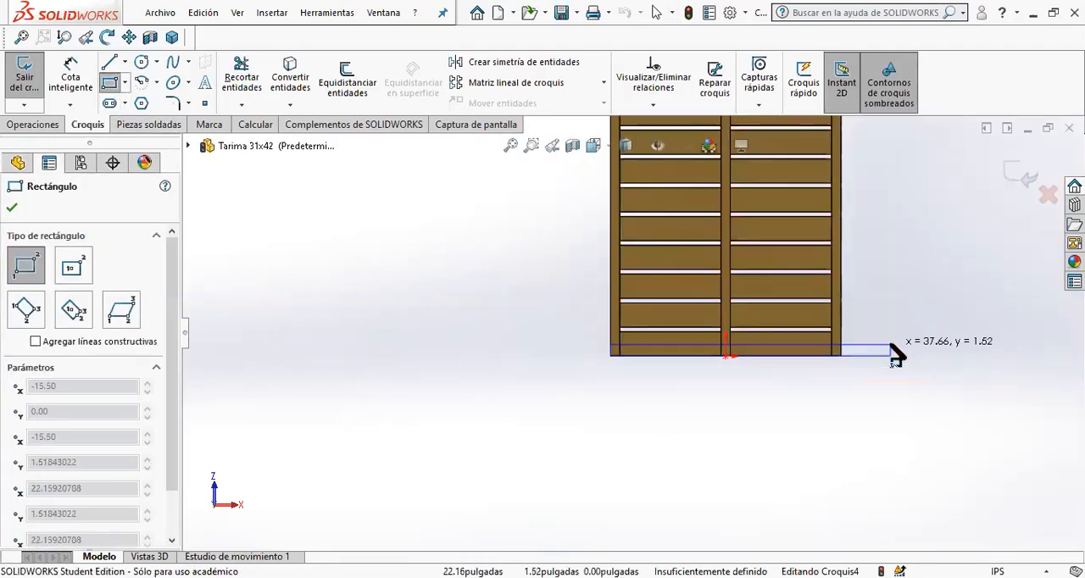
scroll(896, 347, down, 3)
click(647, 339)
scroll(648, 277, up, 6)
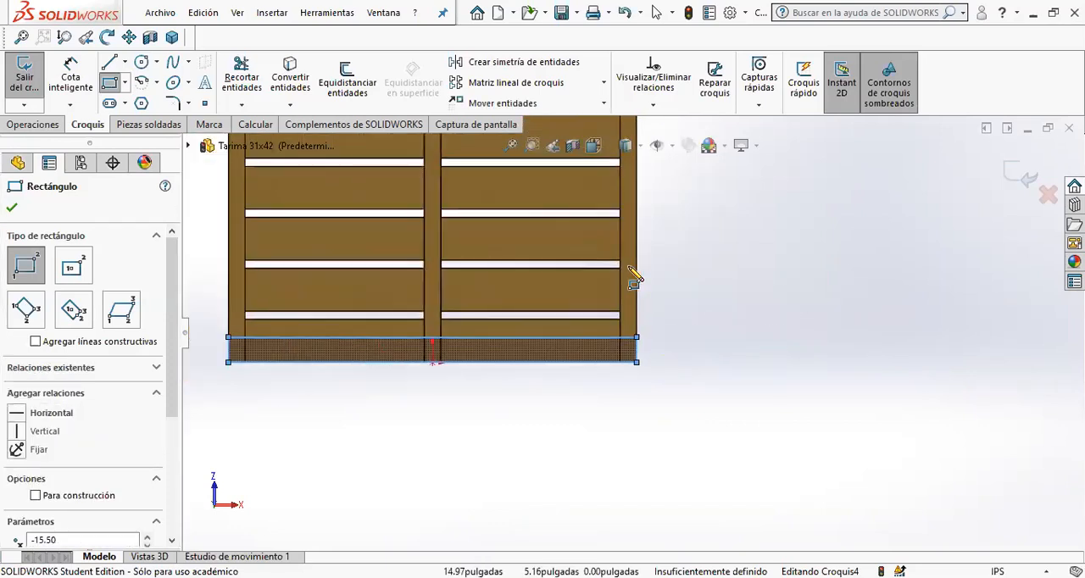
- Draw a vertical construction line from the midpoint of the existing bottom board's outer edge to the origin
click(125, 62)
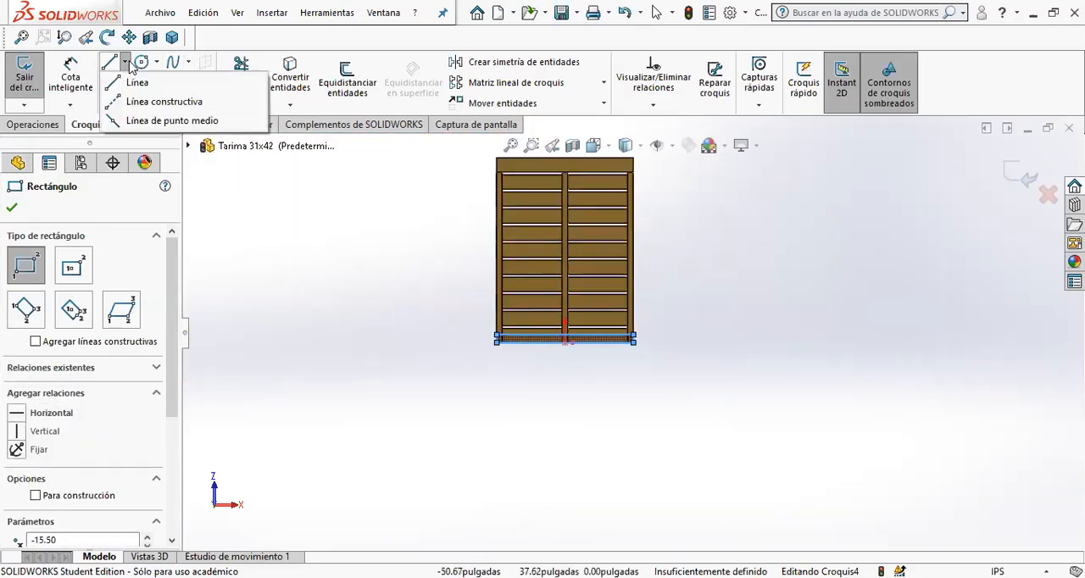
click(136, 102)
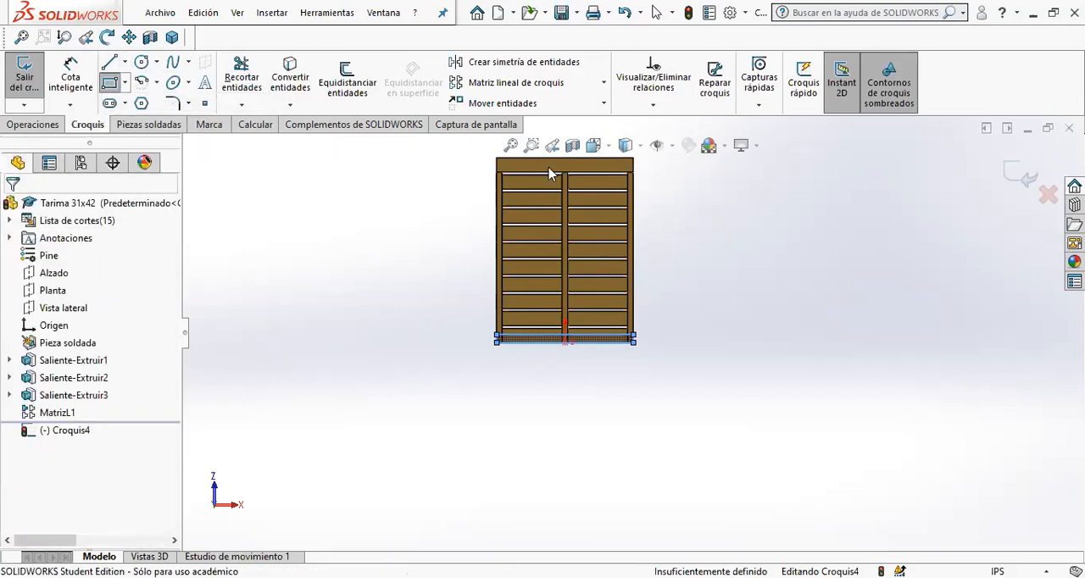
scroll(525, 182, down, 4)
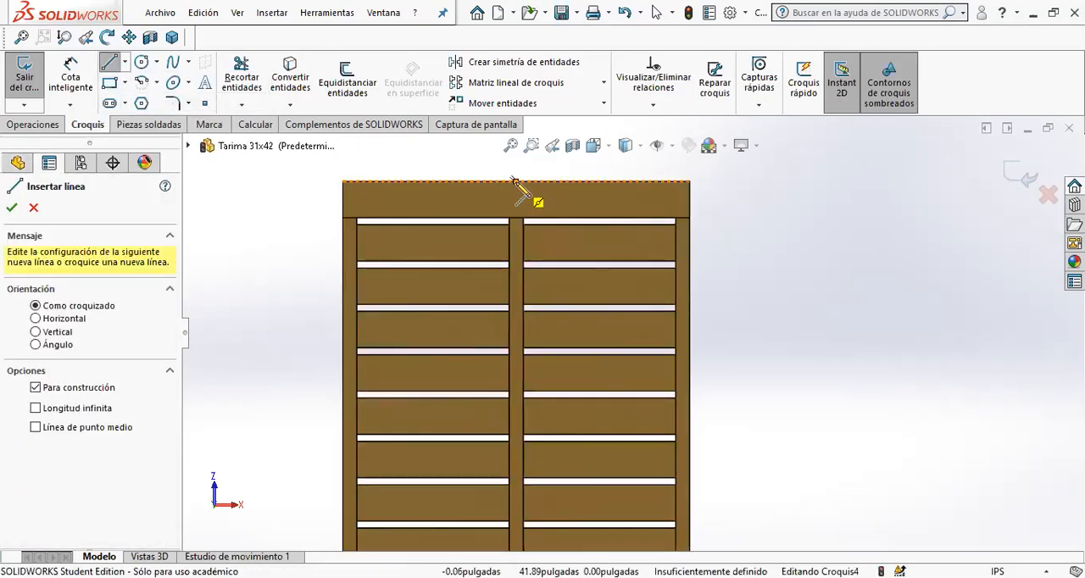
click(516, 182)
scroll(631, 381, up, 3)
scroll(614, 445, down, 3)
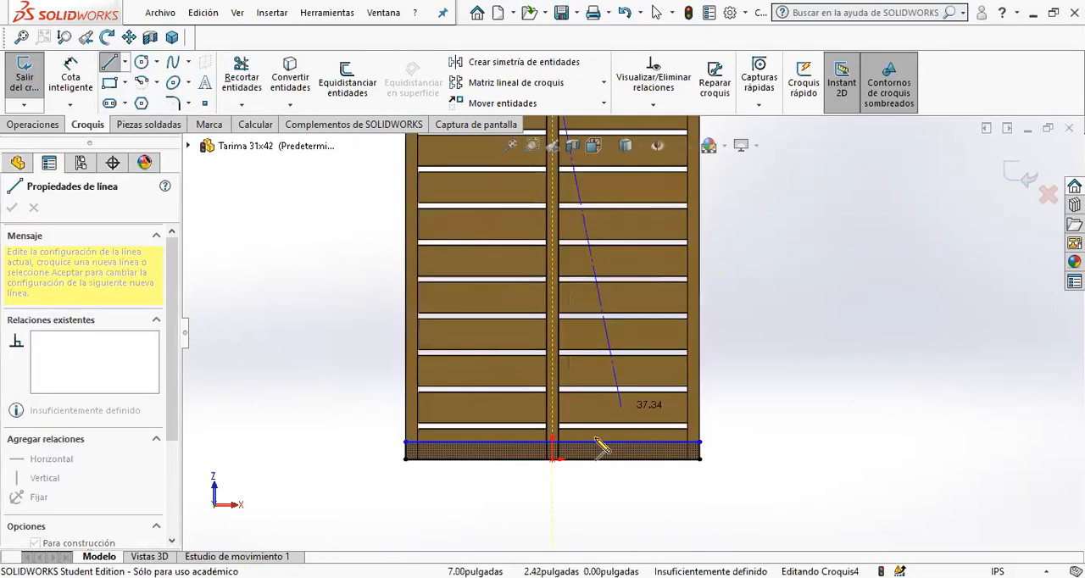
click(552, 458)
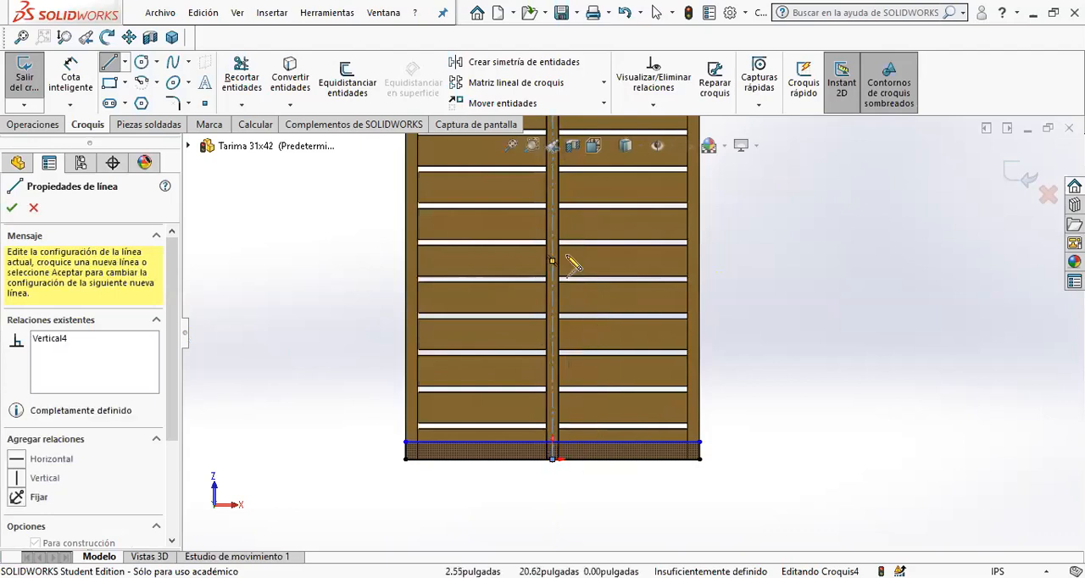
- Draw a horizontal construction line from the vertical centerline's midpoint to the pallet's outer side edge and end the line command
mouse_move(552, 260)
mouse_down()
mouse_move(378, 260)
mouse_move(416, 260)
mouse_move(405, 260)
mouse_up()
scroll(593, 346, up, 2)
scroll(610, 338, down, 1)
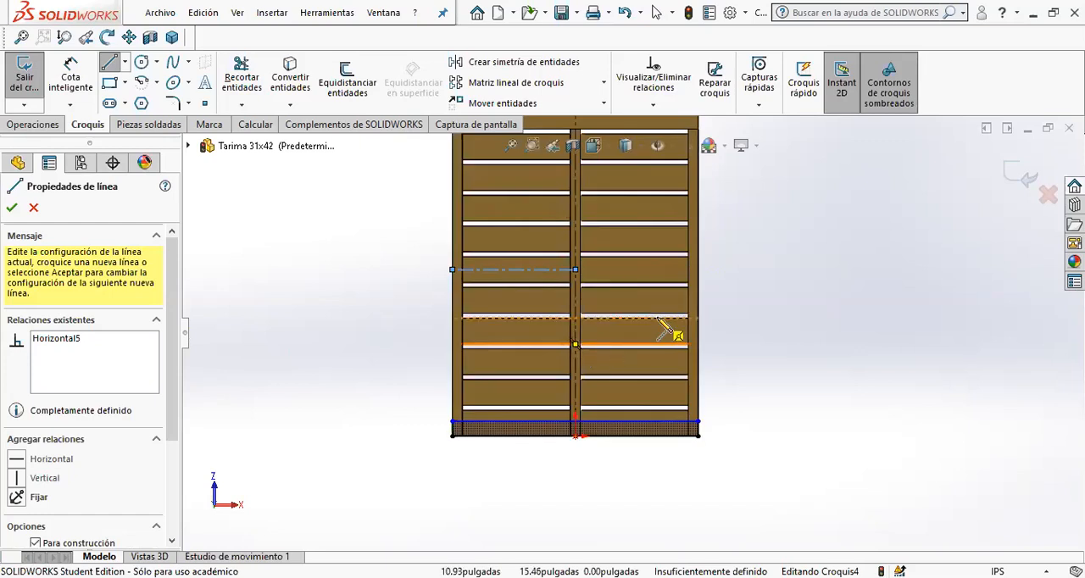
scroll(681, 318, up, 2)
scroll(691, 242, down, 2)
scroll(676, 117, down, 2)
key(Escape)
- Make the rectangle's short side collinear with the end edge of the existing bottom board
scroll(720, 165, down, 4)
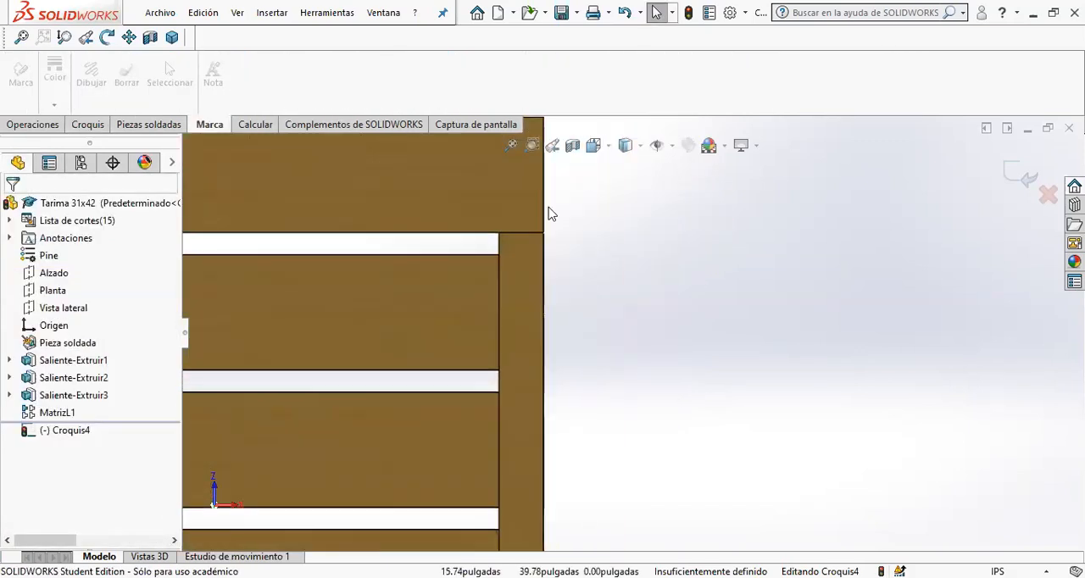
scroll(543, 186, down, 3)
click(569, 284)
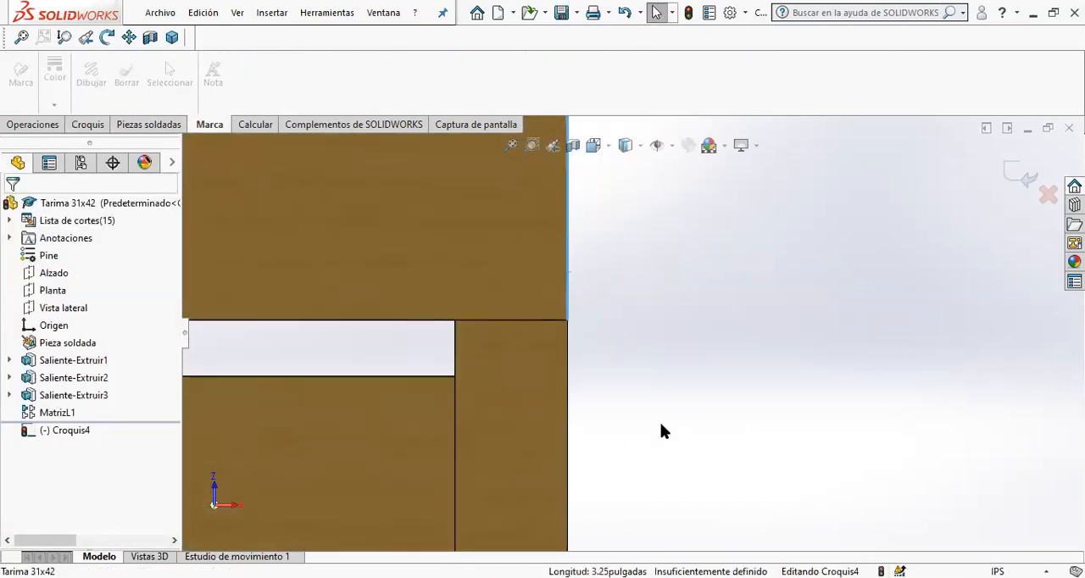
scroll(653, 441, up, 5)
scroll(632, 485, down, 5)
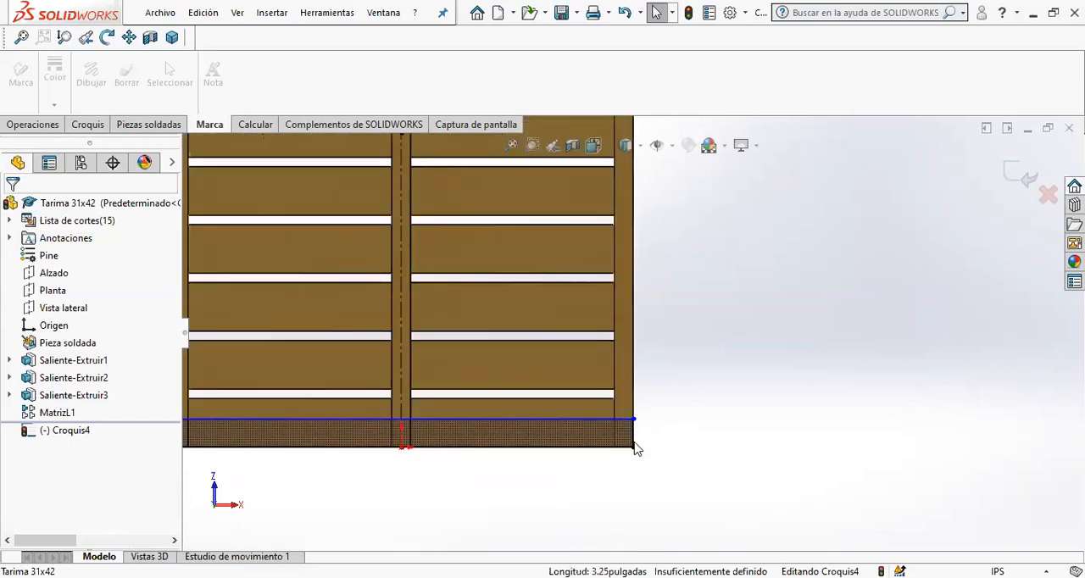
ctrl+click(634, 439)
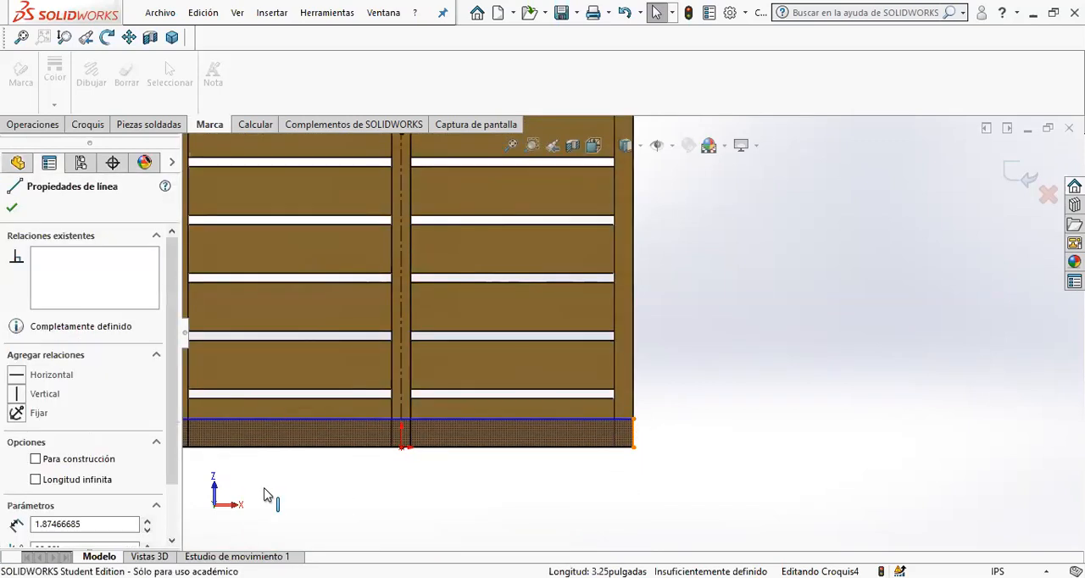
click(19, 374)
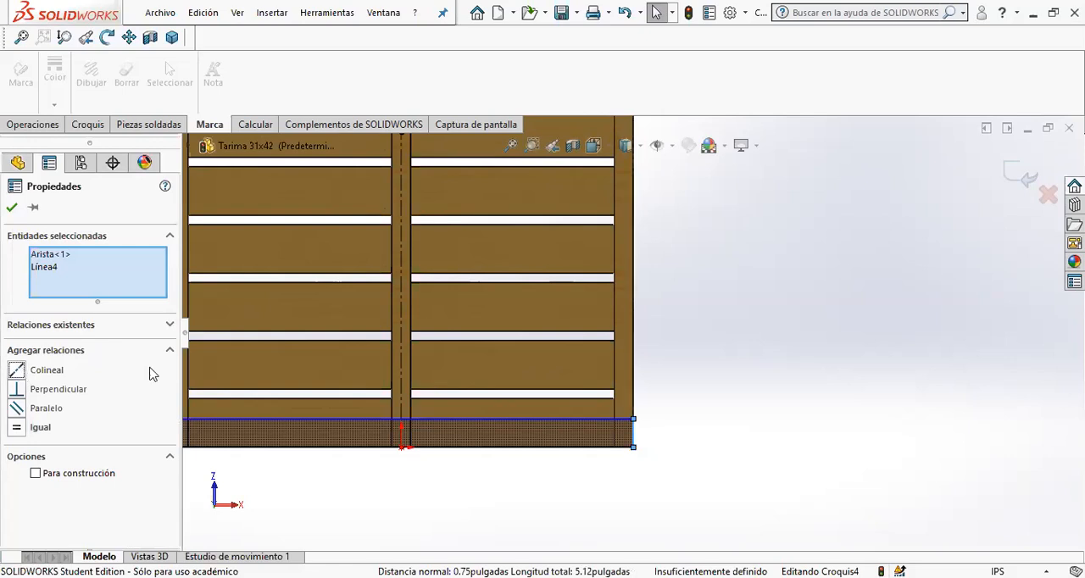
click(739, 356)
scroll(738, 356, up, 3)
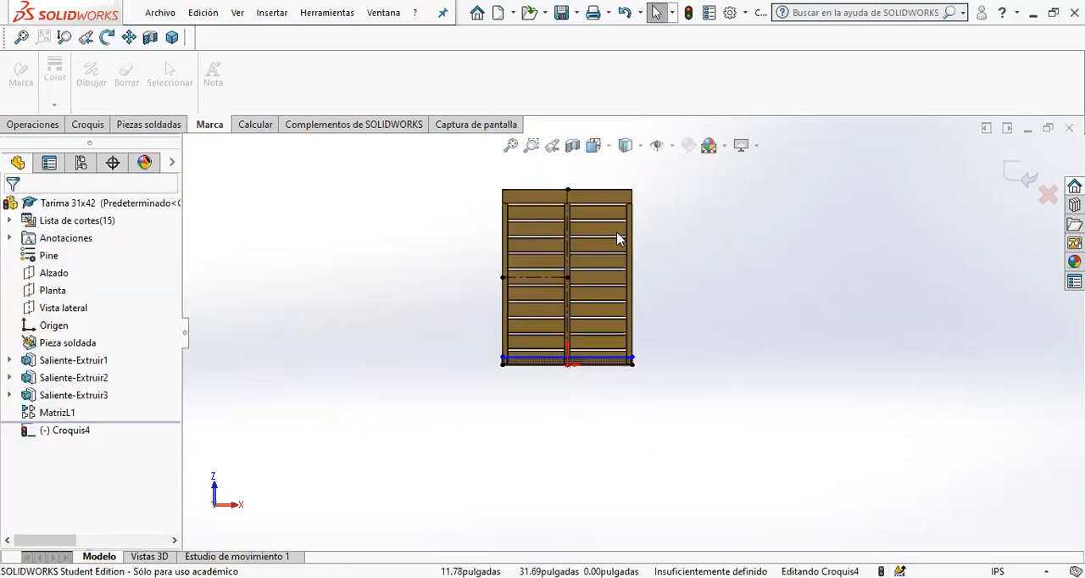
- Make the rectangle's short side equal in length to the existing bottom board's end edge
scroll(688, 426, down, 6)
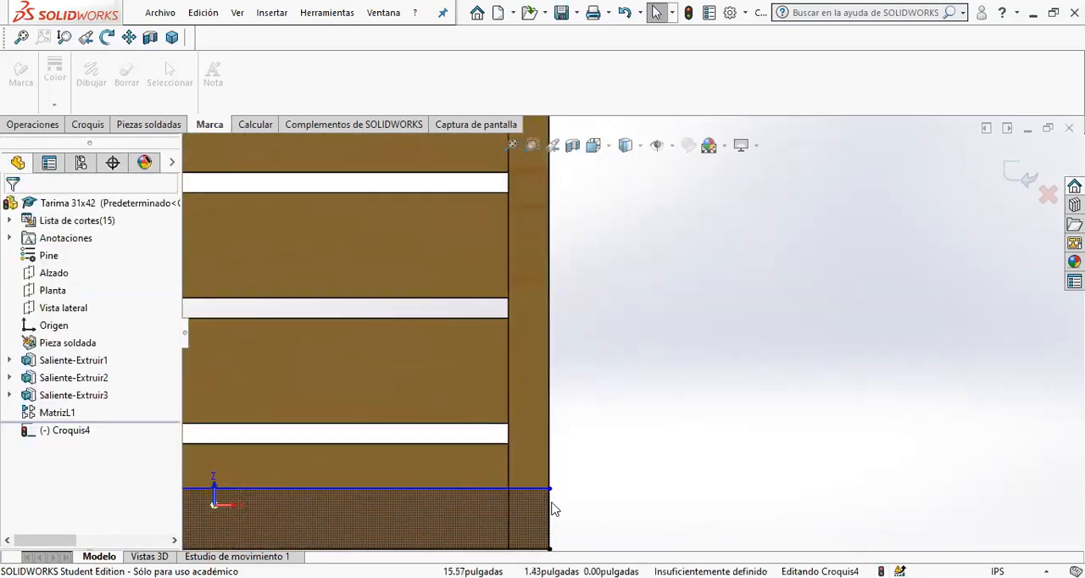
click(547, 489)
scroll(627, 356, up, 5)
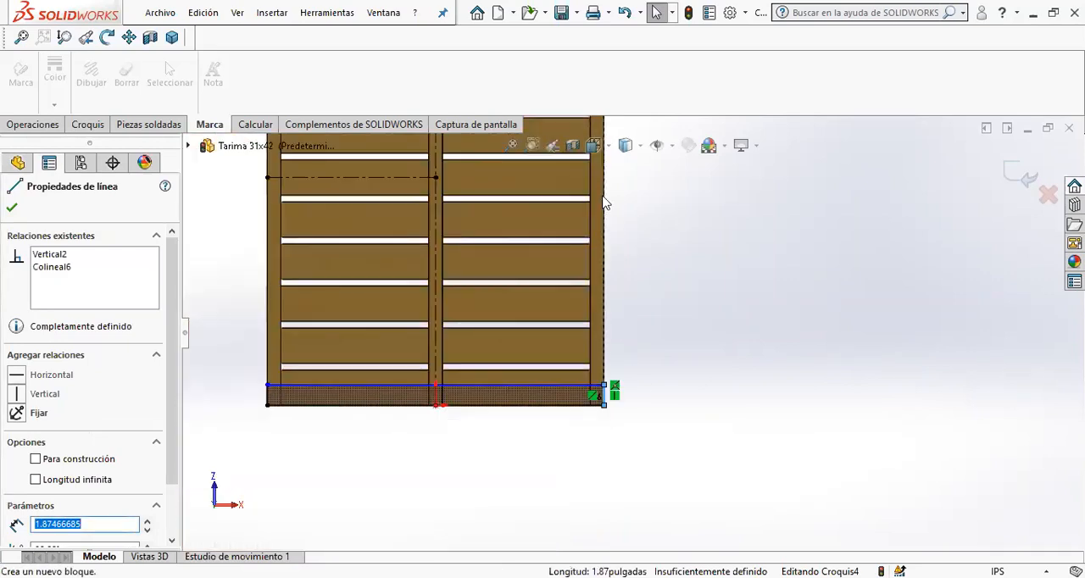
scroll(664, 261, up, 2)
scroll(653, 496, down, 4)
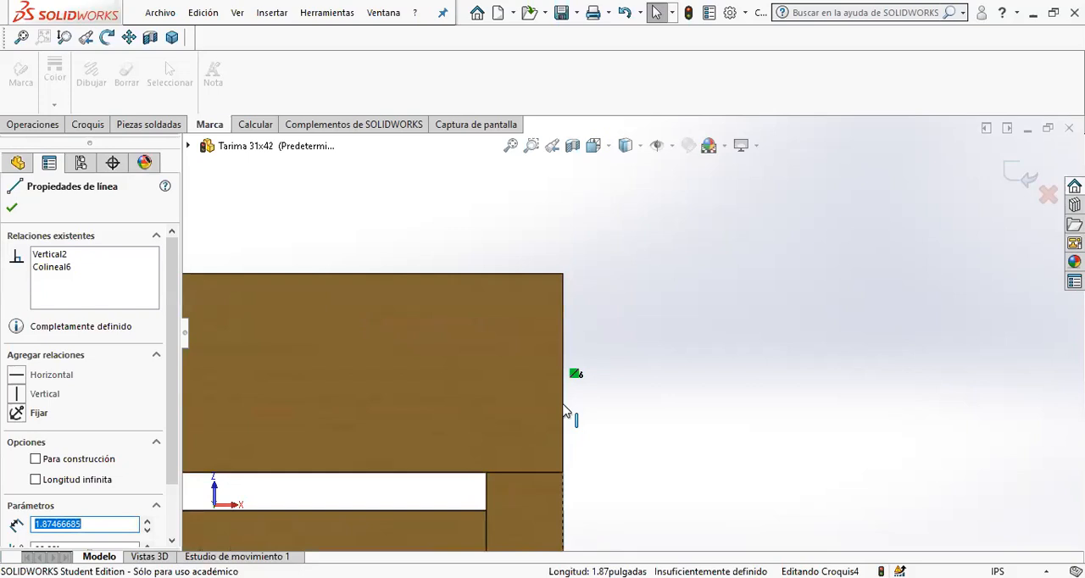
ctrl+click(564, 412)
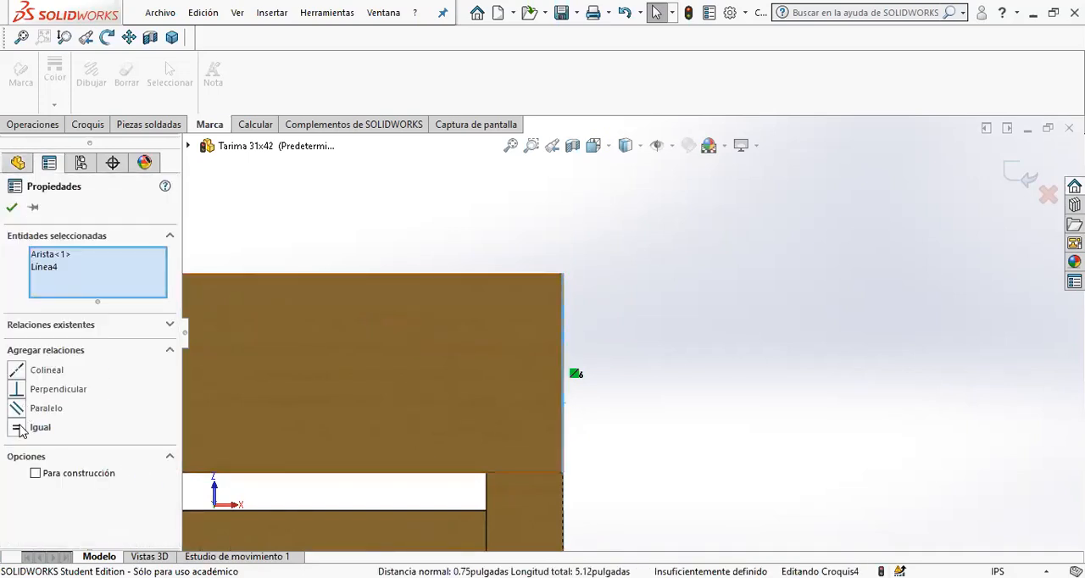
click(17, 428)
scroll(608, 466, up, 5)
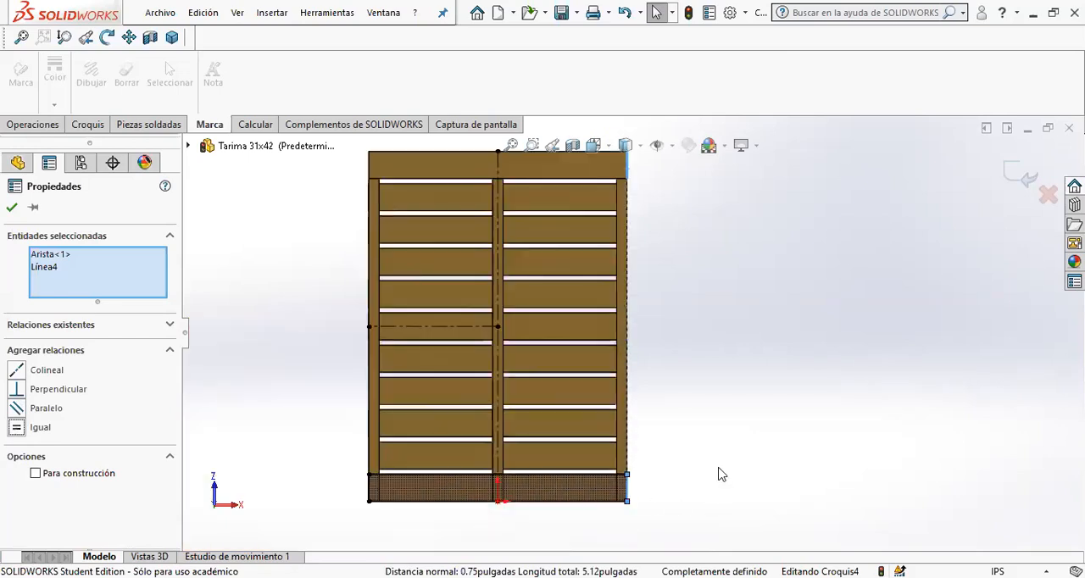
- Convert the faces of the middle cross board and its two neighbouring boards into outlines in the bottom board sketch
click(705, 461)
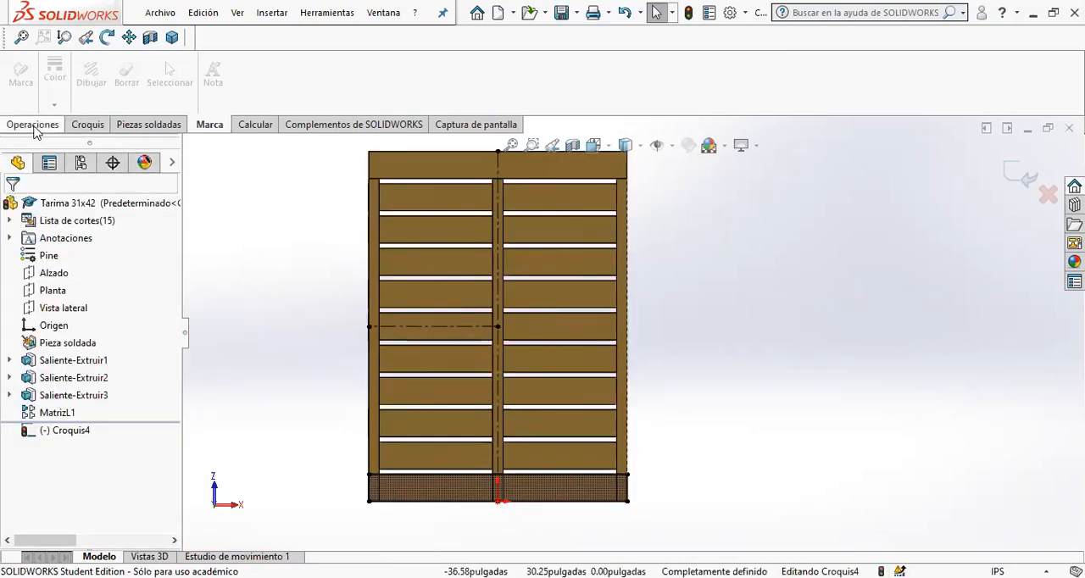
click(87, 125)
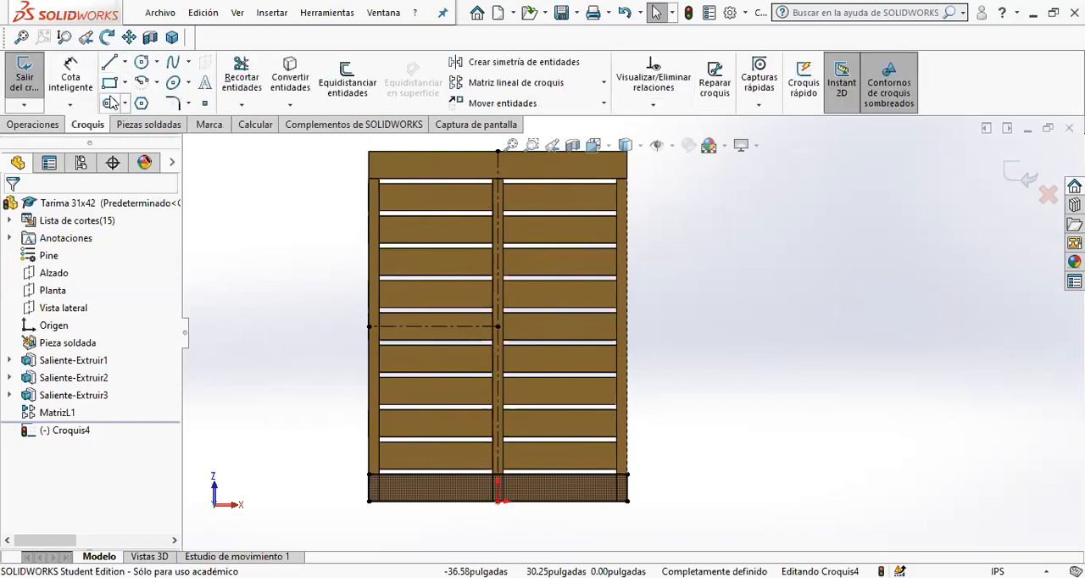
scroll(399, 323, down, 4)
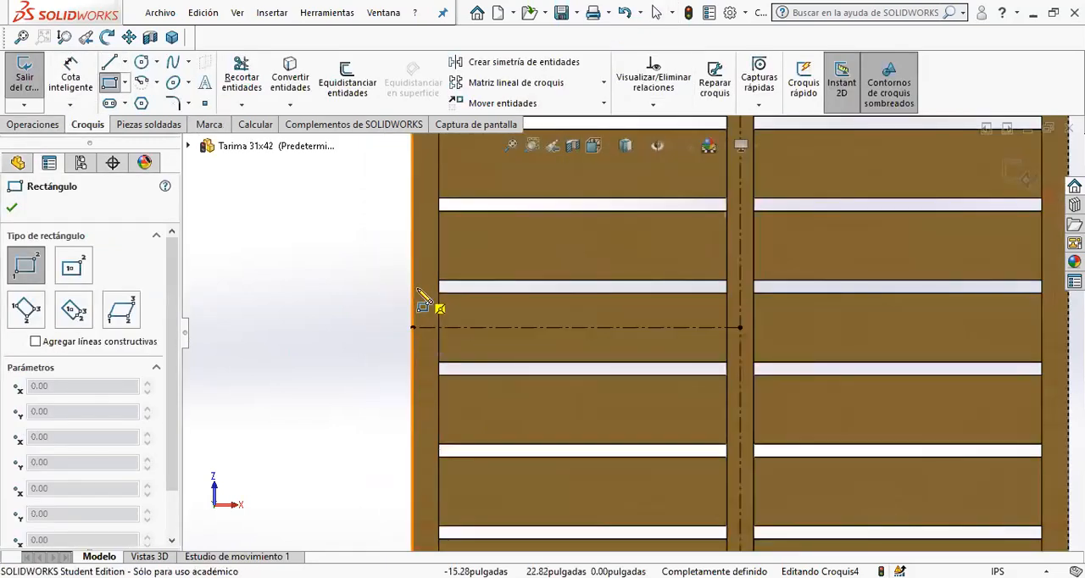
key(Escape)
click(577, 320)
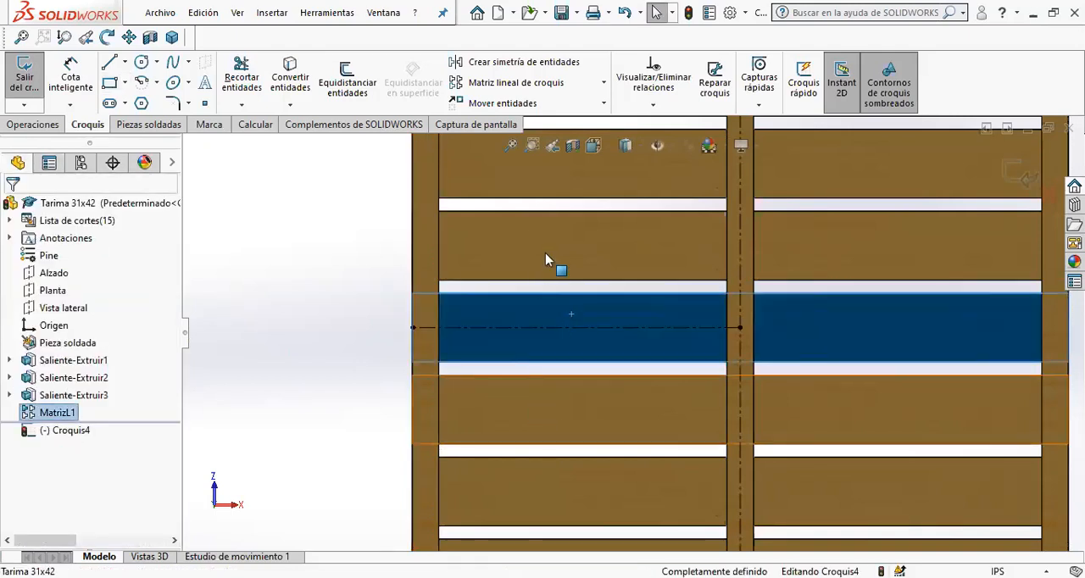
click(290, 75)
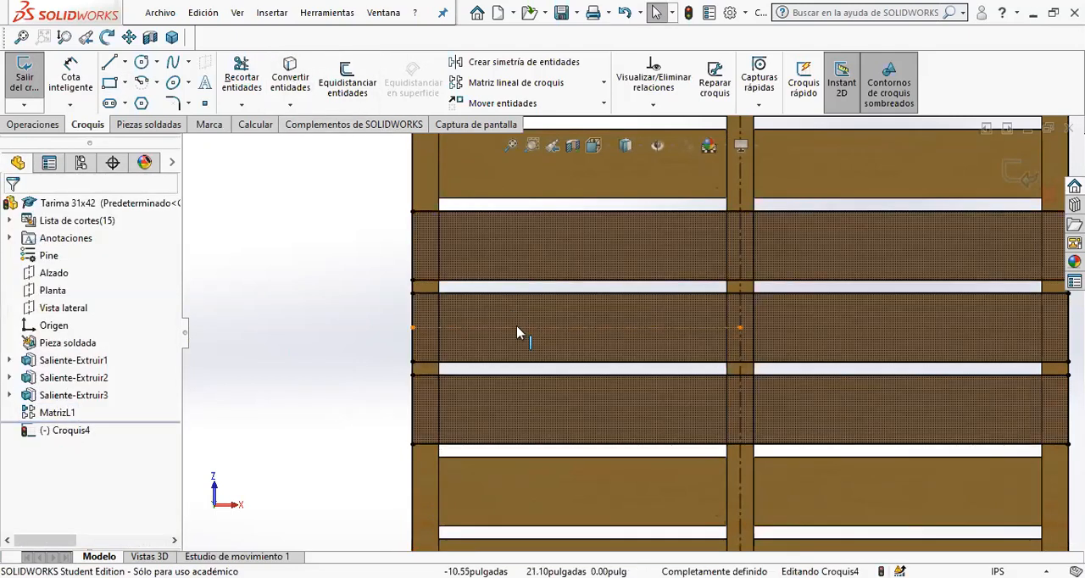
- Extrude the bottom board sketch to a depth of 0.75 in without merging the result
key(f)
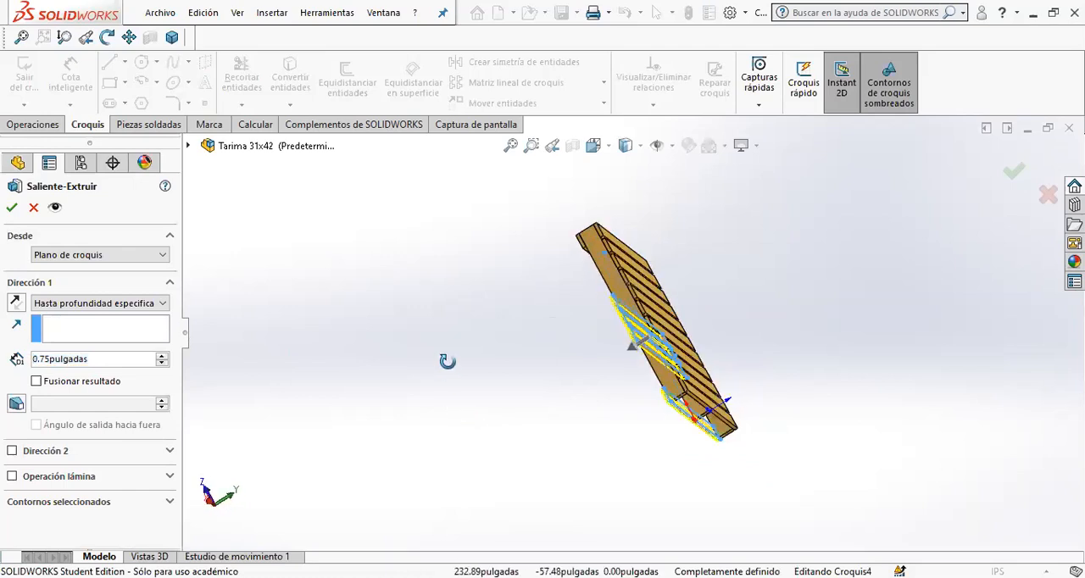
scroll(471, 272, down, 6)
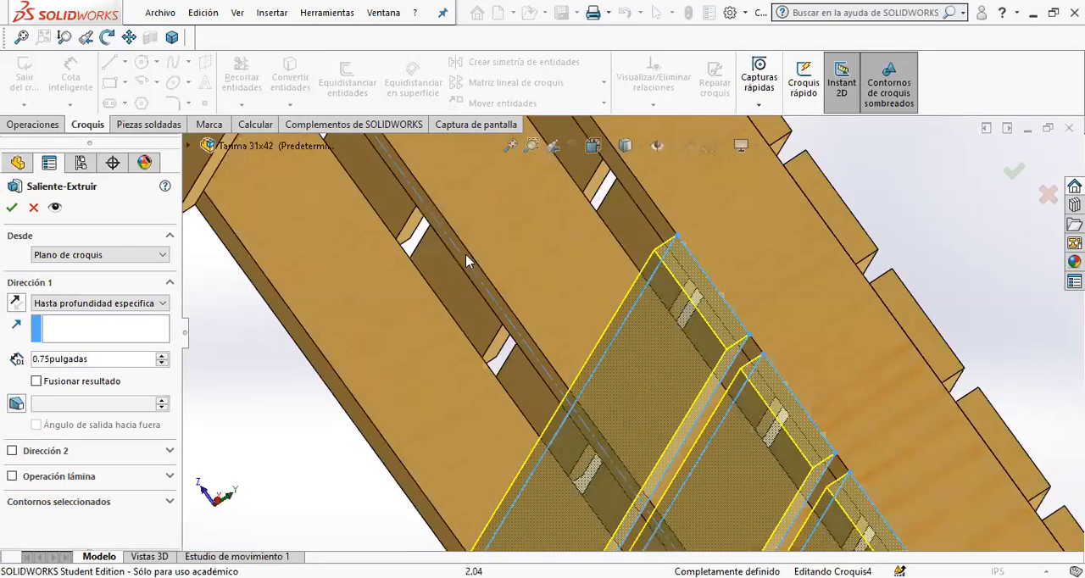
click(12, 208)
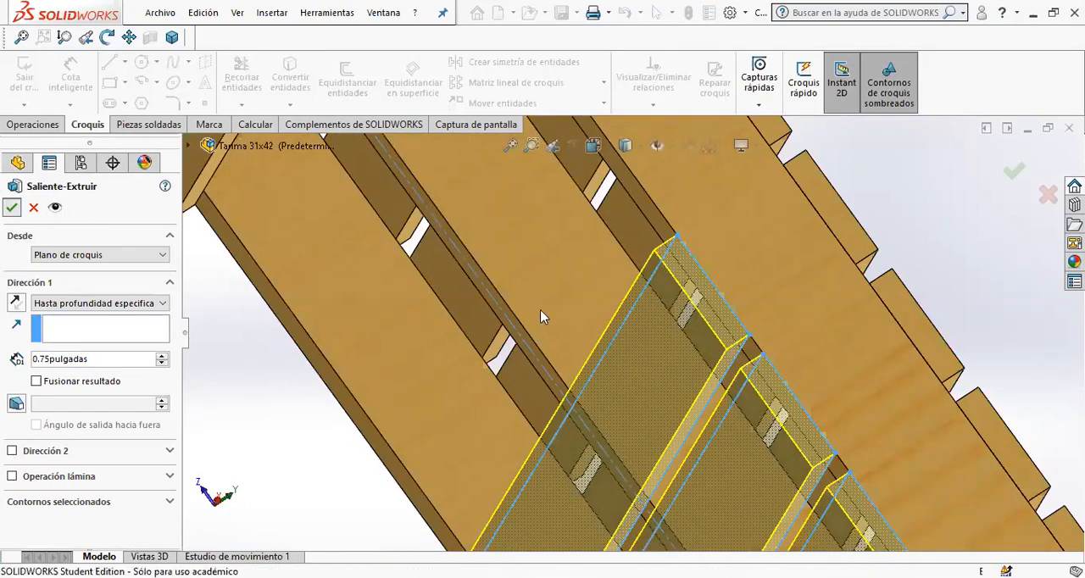
- Examine the finished pallet's top boards and their spacing from several angles
scroll(737, 377, up, 6)
scroll(736, 377, up, 3)
middle_drag(632, 339, 642, 264)
scroll(517, 330, down, 4)
scroll(517, 335, up, 5)
middle_drag(519, 348, 670, 428)
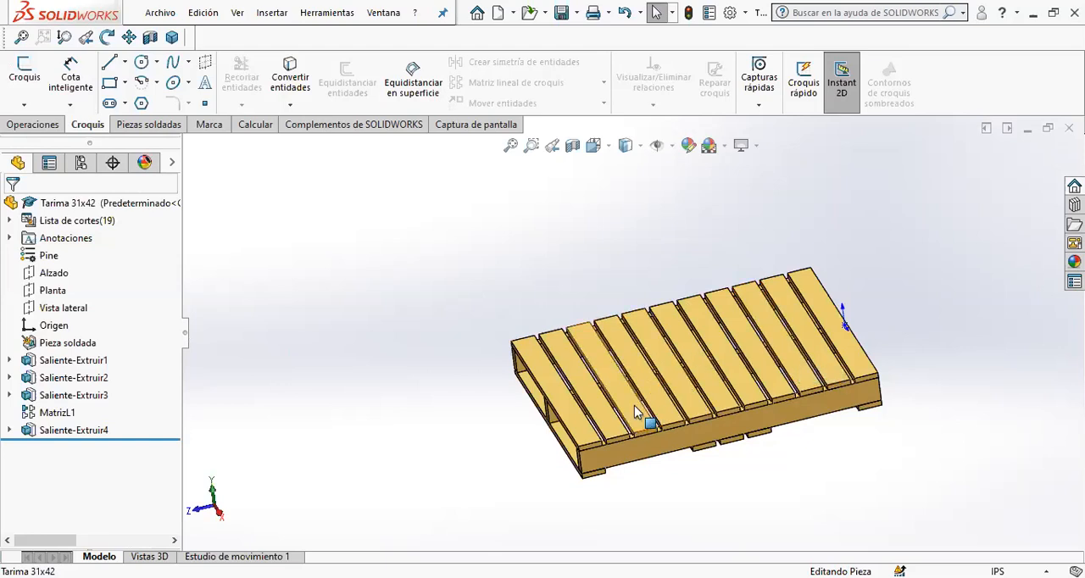
scroll(616, 413, down, 5)
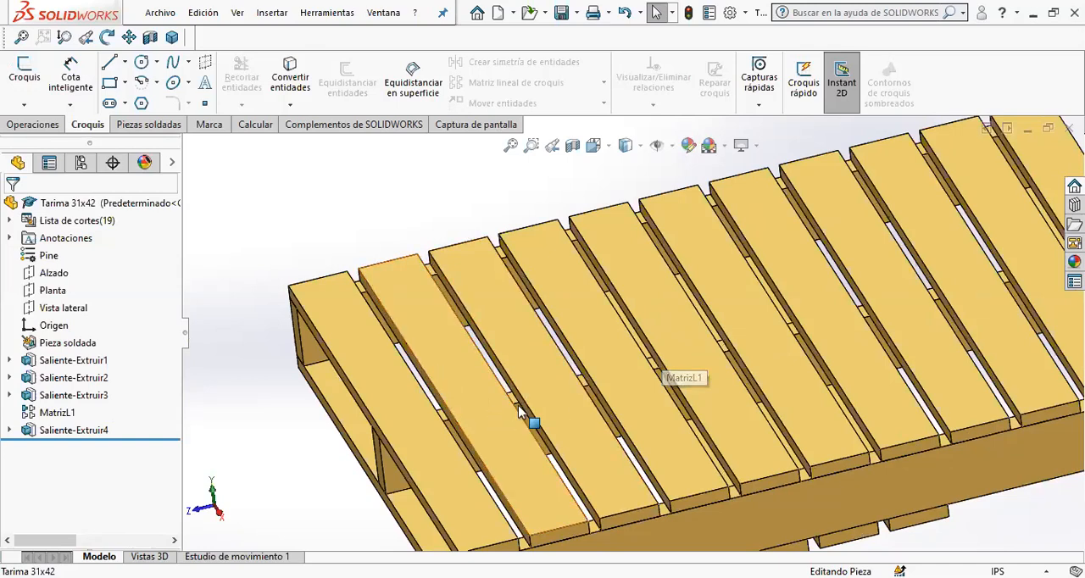
scroll(526, 390, up, 4)
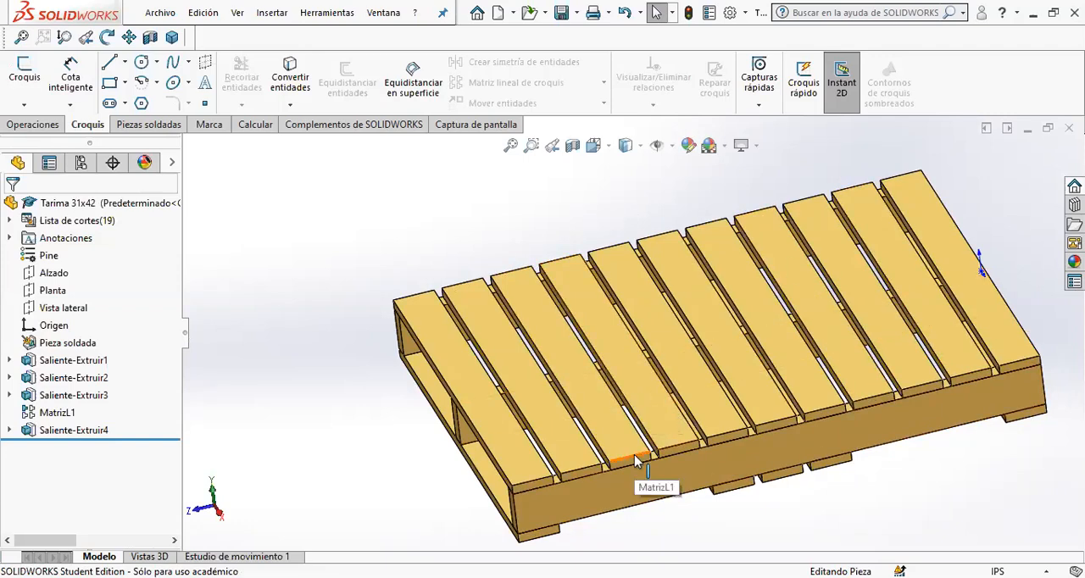
middle_drag(602, 462, 607, 377)
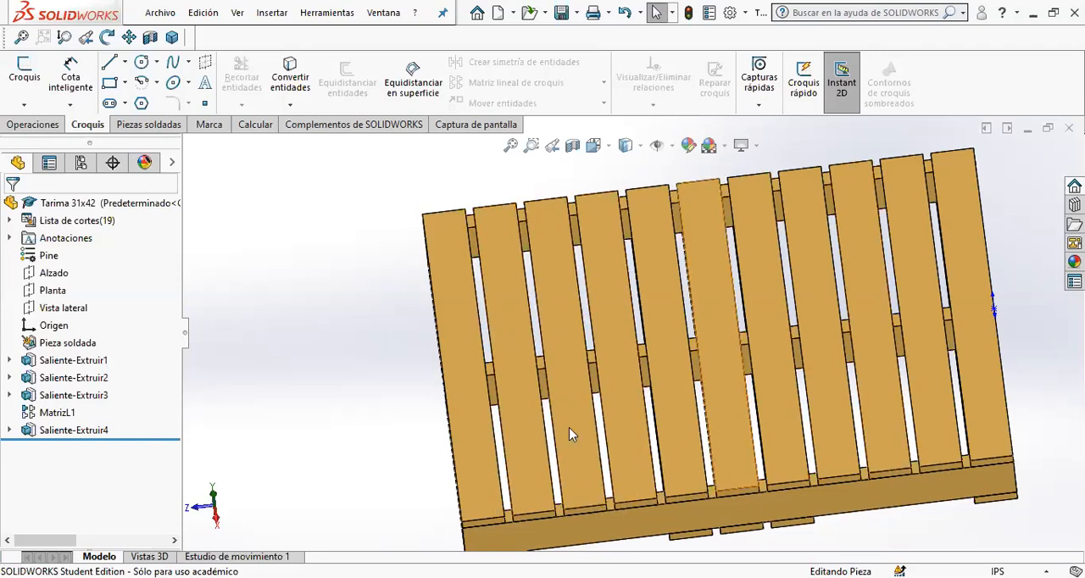
key(ctrl+7)
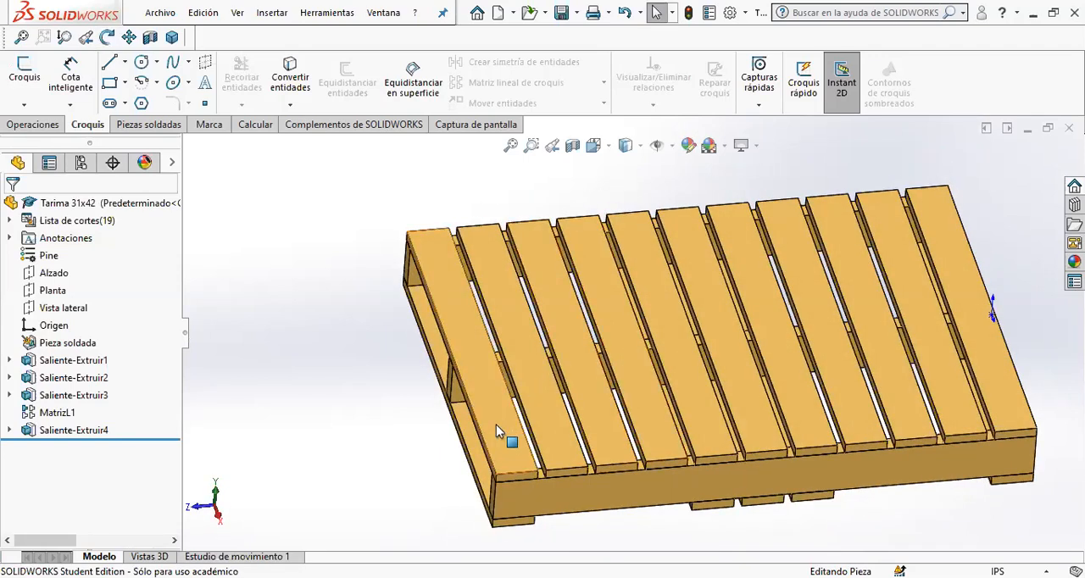
- Examine the pallet's underside, the spaces between the bottom boards, and the lower and outer faces of the side beam
middle_drag(969, 444, 647, 242)
middle_drag(667, 298, 701, 387)
middle_drag(628, 365, 586, 324)
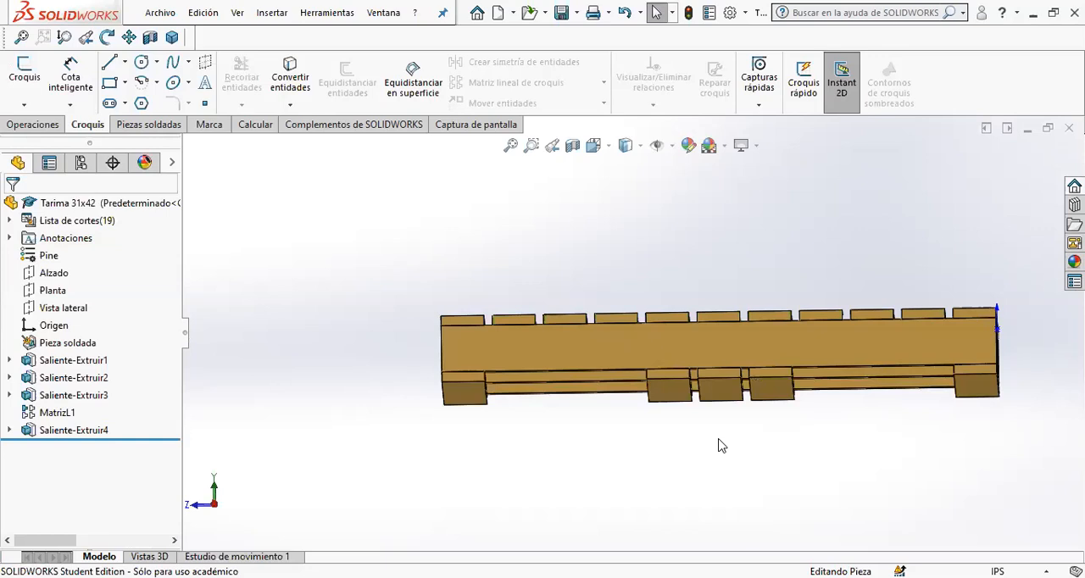
middle_drag(586, 427, 511, 300)
scroll(512, 303, down, 5)
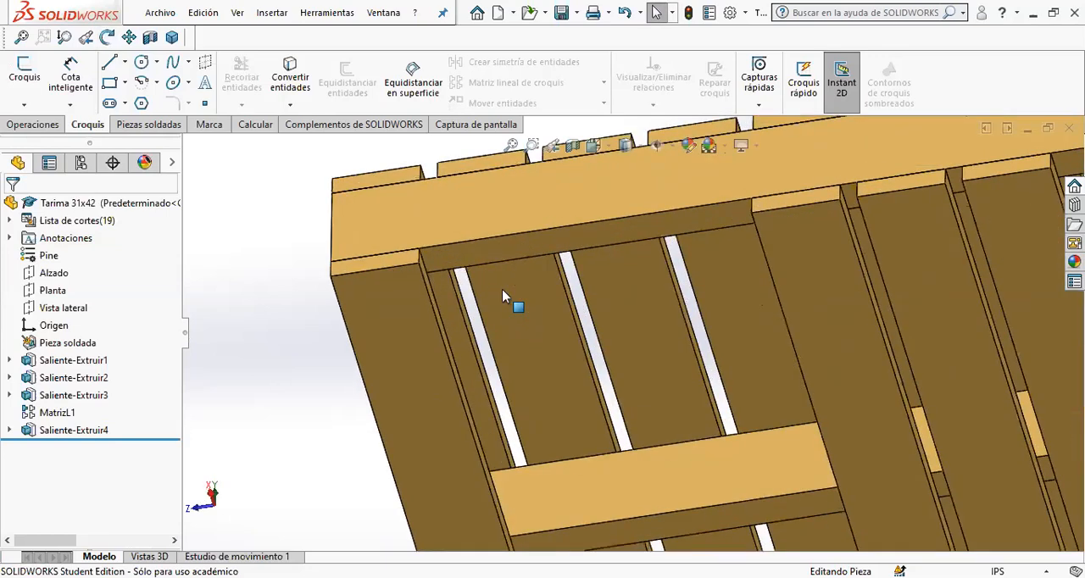
click(461, 237)
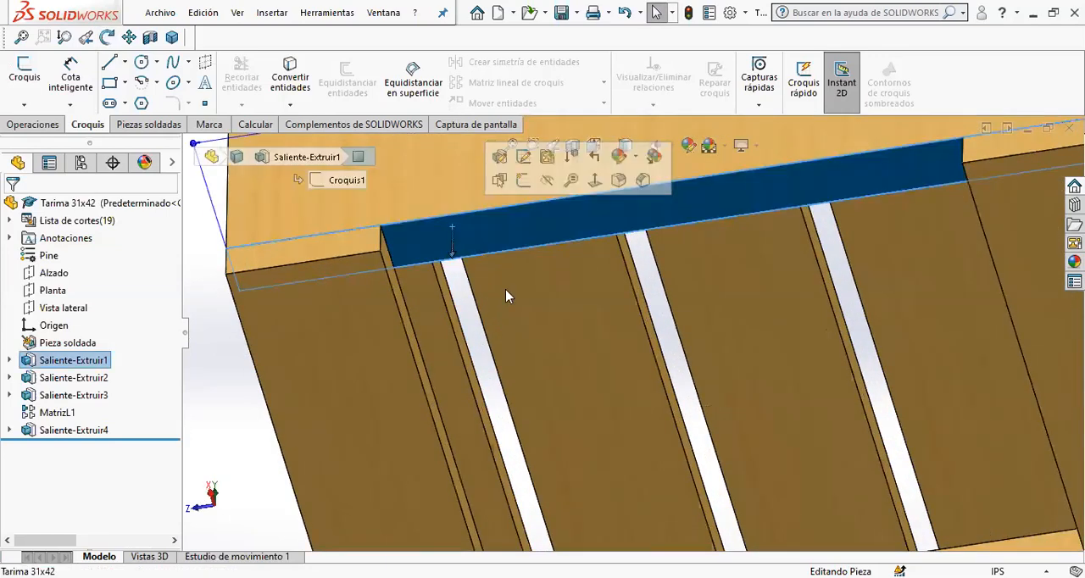
scroll(607, 297, up, 3)
scroll(585, 283, down, 2)
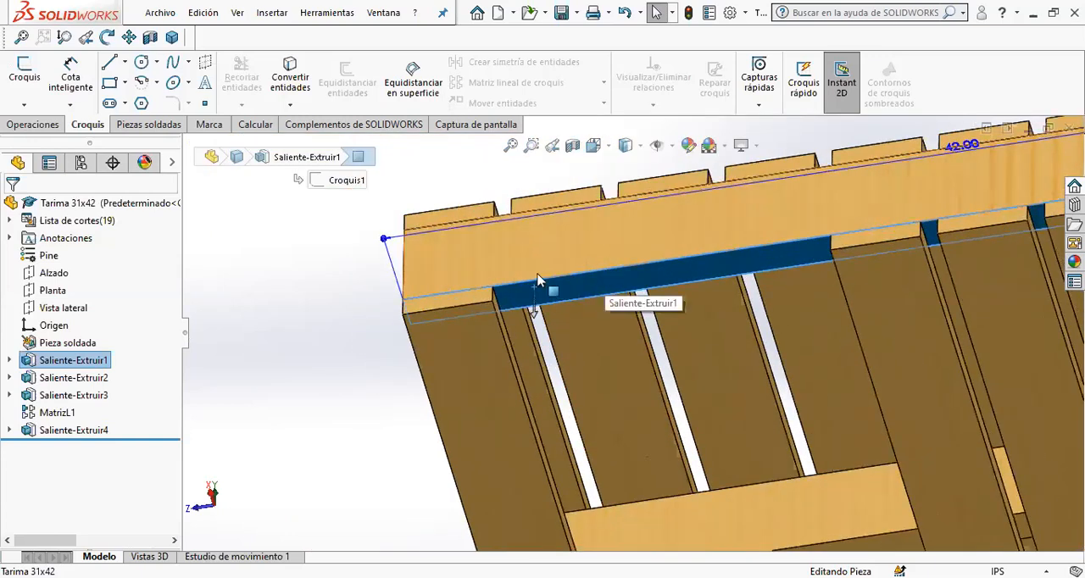
click(568, 237)
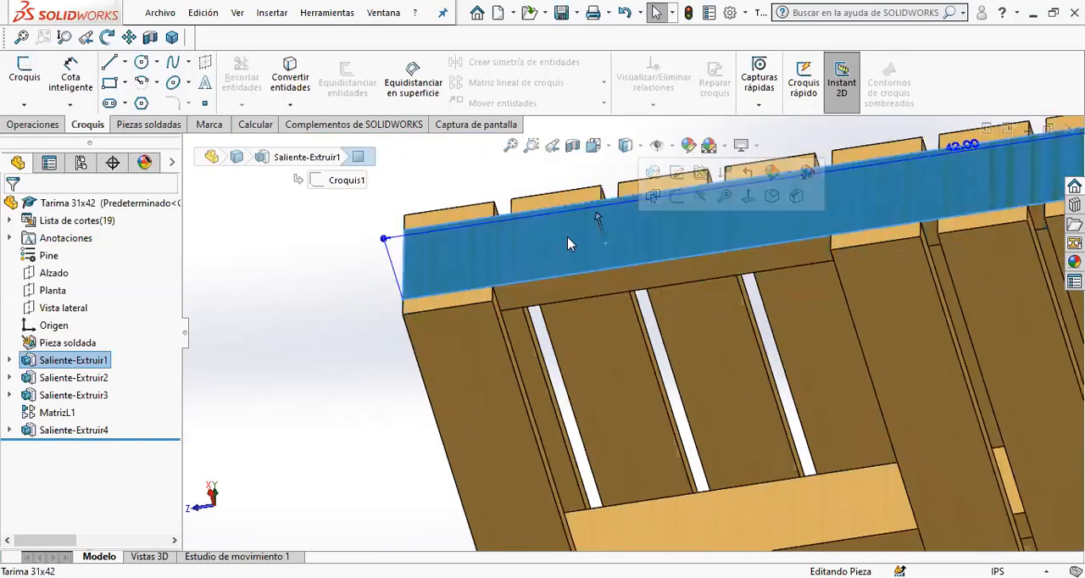
scroll(622, 392, up, 2)
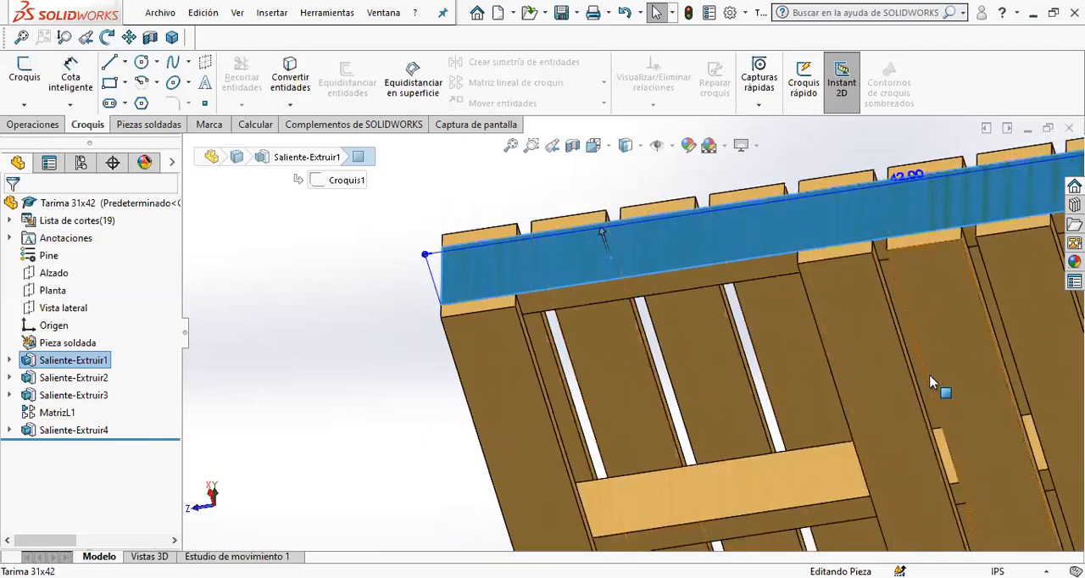
scroll(921, 373, up, 3)
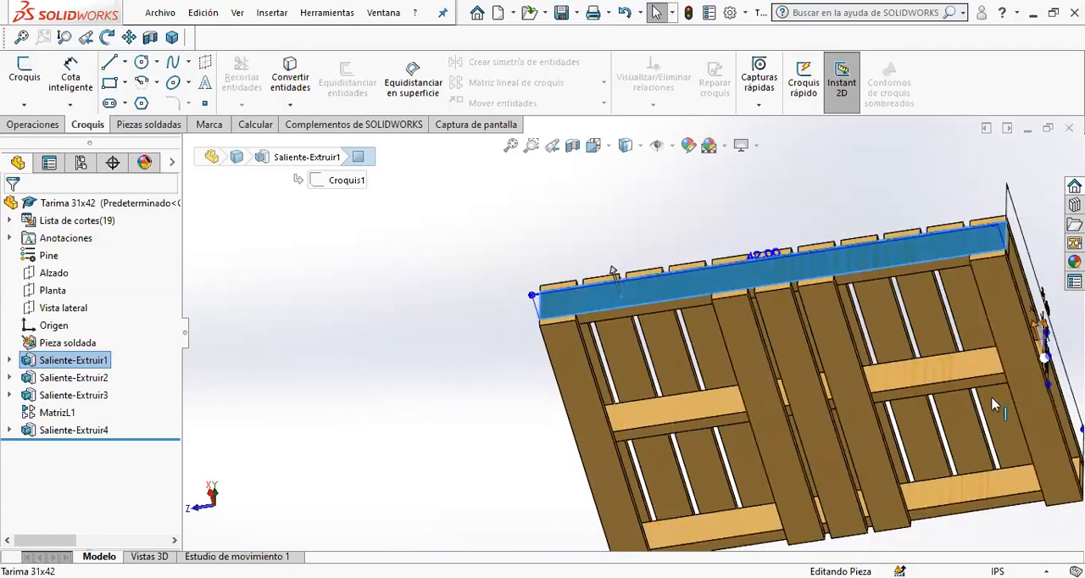
- Examine the pallet's open end, the end bottom board between the beams, and the long side
middle_drag(649, 378, 679, 356)
middle_drag(763, 407, 577, 472)
click(576, 472)
middle_drag(661, 412, 659, 448)
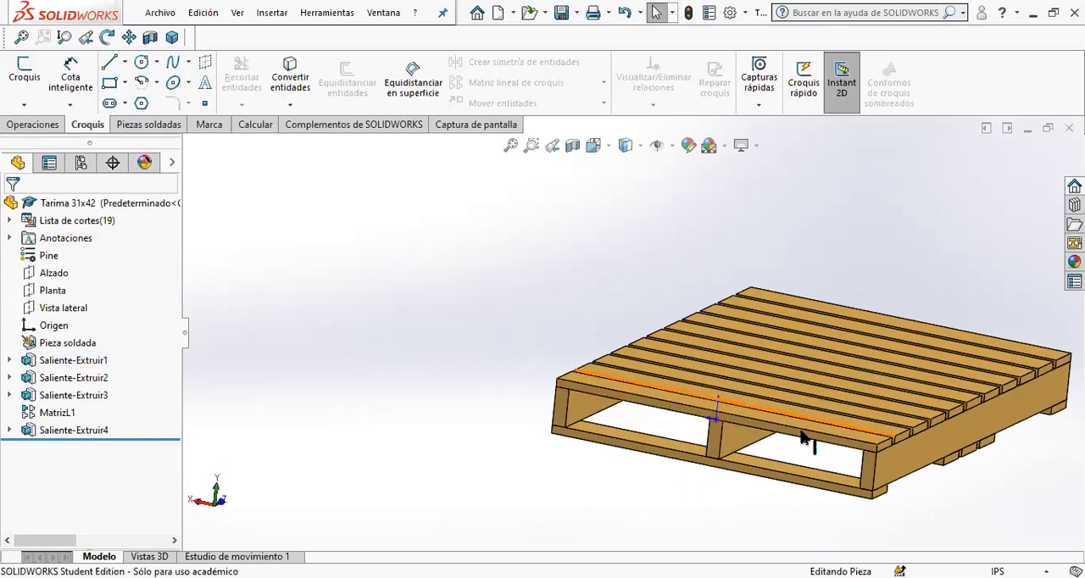
click(642, 441)
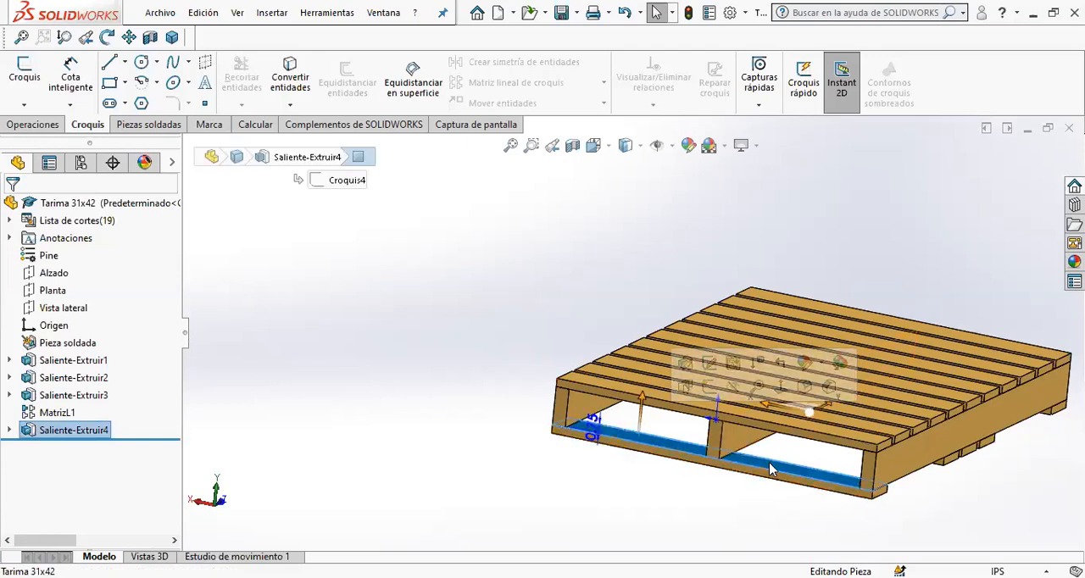
mouse_move(655, 456)
middle_down()
mouse_move(695, 502)
mouse_move(654, 451)
middle_up()
scroll(734, 436, up, 3)
middle_drag(739, 436, 799, 333)
middle_drag(678, 444, 739, 343)
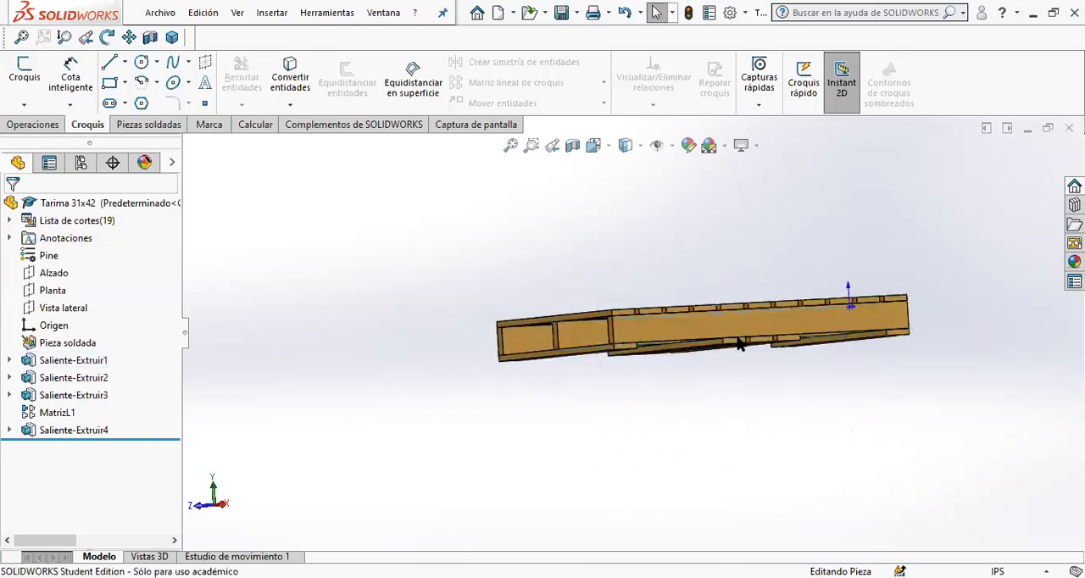
- Start an extruded cut sketch on the outer face of the pallet's long side beam, viewed normal to the face
scroll(739, 343, down, 2)
click(666, 322)
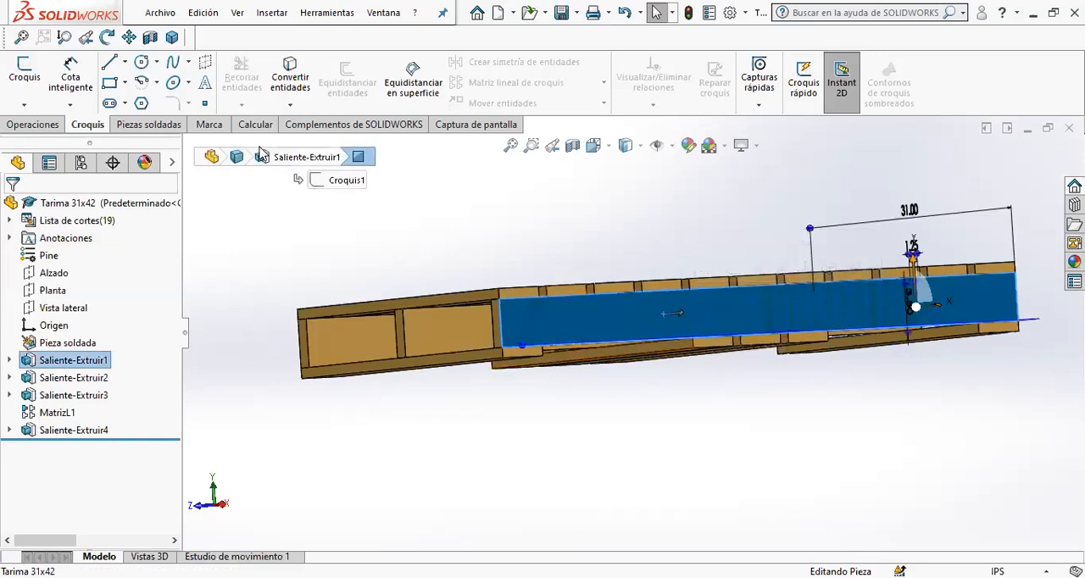
click(52, 127)
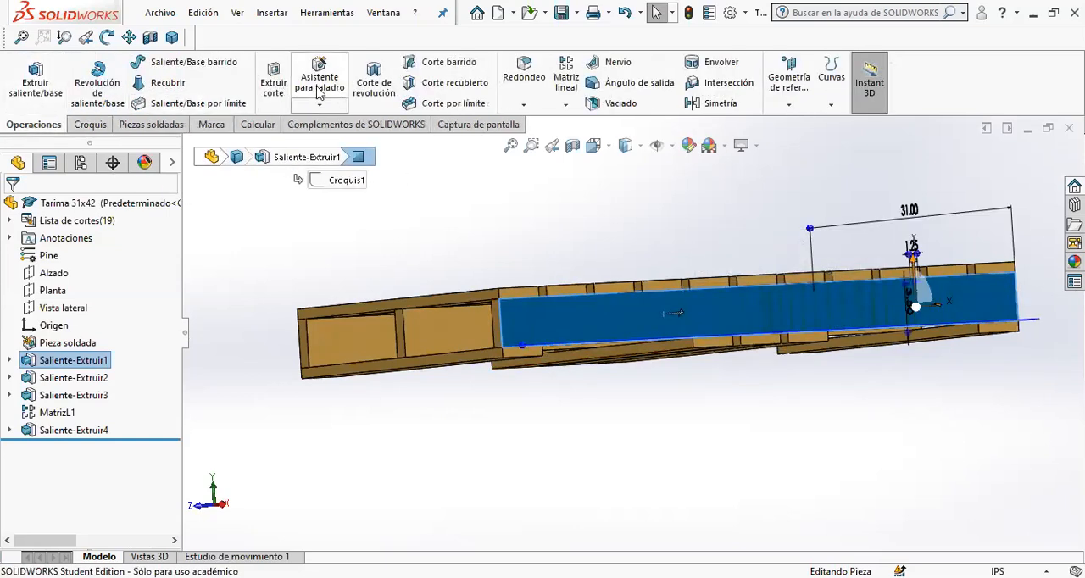
click(273, 81)
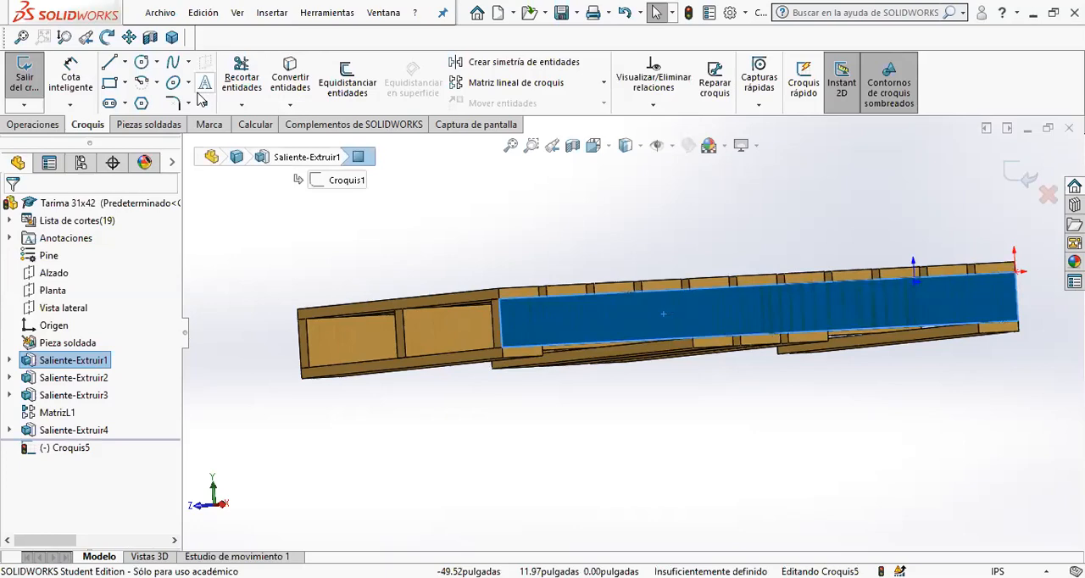
click(641, 146)
click(594, 145)
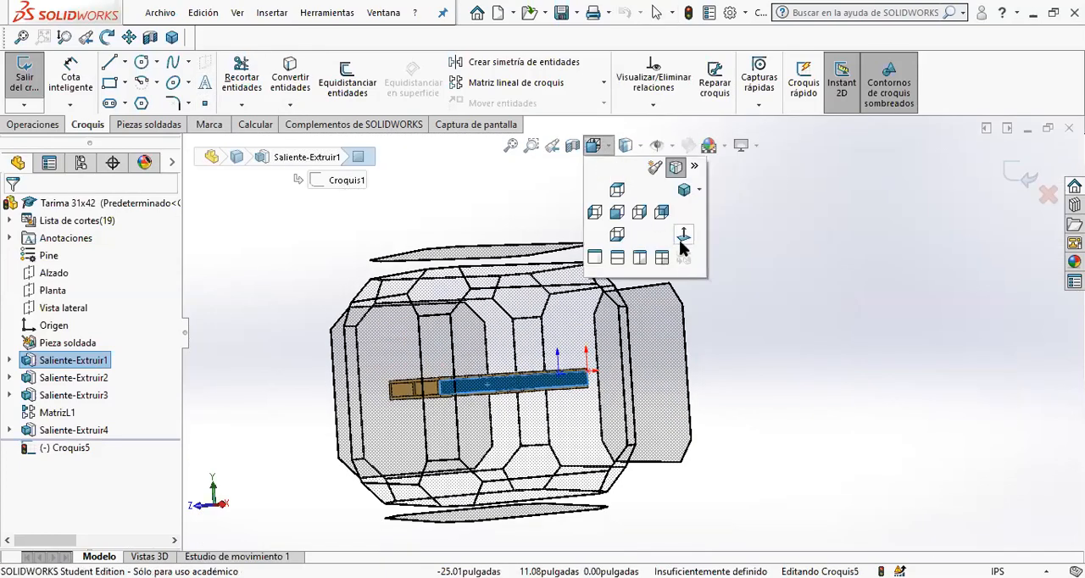
click(681, 239)
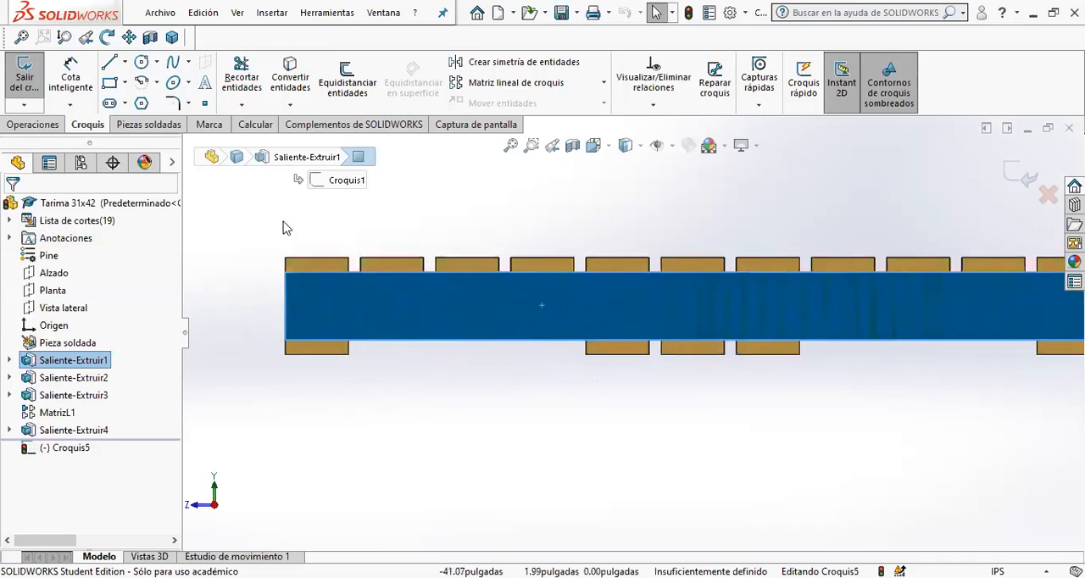
- Sketch two rectangles rising from the beam's lower edge in the two gaps between bottom boards, the first about 8.7 in long
click(109, 84)
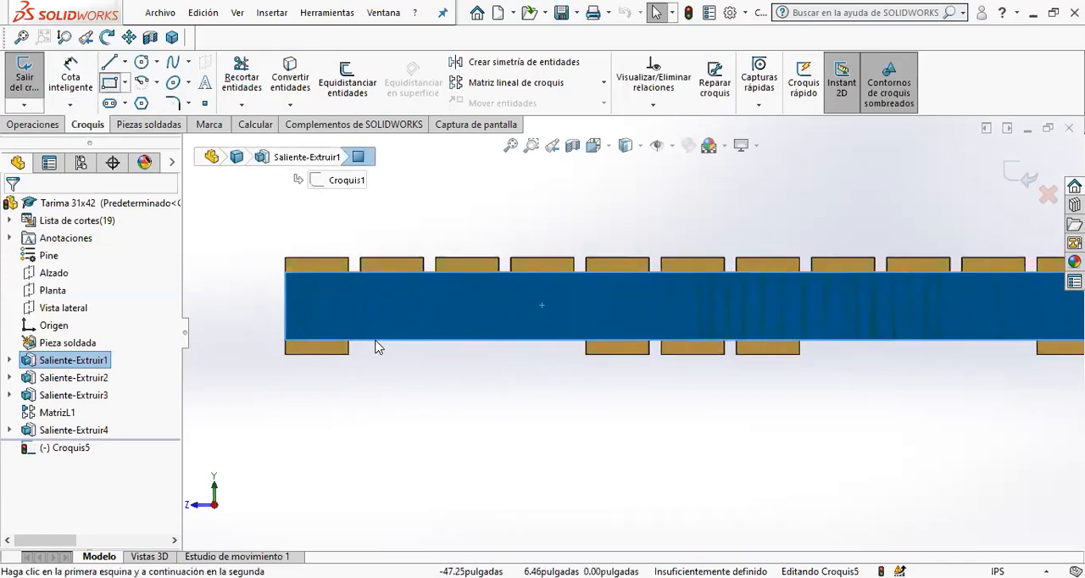
click(383, 340)
click(553, 320)
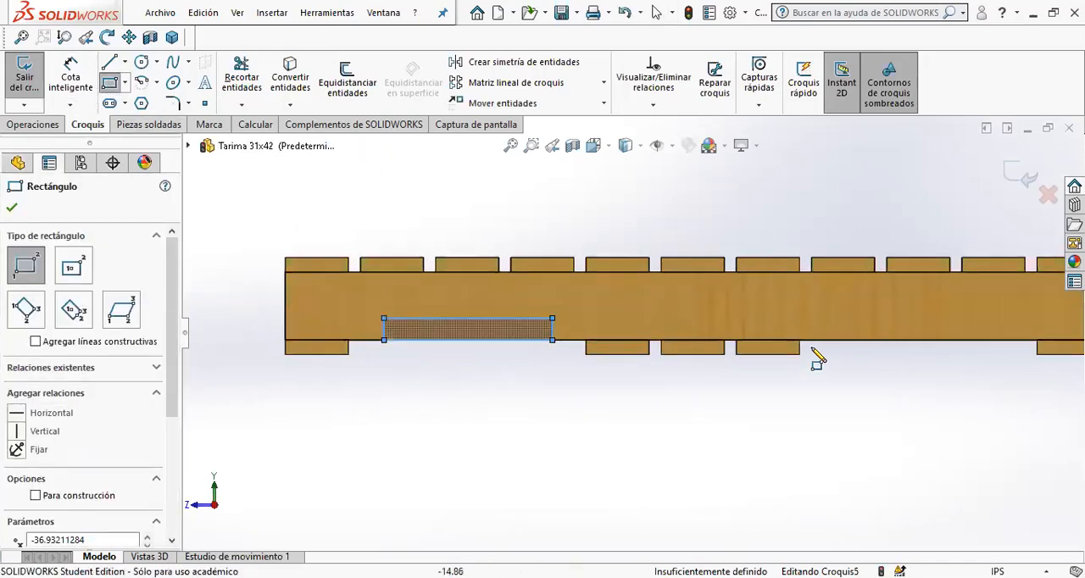
click(832, 340)
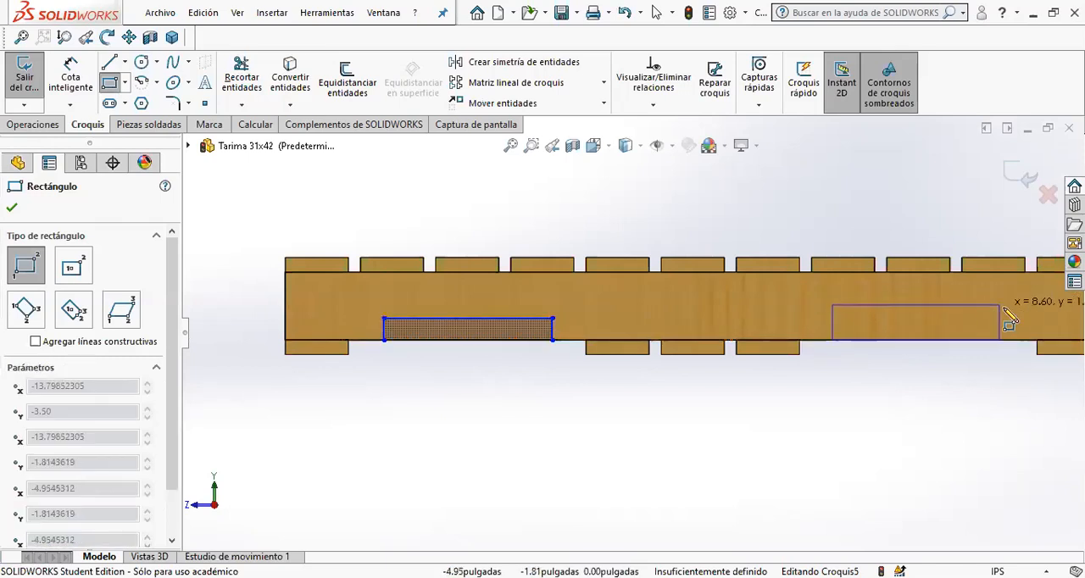
click(1009, 312)
key(Escape)
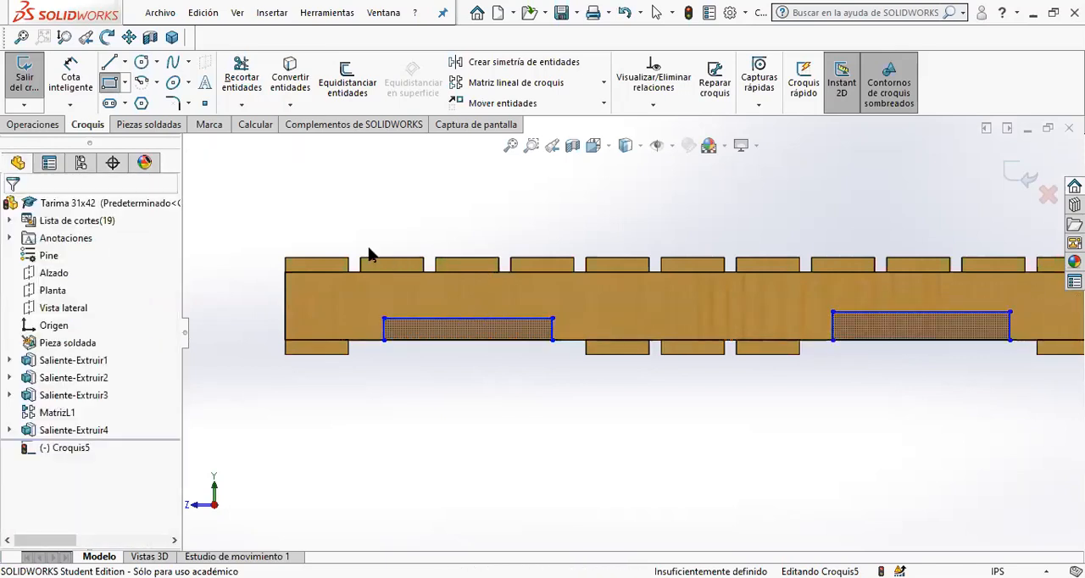
- Make the upper sides of the two rectangles collinear
mouse_move(212, 195)
mouse_down()
mouse_move(950, 371)
mouse_move(1074, 350)
mouse_move(1079, 319)
mouse_up()
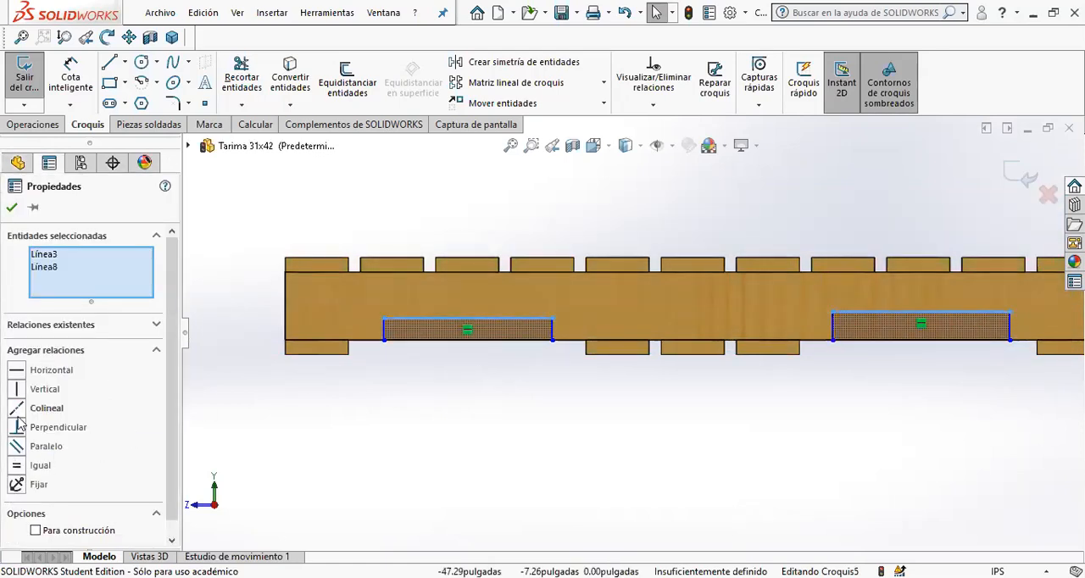
click(535, 472)
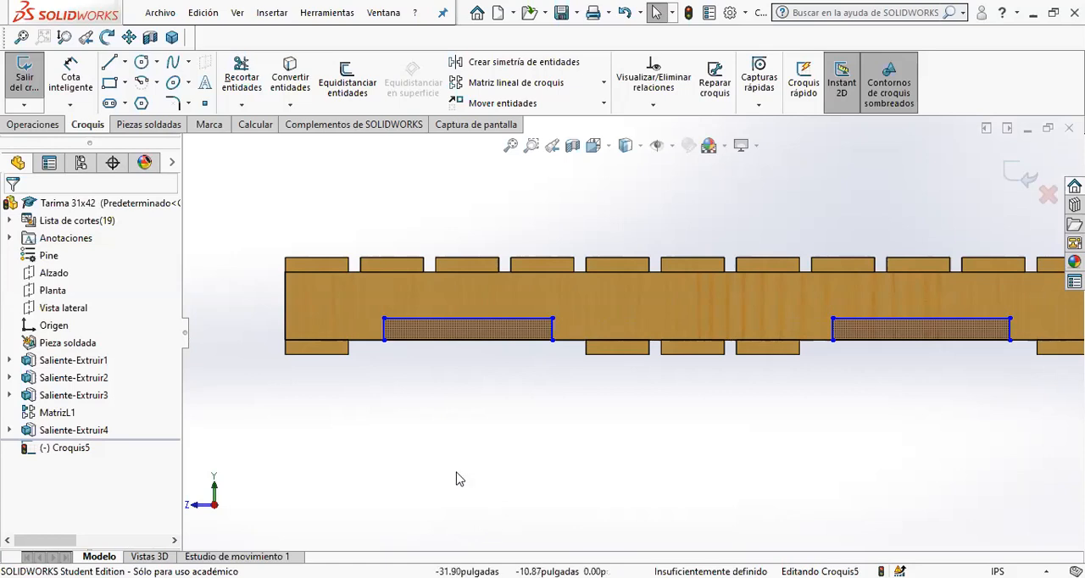
- Make the lower sides of the two sketched rectangles equal in length
click(502, 341)
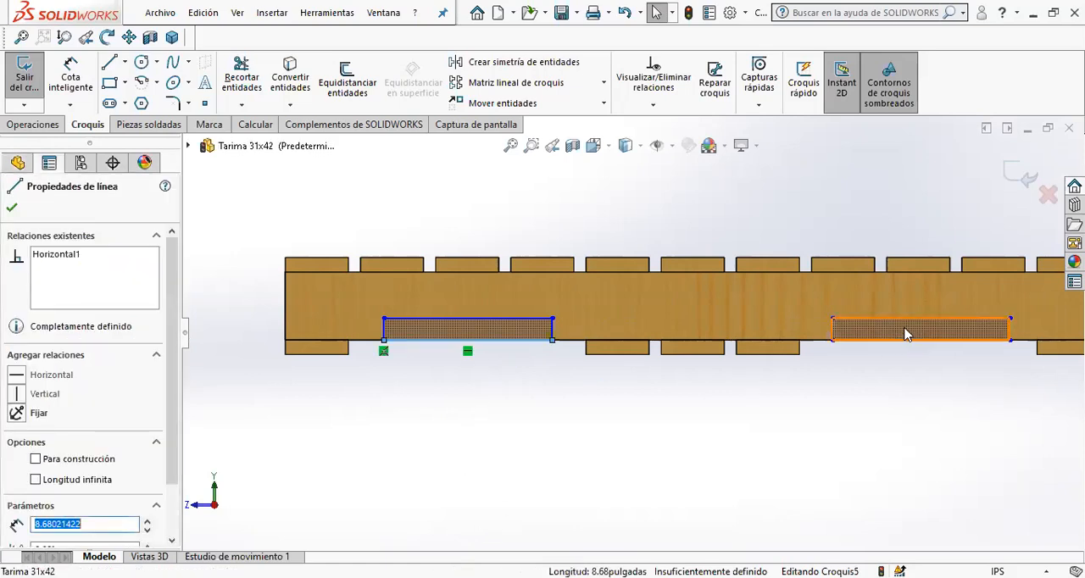
ctrl+click(921, 340)
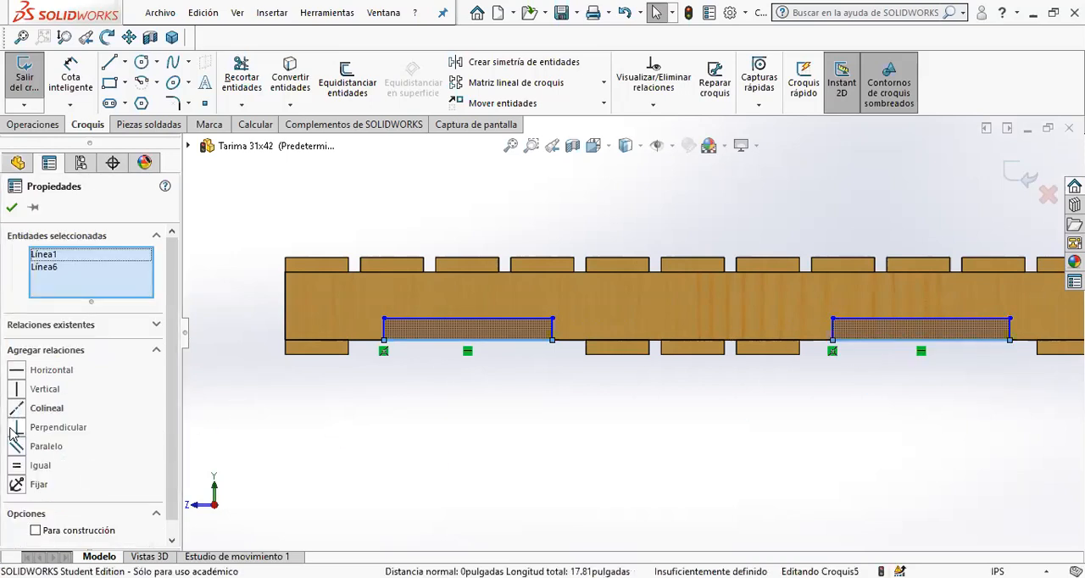
click(19, 472)
key(Escape)
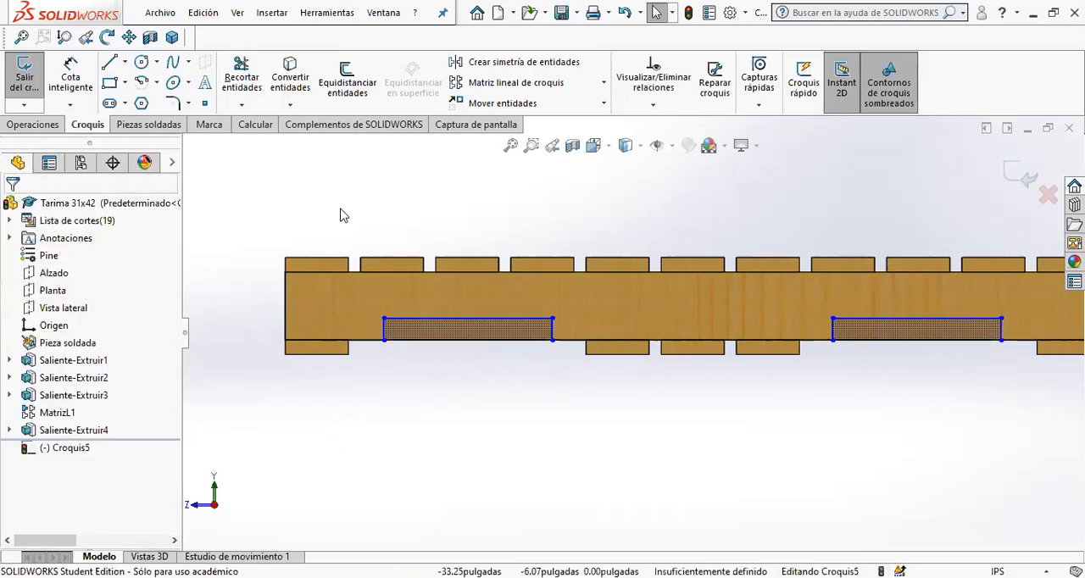
- Dimension the first rectangle's outer side 4 in from the beam end farthest from the origin
click(71, 76)
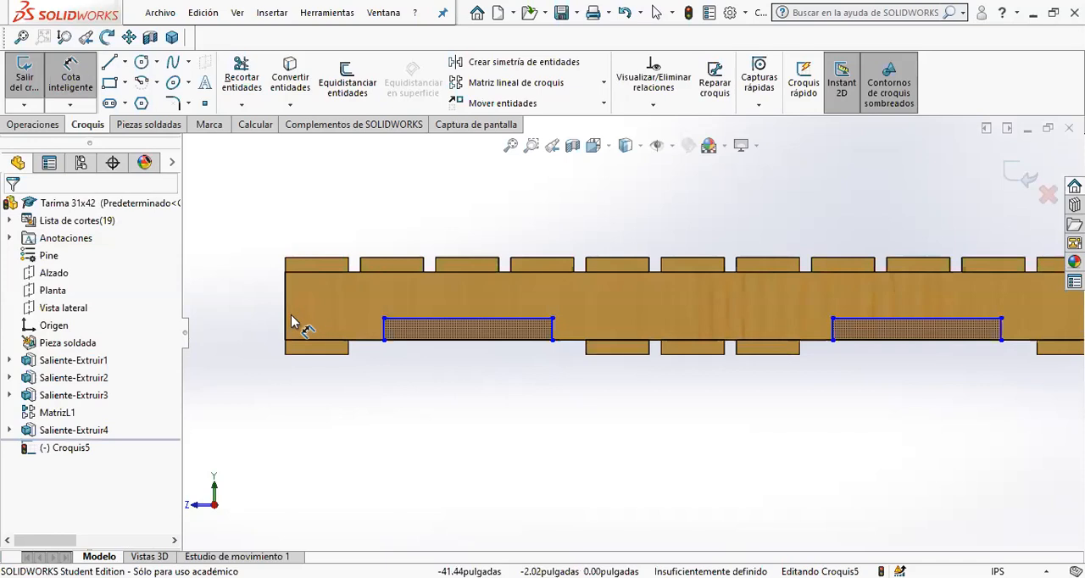
click(286, 322)
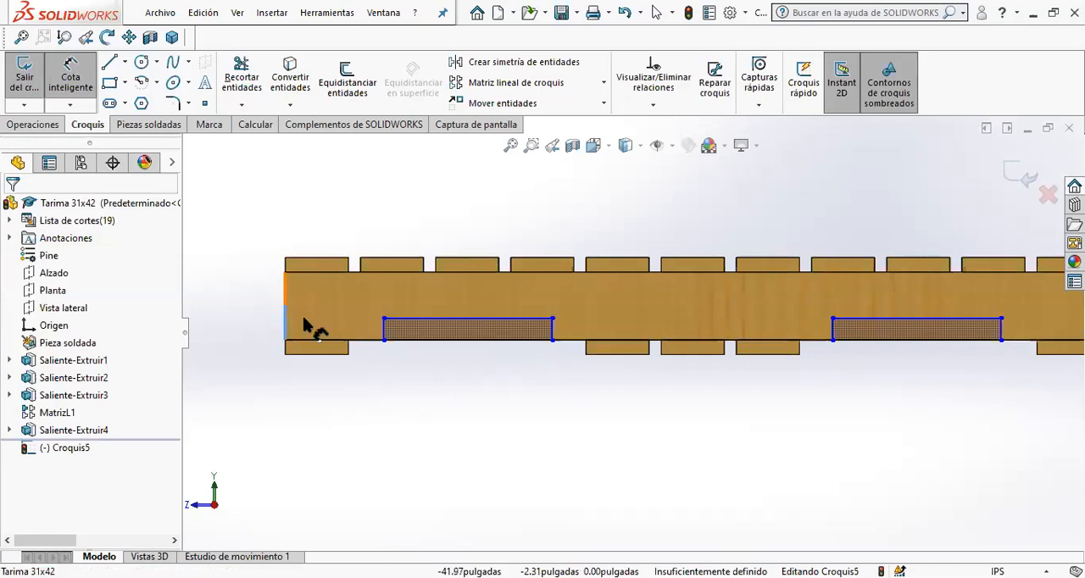
click(386, 339)
click(358, 229)
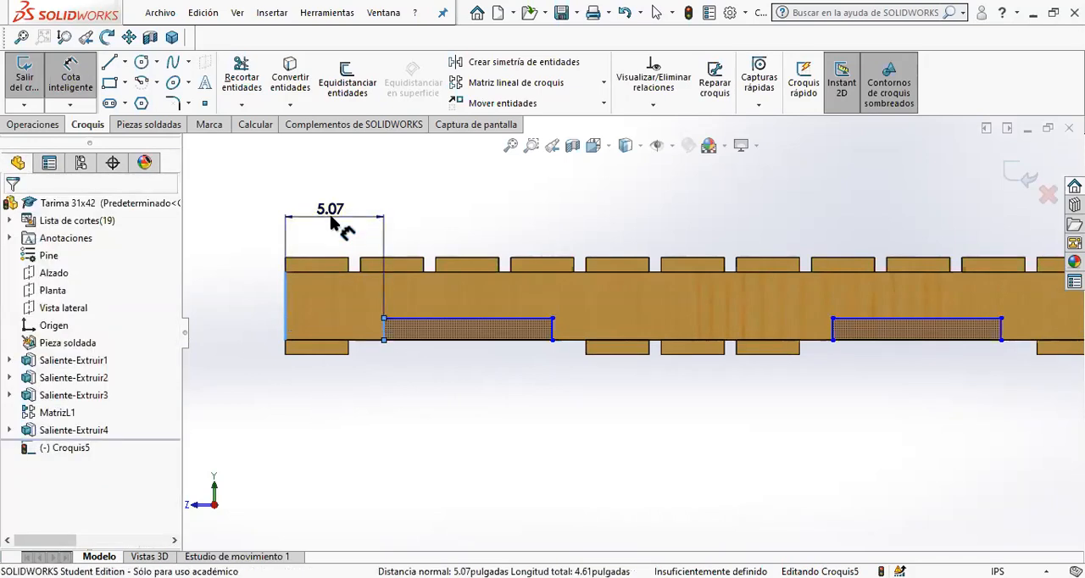
text(4)
click(259, 298)
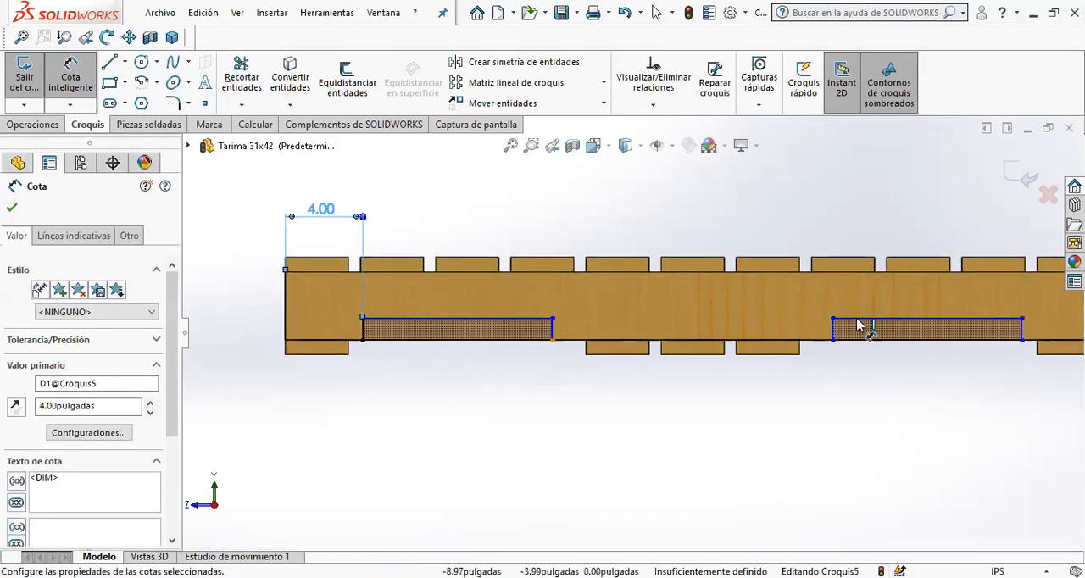
- Dimension the height of the second rectangle, nearest the origin, and set it to 1.5 in
scroll(1009, 330, down, 3)
scroll(986, 311, up, 2)
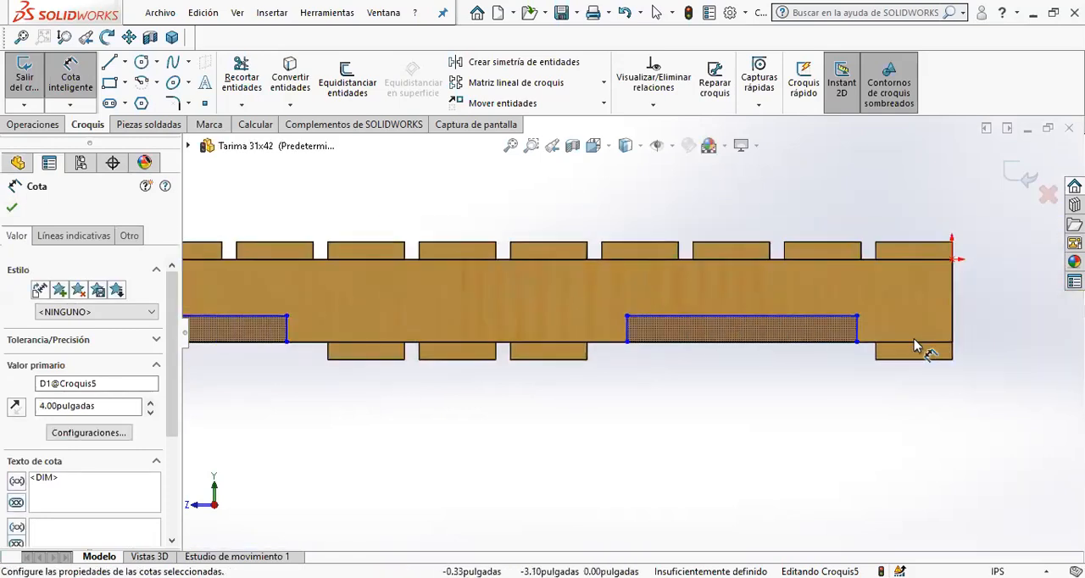
click(860, 326)
click(954, 322)
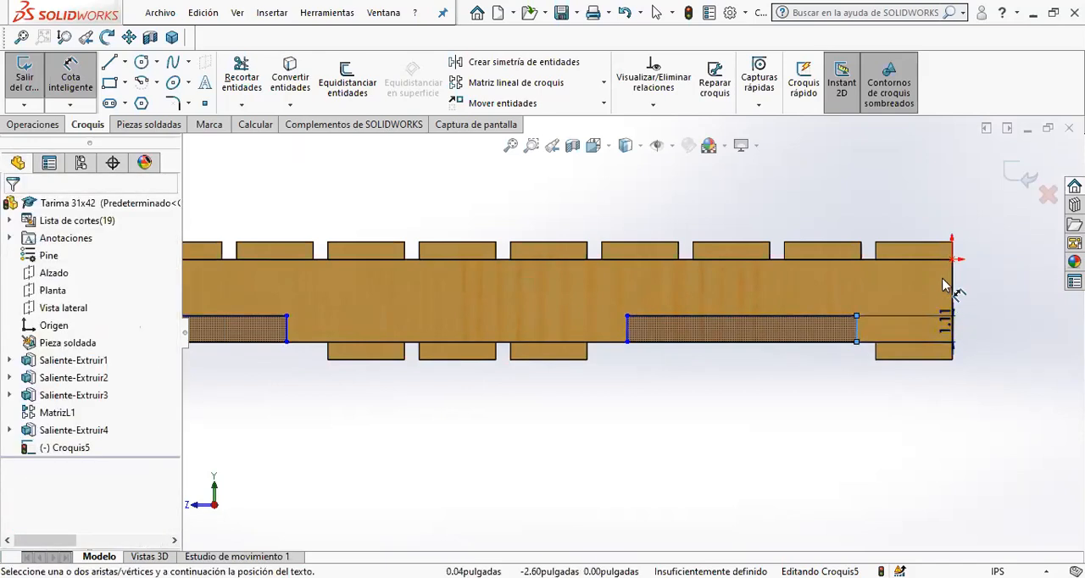
click(986, 352)
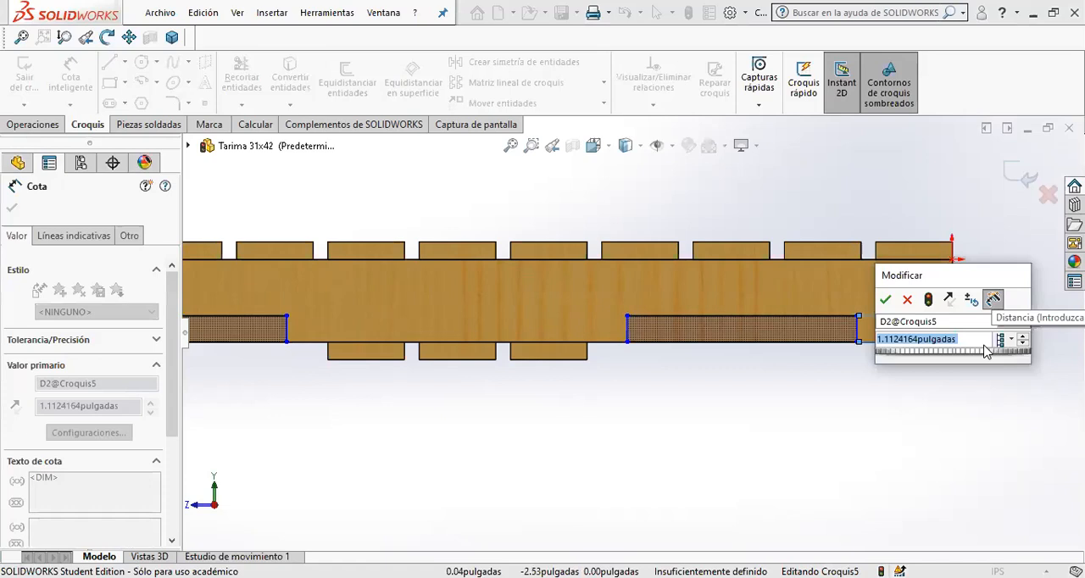
text(1.5)
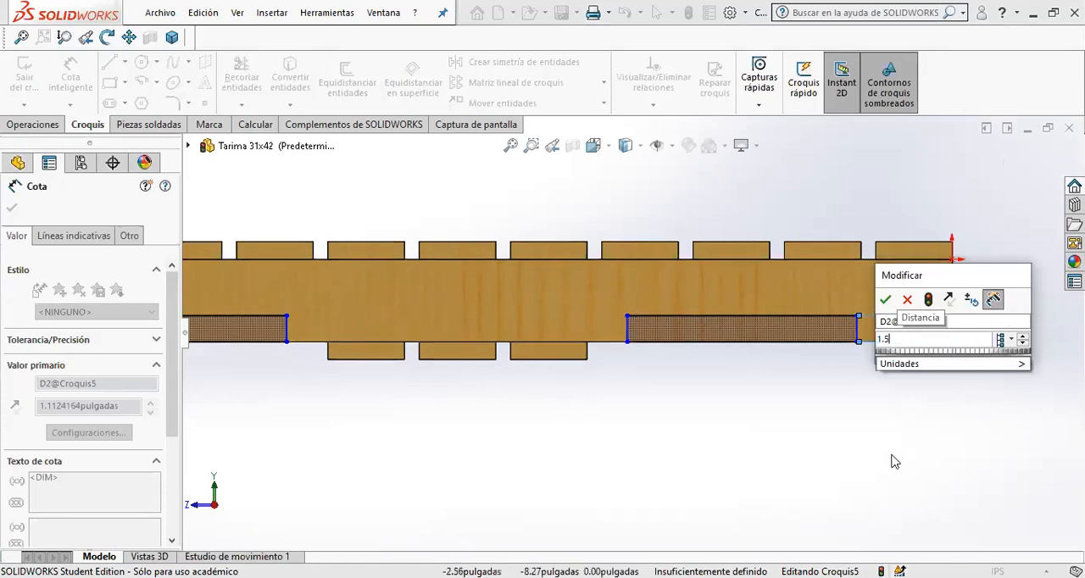
click(886, 301)
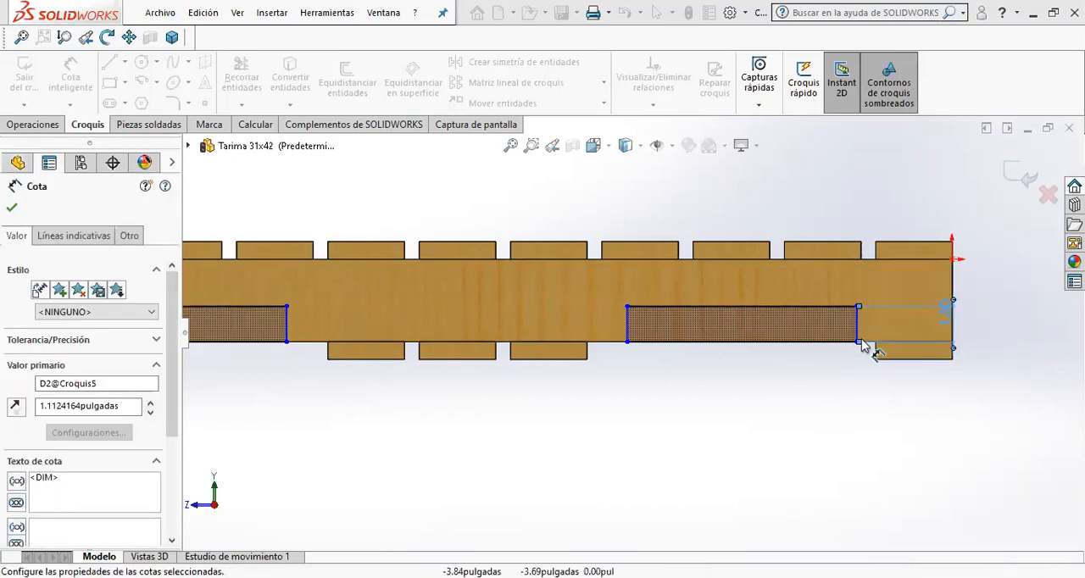
- Add a redundant height dimension to the second rectangle and accept it as a driven dimension
click(954, 280)
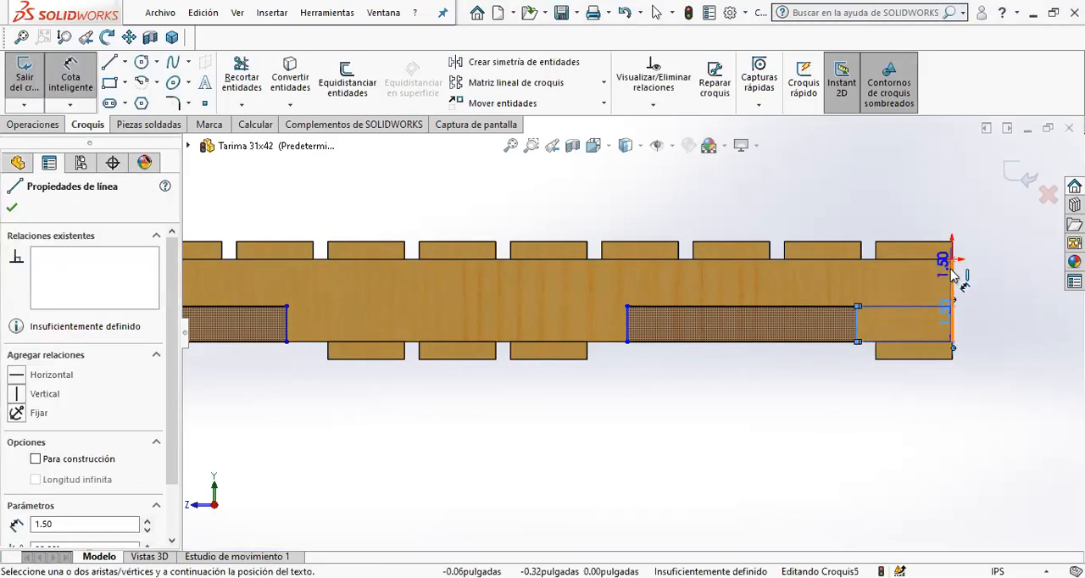
click(953, 276)
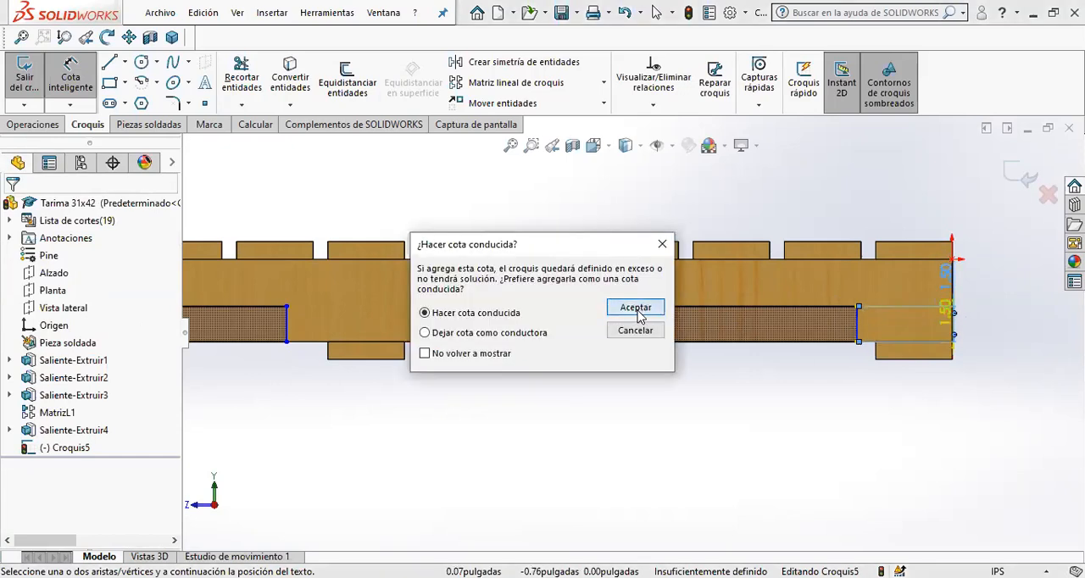
click(638, 309)
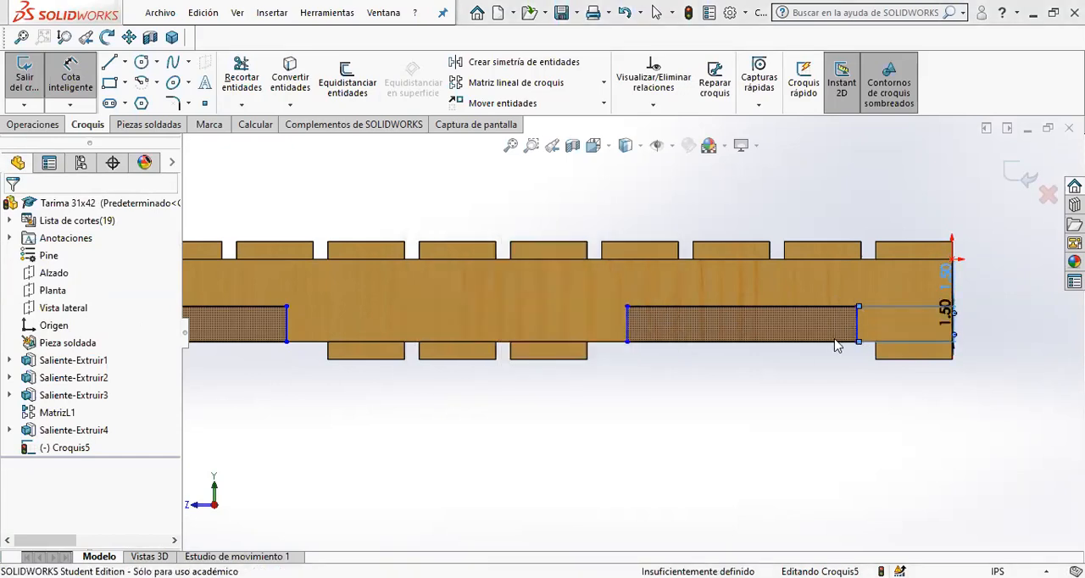
- Dimension the second rectangle's outer side 4 in from the beam end at the origin
click(952, 249)
click(953, 249)
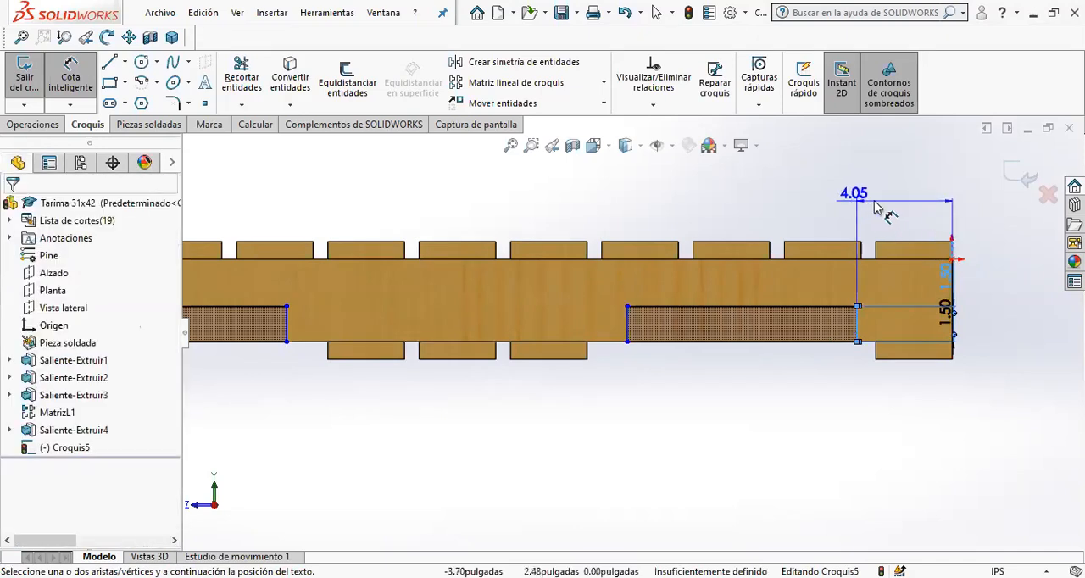
click(886, 211)
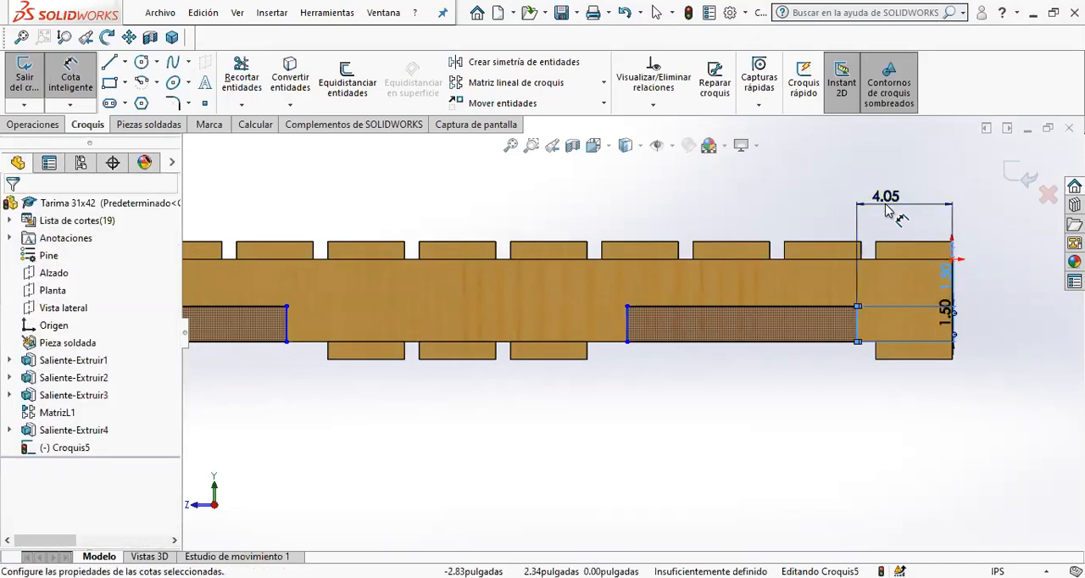
text(4)
key(Return)
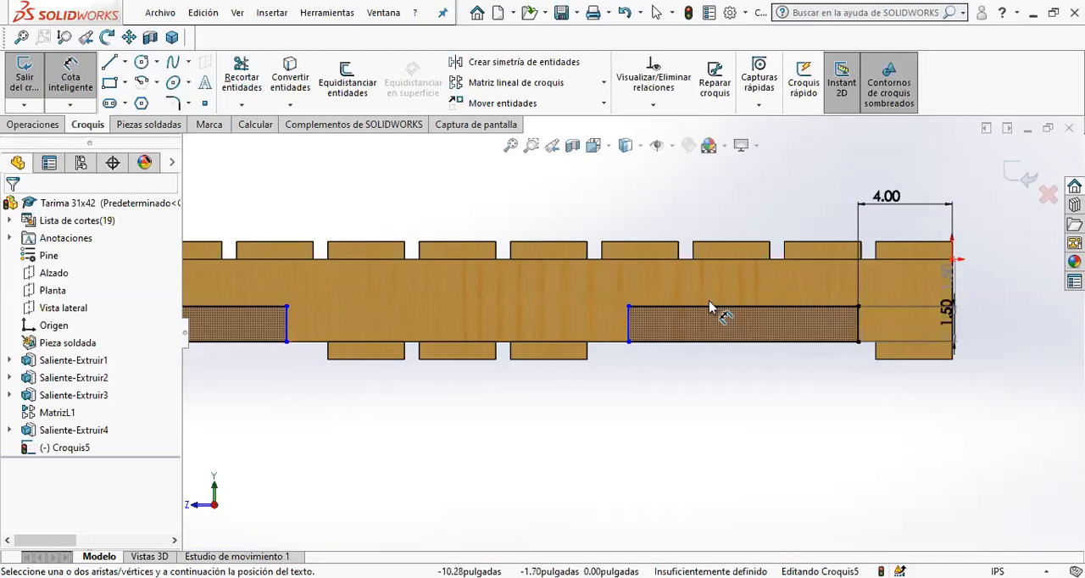
- Dimension the upper side of the second rectangle and set its length to 8.5 in
click(708, 312)
click(726, 195)
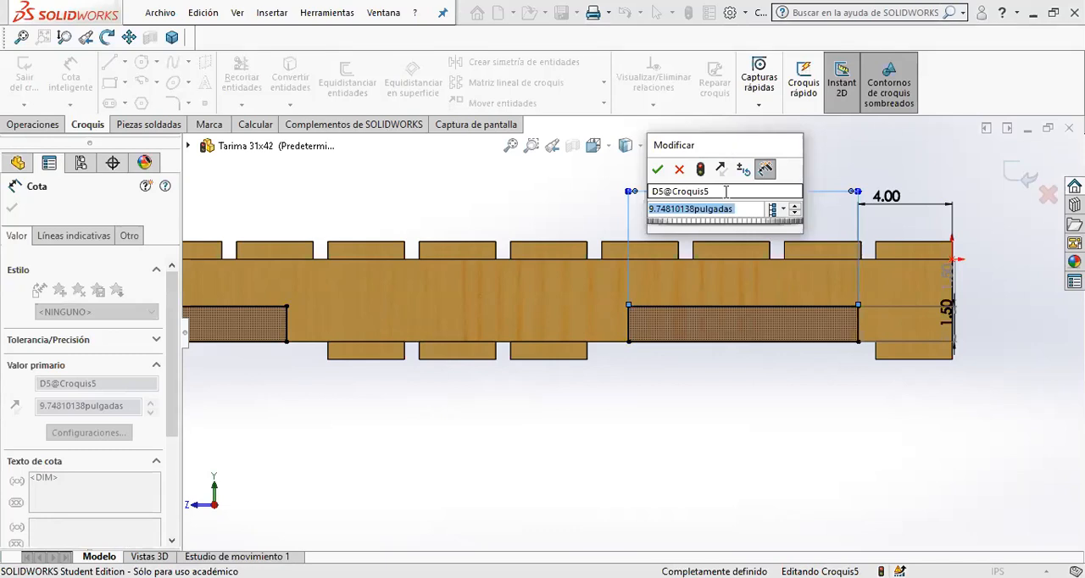
text(8.5)
key(Return)
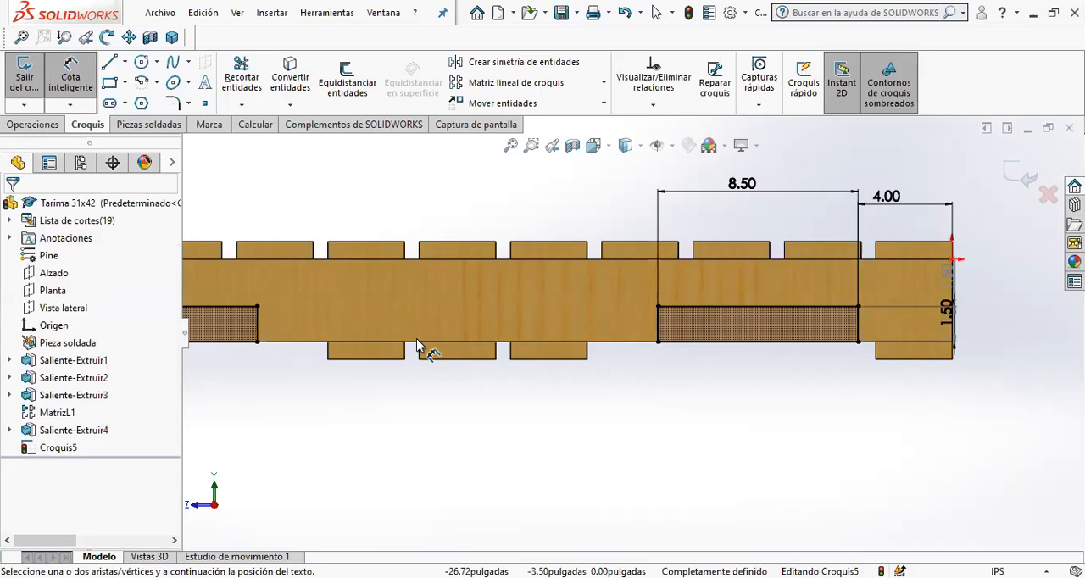
- Round the two upper corners of both rectangles with sketch fillets of 0.5 in radius
scroll(390, 314, up, 2)
click(172, 103)
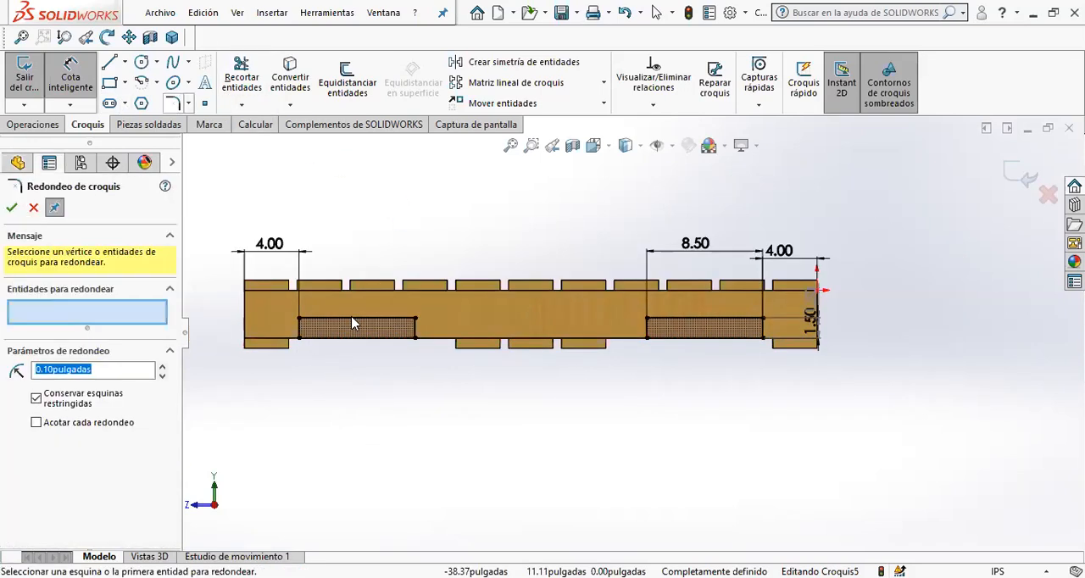
scroll(354, 320, down, 5)
text(1.)
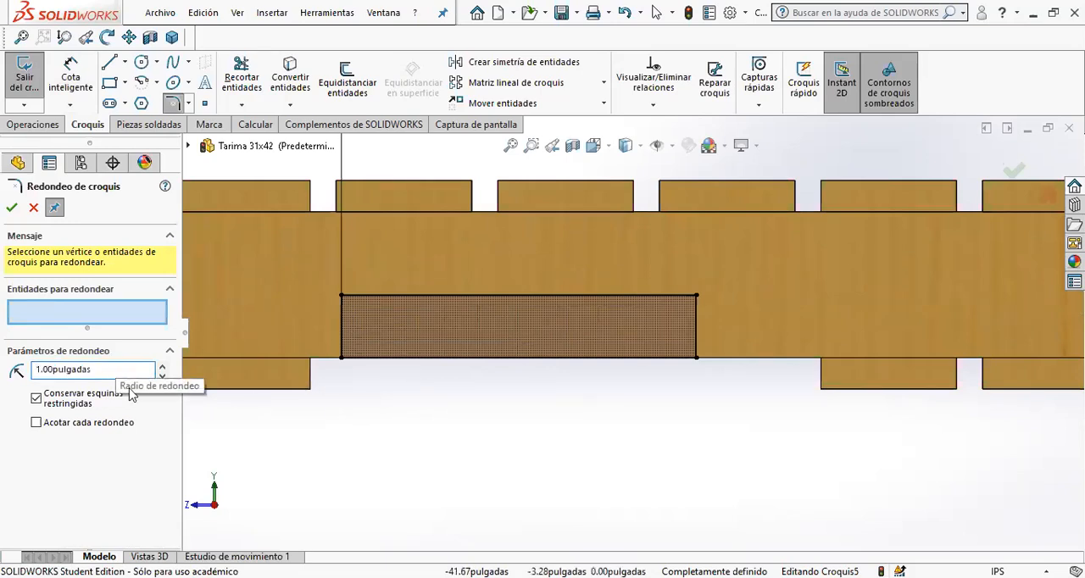
drag(91, 370, 3, 362)
text(.5)
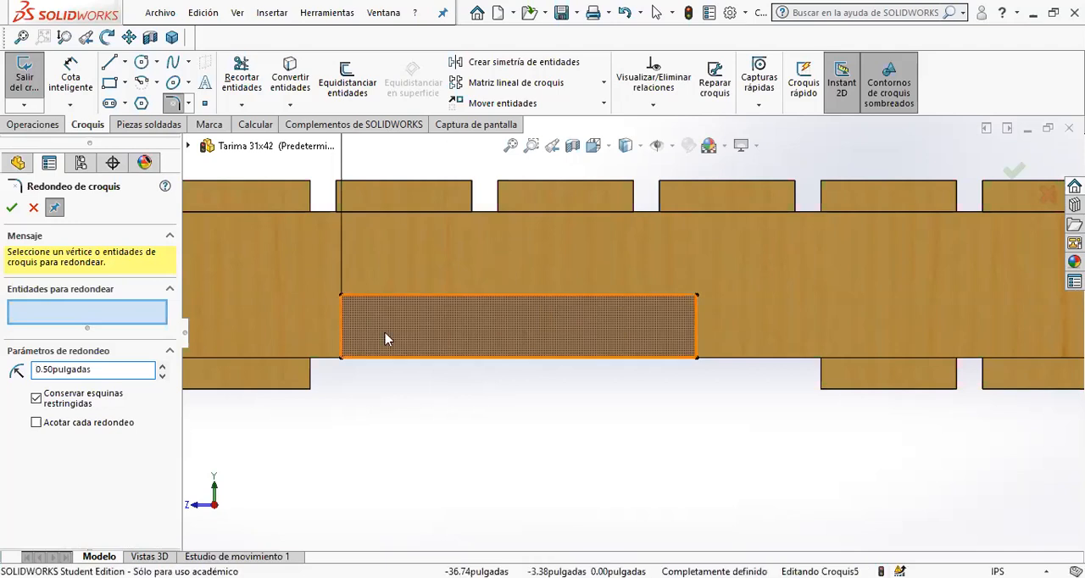
click(343, 299)
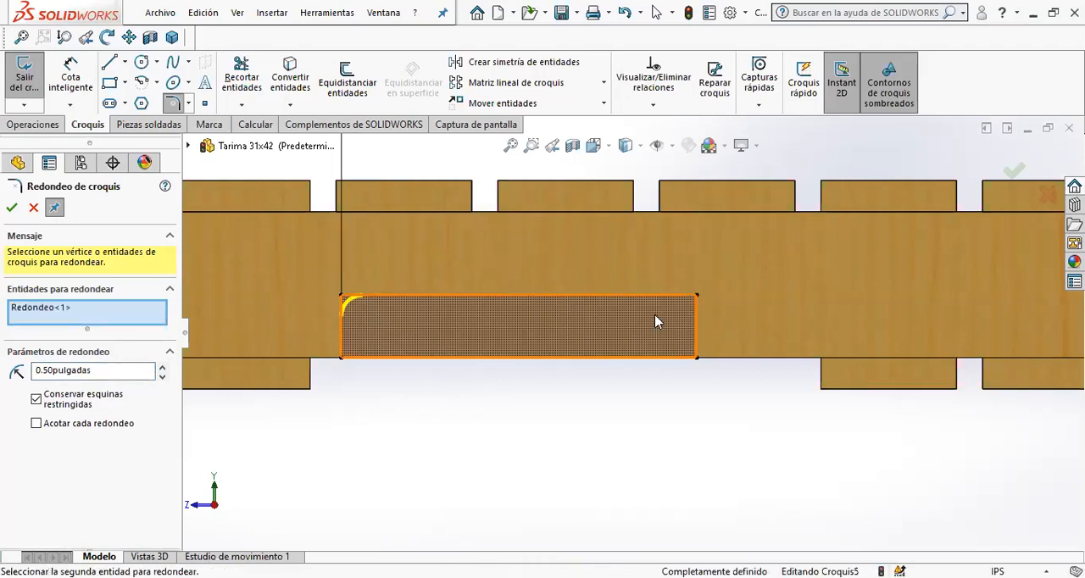
click(697, 296)
scroll(862, 362, up, 3)
click(828, 306)
click(1035, 308)
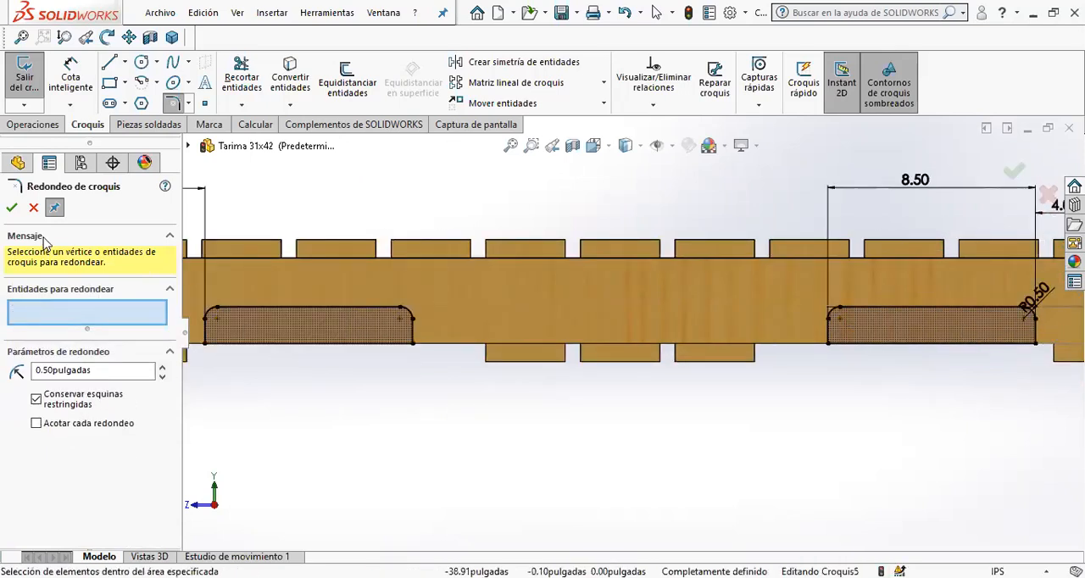
click(12, 208)
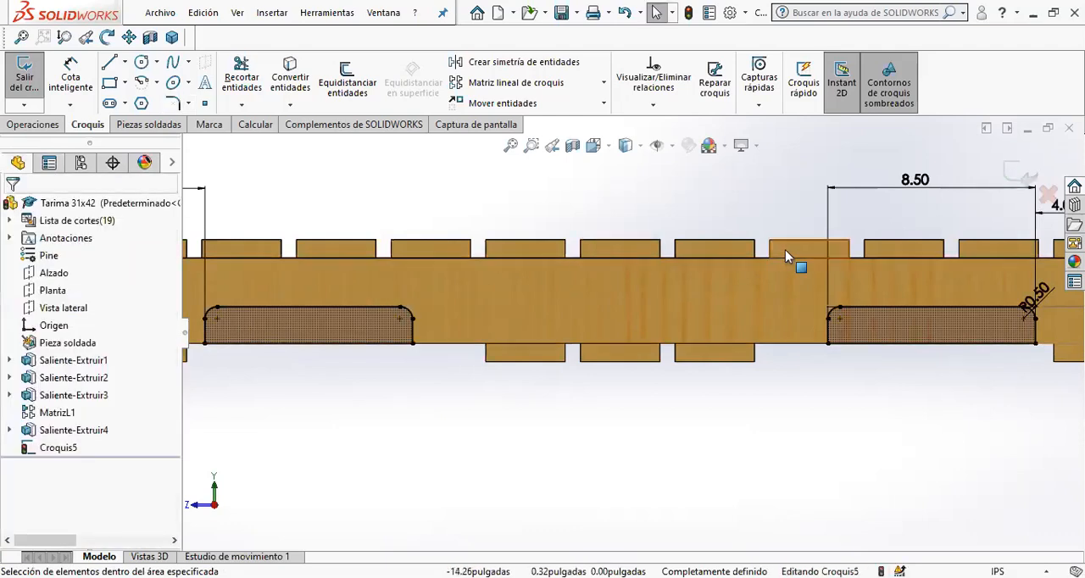
- Finish the notch sketch and extrude the cut through all (Por todo) of the pallet's beams
key(f)
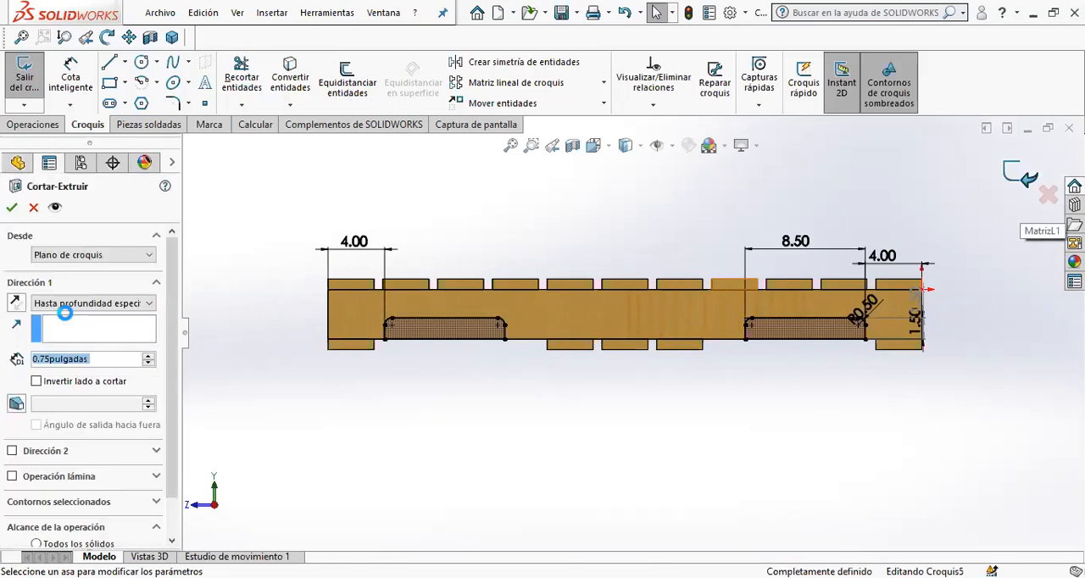
click(94, 303)
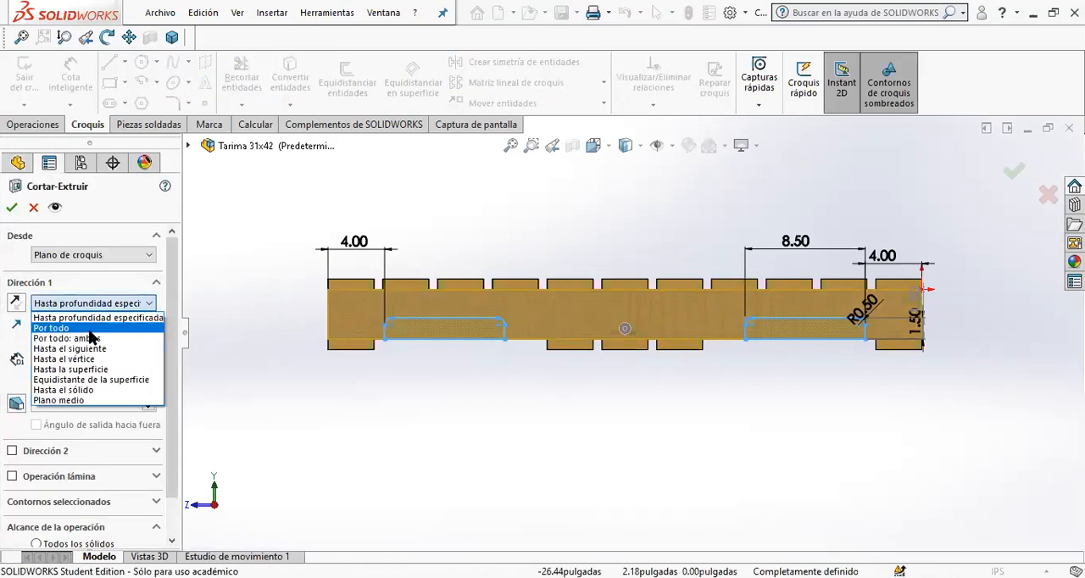
click(51, 328)
click(12, 207)
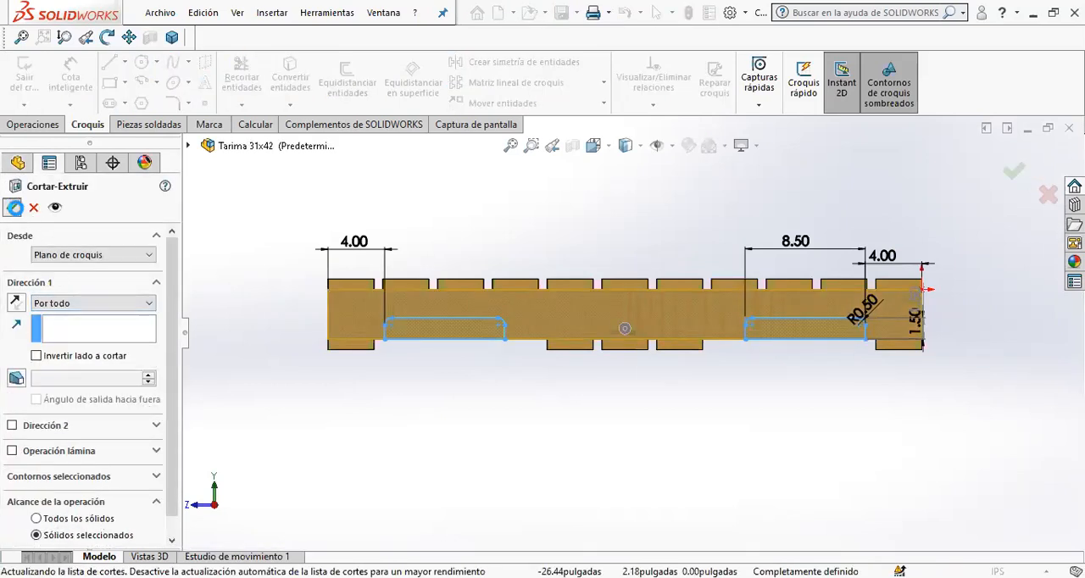
middle_drag(536, 421, 464, 474)
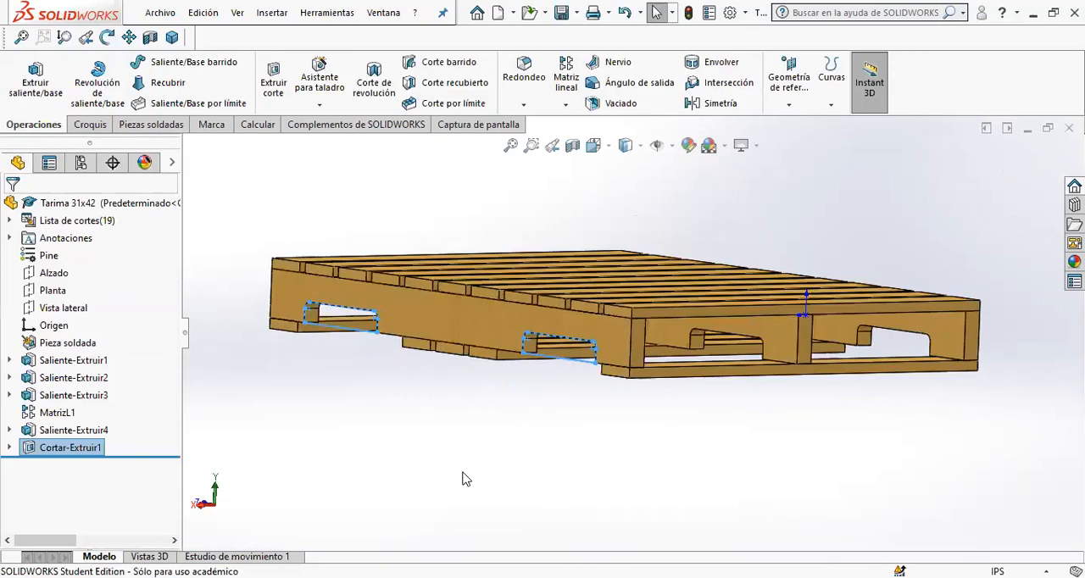
click(477, 417)
- Expand the cut list (Lista de cortes) in the feature tree and widen the tree to show its item names
scroll(475, 415, up, 4)
middle_drag(553, 395, 601, 503)
scroll(589, 281, down, 4)
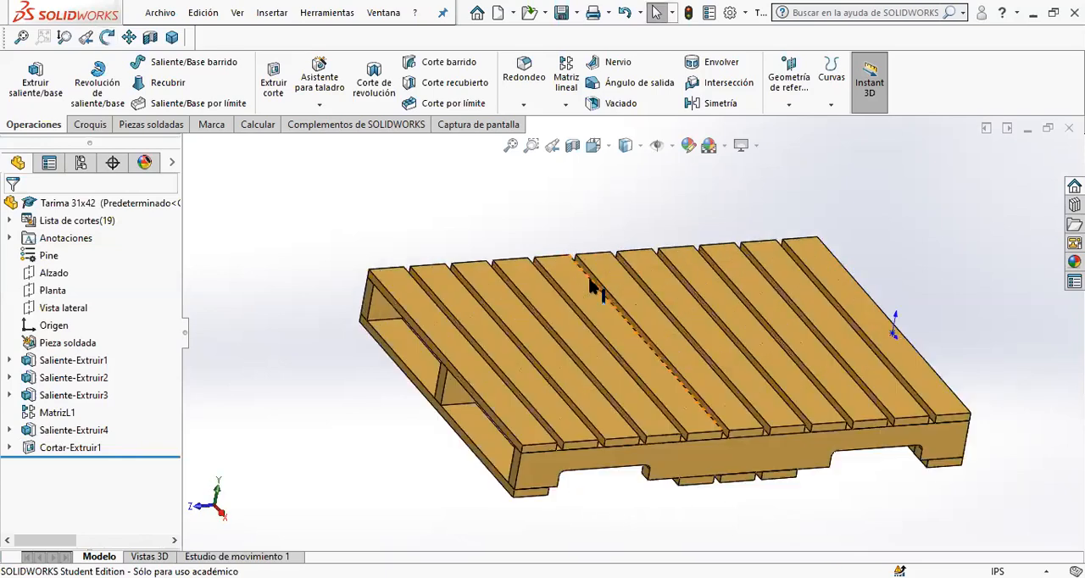
scroll(380, 316, up, 2)
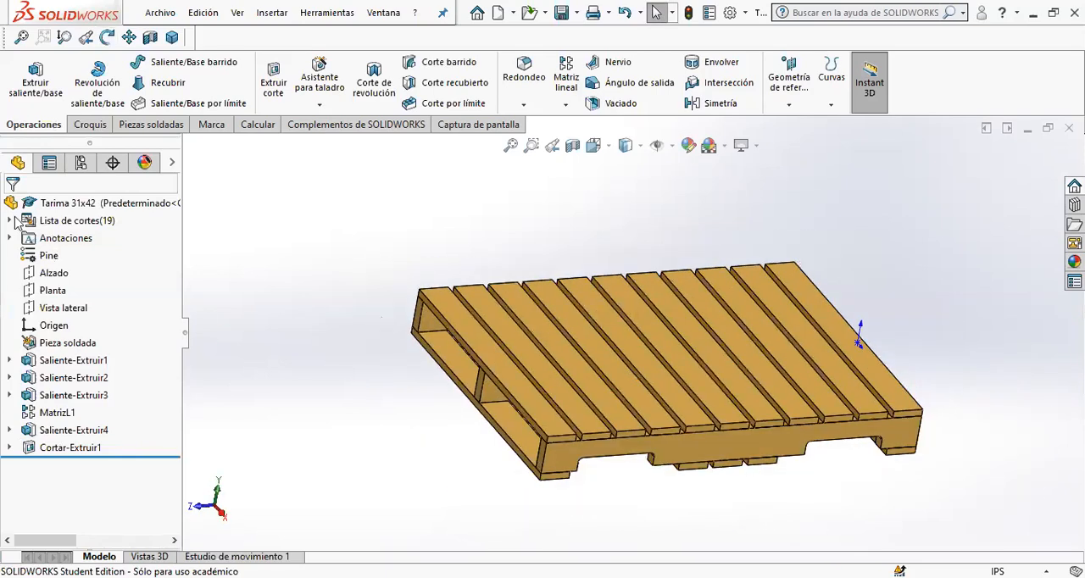
click(10, 221)
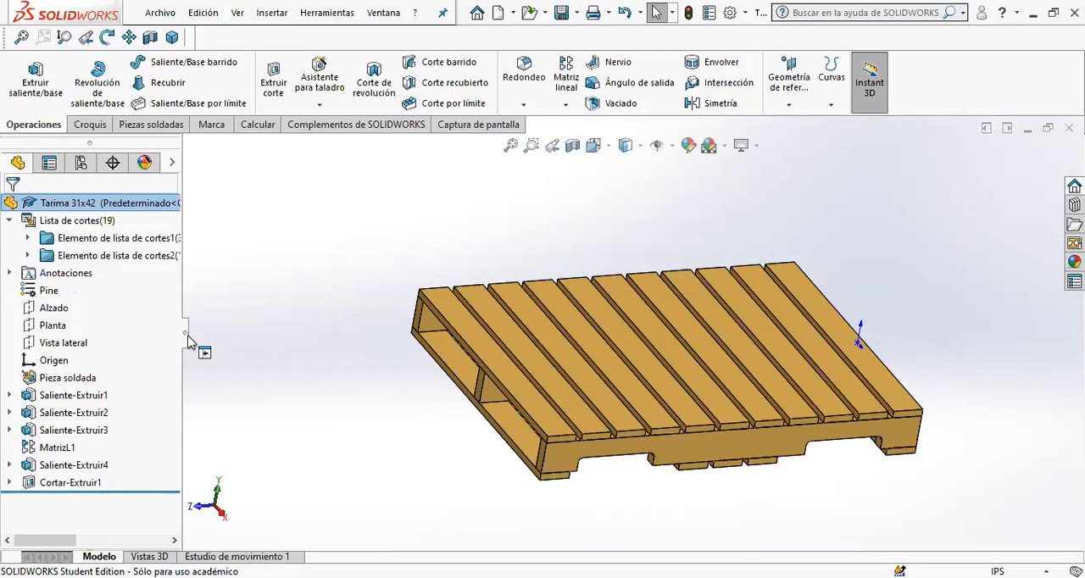
drag(185, 336, 290, 335)
- Toggle the cut list's automatic updating (Actualizar automáticamente) off and back on
right_click(49, 225)
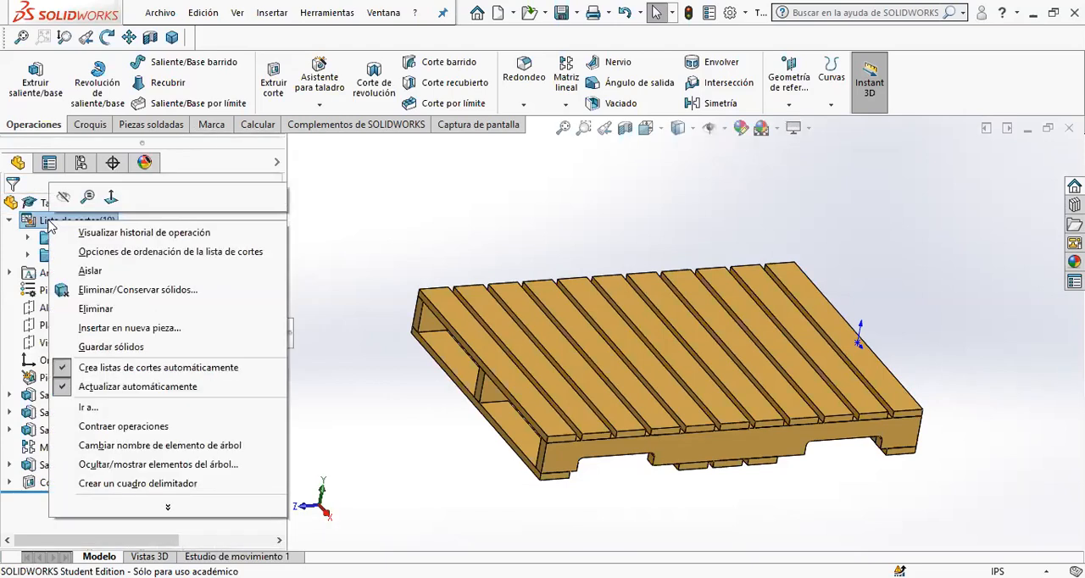
click(133, 390)
right_click(73, 227)
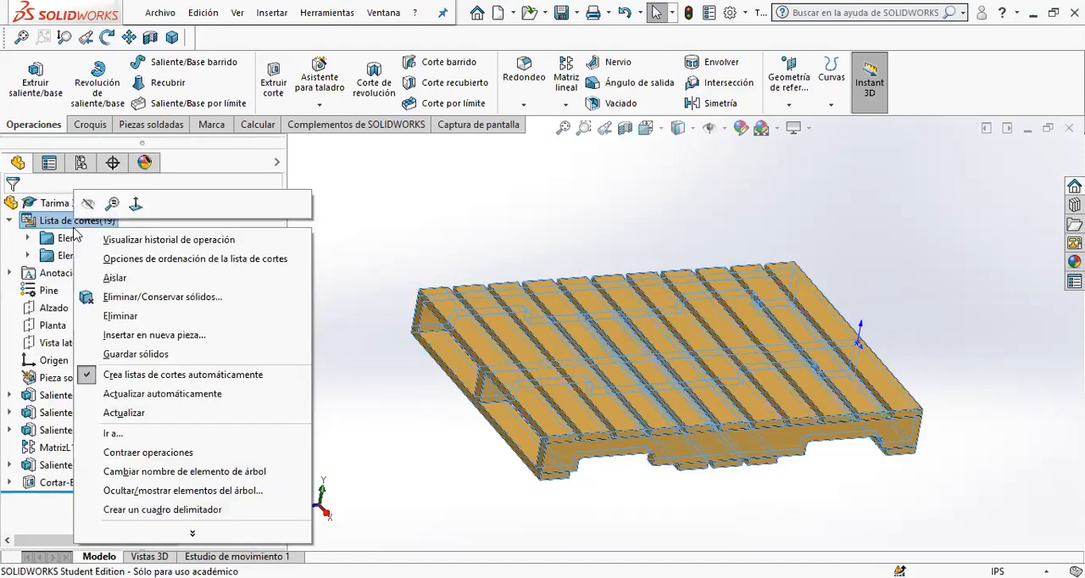
click(123, 391)
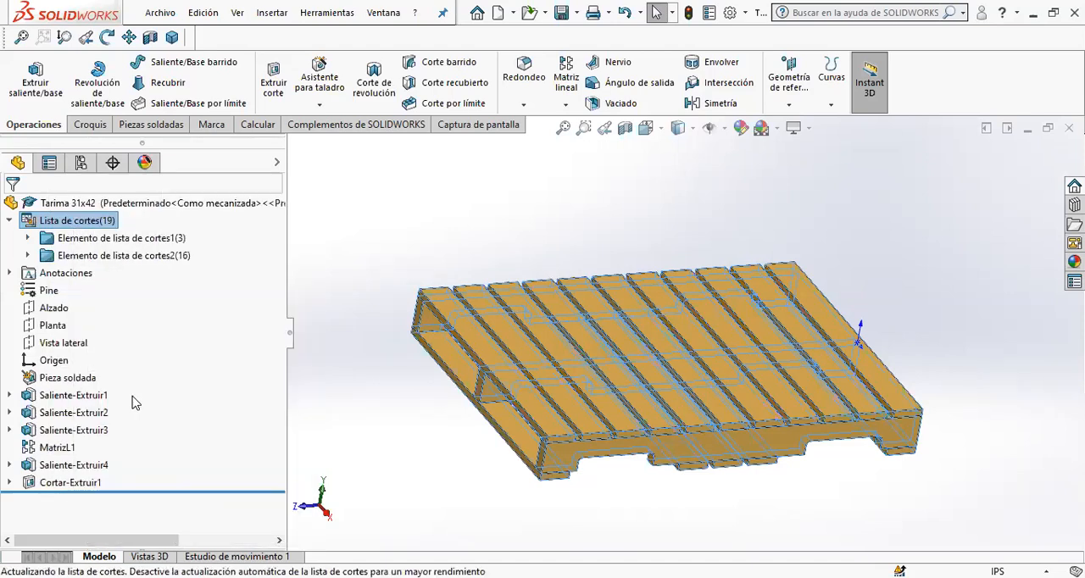
- Expand both cut list items, highlight the notched beam bodies in the first one, and collapse both items again
click(27, 255)
click(27, 220)
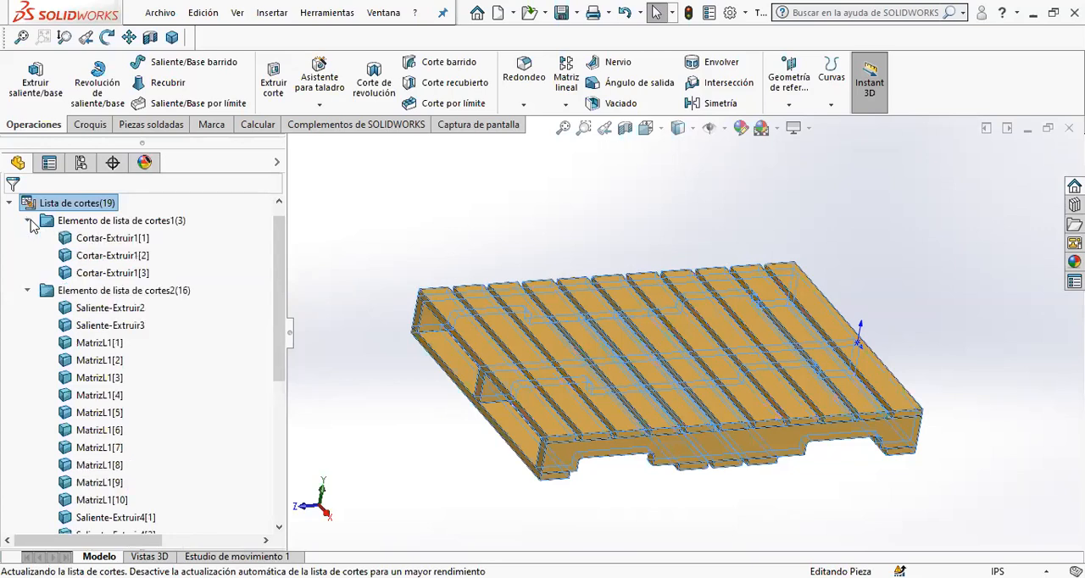
click(108, 237)
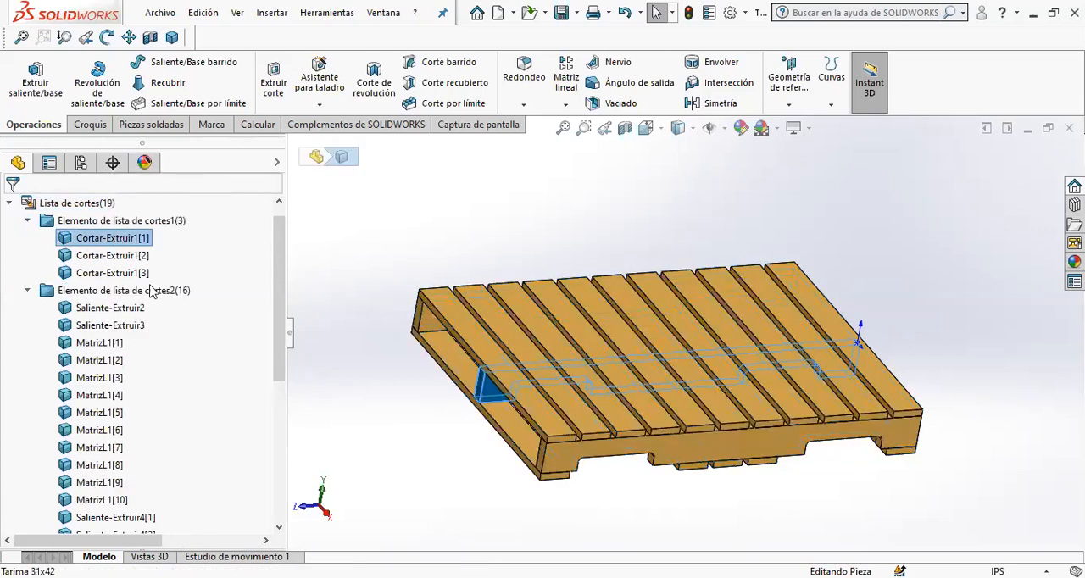
click(118, 278)
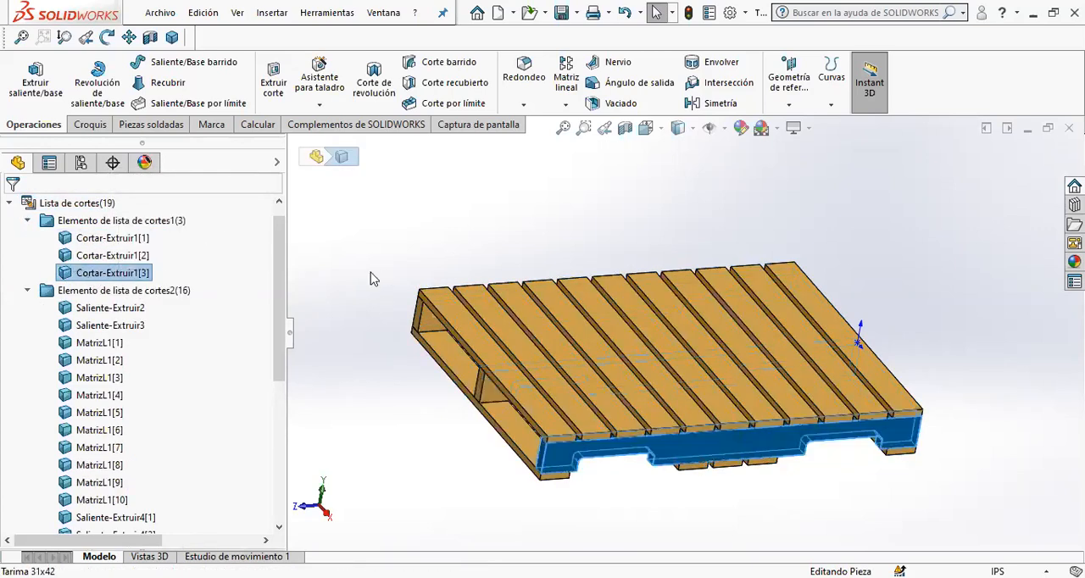
click(311, 285)
click(28, 220)
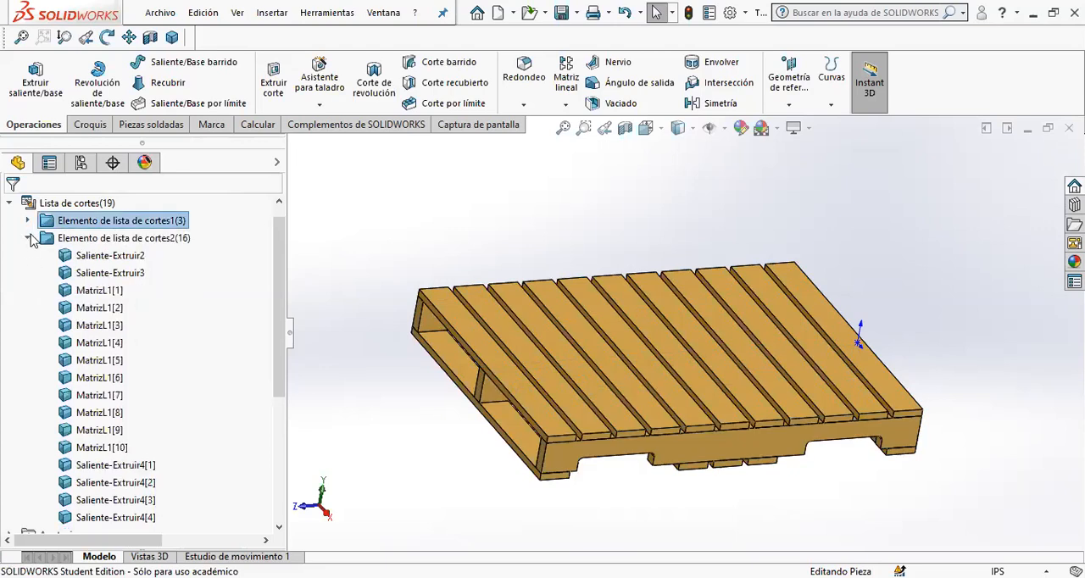
click(29, 238)
- Activate the pallet's Predeterminado<Como soldada> configuration and return to the feature tree
click(81, 163)
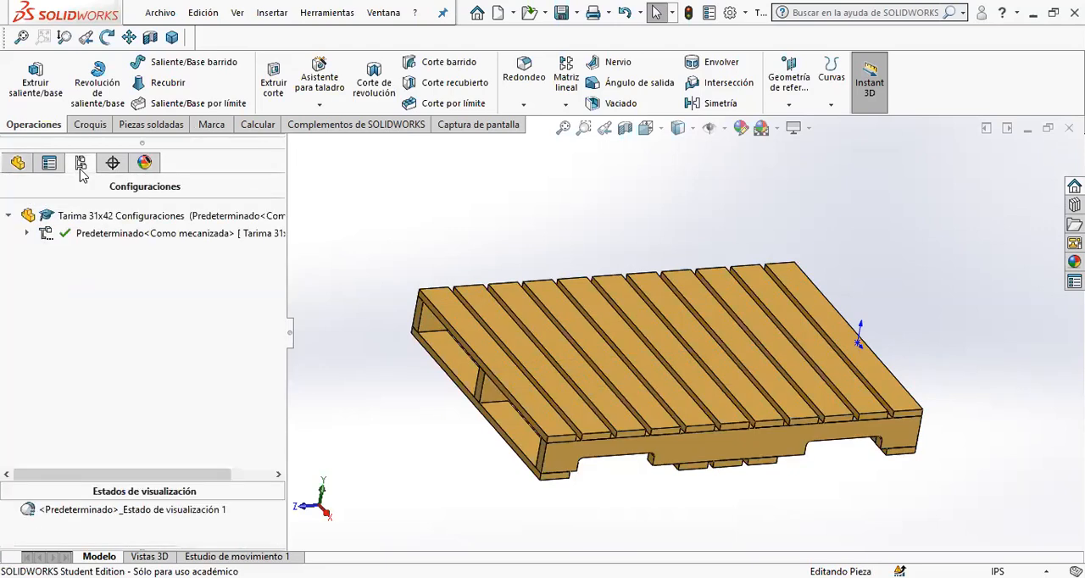
click(27, 234)
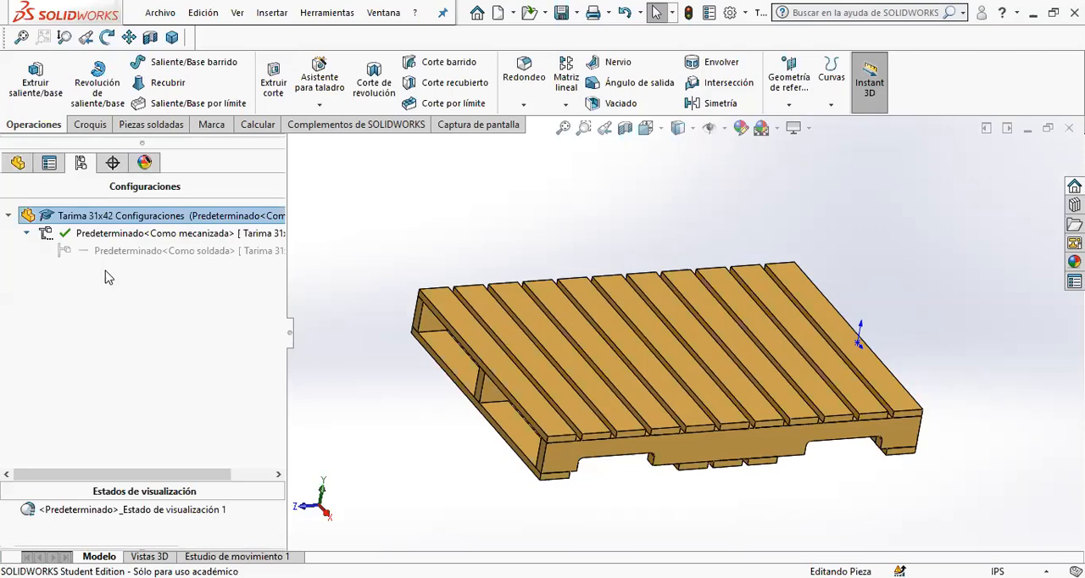
double_click(183, 249)
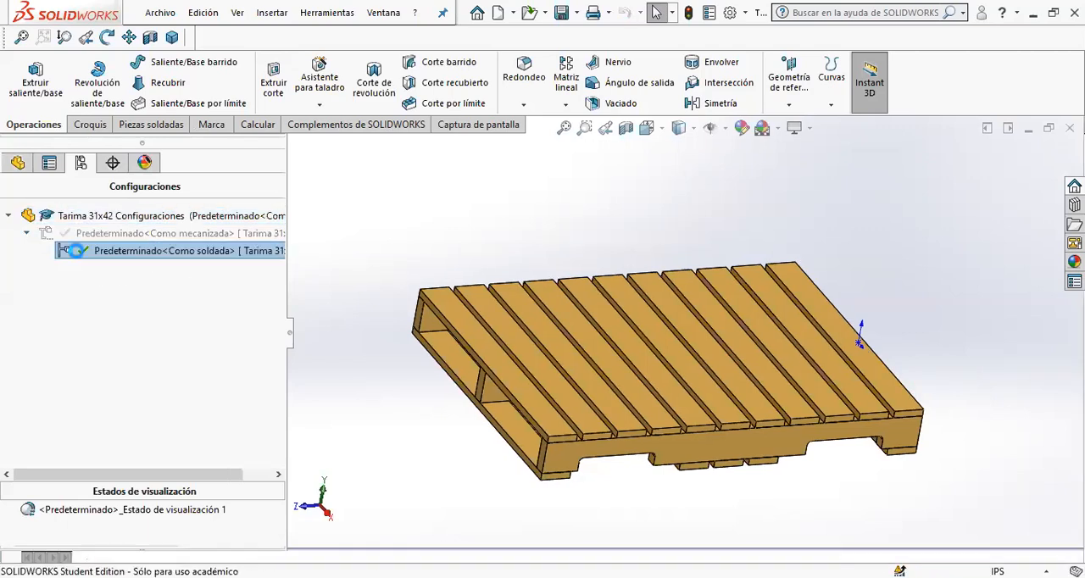
click(18, 162)
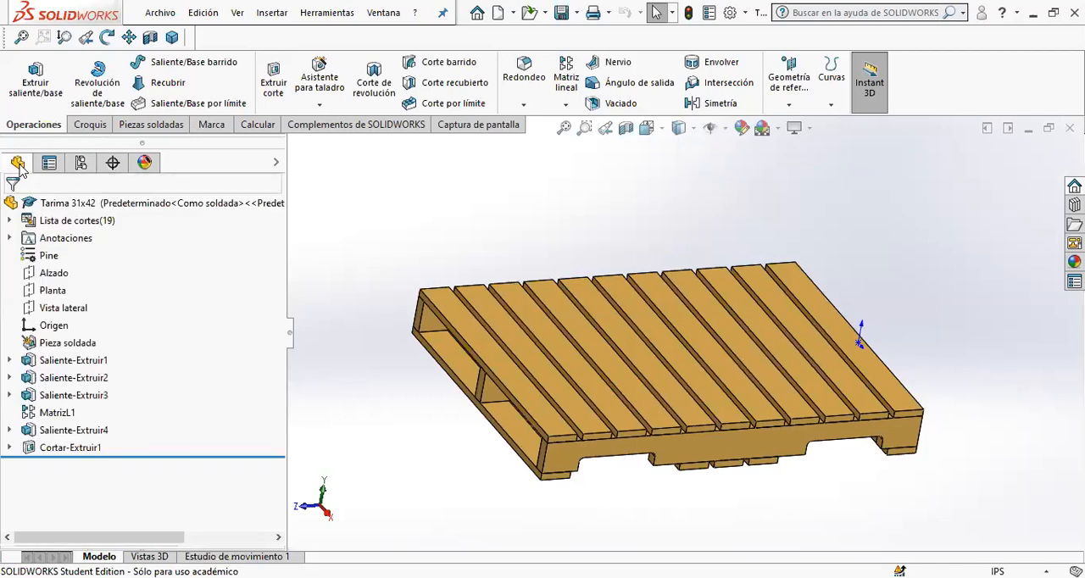
- Expand the cut list of the as-welded configuration and examine which beams and boards each item contains from several angles
click(9, 221)
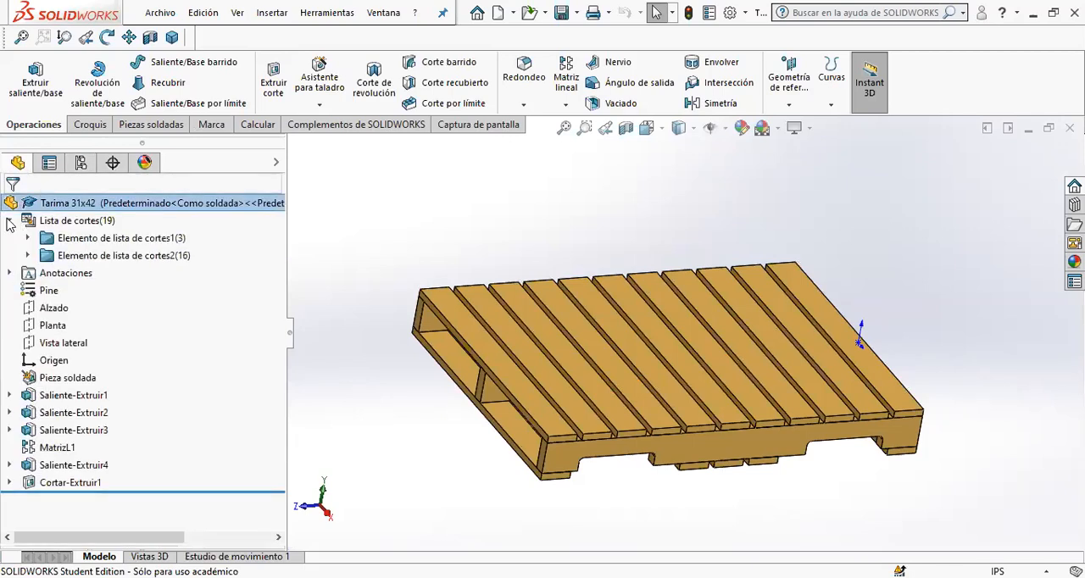
click(122, 239)
click(117, 262)
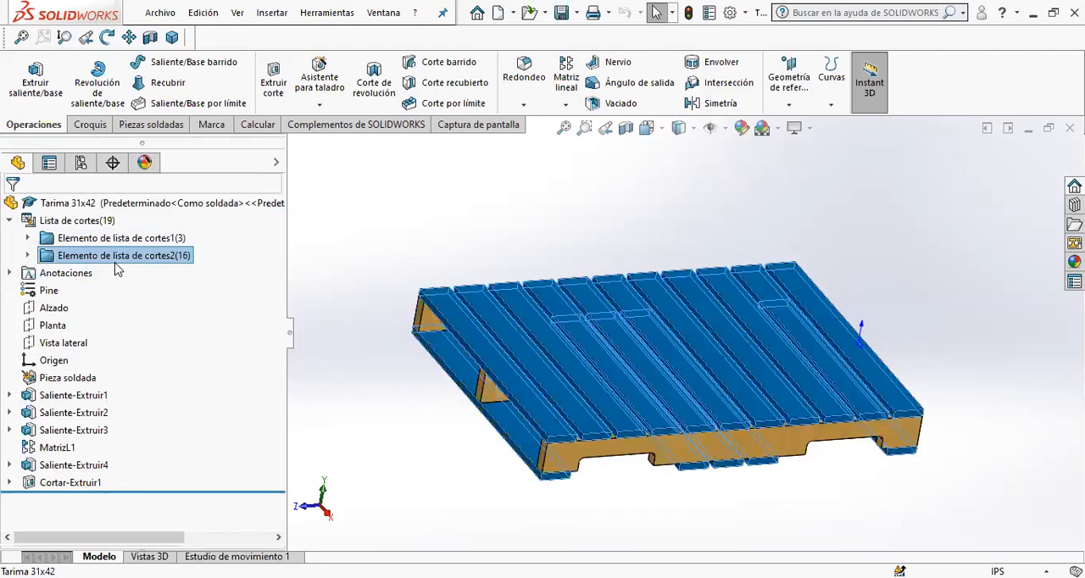
middle_drag(525, 417, 593, 373)
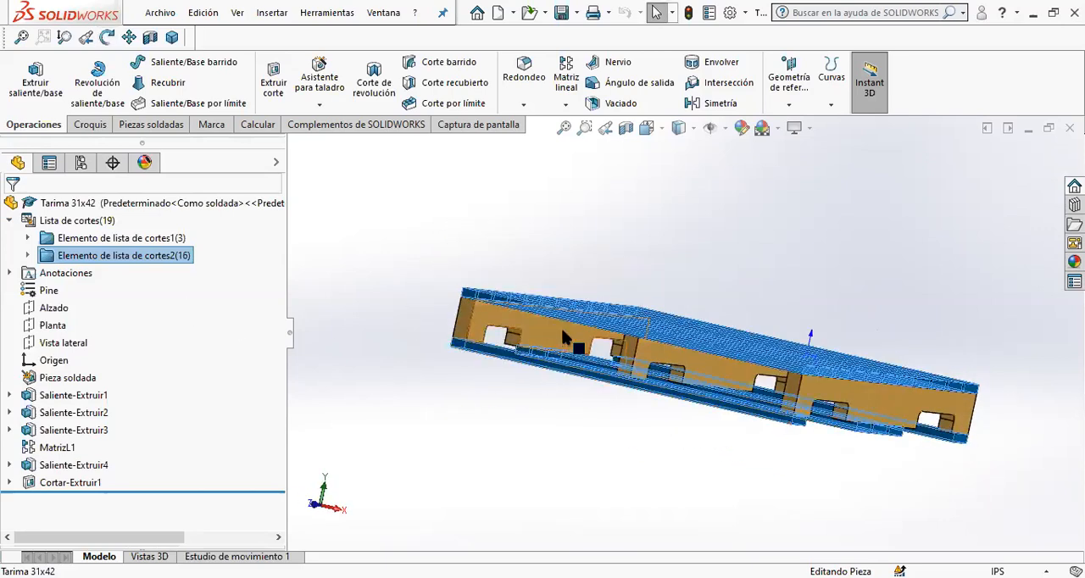
click(691, 366)
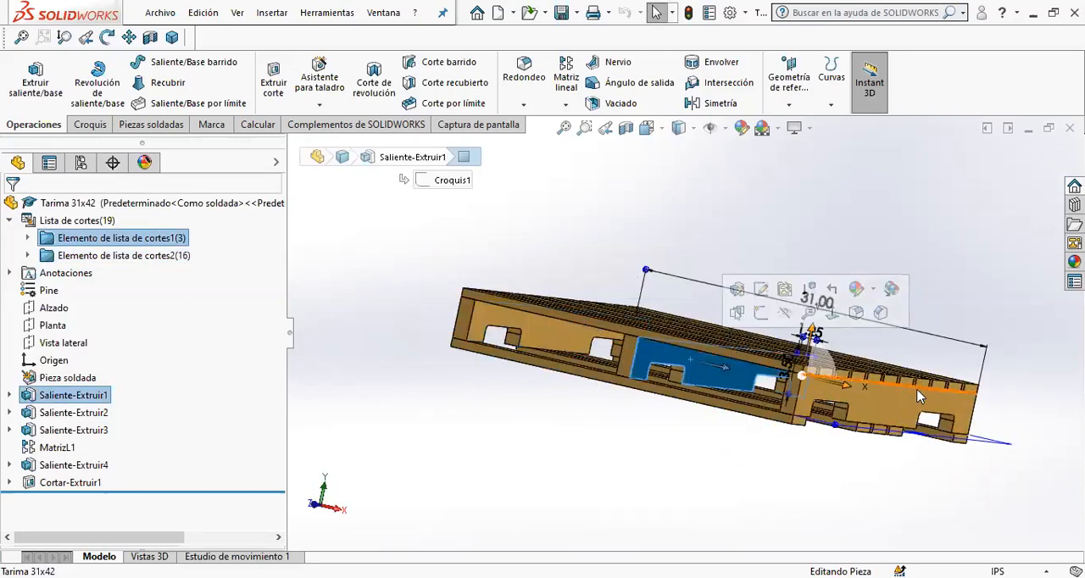
click(850, 398)
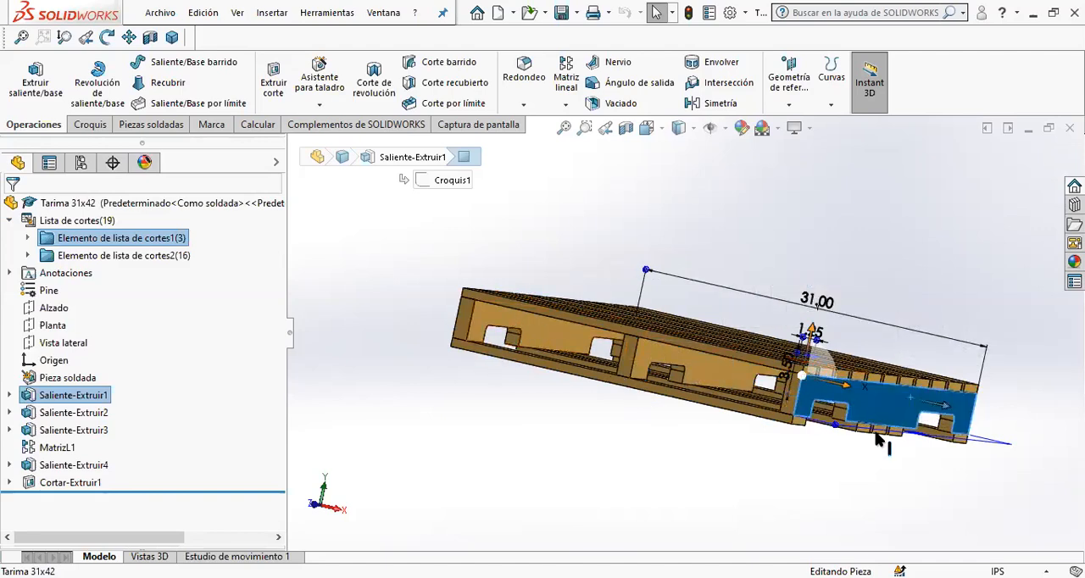
middle_drag(667, 382, 613, 443)
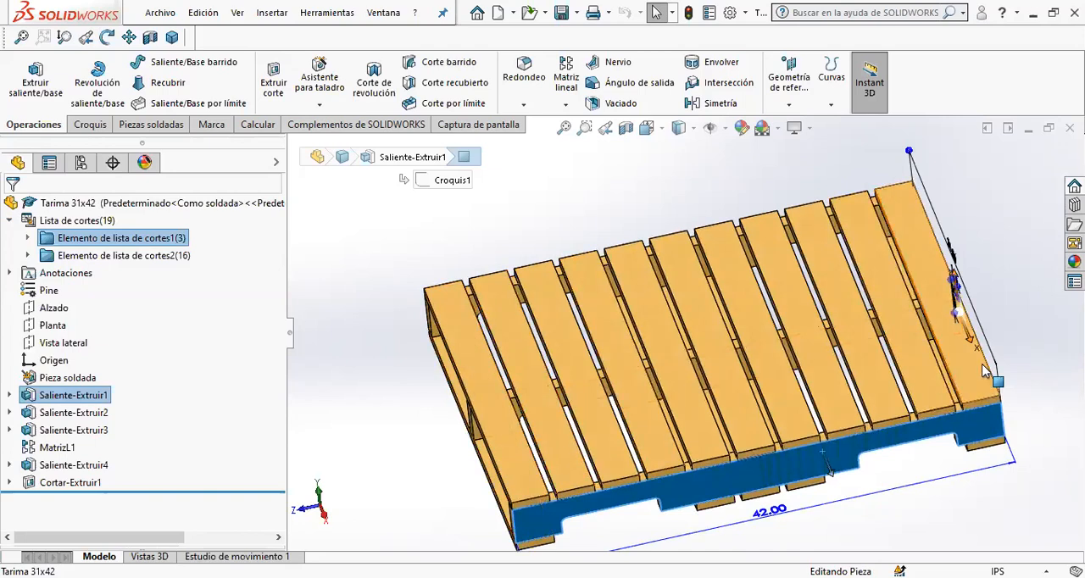
click(429, 416)
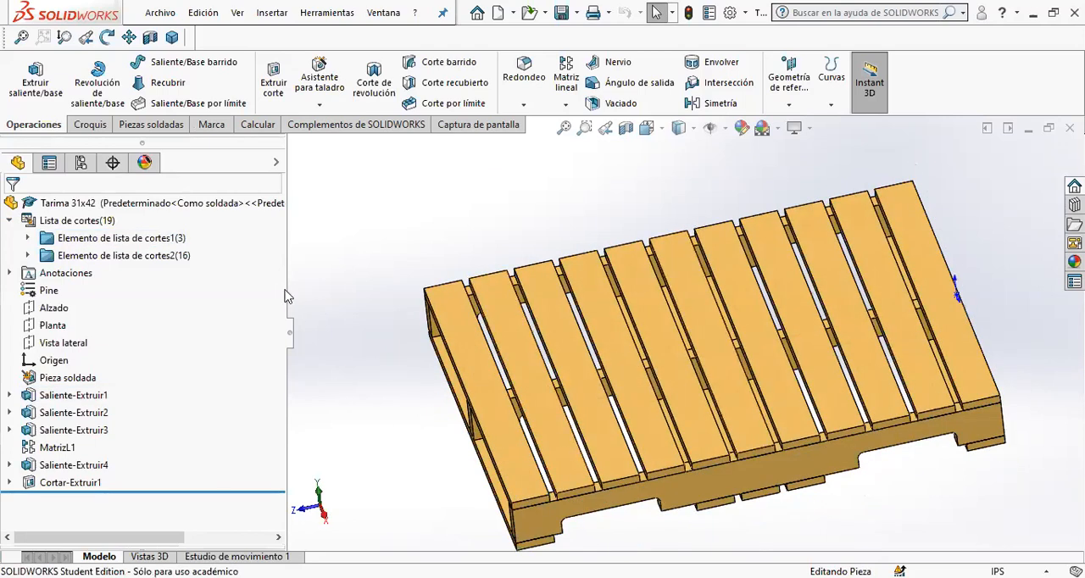
middle_drag(509, 382, 552, 336)
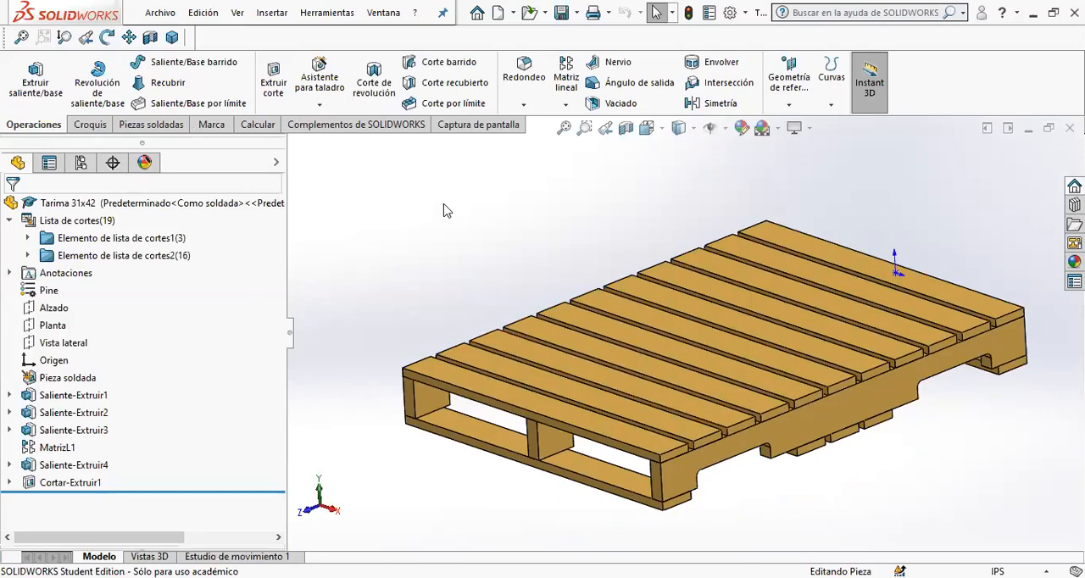
- Create a drawing from the pallet part using the A4 CursoCAD mm Landscape template in the CSWA group
click(169, 20)
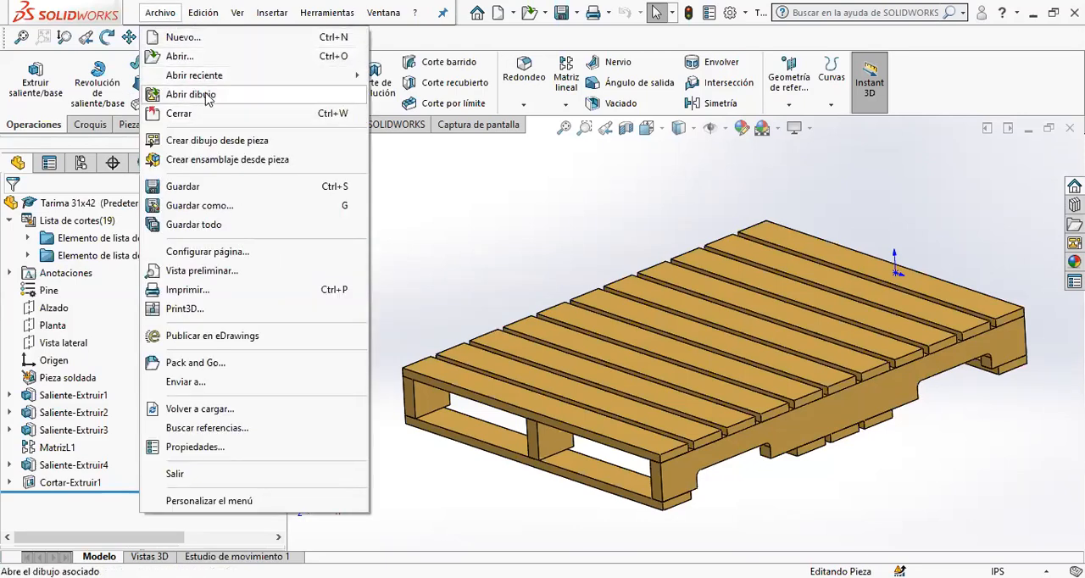
click(211, 141)
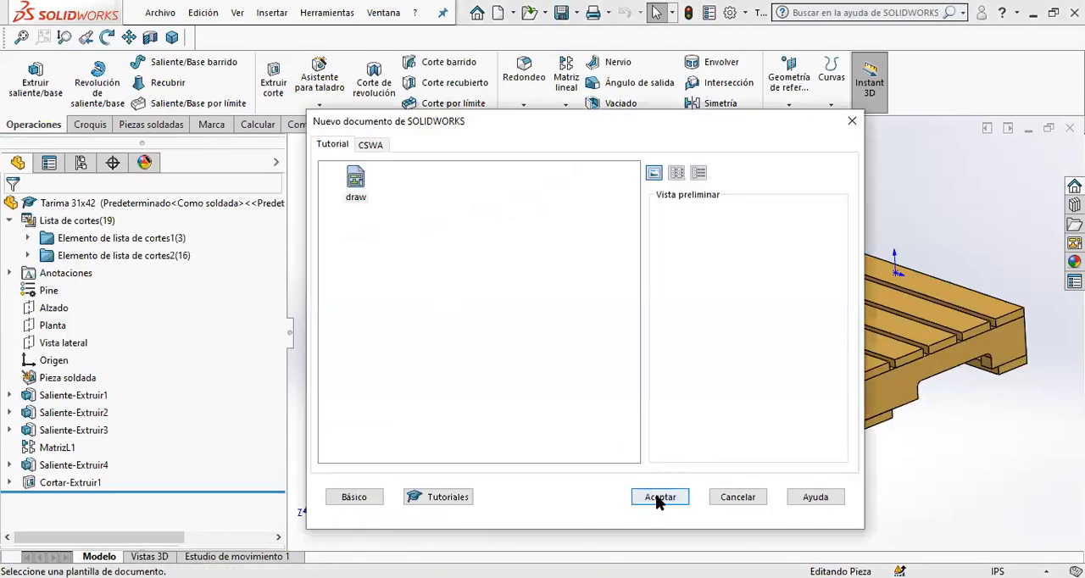
click(370, 148)
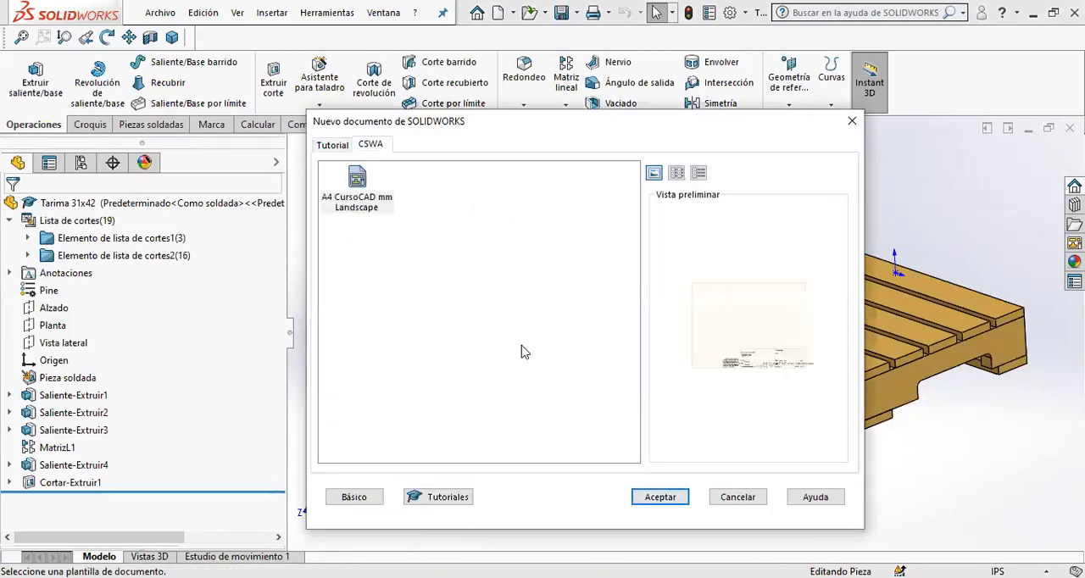
click(663, 500)
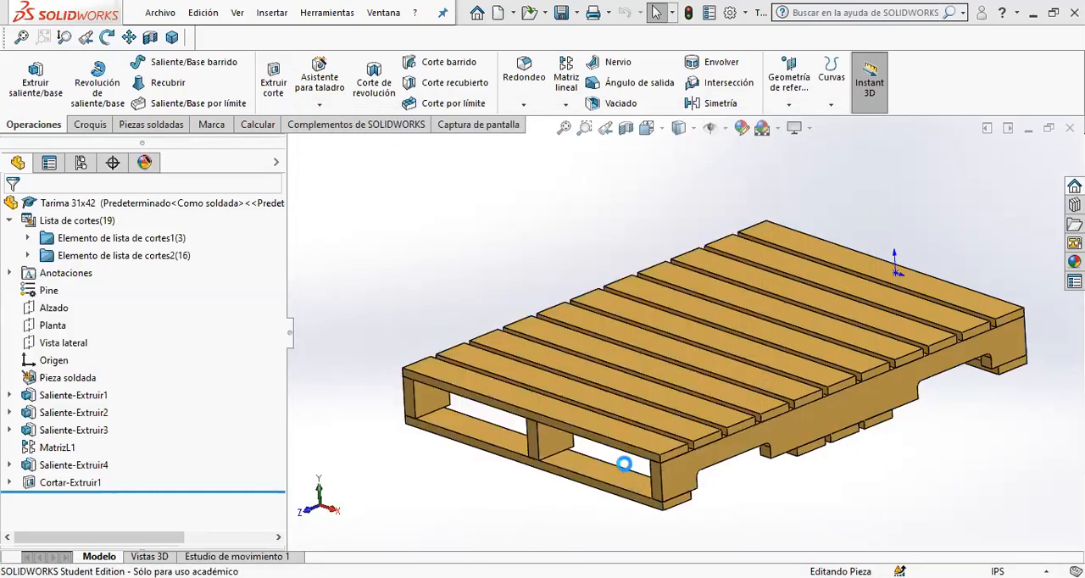
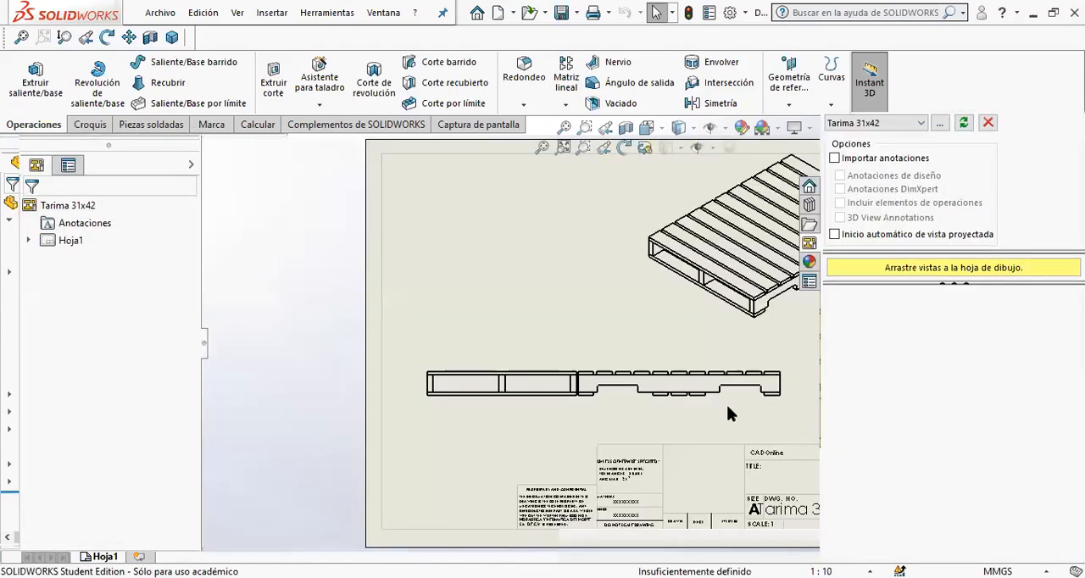
- Finish placing the projected views, then move the side view away from the front view and bring the isometric view inside the sheet border
click(749, 423)
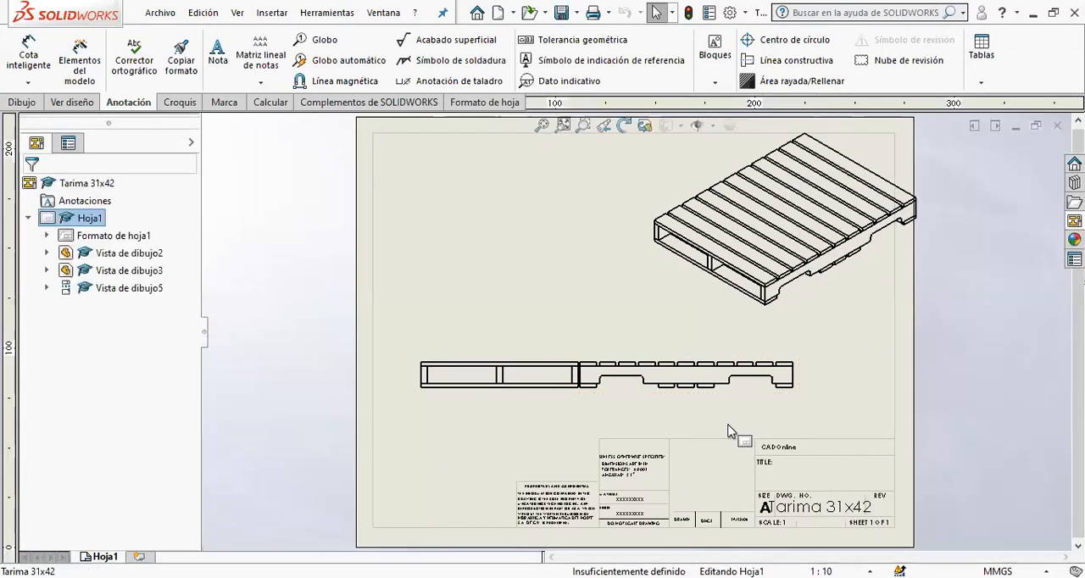
drag(743, 405, 814, 400)
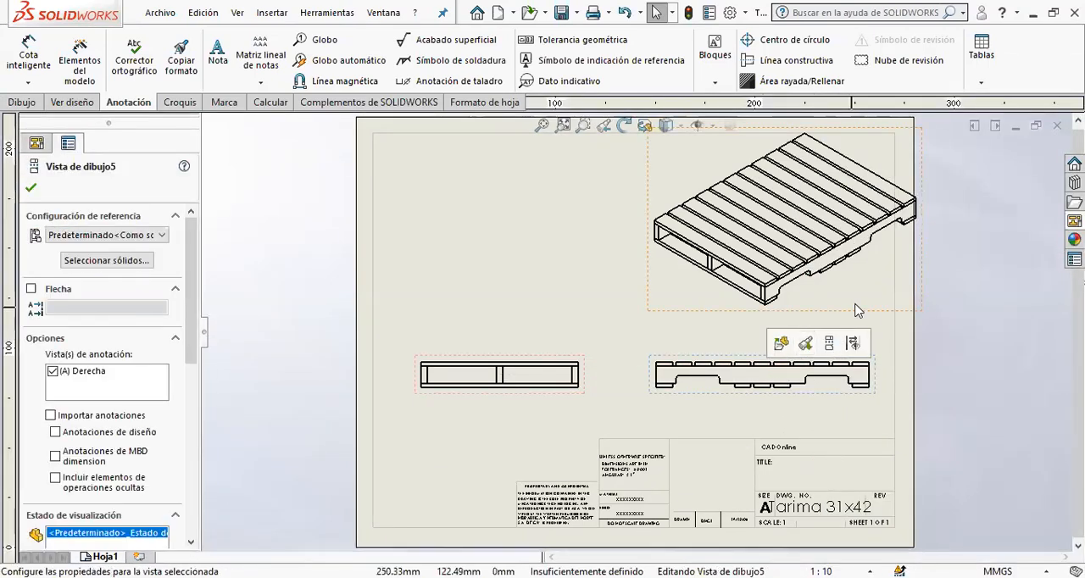
drag(883, 313, 854, 340)
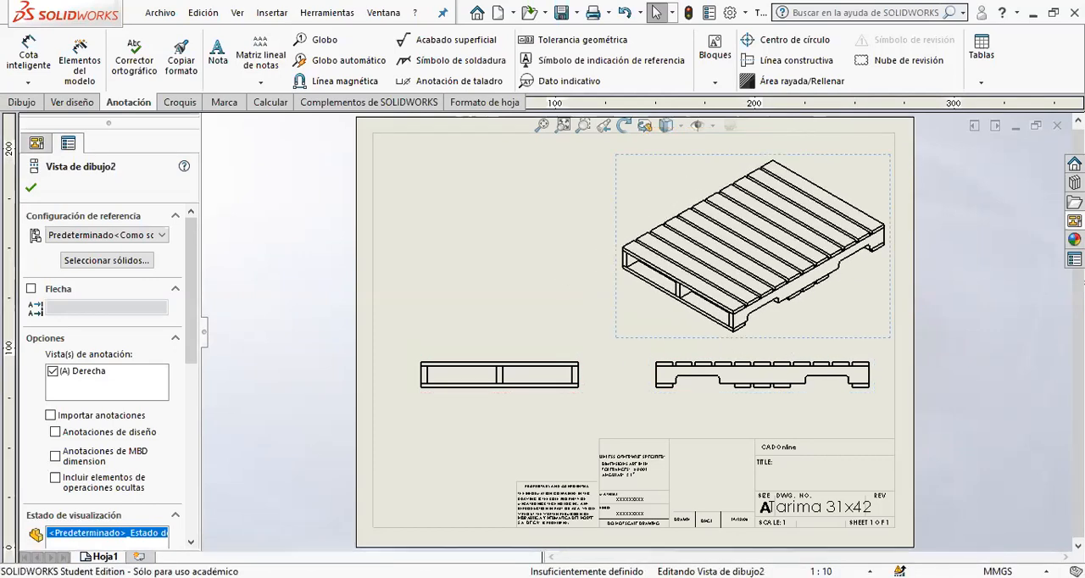
- Insert a weldment cut list table with the cut list template at the sheet's upper-left corner and narrow it to clear the isometric view
click(981, 50)
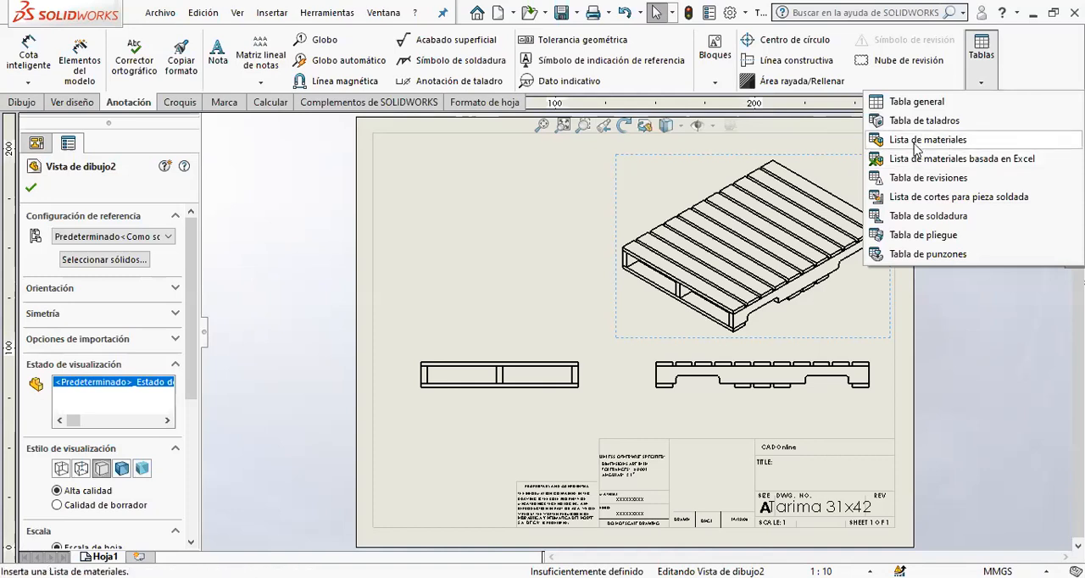
click(942, 200)
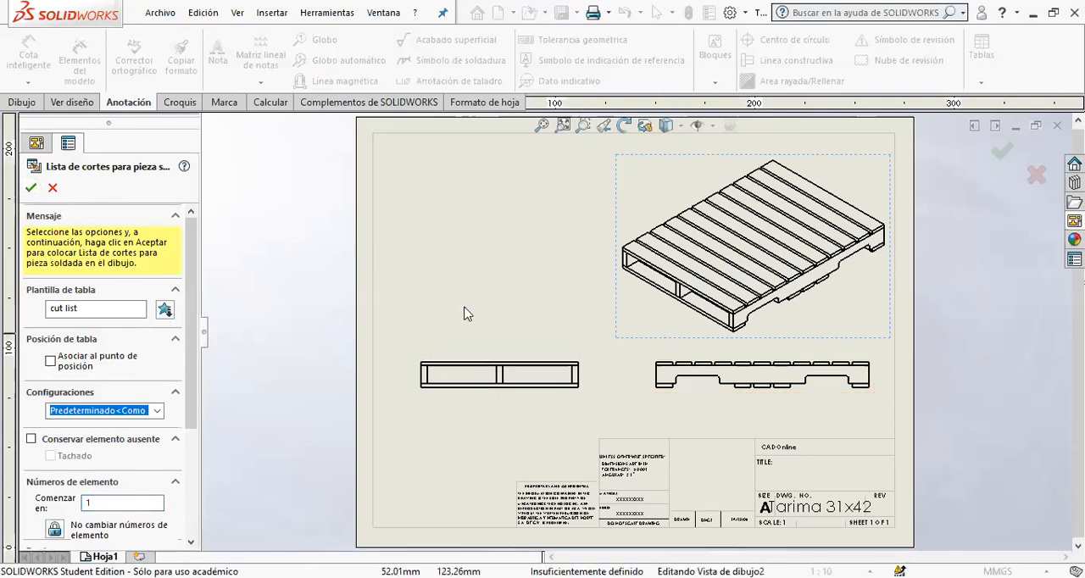
click(28, 188)
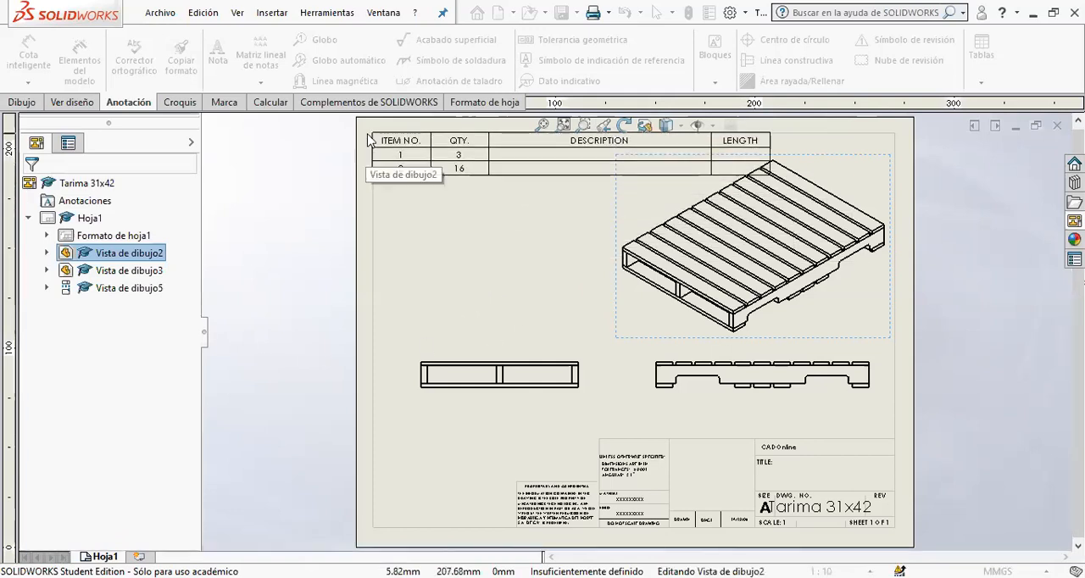
click(368, 134)
click(773, 174)
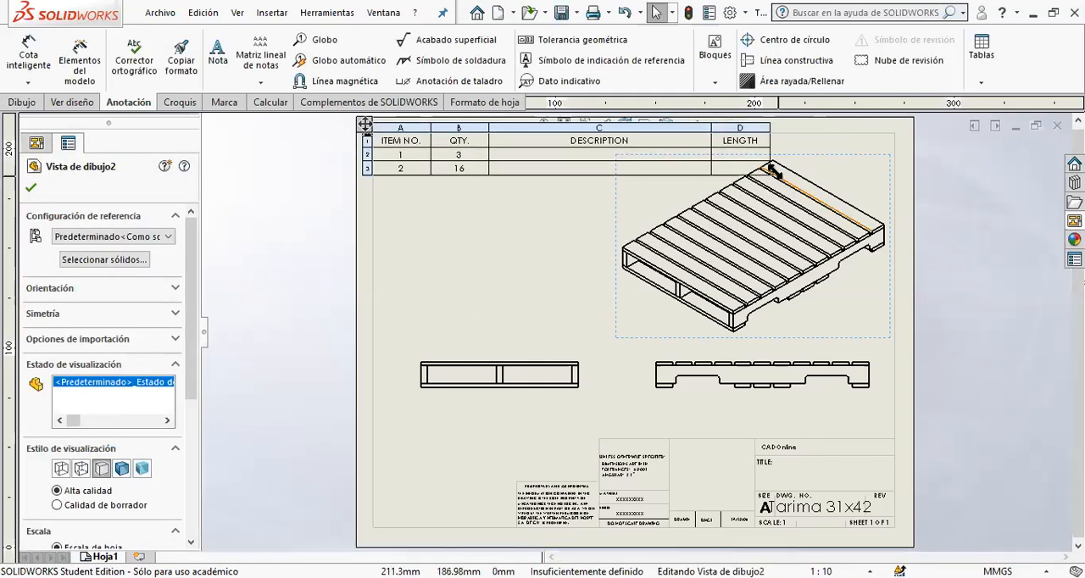
drag(515, 155, 600, 217)
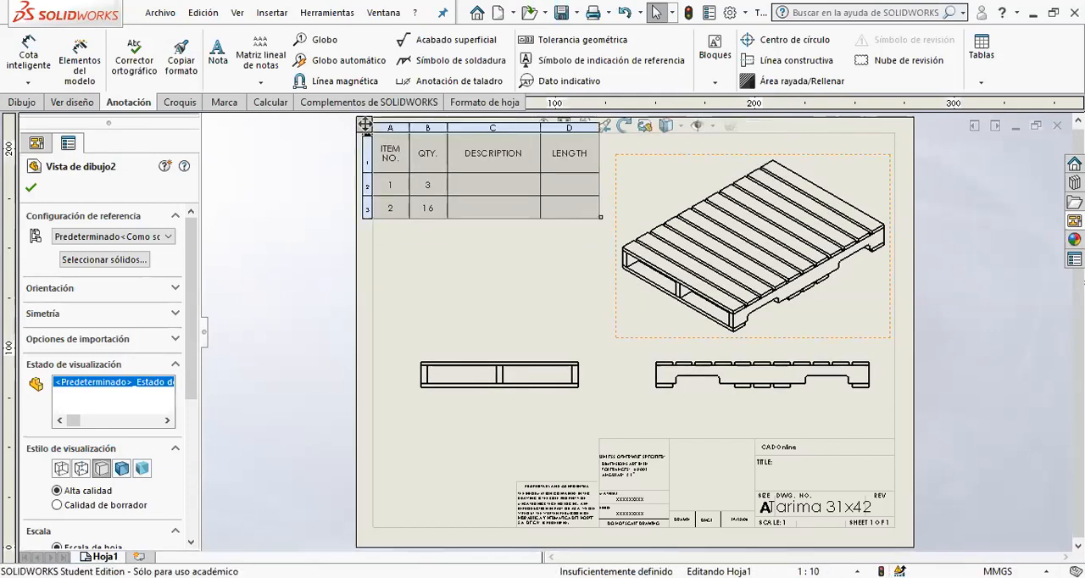
click(492, 415)
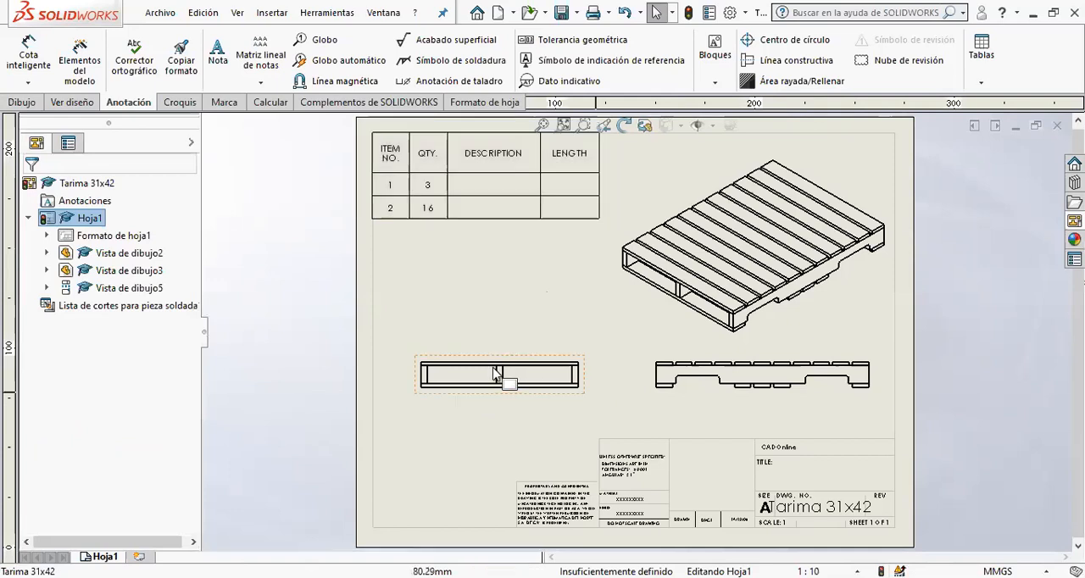
- Open the Tarima 31x42 part from the isometric drawing view
click(659, 316)
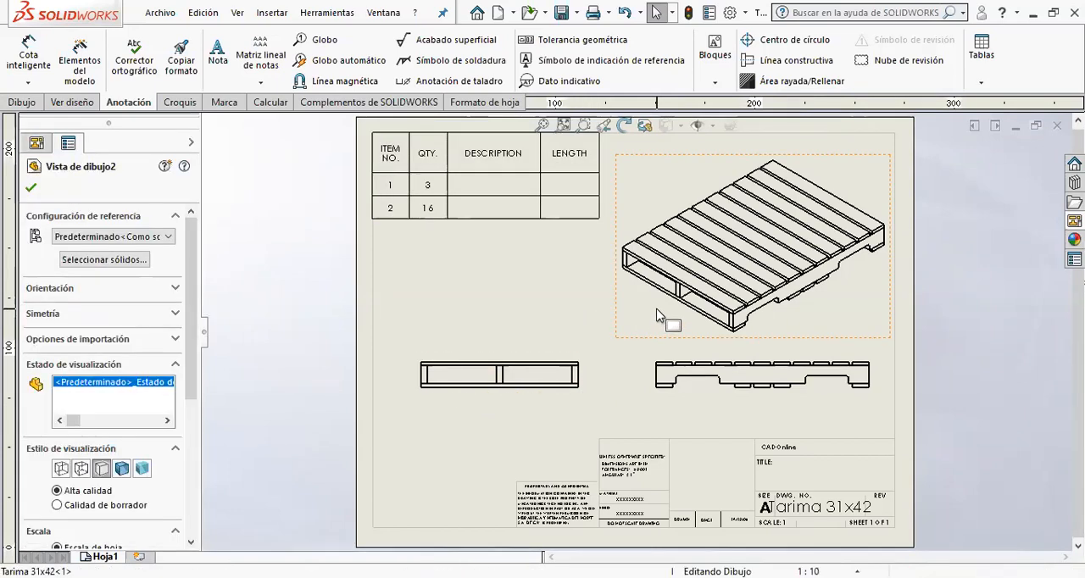
right_click(659, 317)
click(697, 137)
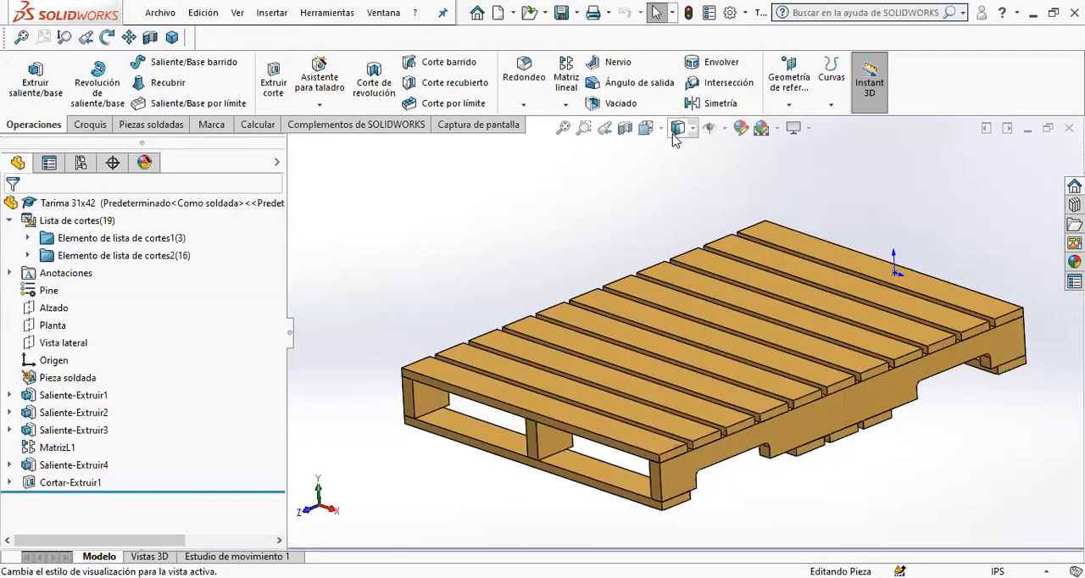
- Add a text property named DESCRIPCION to the first cut list item, Elemento de lista de cortes1
right_click(110, 246)
click(165, 276)
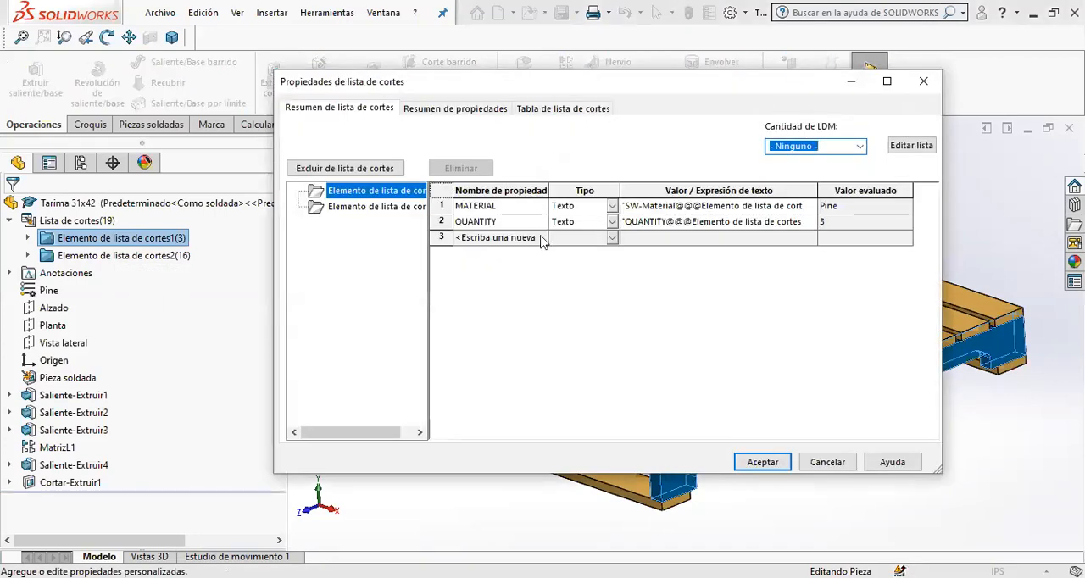
click(541, 240)
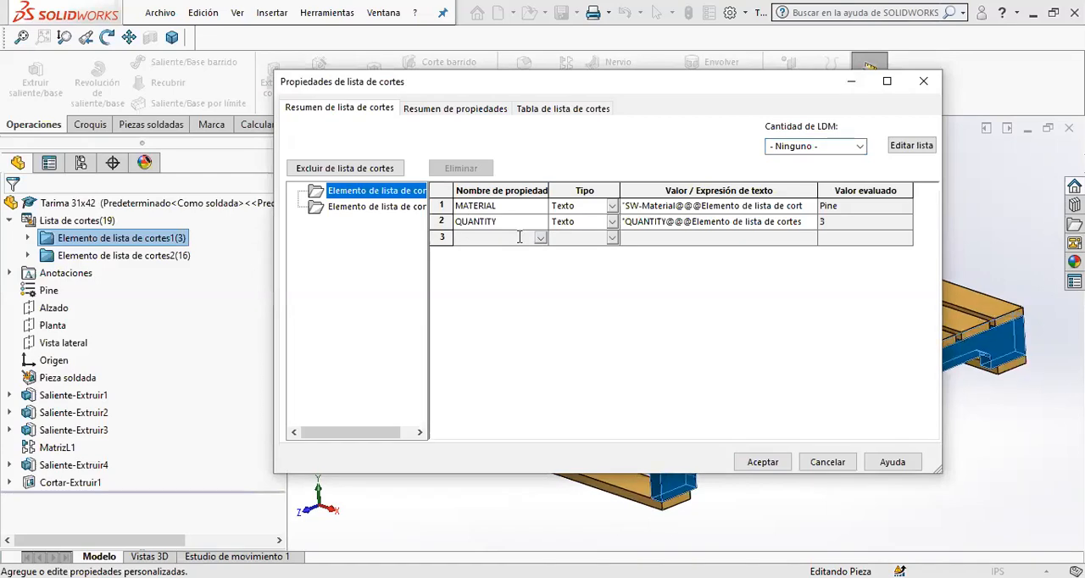
text(DESCRIPCION)
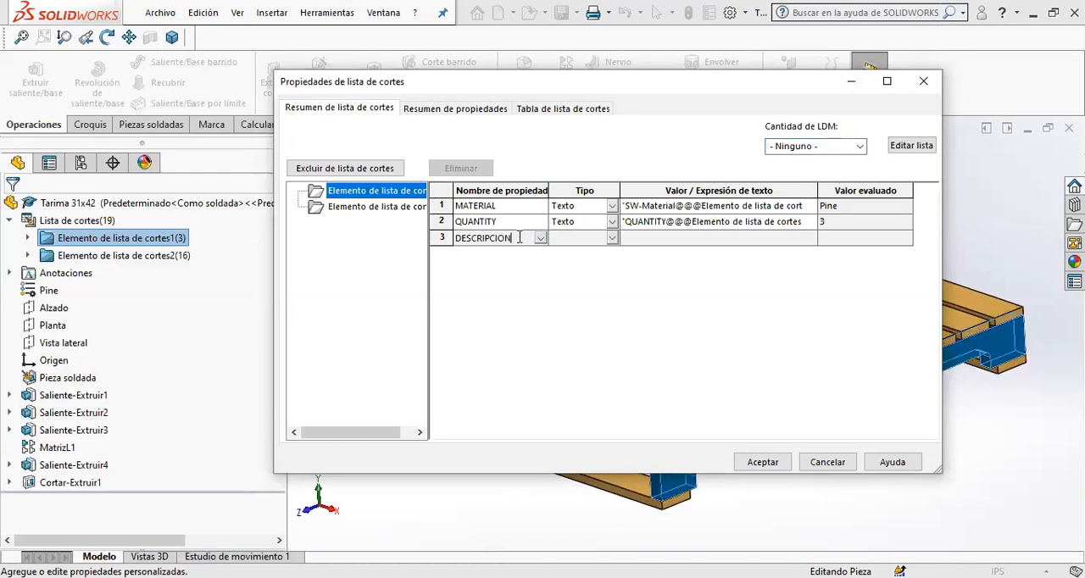
key(Tab)
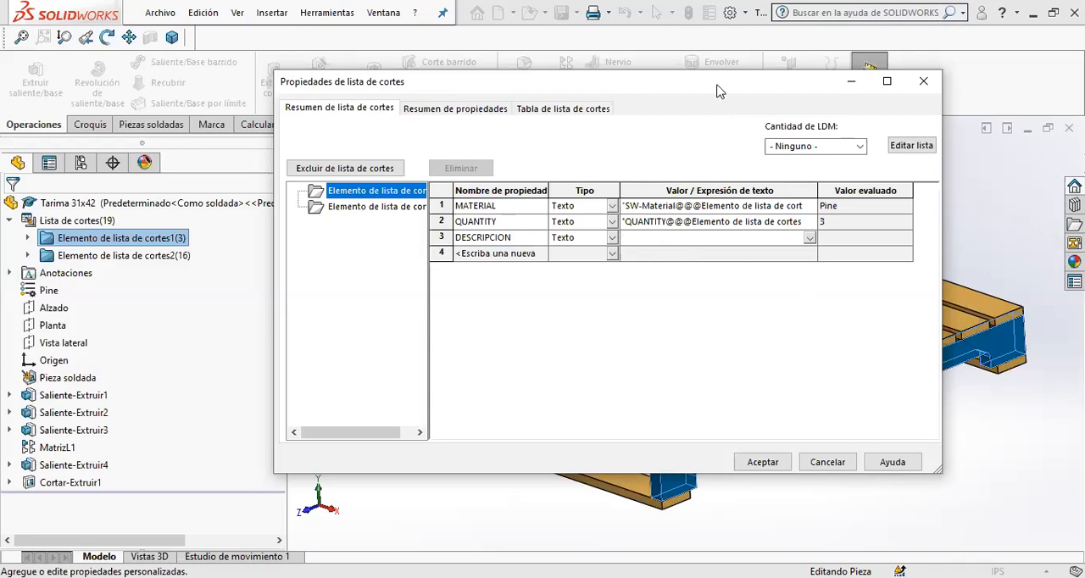
- Try to display the part's dimensions through the Anotaciones folder, with the cut list properties dialog moved off the feature tree
drag(717, 91, 989, 63)
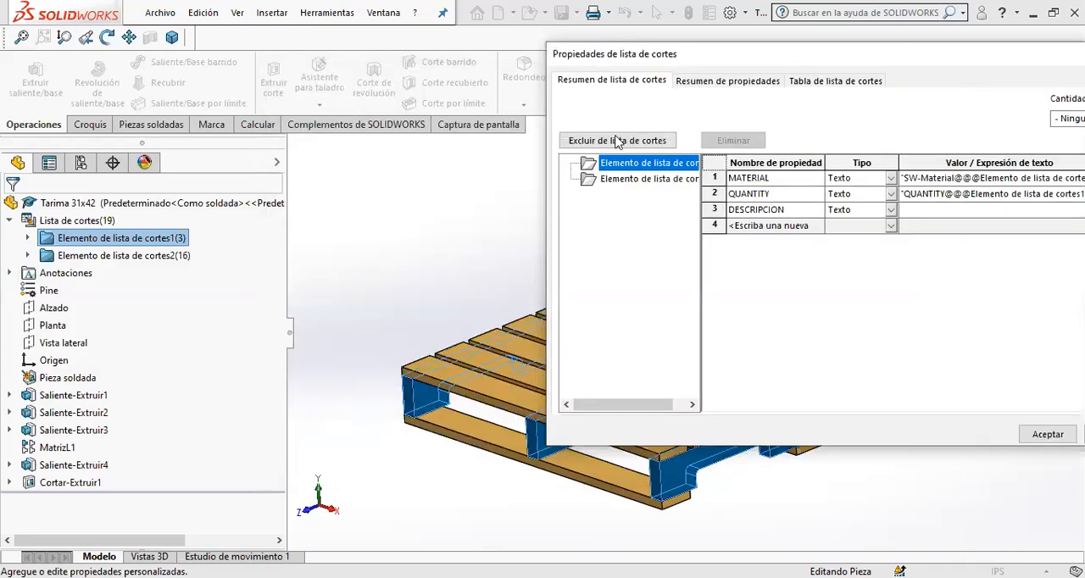
right_click(53, 276)
click(285, 332)
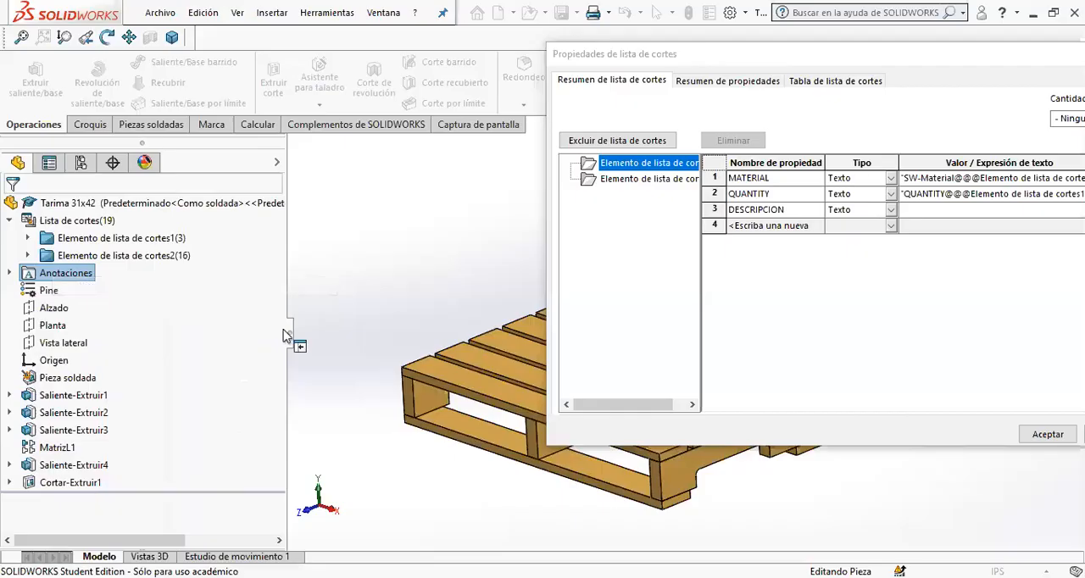
right_click(57, 280)
click(103, 307)
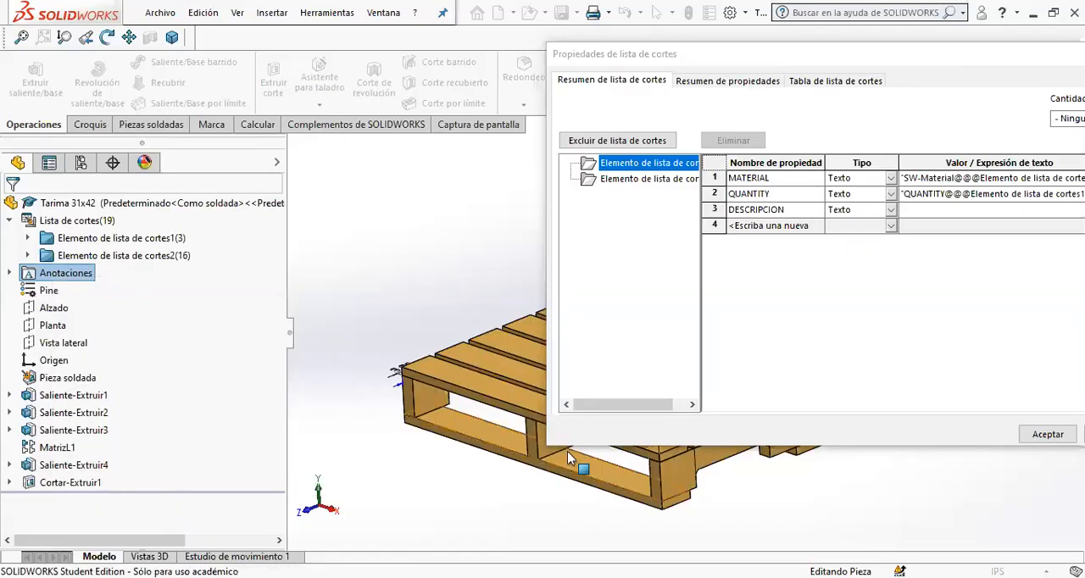
scroll(448, 386, up, 3)
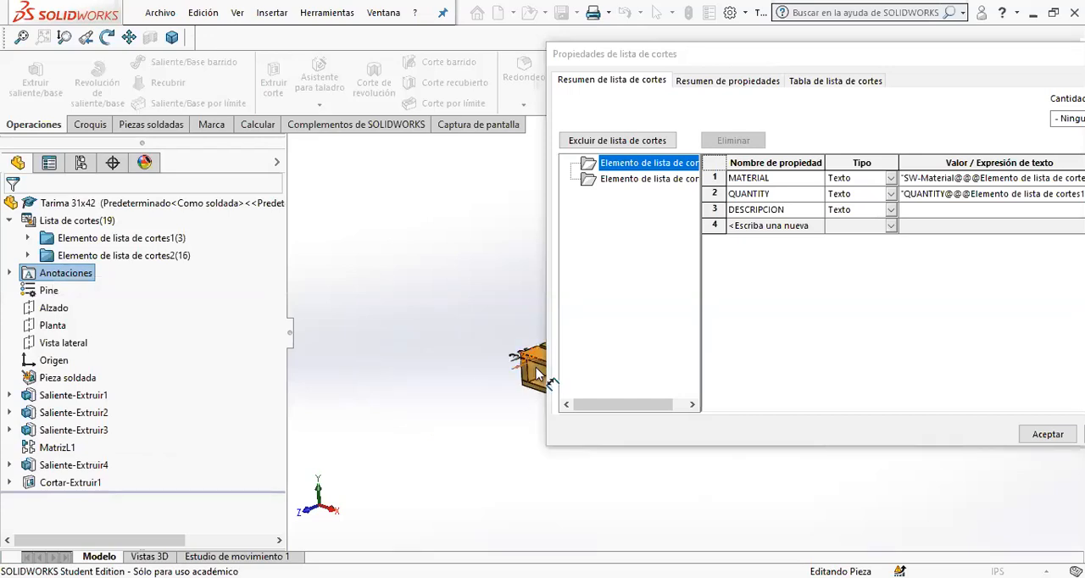
scroll(546, 378, up, 2)
drag(612, 404, 625, 400)
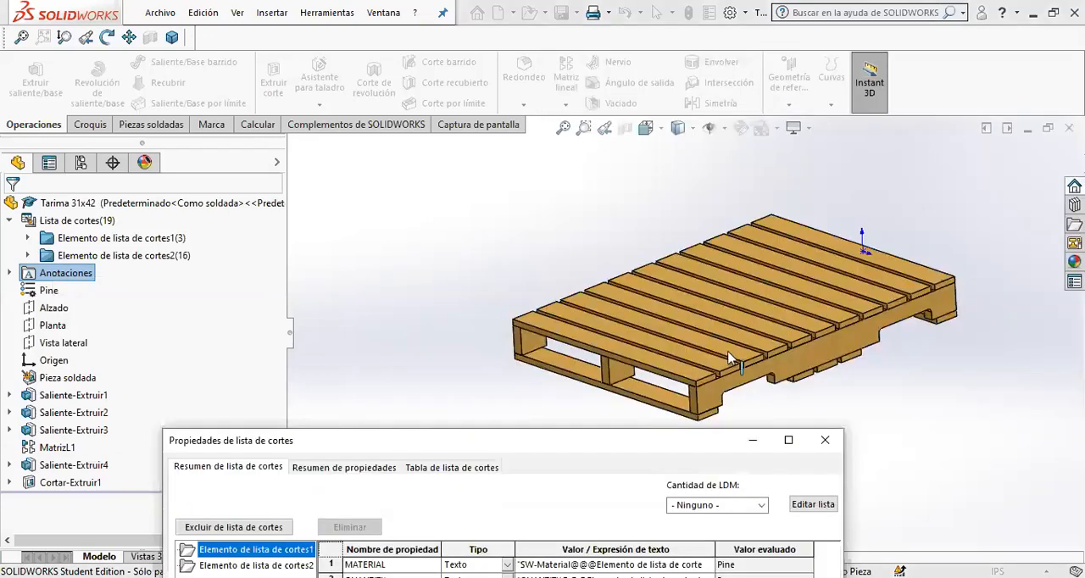
- Display the dimensions of Saliente-Extruir1 on the model, keeping the notched beams visible above the cut list properties dialog
scroll(649, 380, down, 3)
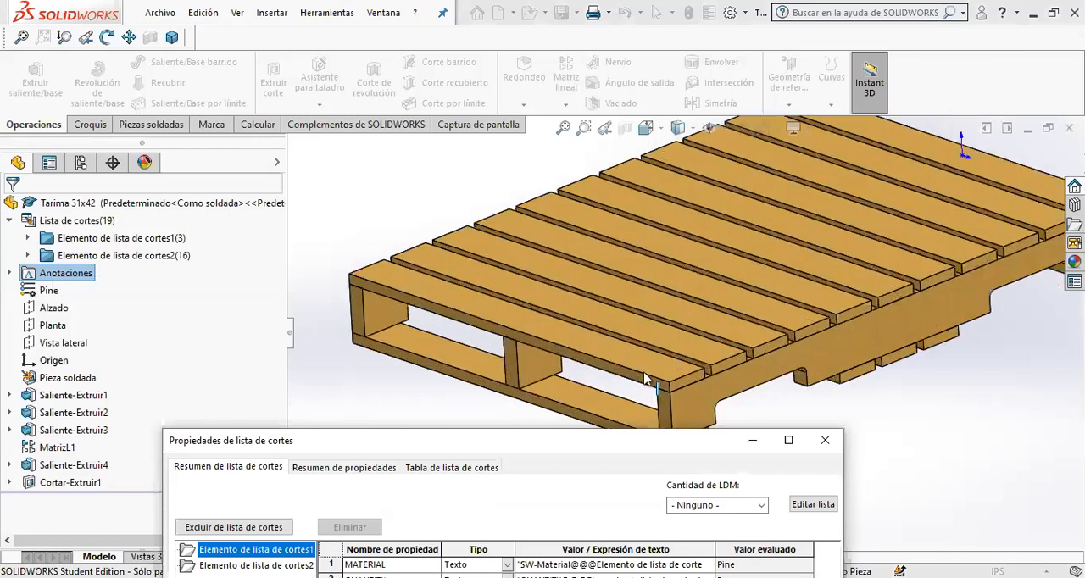
drag(823, 411, 799, 375)
middle_drag(799, 375, 721, 331)
click(68, 396)
scroll(735, 255, down, 4)
middle_drag(735, 259, 814, 369)
middle_drag(686, 402, 687, 403)
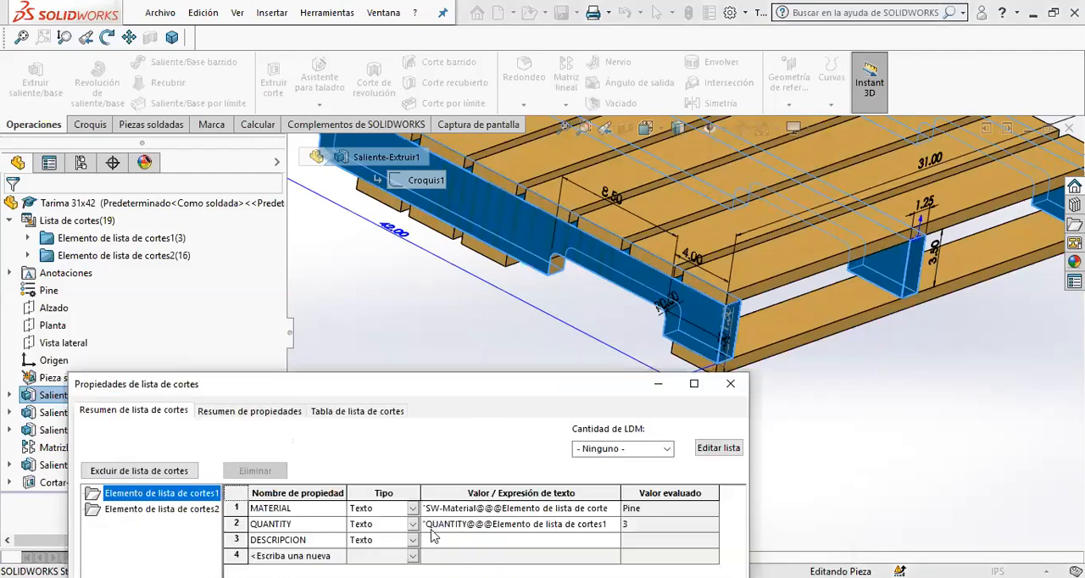
- Set the DESCRIPCION value to the beam's linked 3.50, 1.25 and 42.00 dimensions, separated by X
click(448, 545)
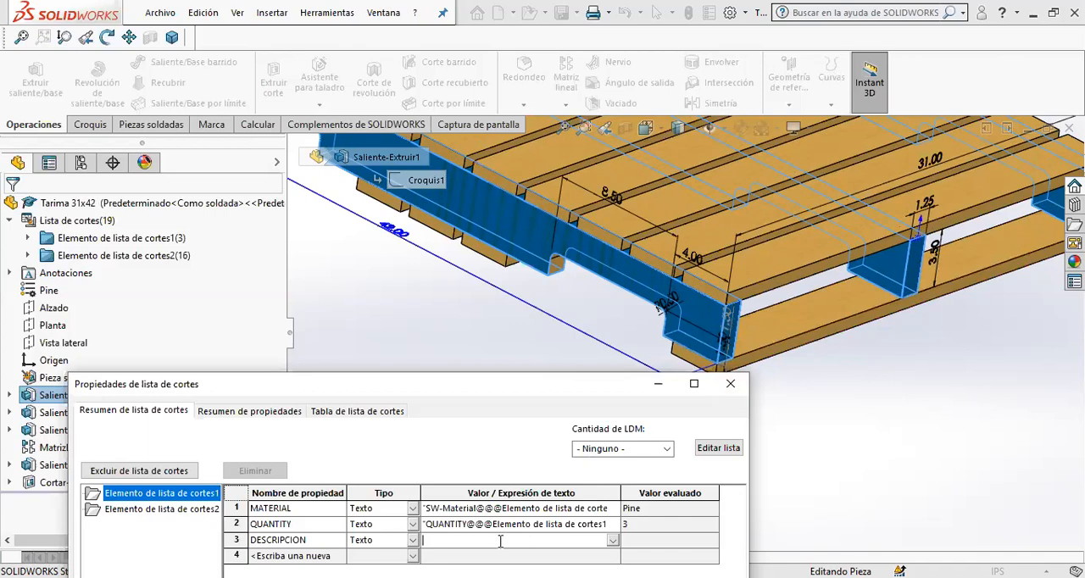
click(937, 260)
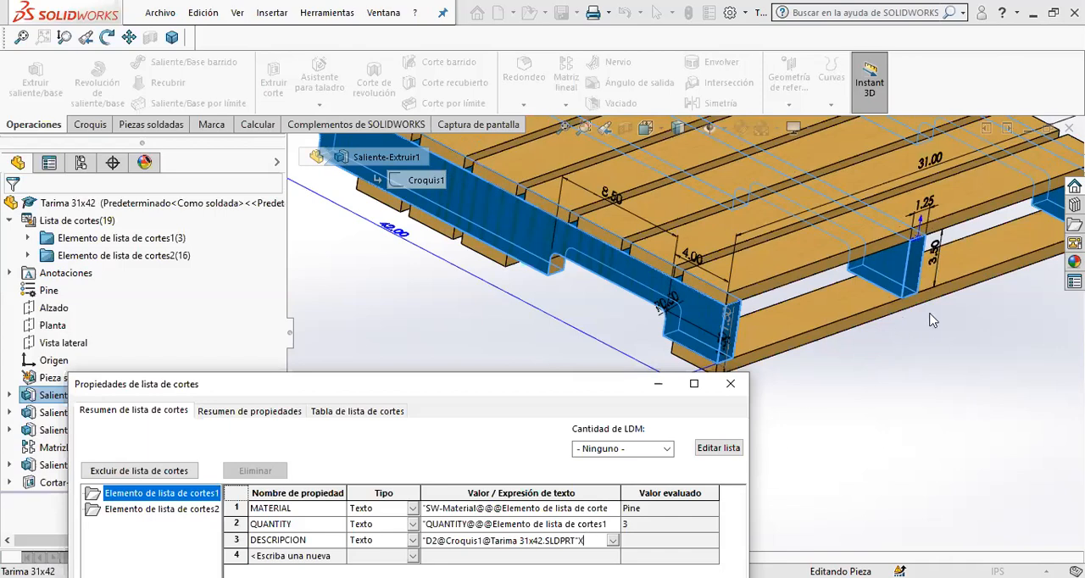
click(927, 212)
key(Right)
key(Right)
key(Right)
key(Right)
key(Right)
key(Right)
key(Right)
key(Right)
key(Right)
key(Right)
key(Right)
key(Right)
key(Right)
key(Right)
key(Right)
key(Right)
key(Right)
key(Right)
key(Right)
key(Right)
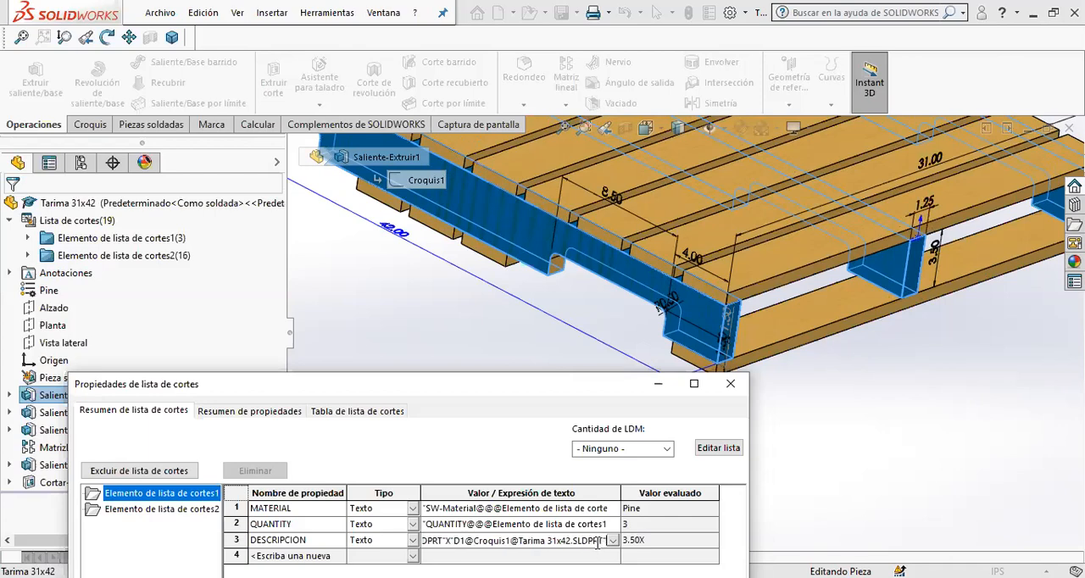
text(X)
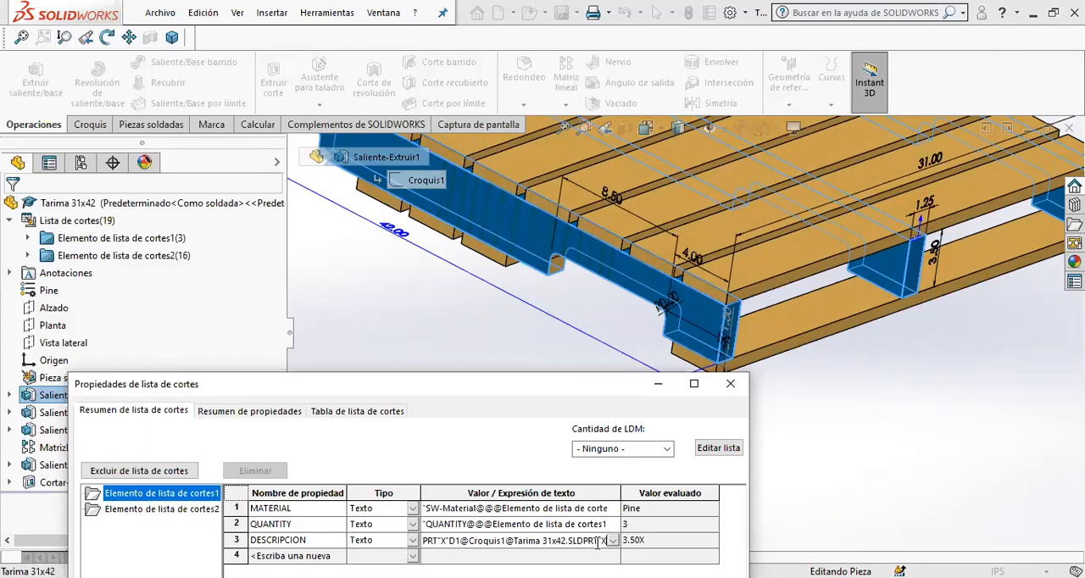
scroll(831, 297, up, 2)
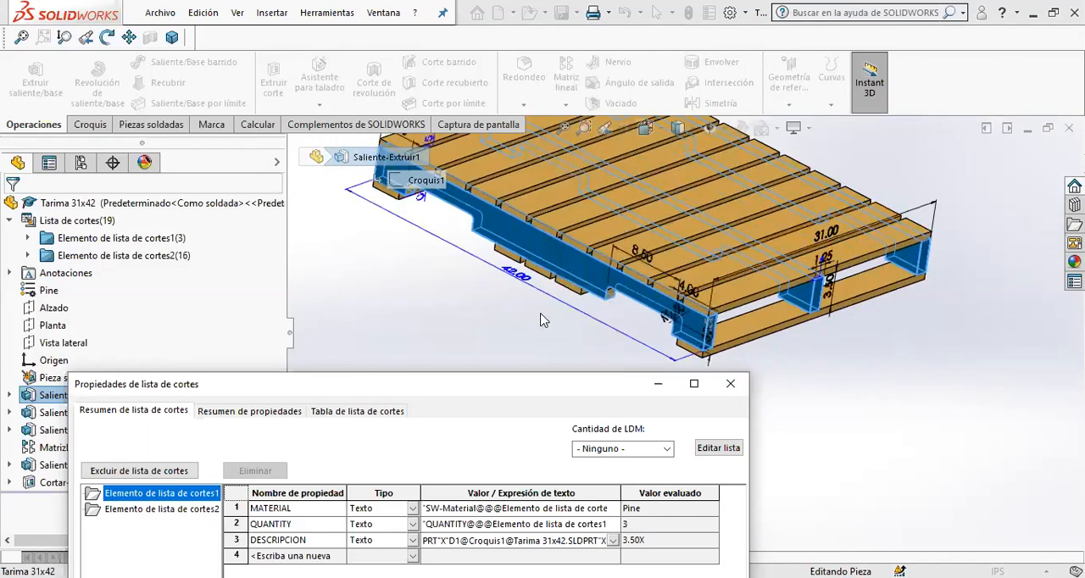
scroll(559, 256, down, 2)
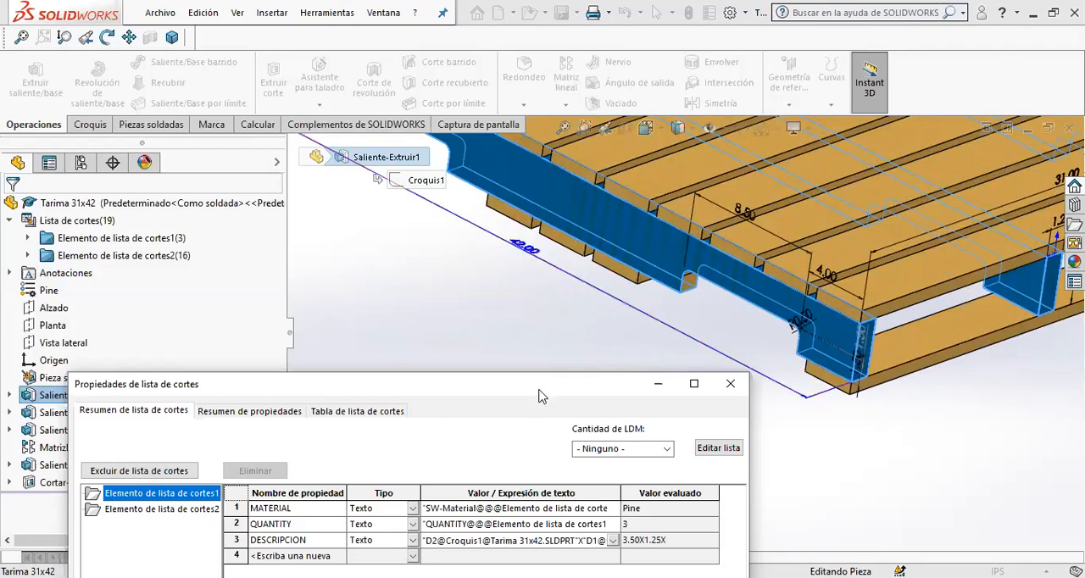
drag(537, 388, 525, 179)
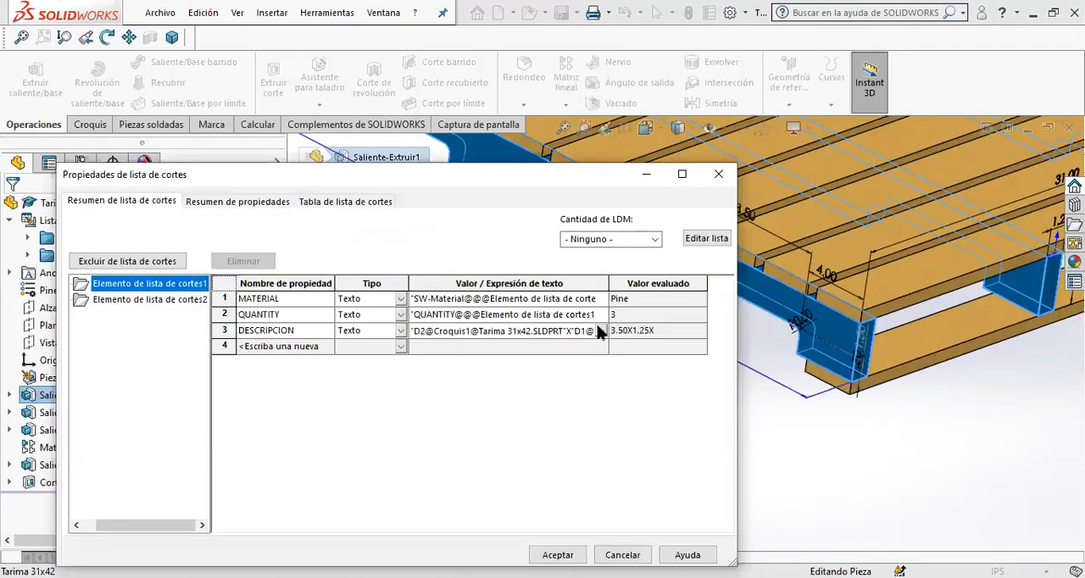
- Try to add a text property named LARGO to the first cut list item
click(544, 351)
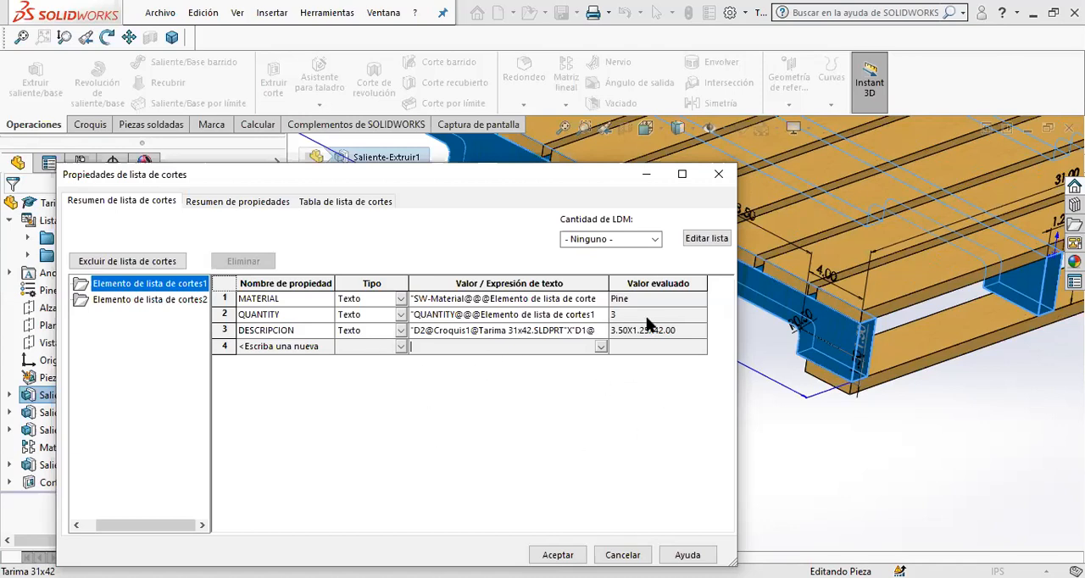
click(310, 347)
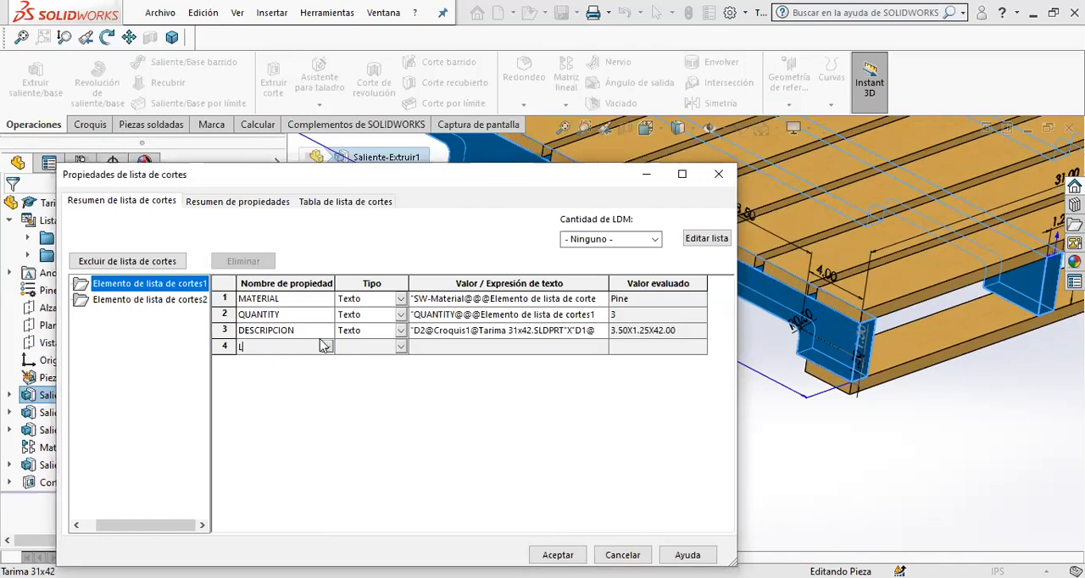
text(LENGHT)
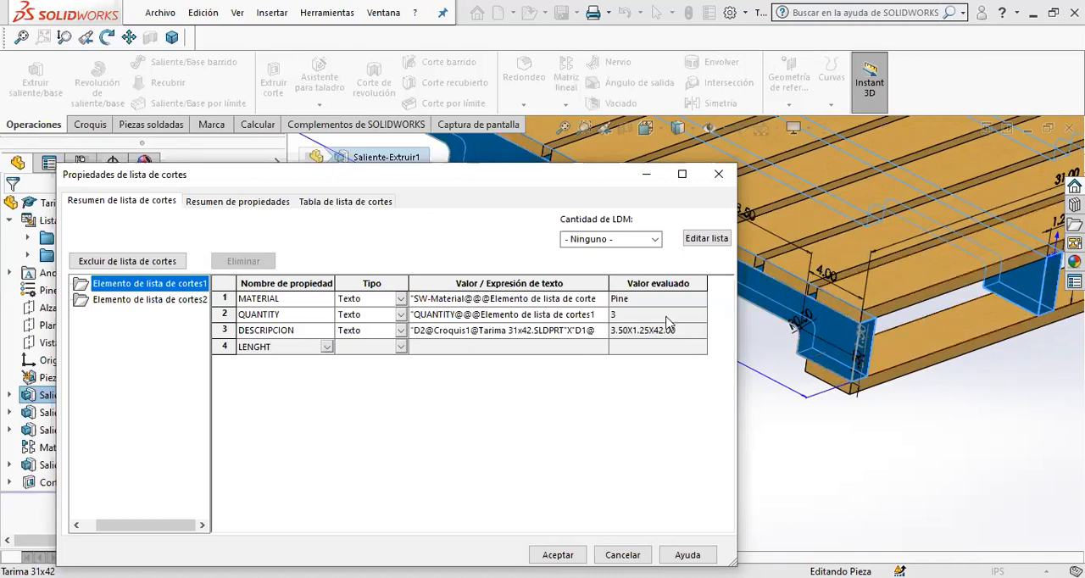
text(LARGO)
scroll(773, 362, up, 8)
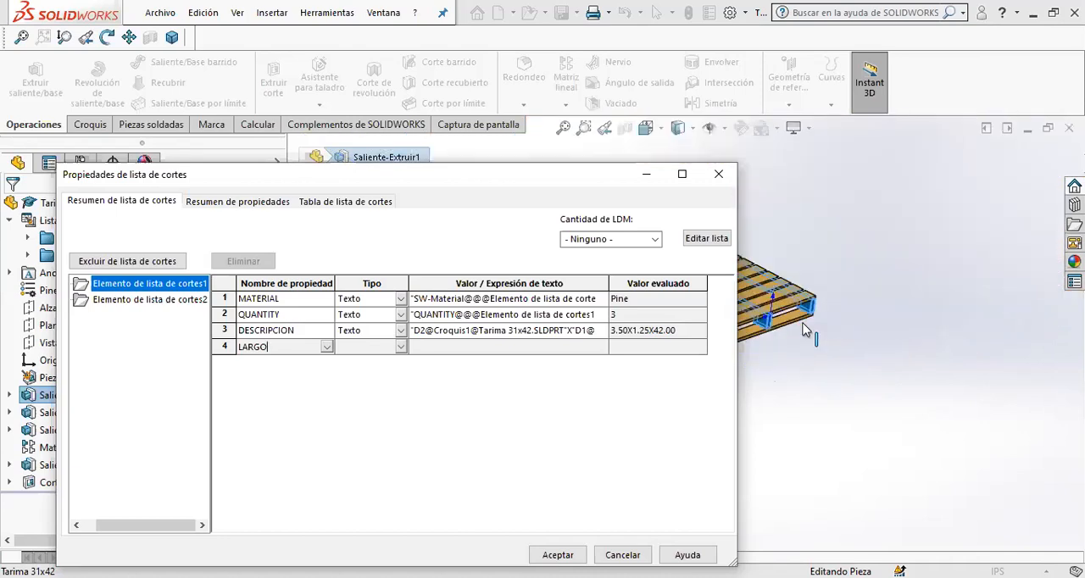
scroll(772, 356, down, 4)
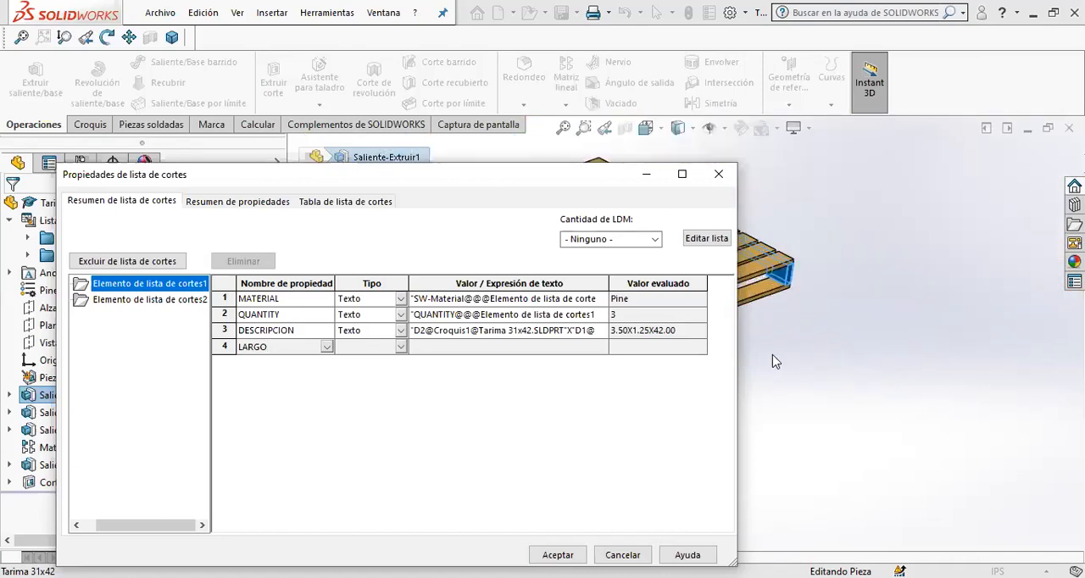
click(832, 277)
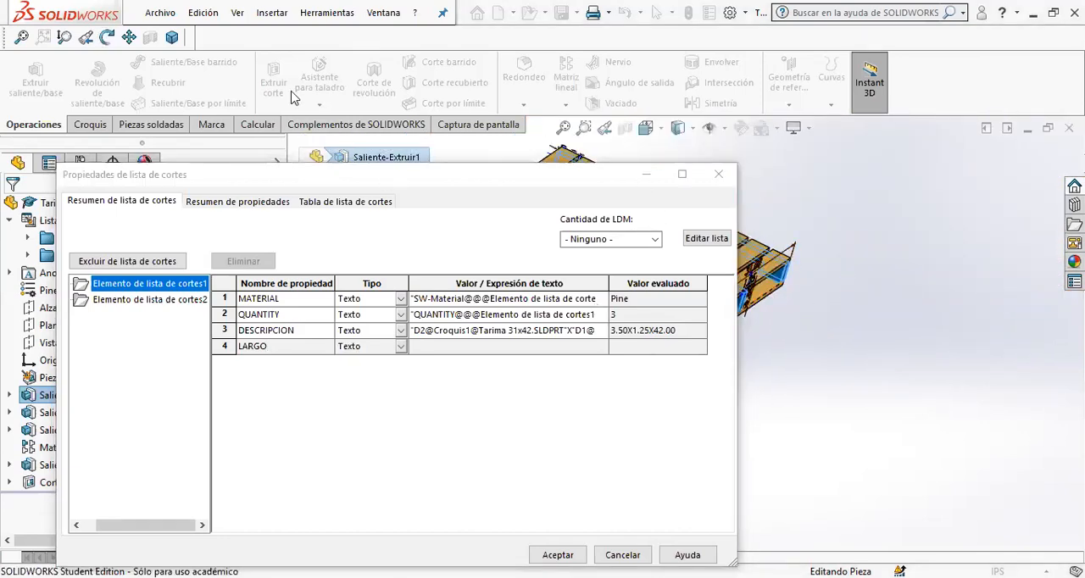
click(752, 323)
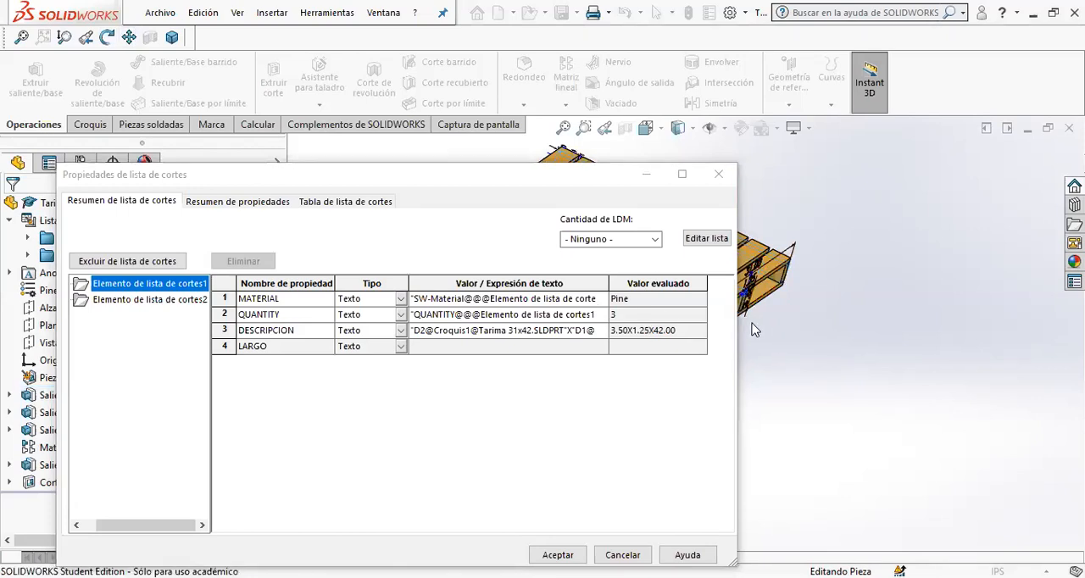
click(129, 37)
drag(770, 319, 898, 342)
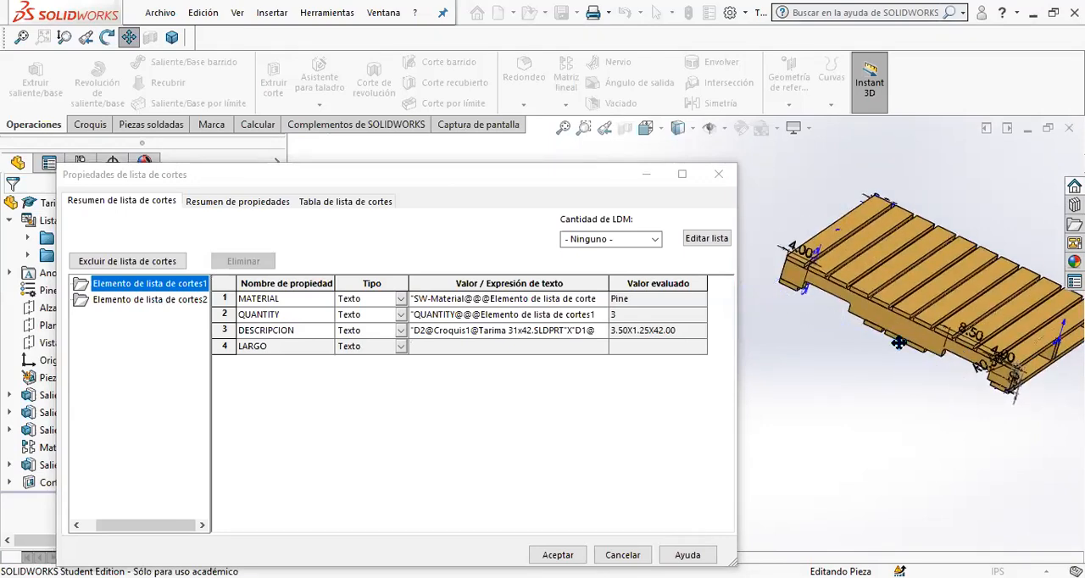
click(446, 344)
scroll(909, 336, down, 3)
click(864, 367)
key(Escape)
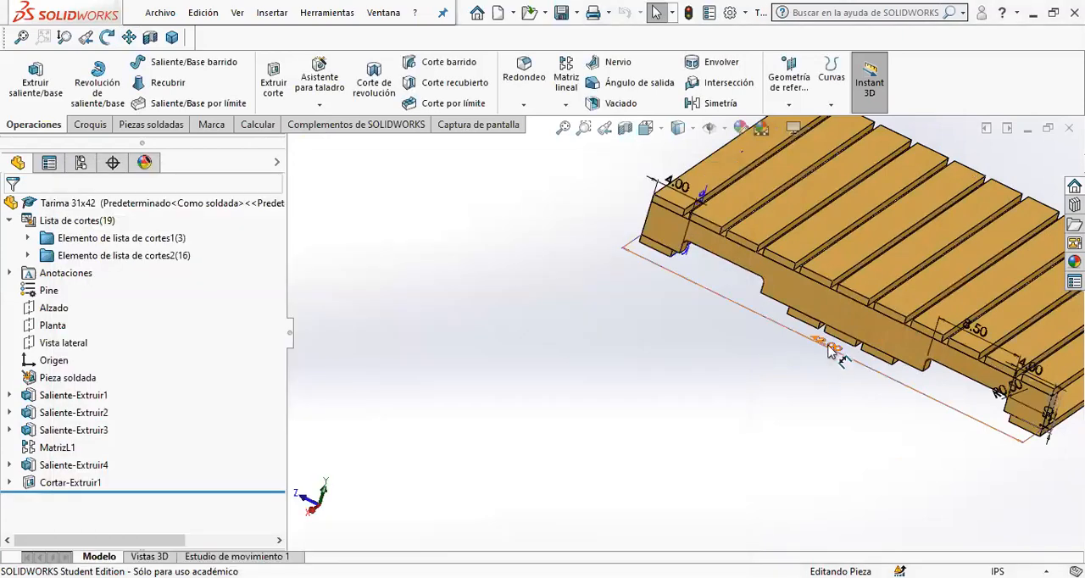
- Reopen the properties of Elemento de lista de cortes1 and add a text property named DESCRIPCION
right_click(64, 241)
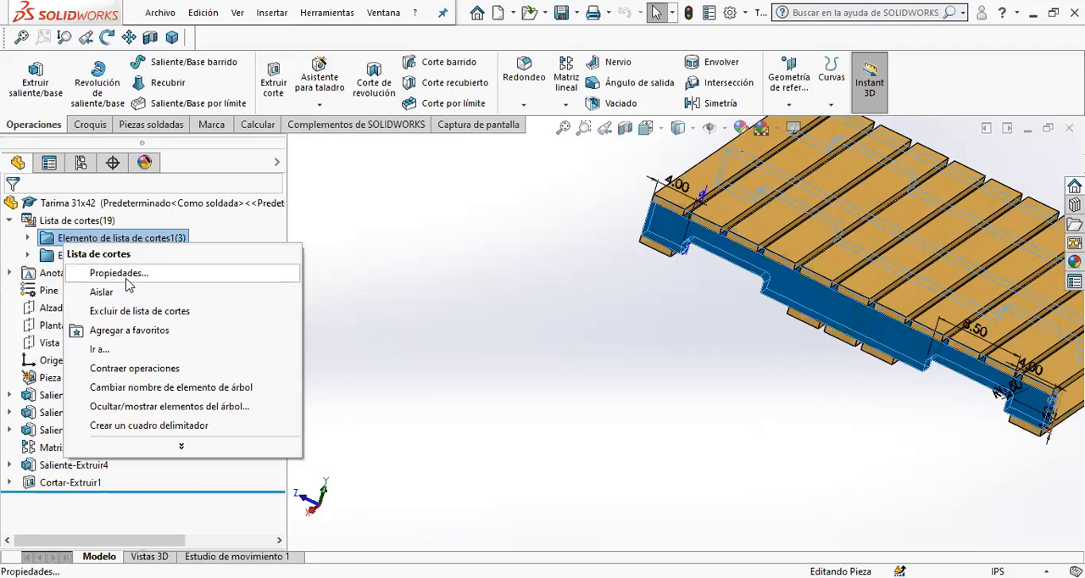
click(570, 329)
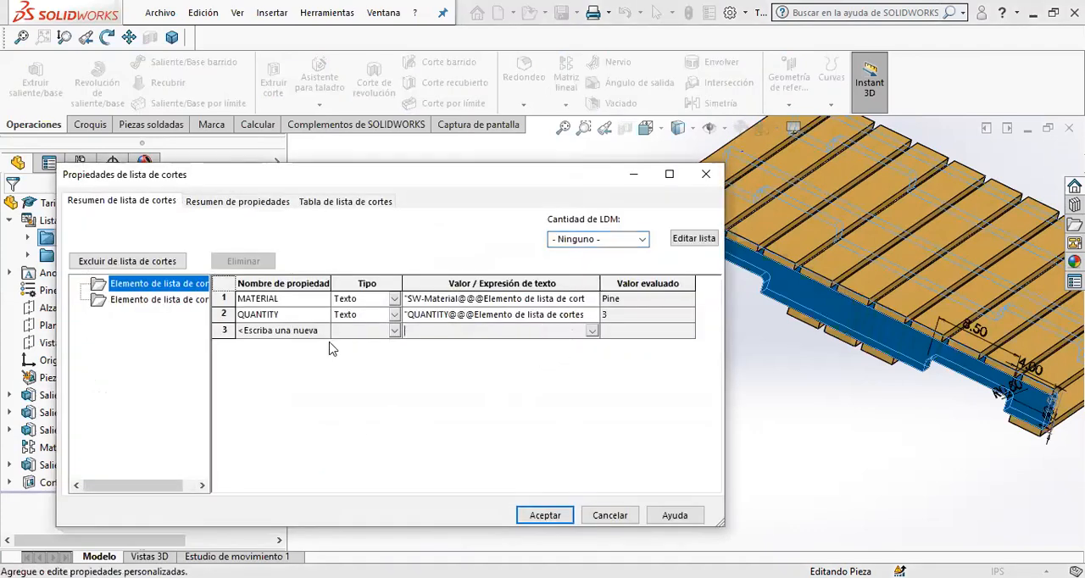
click(168, 299)
click(165, 283)
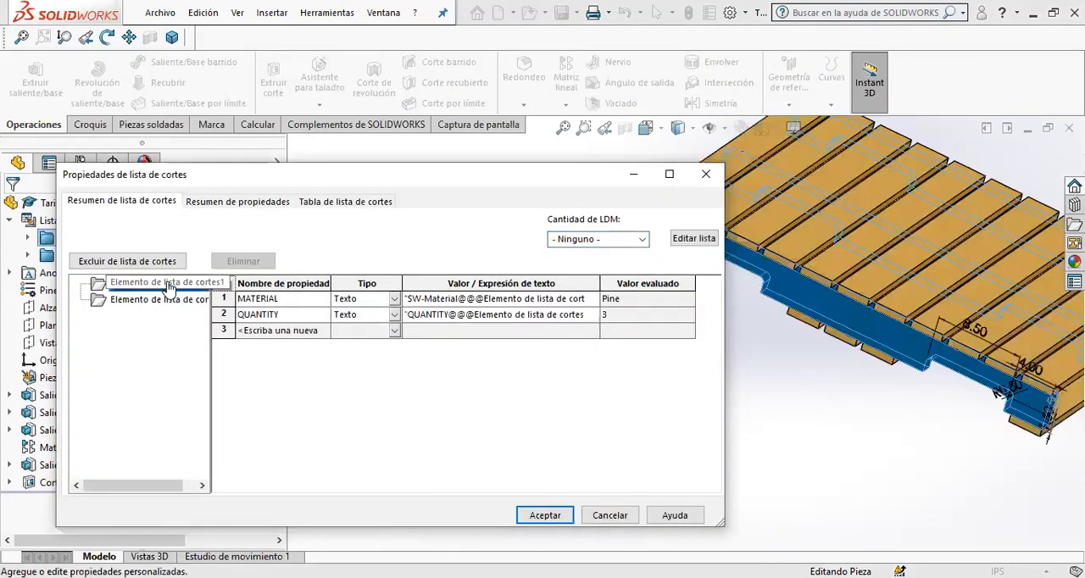
click(222, 202)
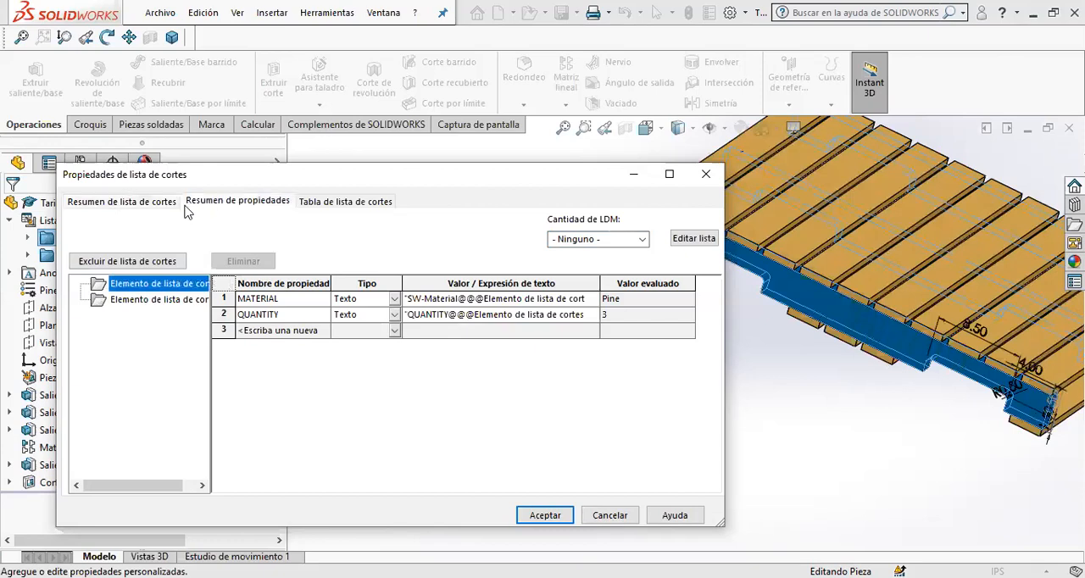
click(125, 206)
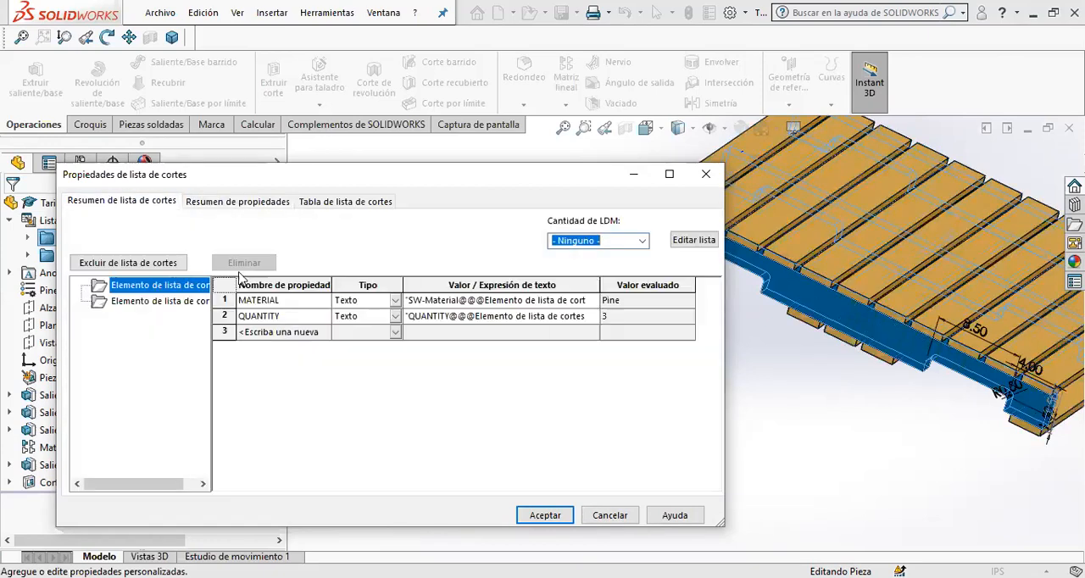
click(317, 333)
text(DESCRIPCION)
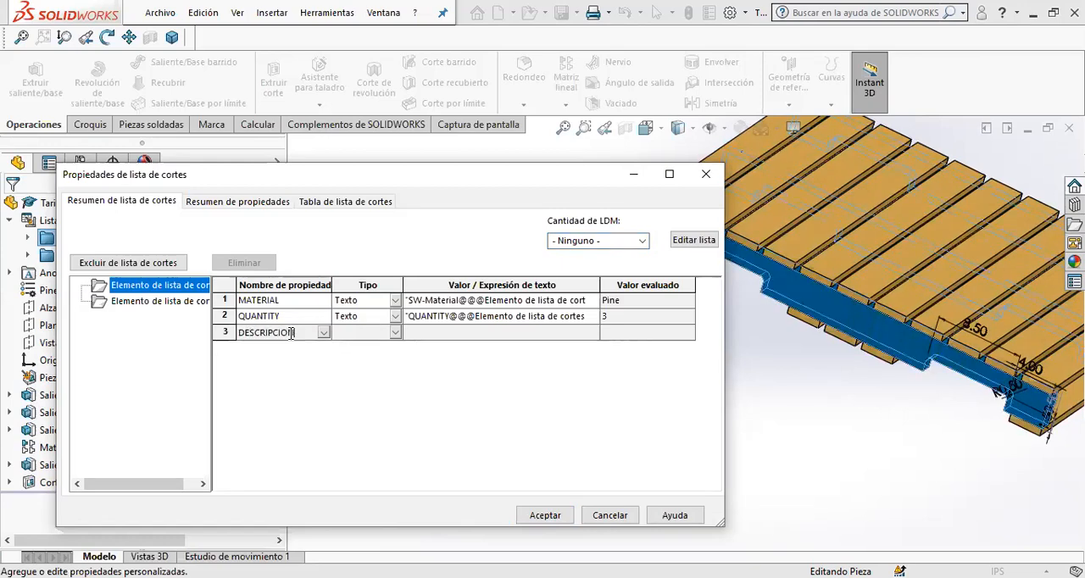
key(Return)
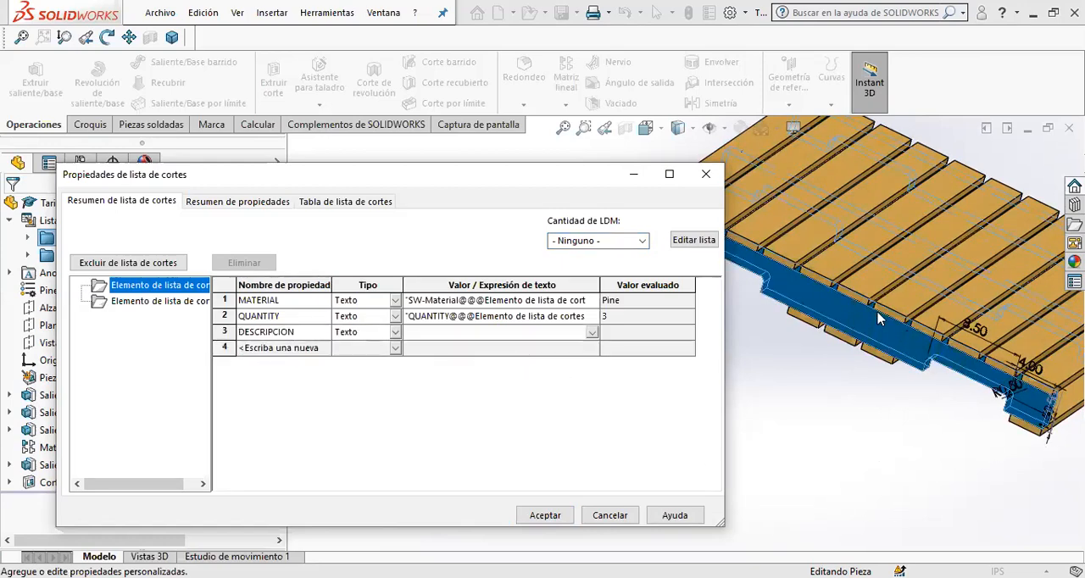
- Display the middle beam's section dimensions on the model, with the cut list properties dialog moved clear of the pallet
scroll(878, 318, up, 4)
scroll(878, 317, down, 5)
scroll(814, 297, down, 1)
middle_drag(797, 310, 660, 358)
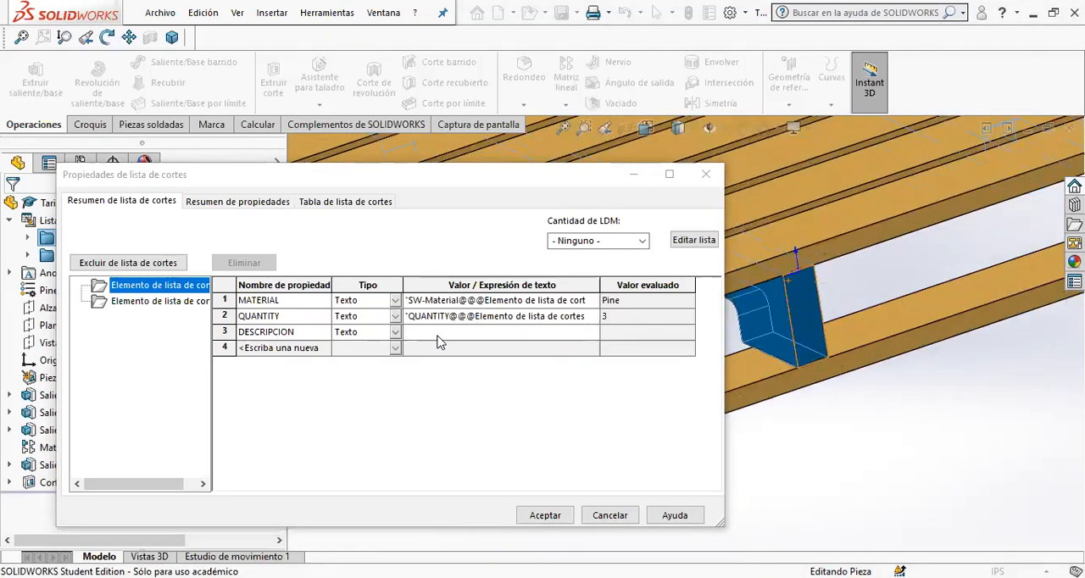
scroll(759, 315, up, 6)
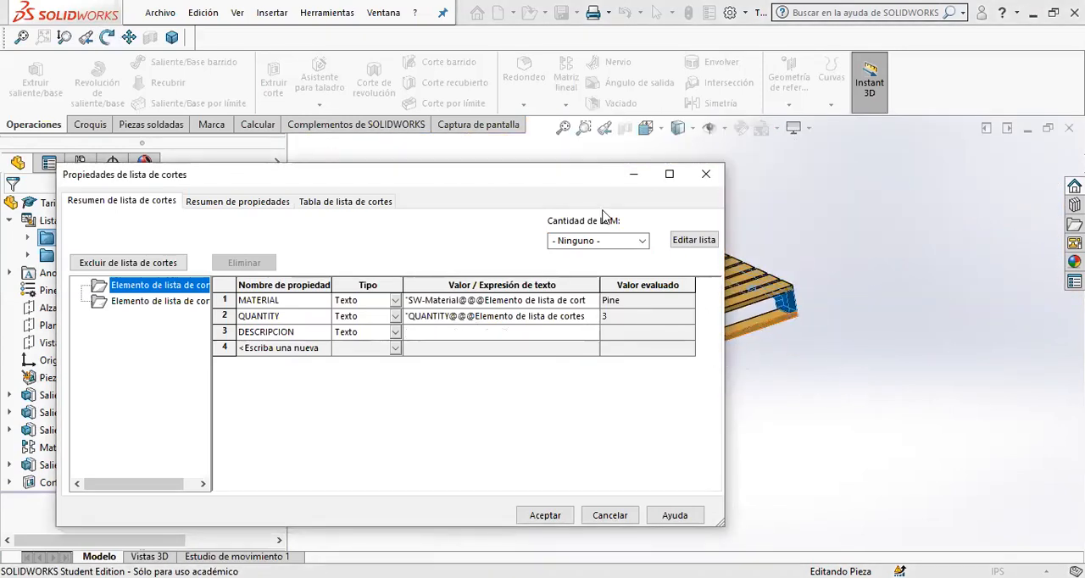
drag(483, 180, 372, 190)
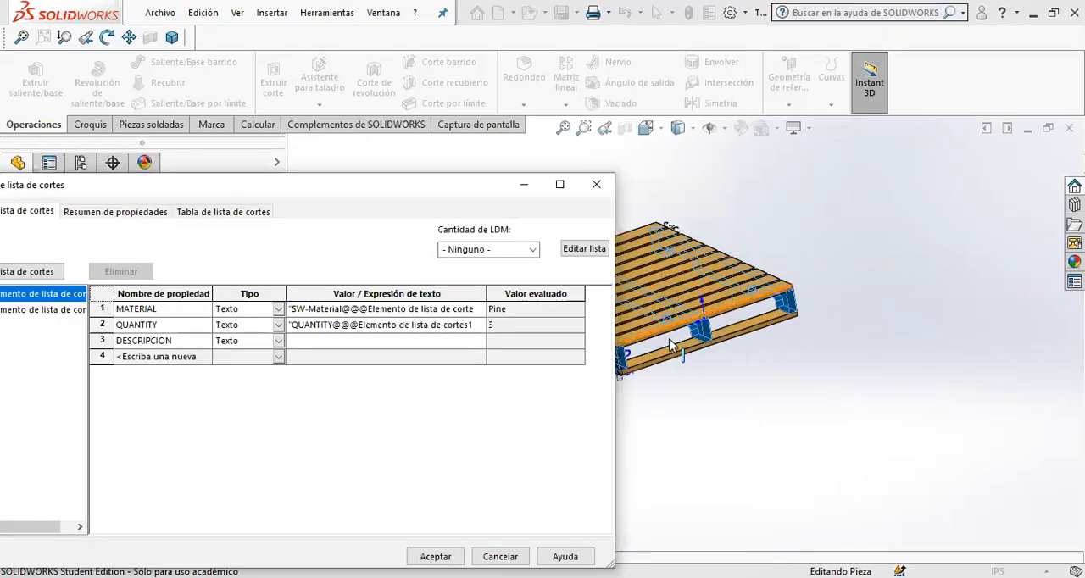
scroll(670, 343, down, 5)
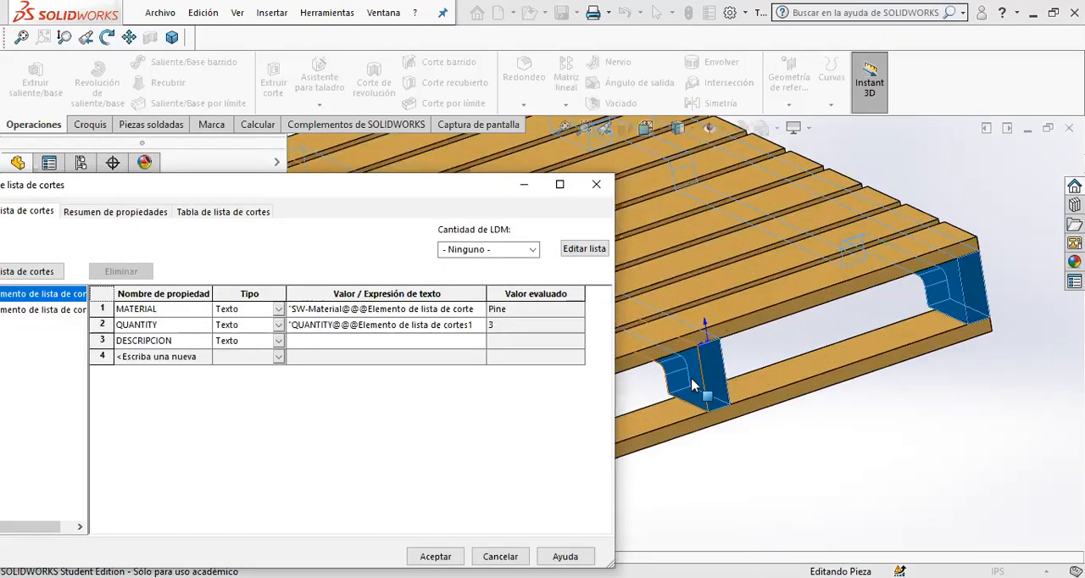
click(692, 380)
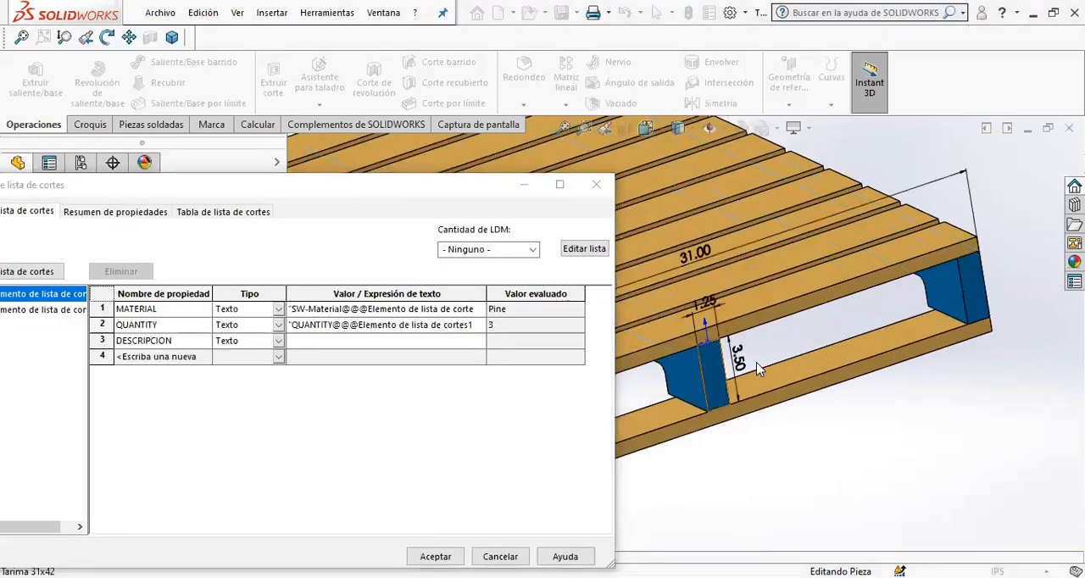
- Set the DESCRIPCION value to the beam's linked 3.50 and 1.25 dimensions, each followed by an X
click(394, 343)
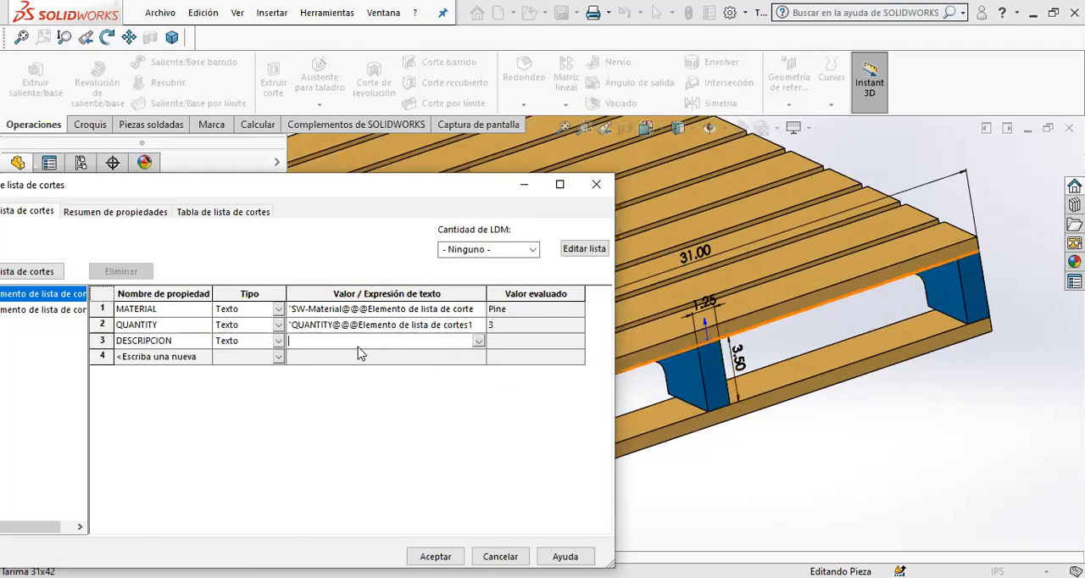
click(739, 361)
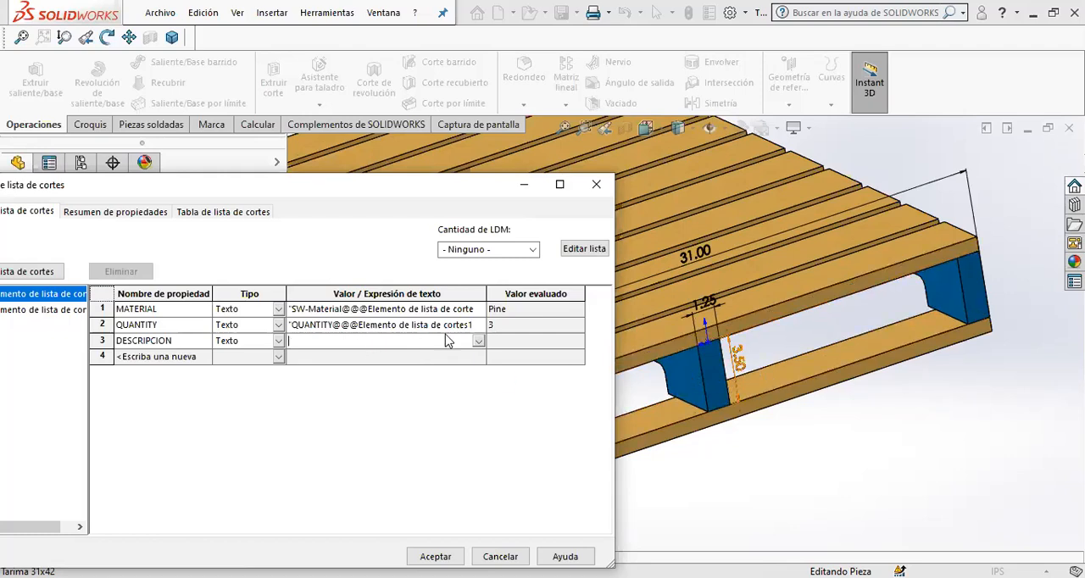
click(462, 342)
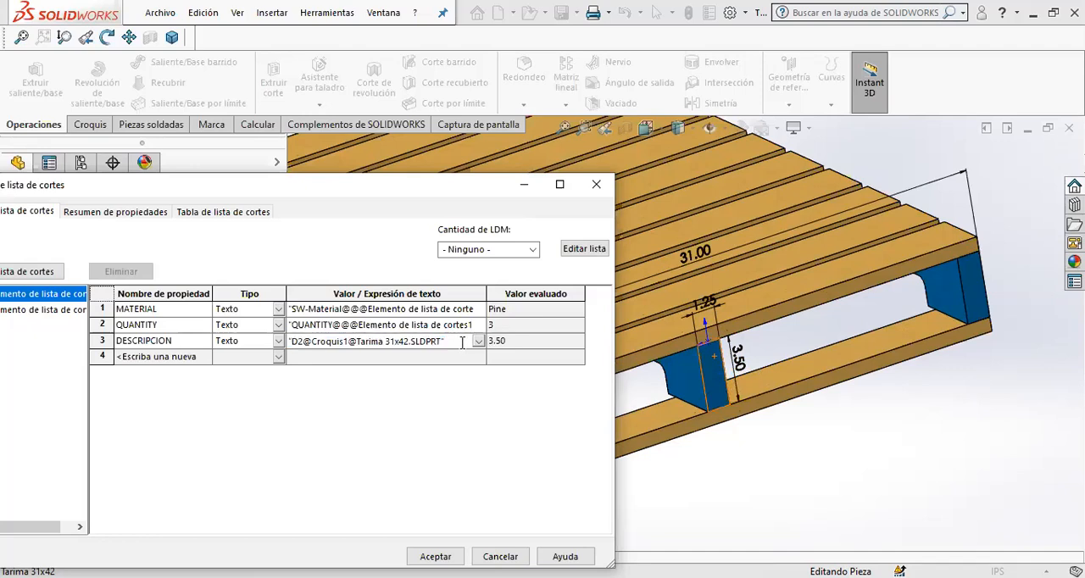
click(705, 310)
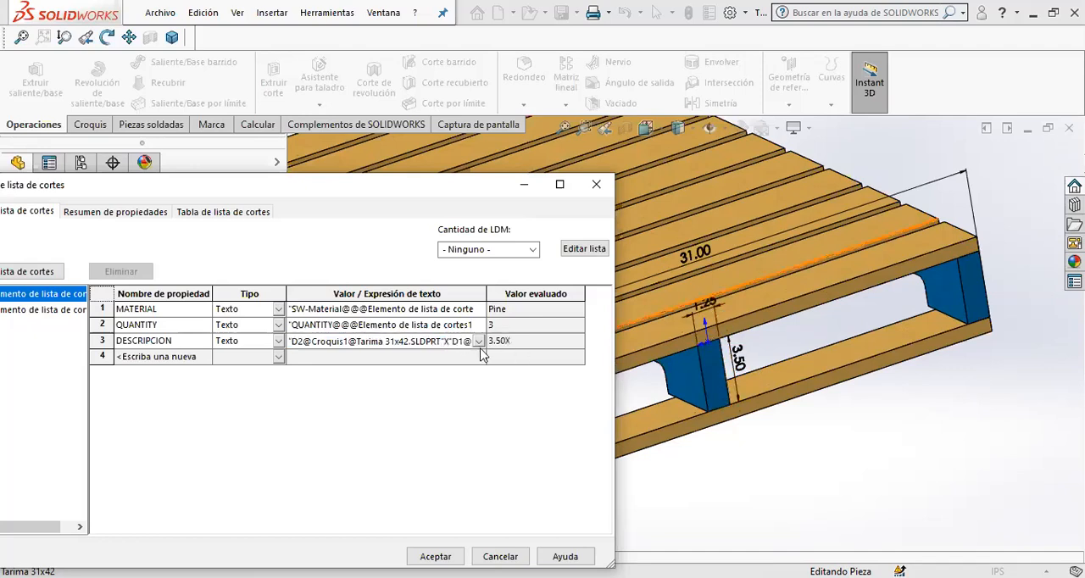
text(X)
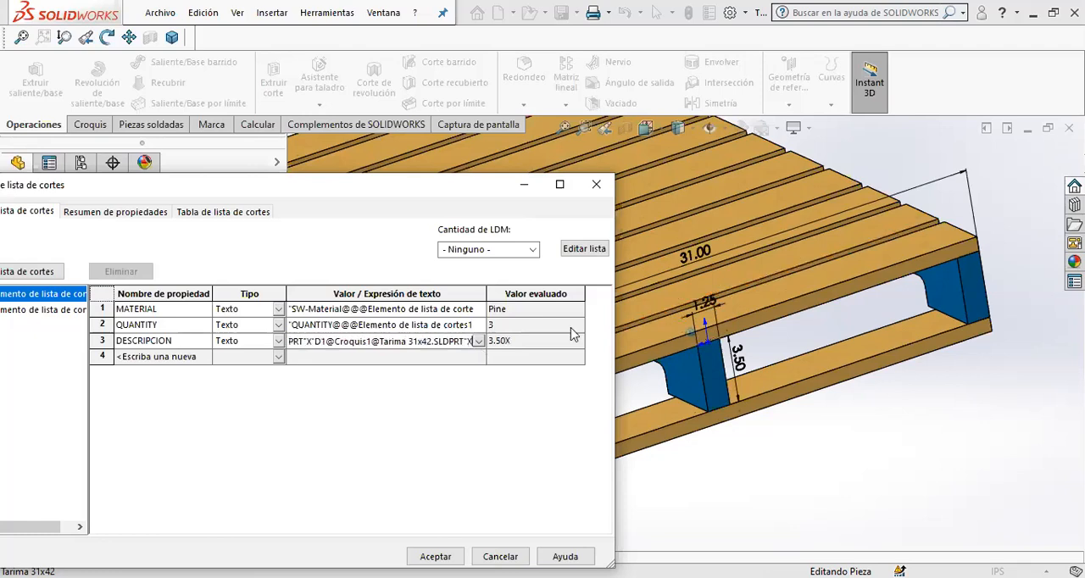
- Display the notched beam's length dimension and append it as the linked 42.00 at the end of the DESCRIPCION value
scroll(873, 321, up, 10)
click(626, 341)
scroll(627, 349, down, 5)
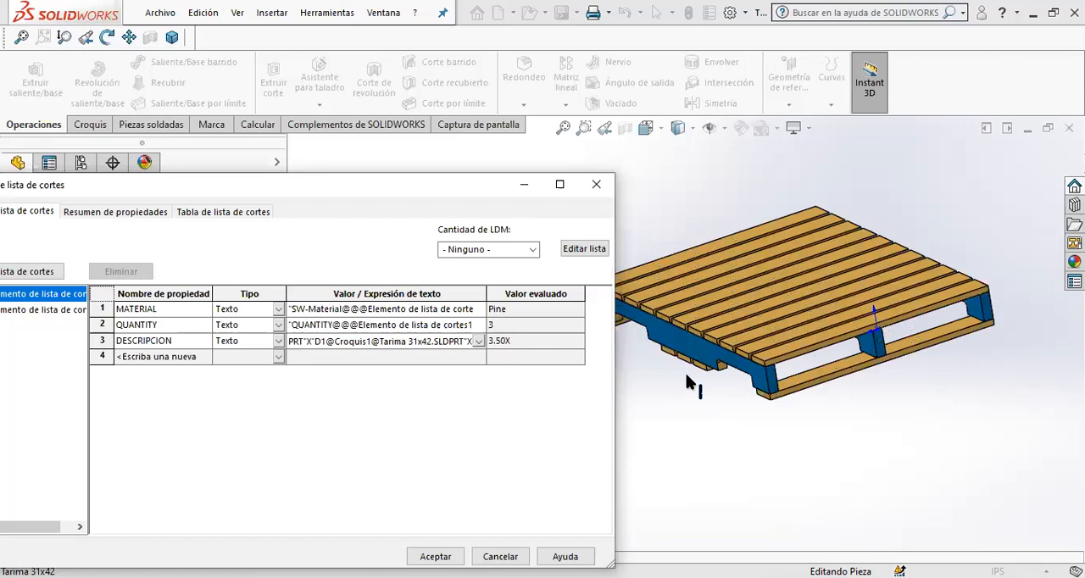
click(656, 364)
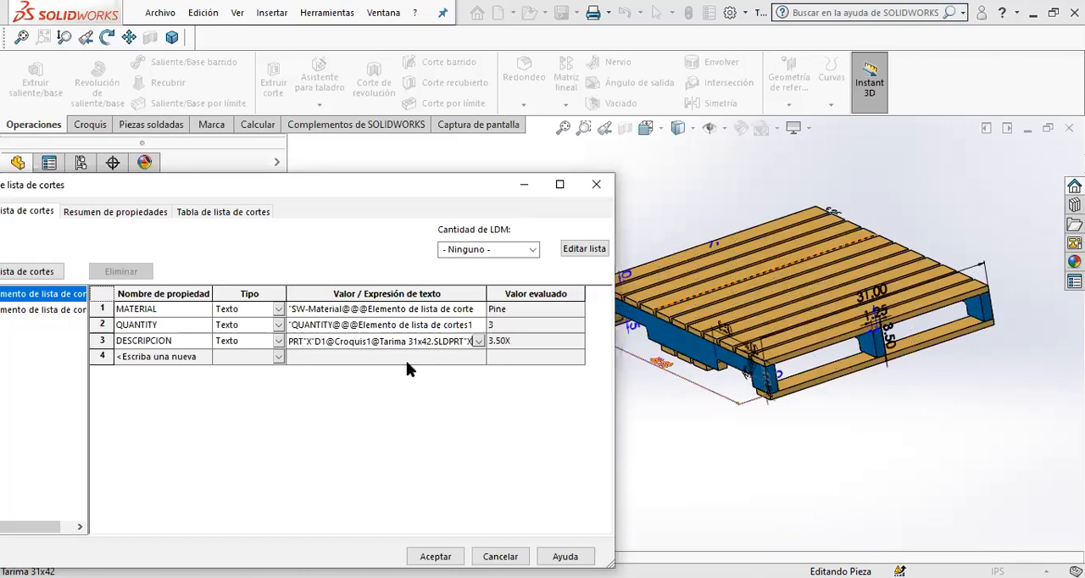
click(406, 360)
click(399, 362)
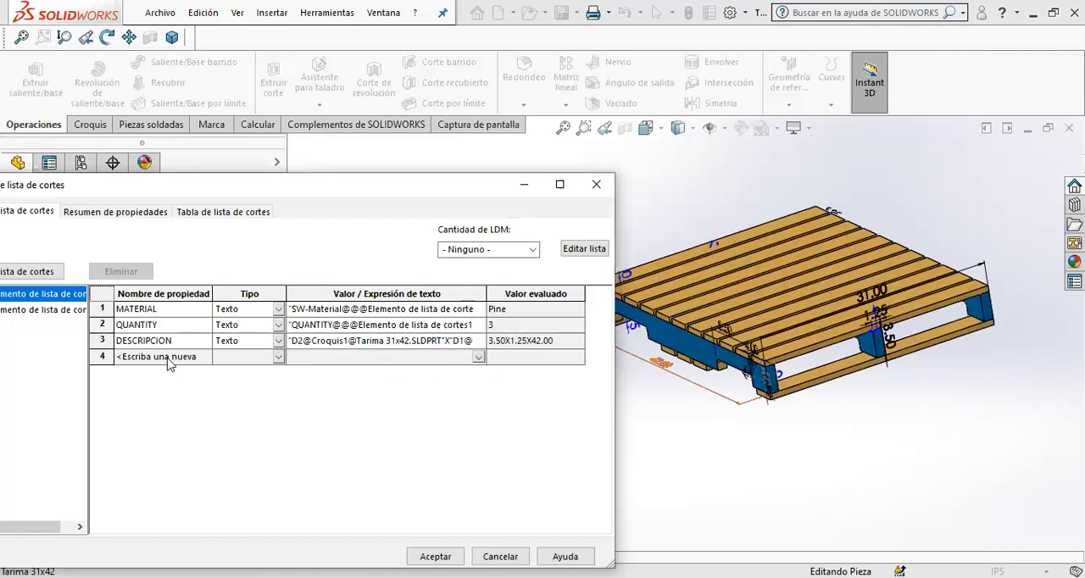
- Add a text property named LARGO and link its value to the beam's 42.00 length dimension
click(175, 356)
text(LARGO)
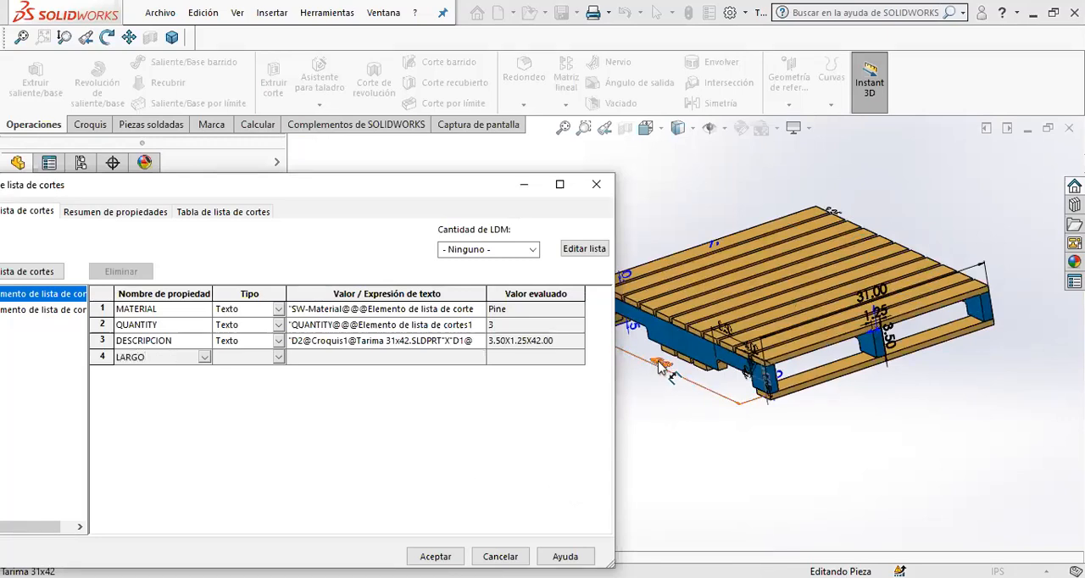
click(433, 359)
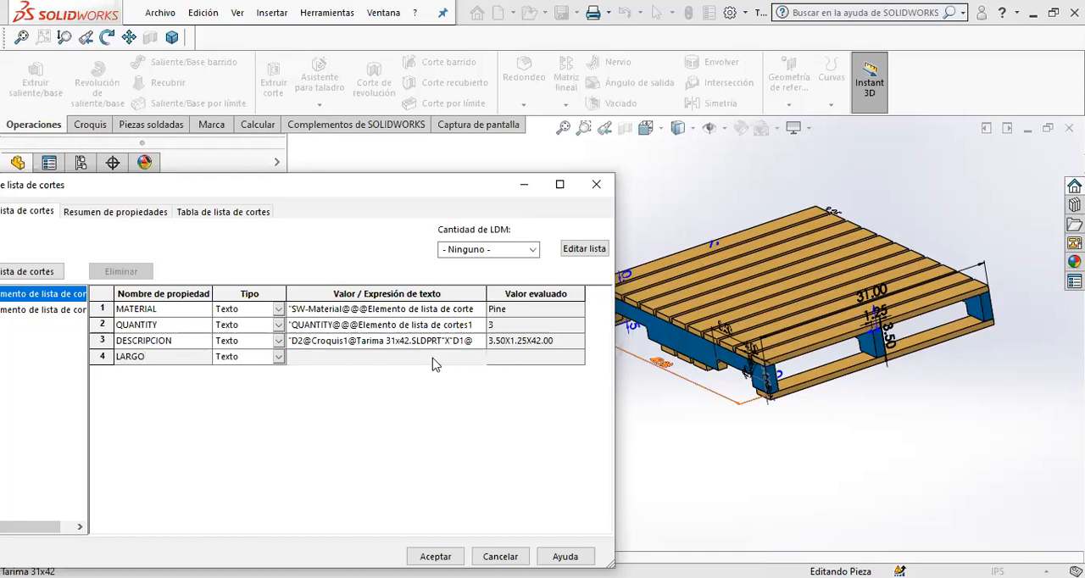
click(670, 366)
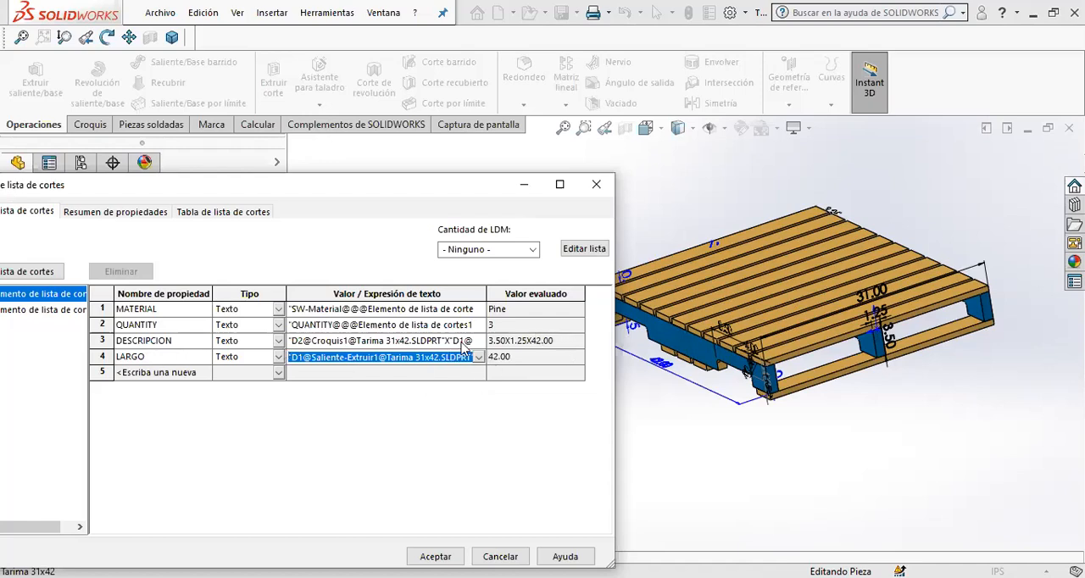
- Remove the final X and the linked 42.00 length from the end of the beam's DESCRIPCION value
click(483, 344)
key(Right)
key(Right)
key(Right)
key(Right)
key(Right)
key(Right)
key(Right)
key(Right)
key(Right)
key(Right)
key(Right)
key(Right)
key(Right)
key(Right)
key(Right)
key(Right)
key(Right)
key(Right)
key(Right)
key(Right)
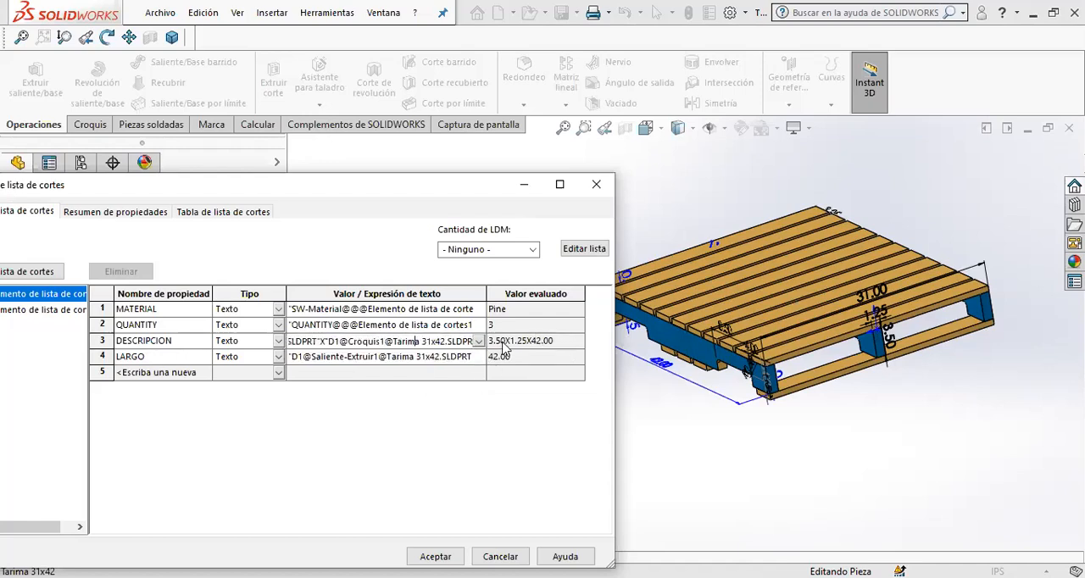
key(Right)
key(Right)
key(Right)
key(Right)
key(Right)
key(Right)
key(Right)
key(Right)
key(Right)
key(Right)
key(Right)
key(Right)
key(Right)
key(Right)
key(Right)
key(Right)
key(Right)
key(Right)
key(Right)
key(Right)
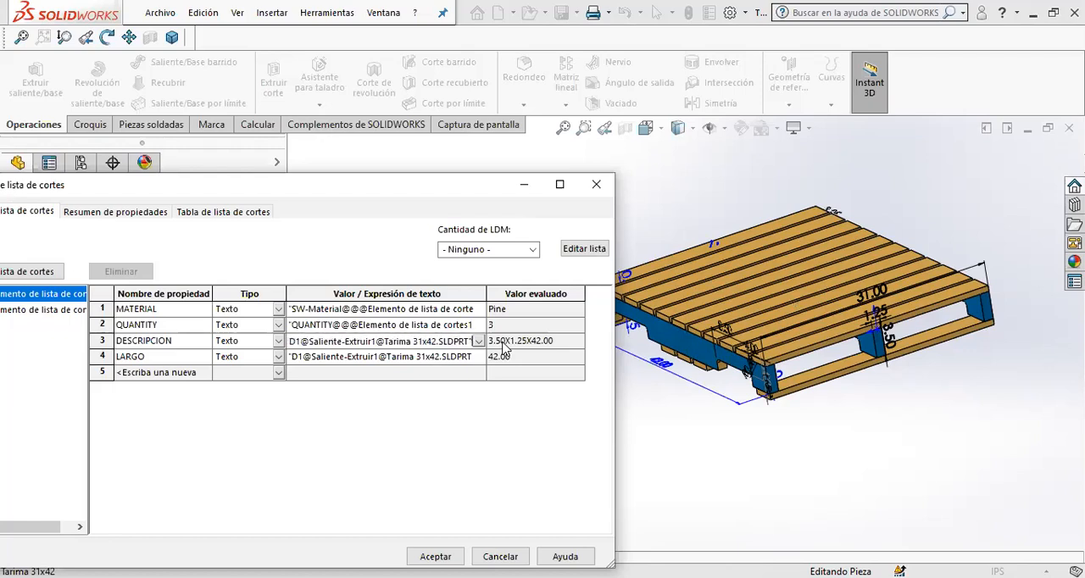
key(shift+Left)
key(shift+Left)
key(shift+Left)
key(shift+Left)
key(shift+Left)
key(shift+Left)
key(shift+Left)
key(shift+Left)
key(shift+Left)
key(shift+Left)
key(shift+Left)
key(shift+Left)
key(shift+Left)
key(shift+Left)
key(shift+Left)
key(shift+Left)
key(shift+Left)
key(shift+Left)
key(shift+Left)
key(shift+Left)
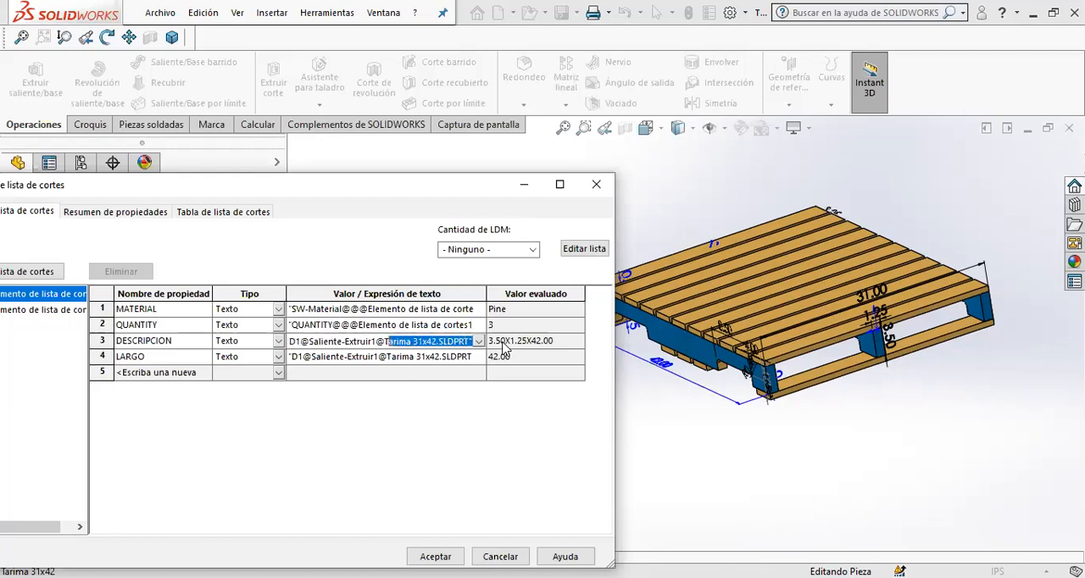
key(shift+Left)
key(shift+Left)
key(shift+Left)
key(shift+Left)
key(shift+Left)
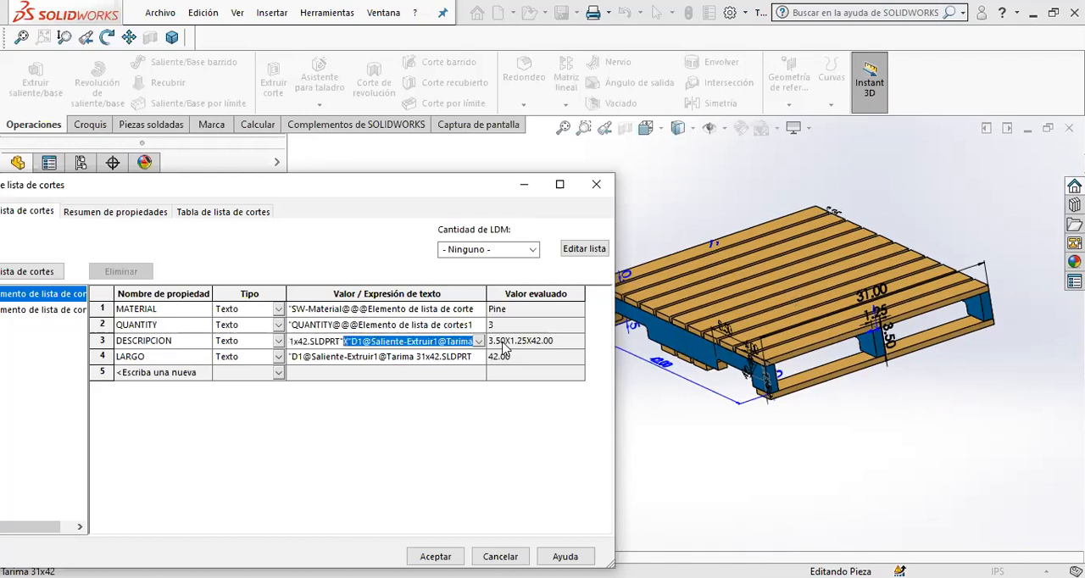
key(Delete)
key(Return)
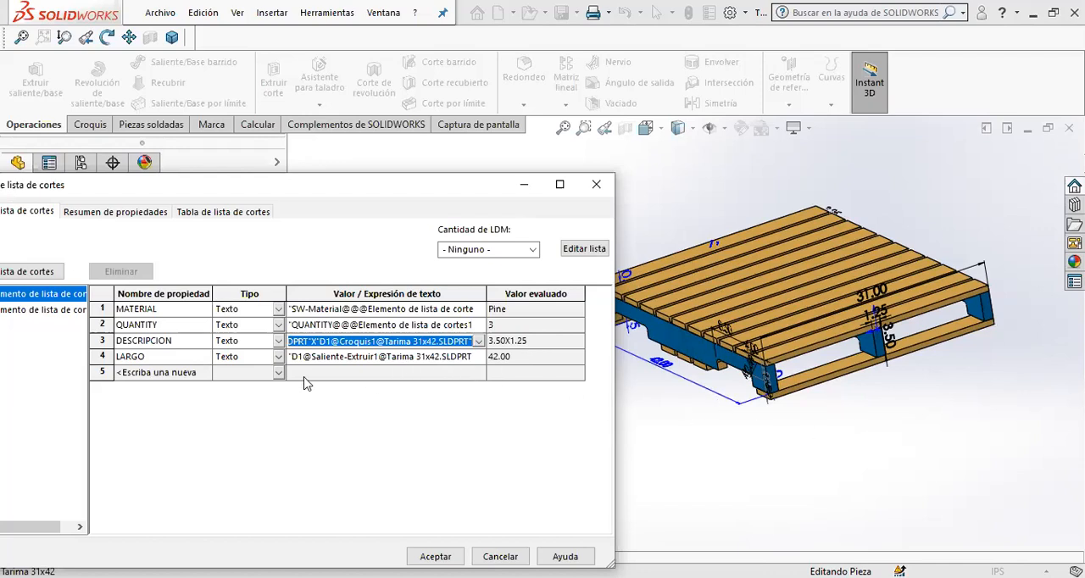
- Add text properties named DESCRIPCION and LARGO to the second cut list item, the pallet's boards
drag(357, 173, 472, 60)
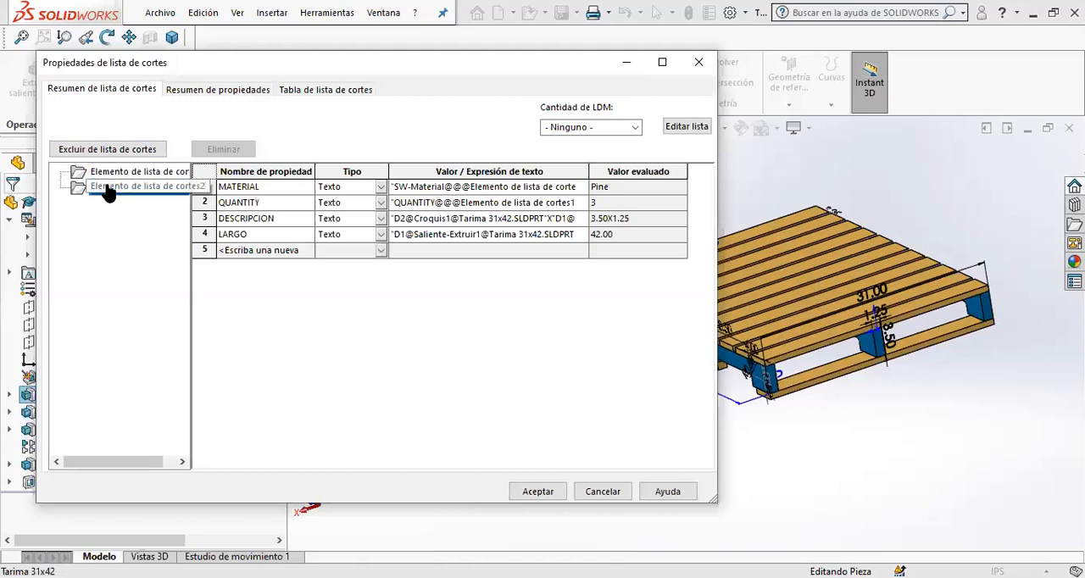
click(118, 188)
scroll(790, 365, up, 4)
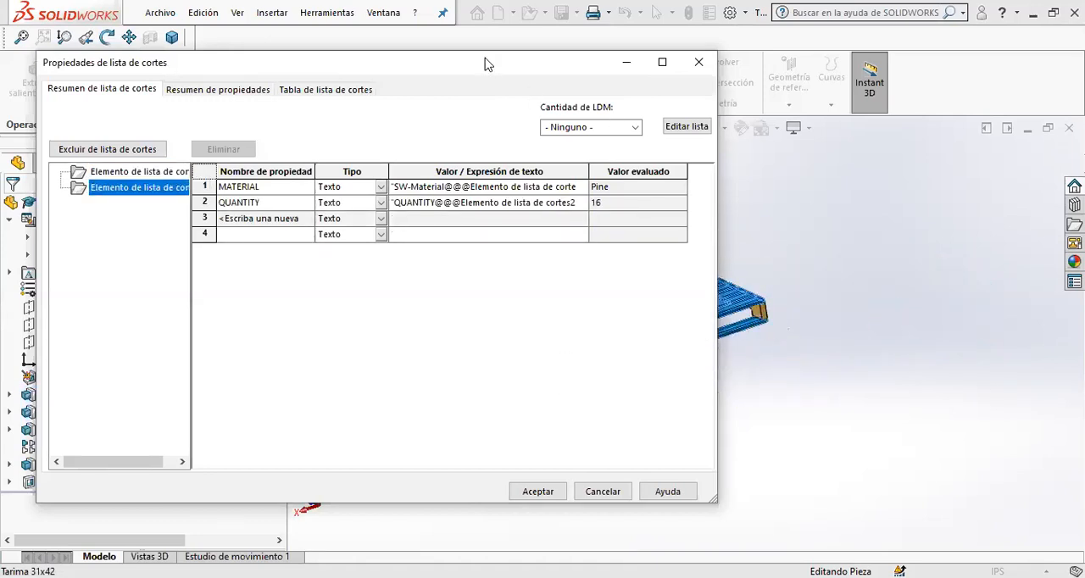
drag(485, 65, 816, 382)
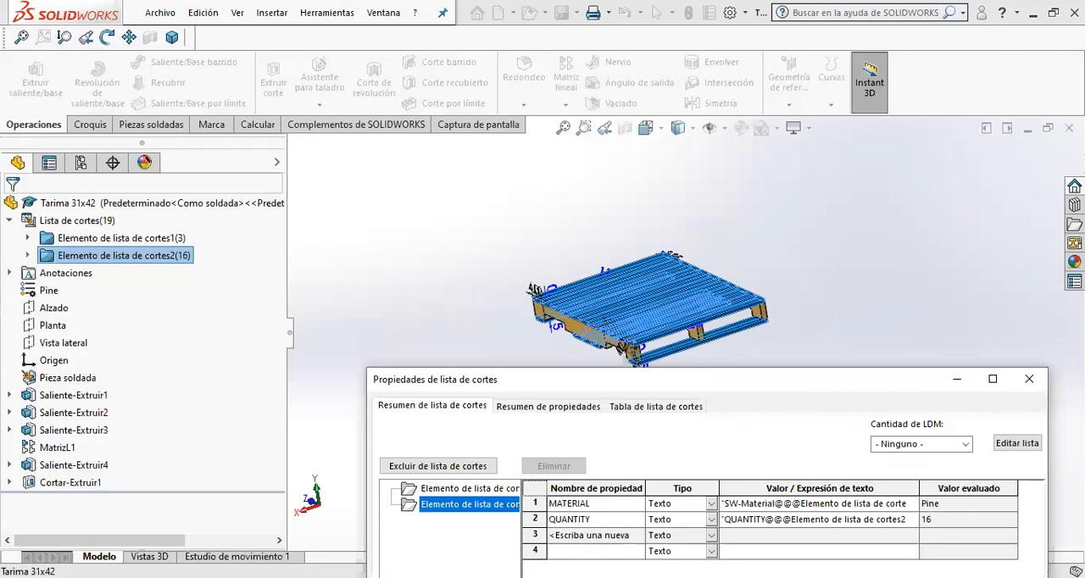
click(502, 297)
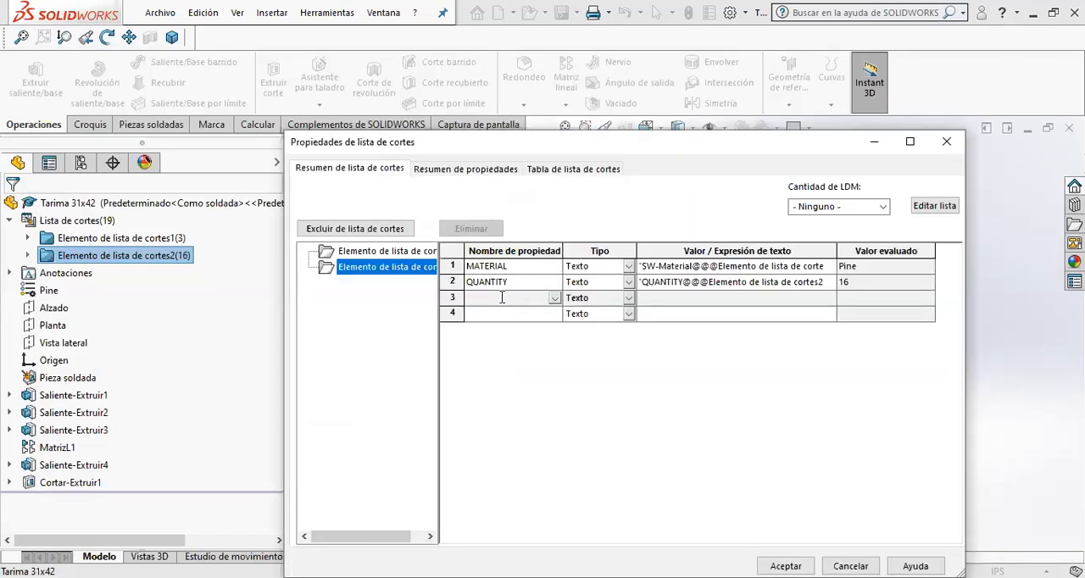
text(DESCRIPTION)
key(Return)
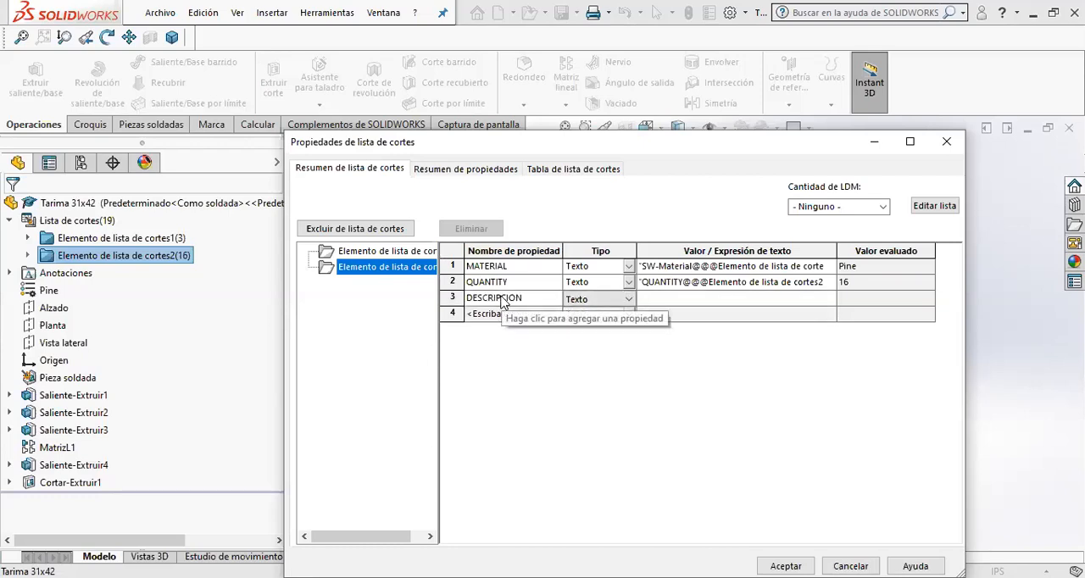
click(486, 314)
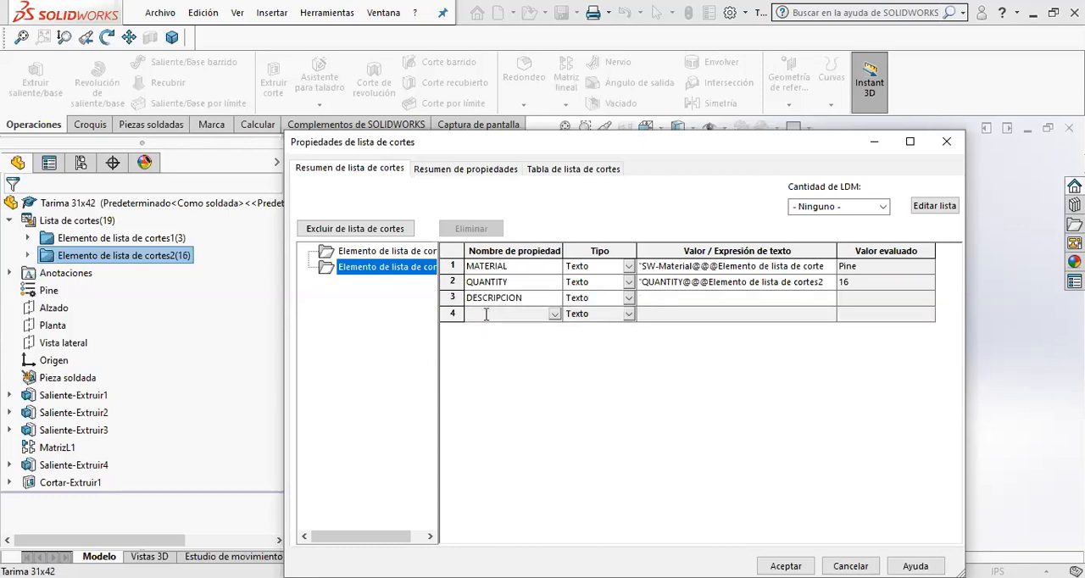
text(LARGO)
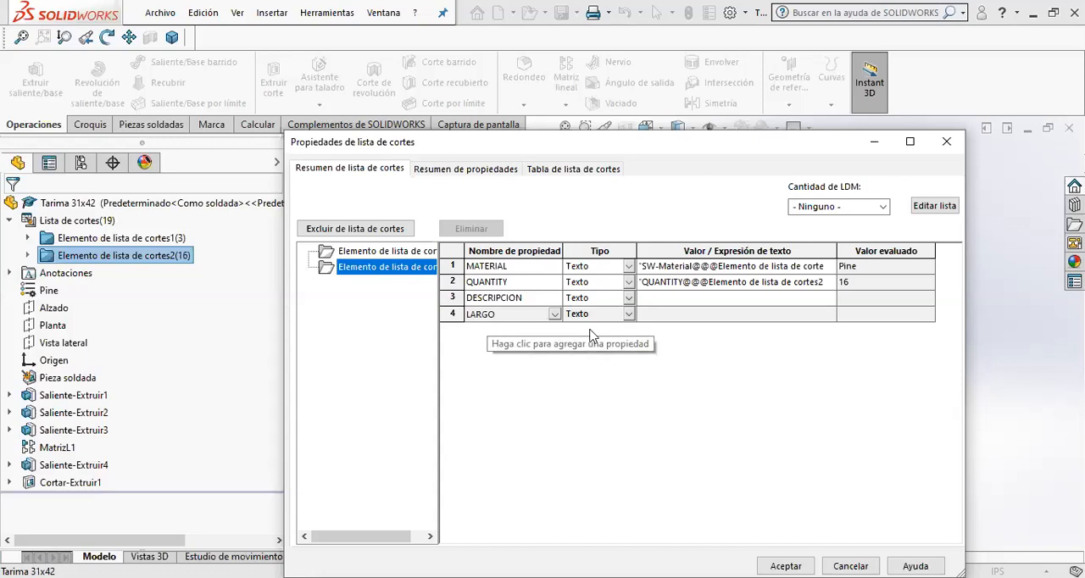
- Try to link the boards' DESCRIPCION value to the 4.00 and 31.00 dimensions displayed on the pallet
click(667, 303)
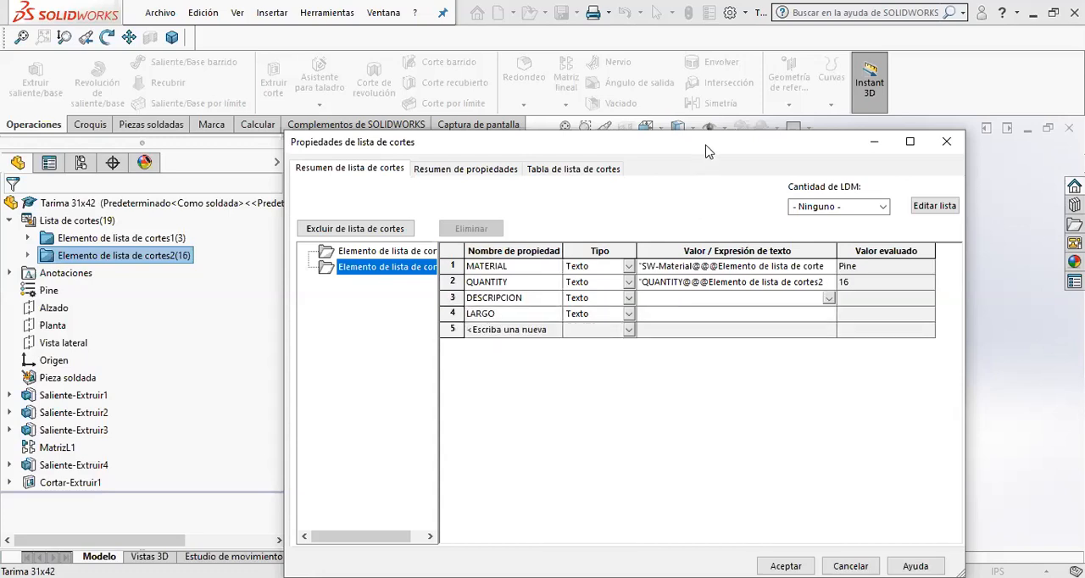
drag(705, 146, 424, 392)
scroll(560, 315, down, 6)
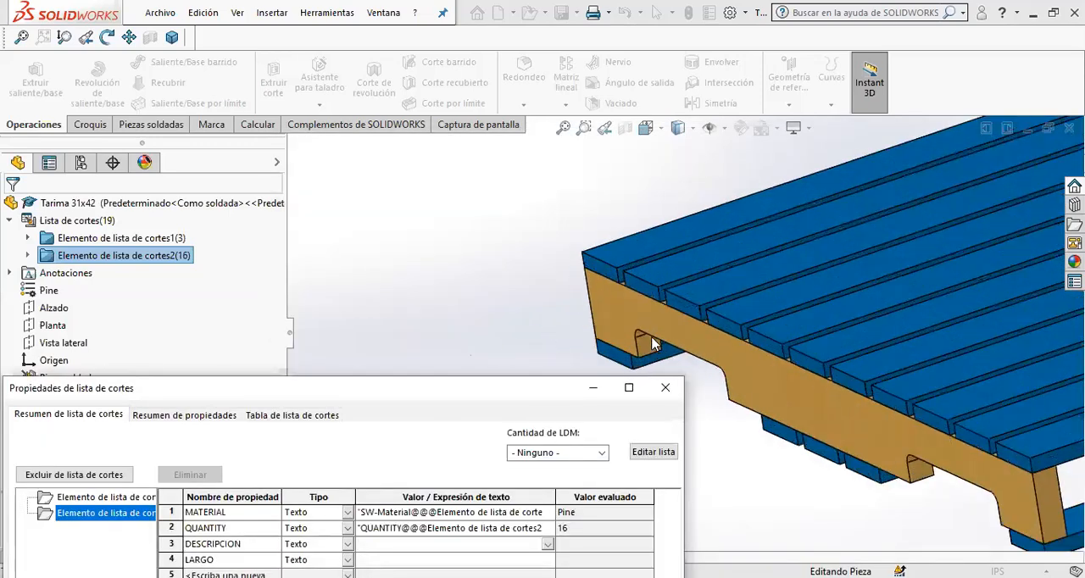
middle_drag(699, 370, 711, 353)
click(685, 196)
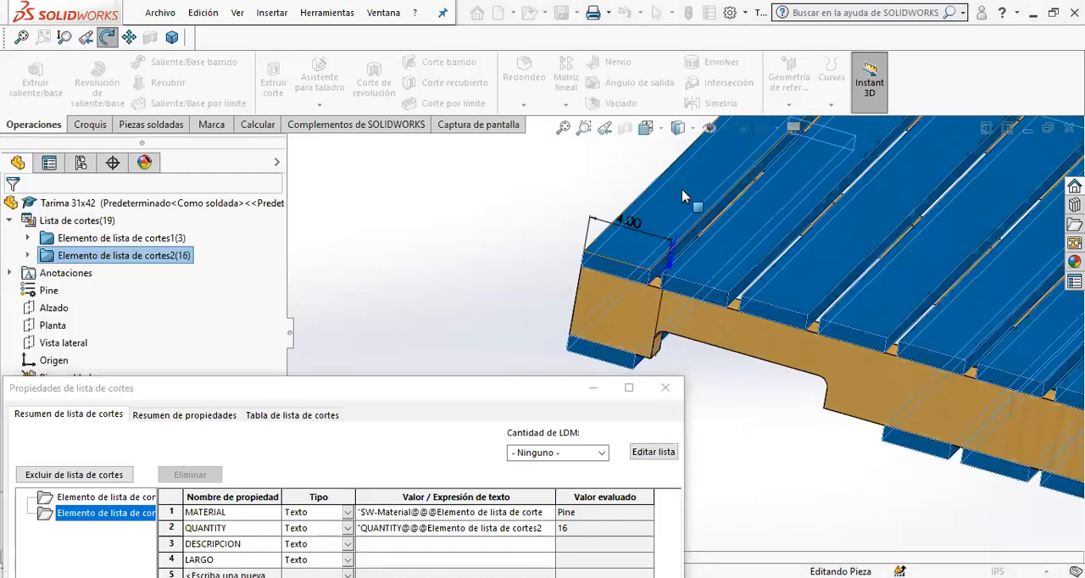
scroll(877, 314, up, 7)
scroll(908, 379, down, 3)
click(760, 335)
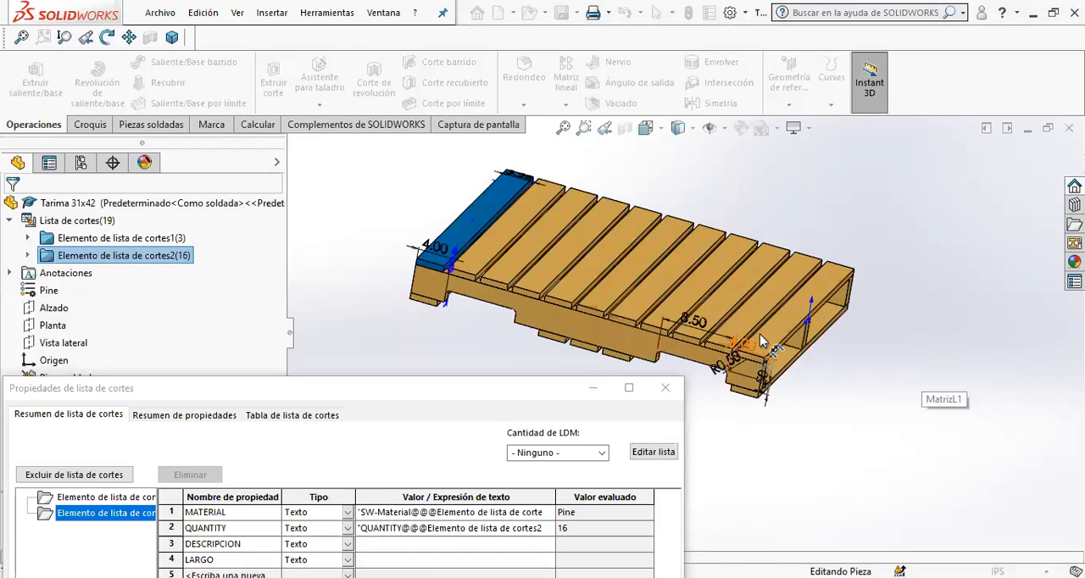
click(759, 334)
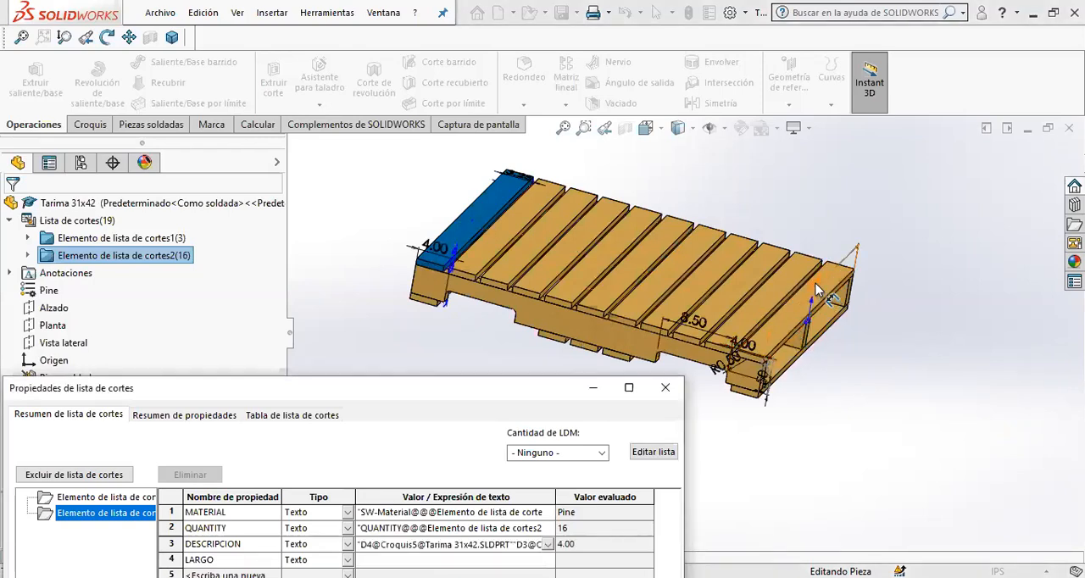
- Try to clear the linked 4.00 and 31.00 dimensions from the boards' DESCRIPCION value
scroll(816, 290, down, 3)
click(451, 544)
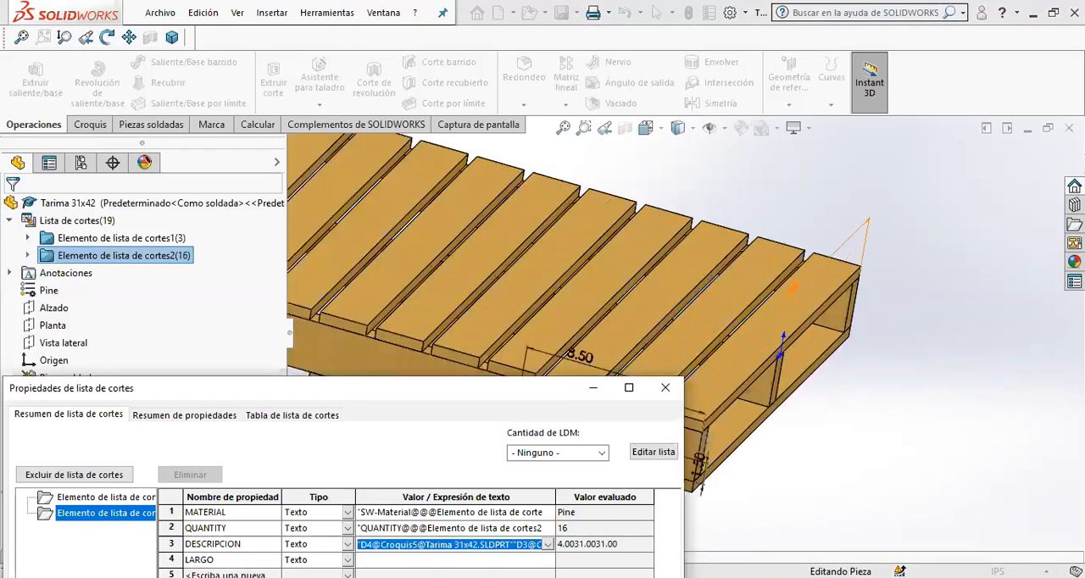
key(Delete)
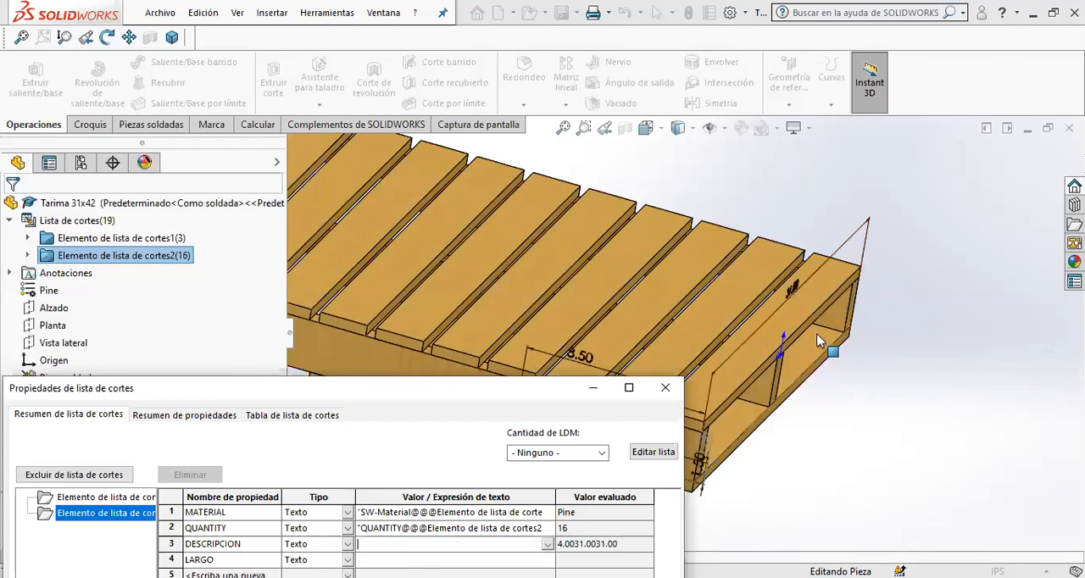
click(819, 294)
scroll(511, 361, up, 3)
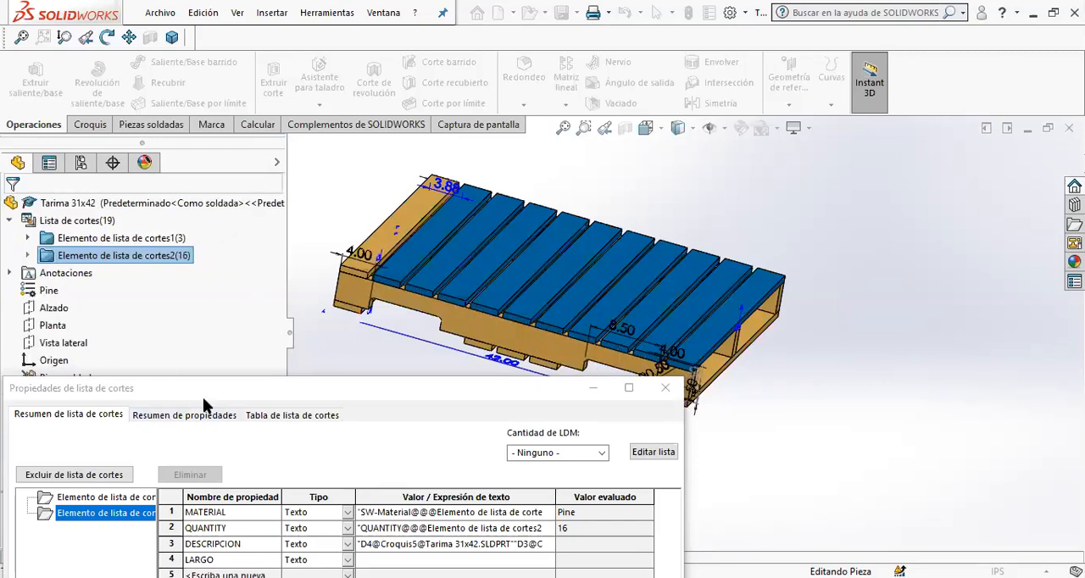
- Display the dimensions of Saliente-Extruir2 and insert its linked 3.25 width plus an X at the start of the boards' DESCRIPCION value
drag(190, 391, 512, 258)
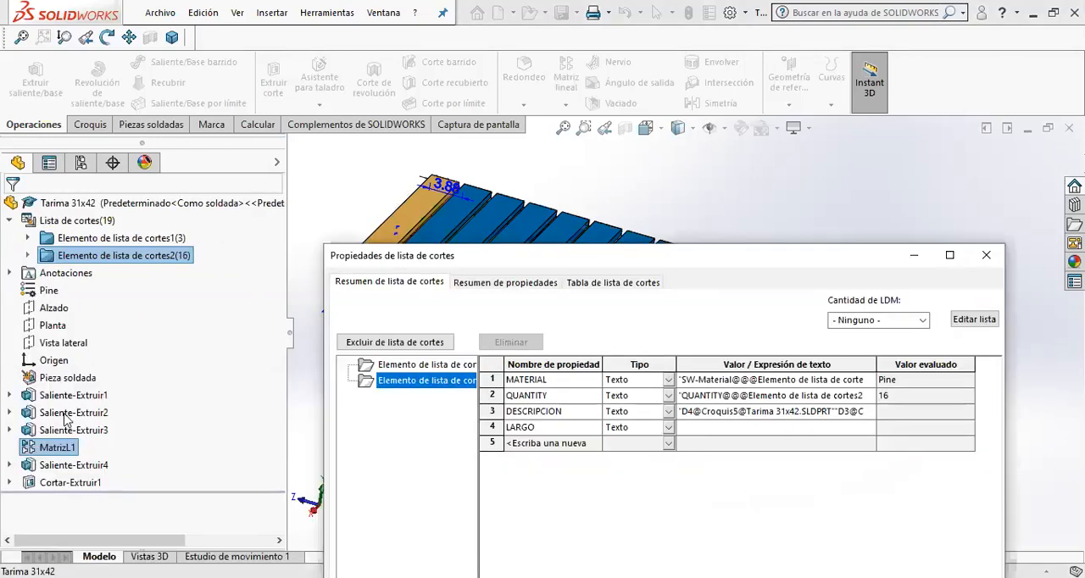
click(67, 413)
double_click(64, 414)
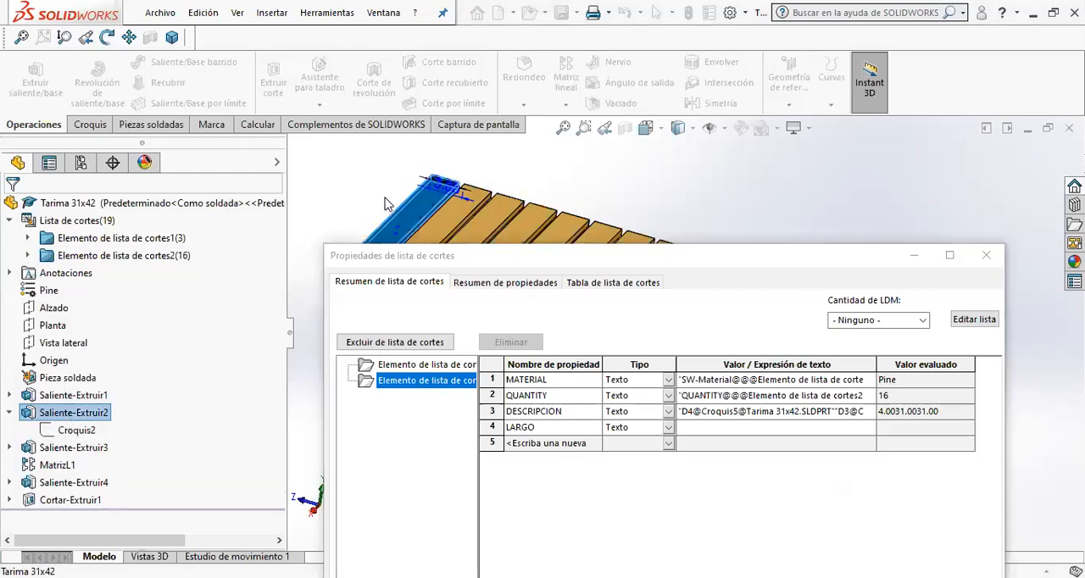
scroll(386, 200, down, 4)
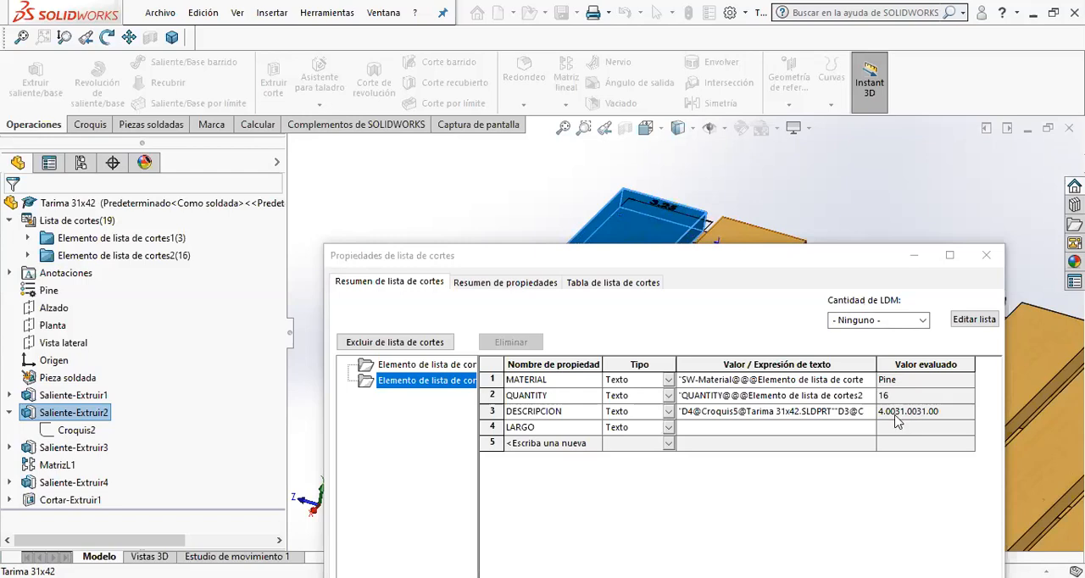
click(824, 420)
click(764, 414)
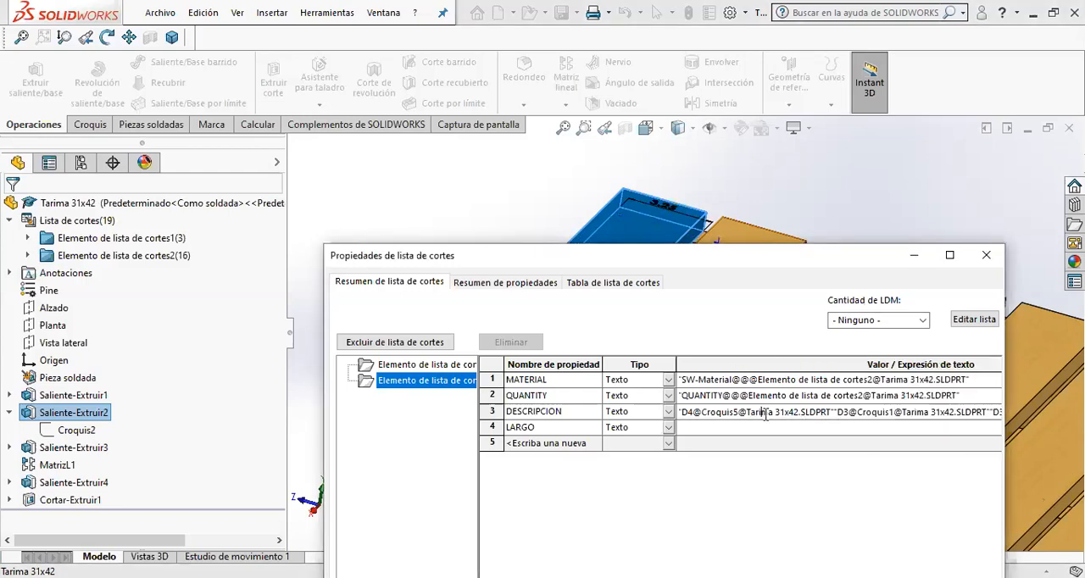
click(779, 417)
key(Delete)
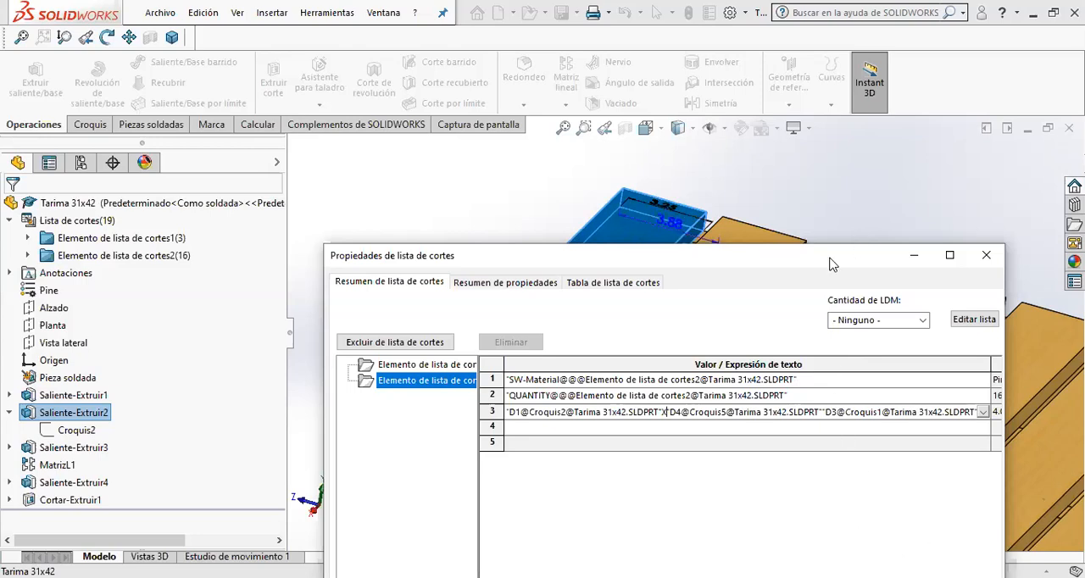
- Insert the end board's linked 0.75 thickness after the X in the DESCRIPCION value
drag(831, 260, 806, 266)
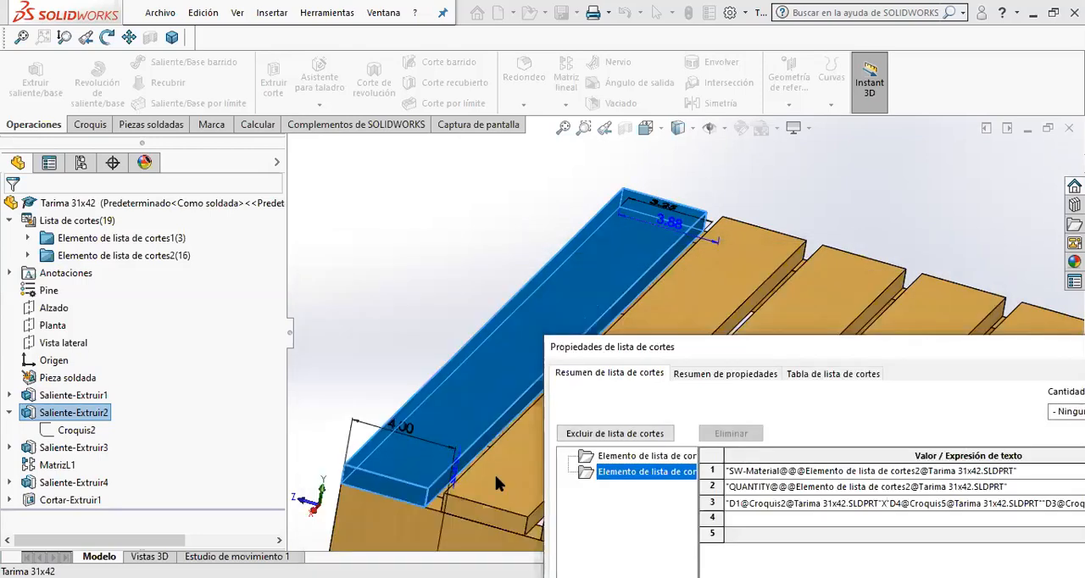
scroll(484, 487, down, 2)
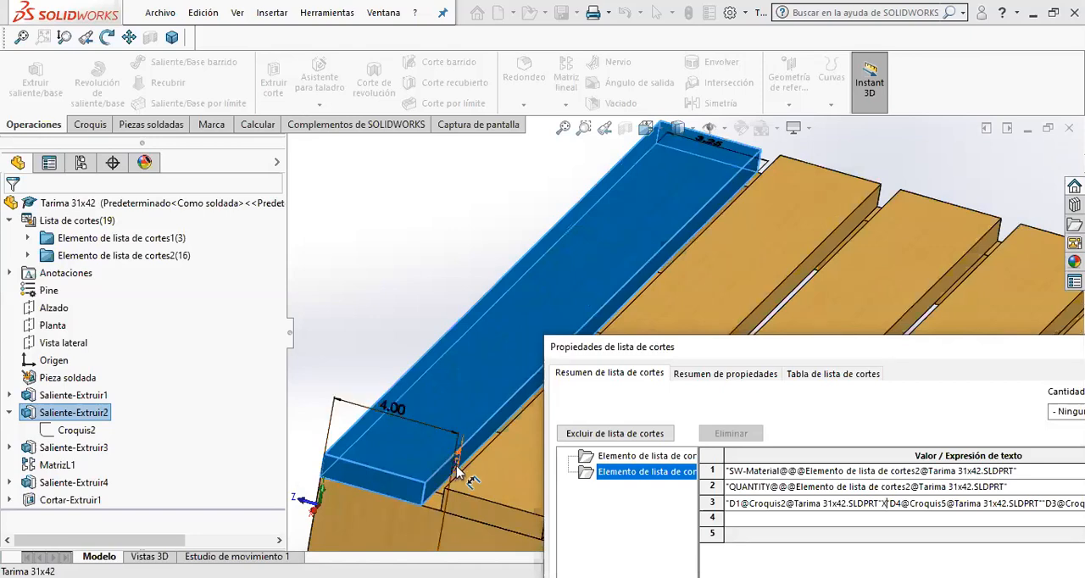
click(458, 475)
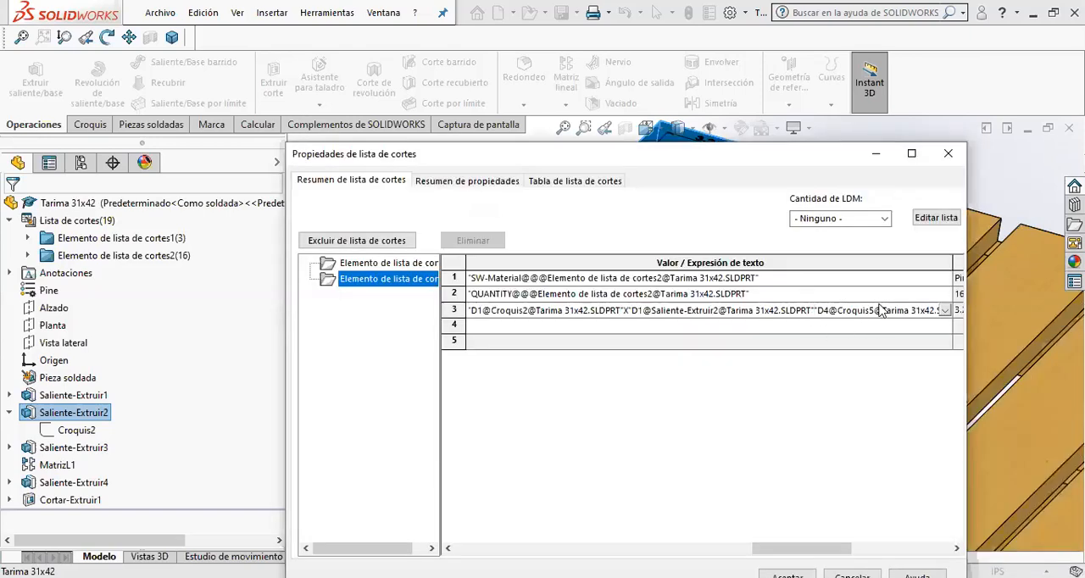
- Try to delete the surplus linked 31.00 dimensions from the end of the boards' DESCRIPCION value
click(880, 309)
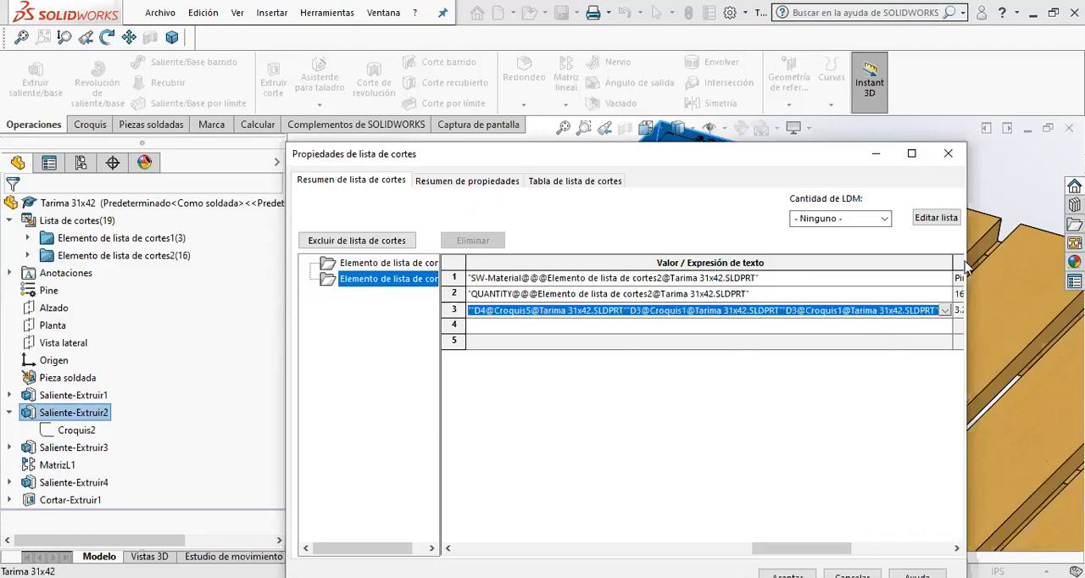
drag(824, 275, 713, 279)
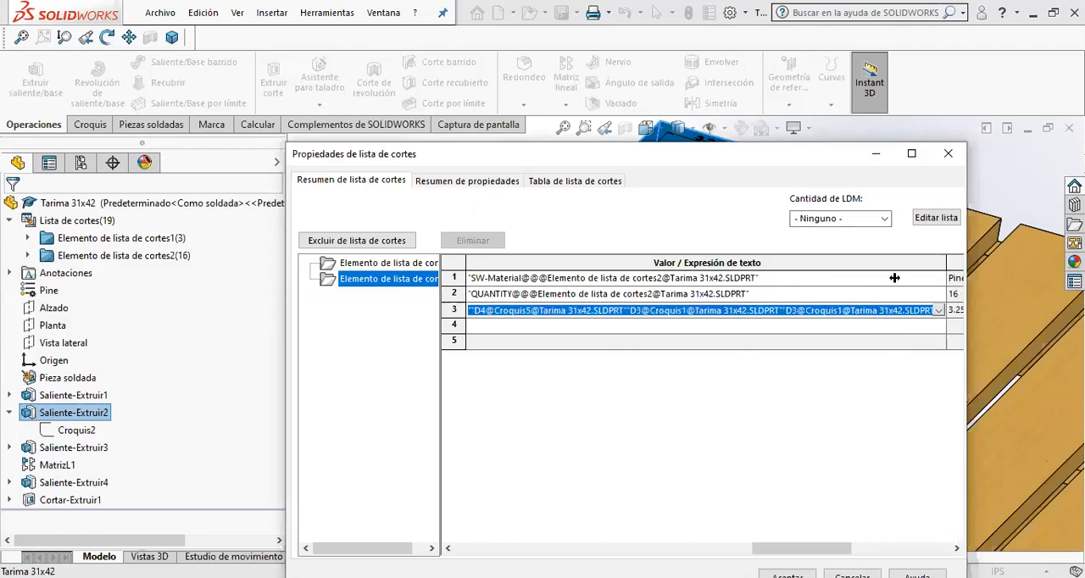
click(844, 312)
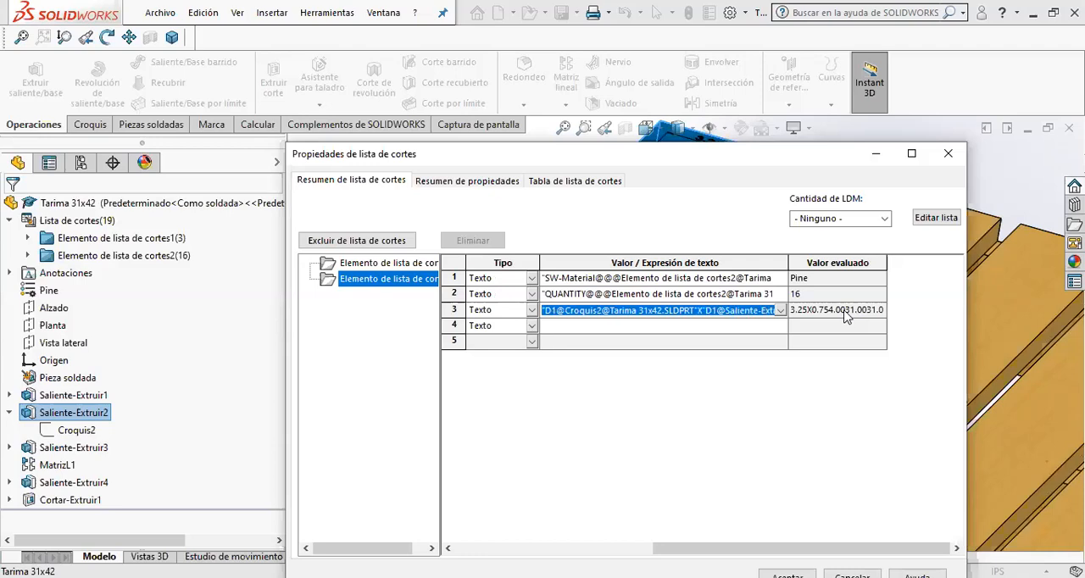
click(725, 312)
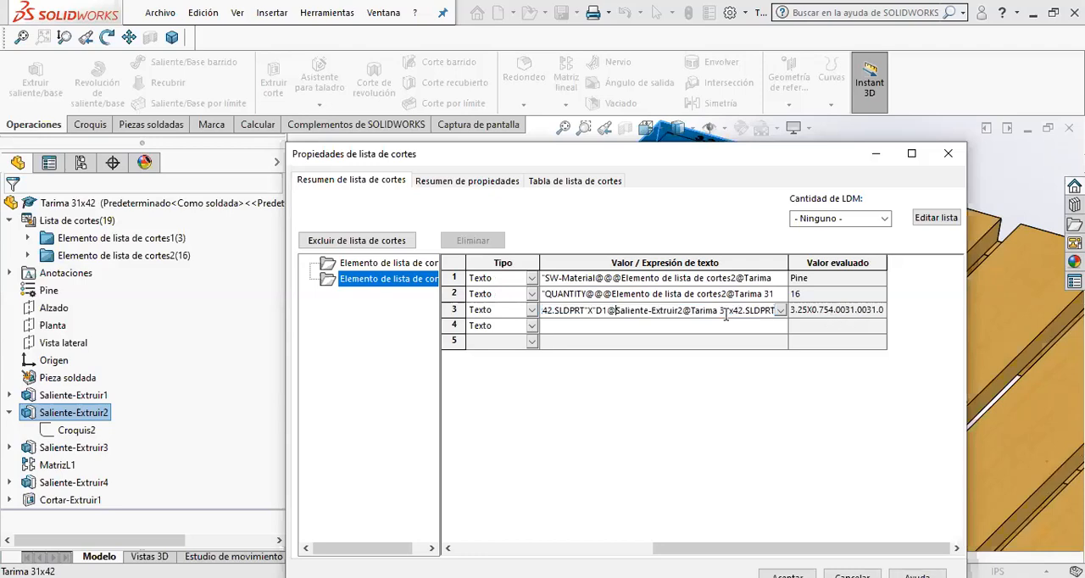
key(Right)
key(Right)
key(Right)
key(Right)
key(Right)
key(Right)
key(Right)
key(Right)
key(Right)
key(Right)
key(Right)
key(Right)
key(Right)
key(Right)
key(Right)
key(Right)
key(Right)
key(Right)
key(Right)
key(Right)
key(Right)
key(Right)
key(Right)
key(Right)
key(Right)
key(Right)
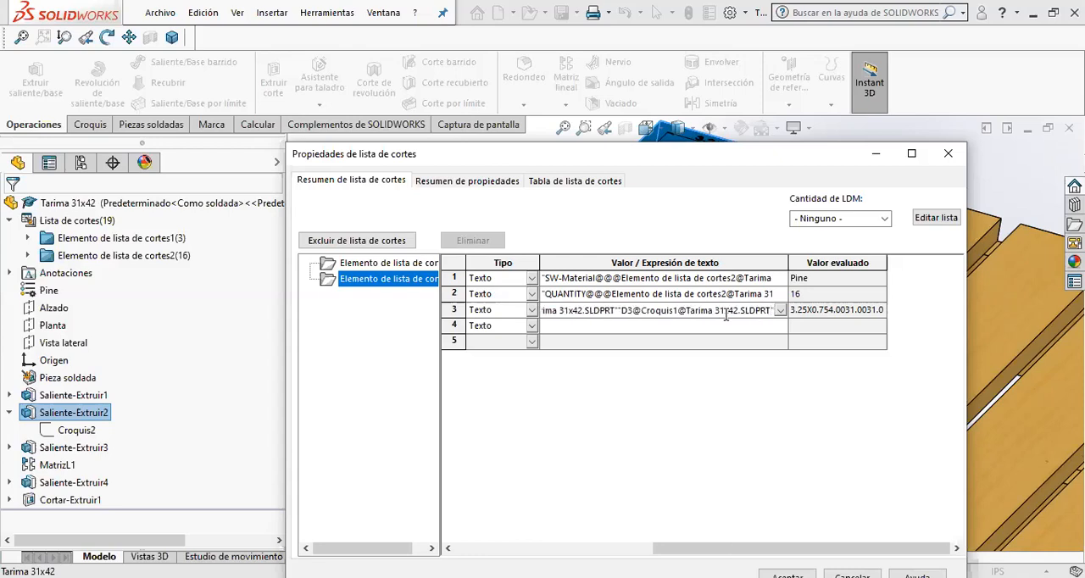
key(BackSpace)
key(BackSpace)
key(BackSpace)
key(BackSpace)
key(BackSpace)
key(BackSpace)
key(BackSpace)
key(BackSpace)
key(BackSpace)
key(BackSpace)
key(BackSpace)
key(BackSpace)
key(BackSpace)
key(BackSpace)
key(BackSpace)
key(BackSpace)
key(BackSpace)
key(BackSpace)
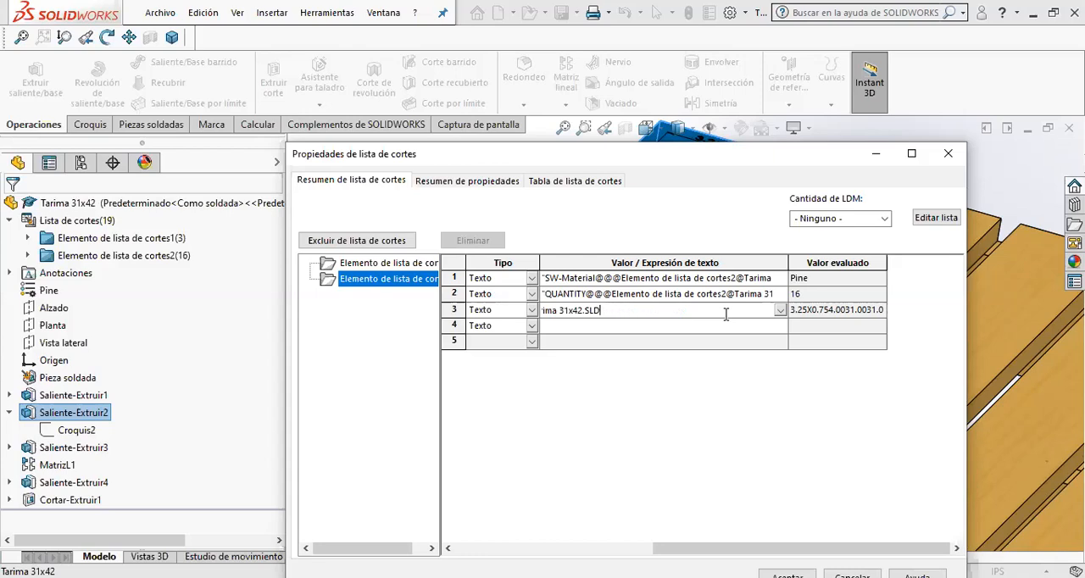
key(ctrl+a)
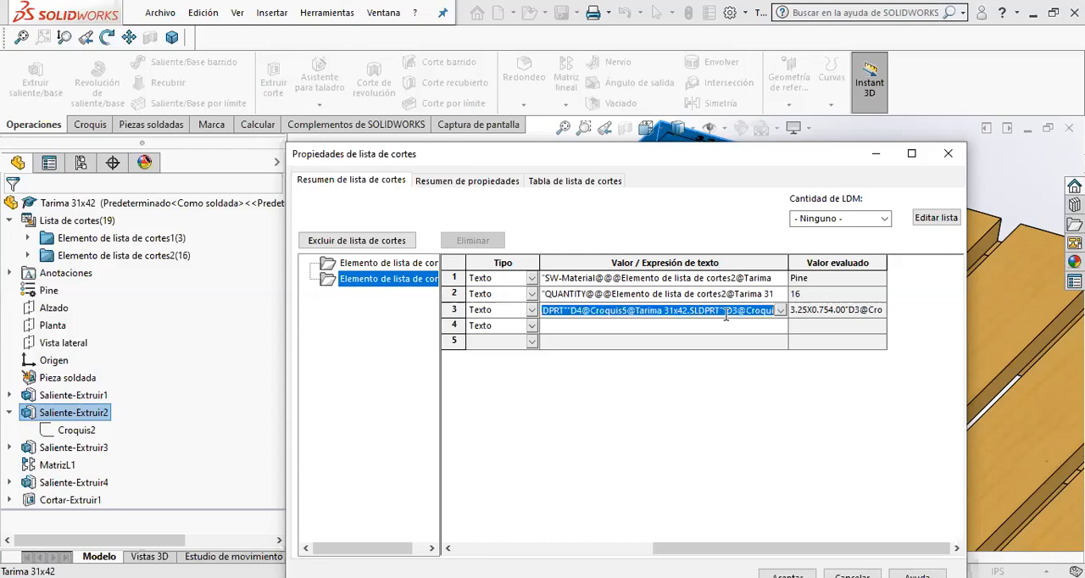
key(Left)
key(Left)
key(Left)
key(Left)
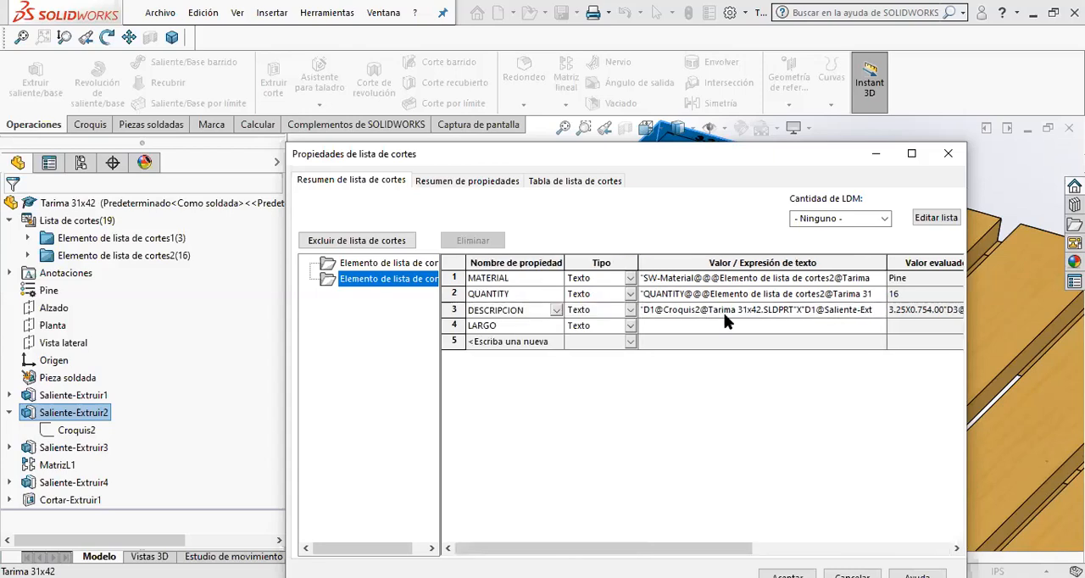
click(724, 315)
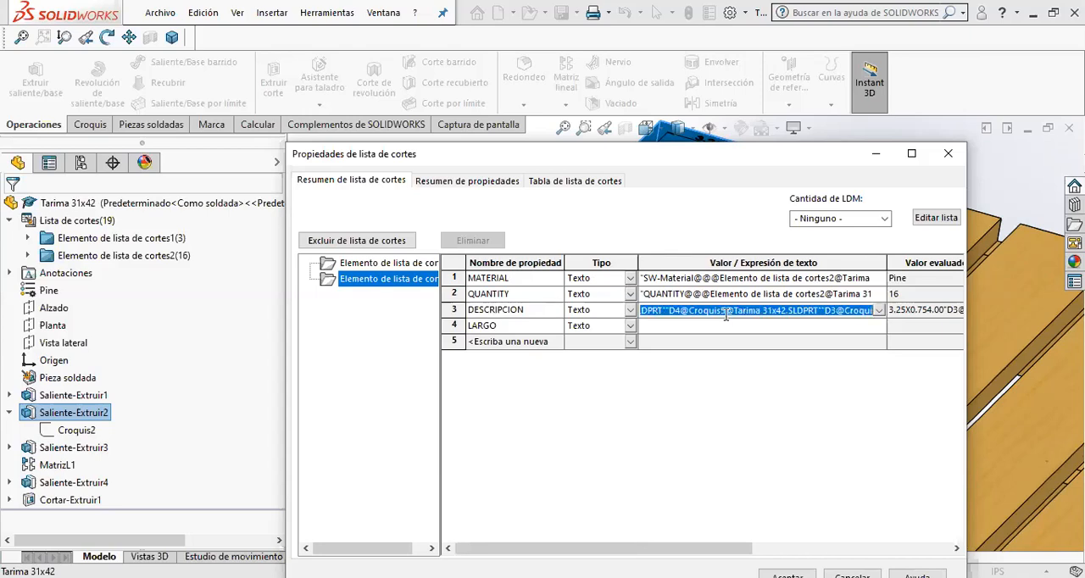
click(726, 315)
key(Left)
key(Left)
key(Left)
key(Left)
key(Left)
key(Left)
key(Left)
key(Left)
key(Left)
key(Left)
key(Left)
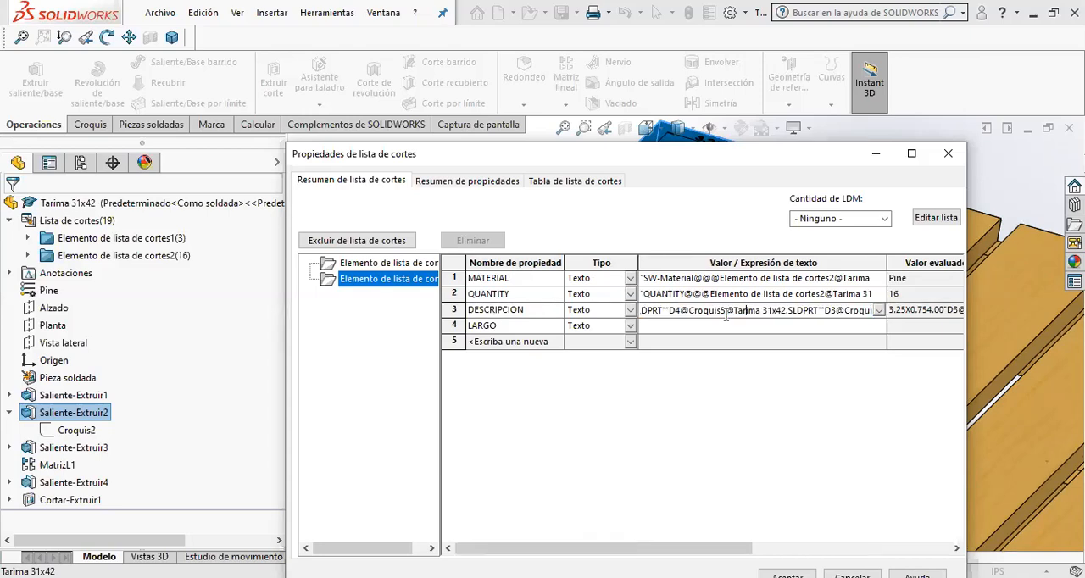
key(Left)
key(Left)
key(Left)
key(Left)
key(Left)
key(Left)
key(Left)
key(Left)
key(Left)
key(Left)
key(Left)
key(Left)
key(Left)
key(Left)
key(Left)
key(Left)
key(Left)
key(Left)
key(Left)
key(Left)
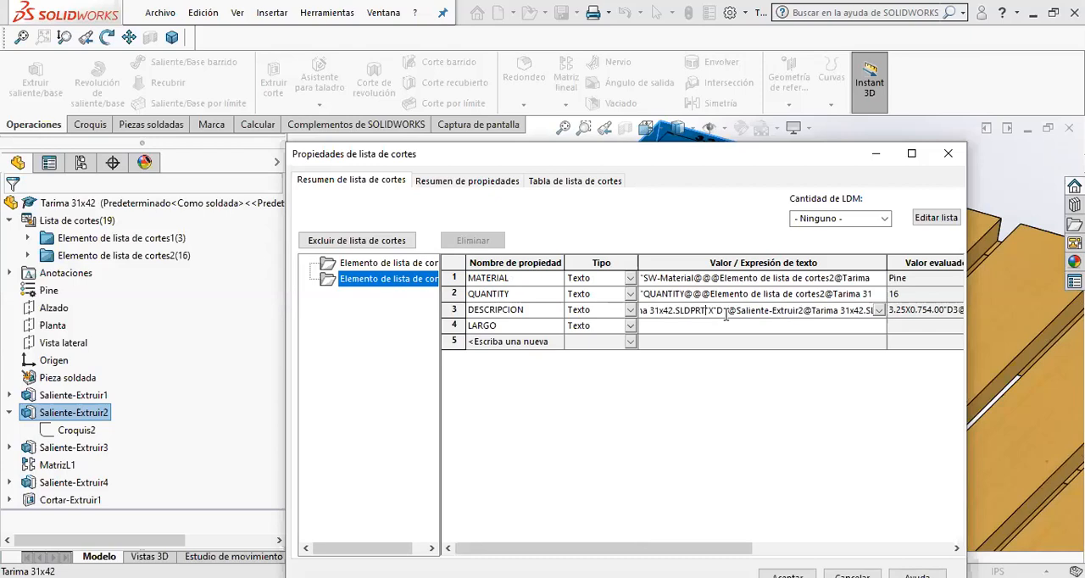
key(Left)
key(Left)
key(Left)
key(Left)
key(Left)
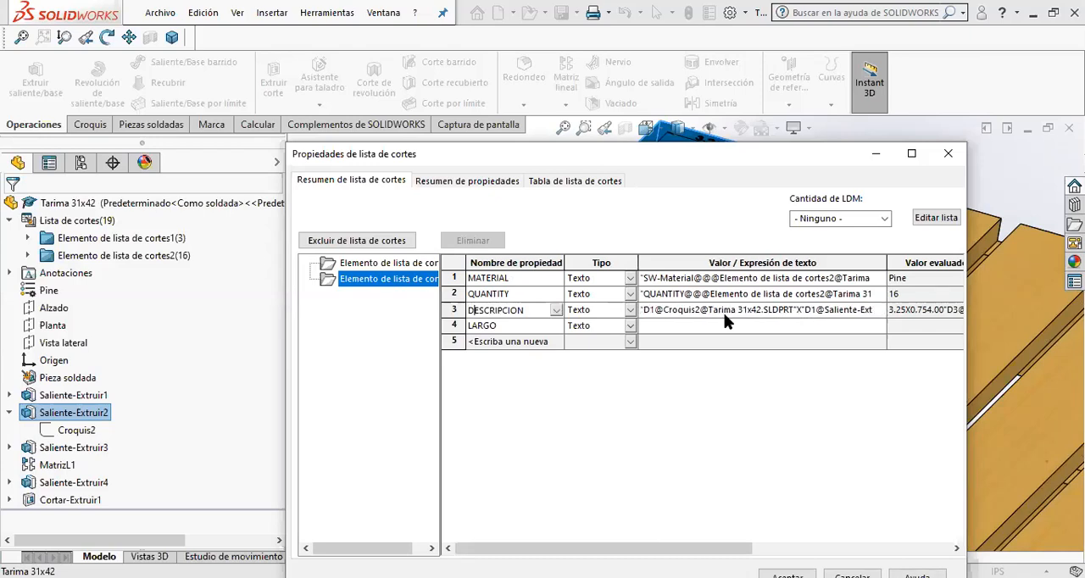
key(Tab)
key(Tab)
- Clear the entire linked expression from the boards' DESCRIPCION value
click(726, 314)
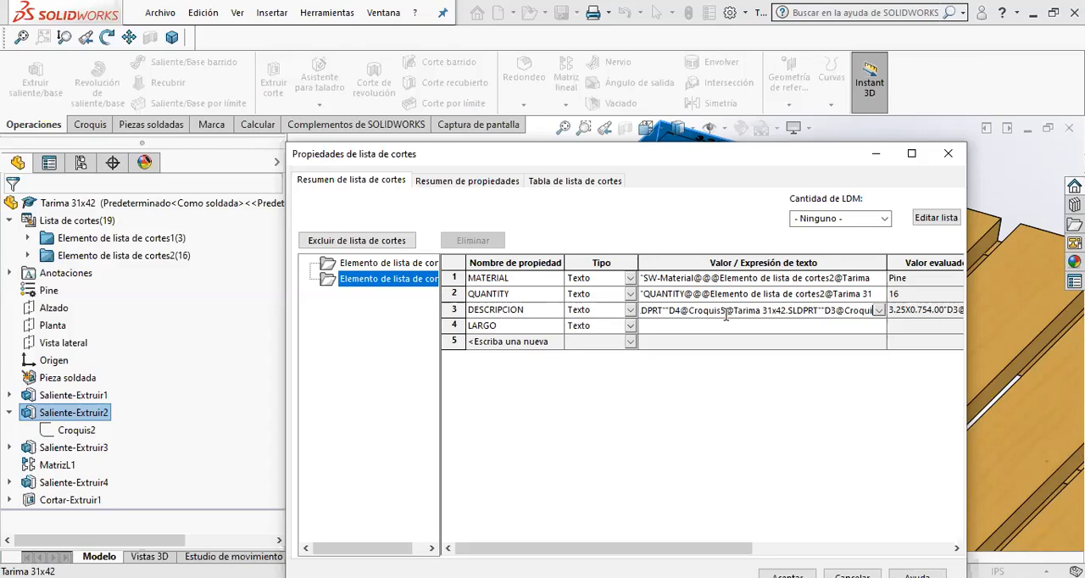
key(BackSpace)
key(BackSpace)
key(BackSpace)
key(BackSpace)
key(BackSpace)
key(BackSpace)
key(BackSpace)
key(BackSpace)
key(BackSpace)
key(BackSpace)
key(BackSpace)
key(BackSpace)
key(BackSpace)
key(BackSpace)
key(BackSpace)
key(BackSpace)
key(BackSpace)
key(BackSpace)
key(BackSpace)
key(BackSpace)
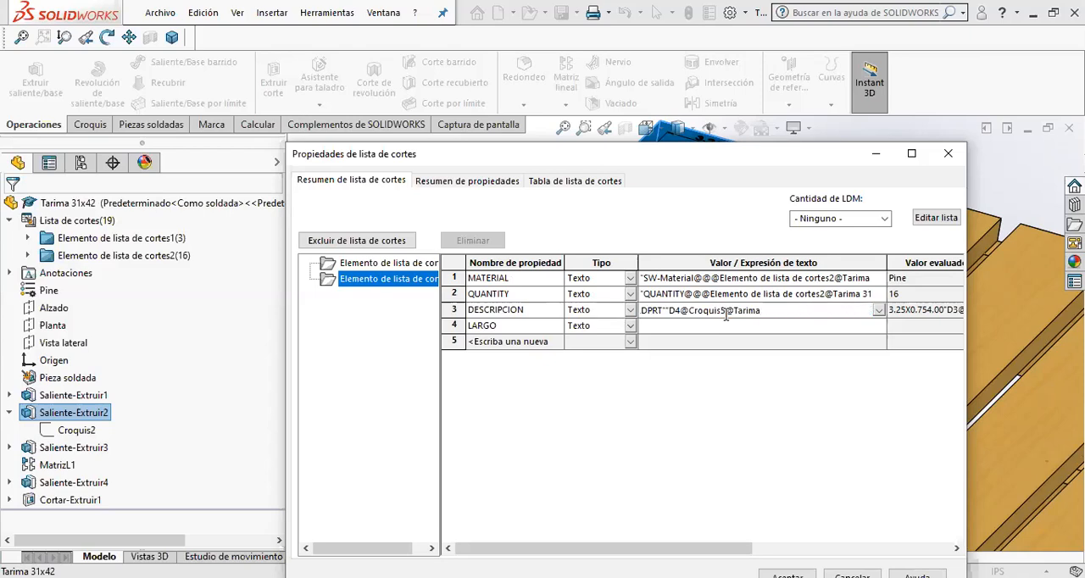
key(ctrl+a)
click(726, 315)
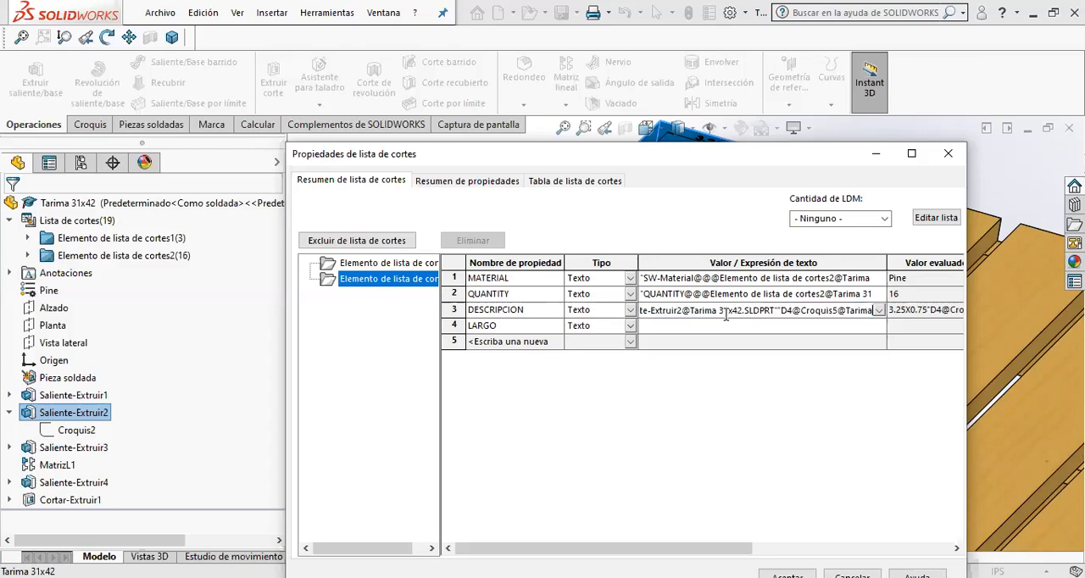
key(BackSpace)
key(BackSpace)
key(BackSpace)
key(BackSpace)
key(BackSpace)
key(BackSpace)
key(BackSpace)
key(BackSpace)
key(BackSpace)
key(BackSpace)
key(BackSpace)
key(BackSpace)
key(BackSpace)
key(BackSpace)
key(BackSpace)
key(BackSpace)
key(BackSpace)
key(BackSpace)
key(BackSpace)
key(BackSpace)
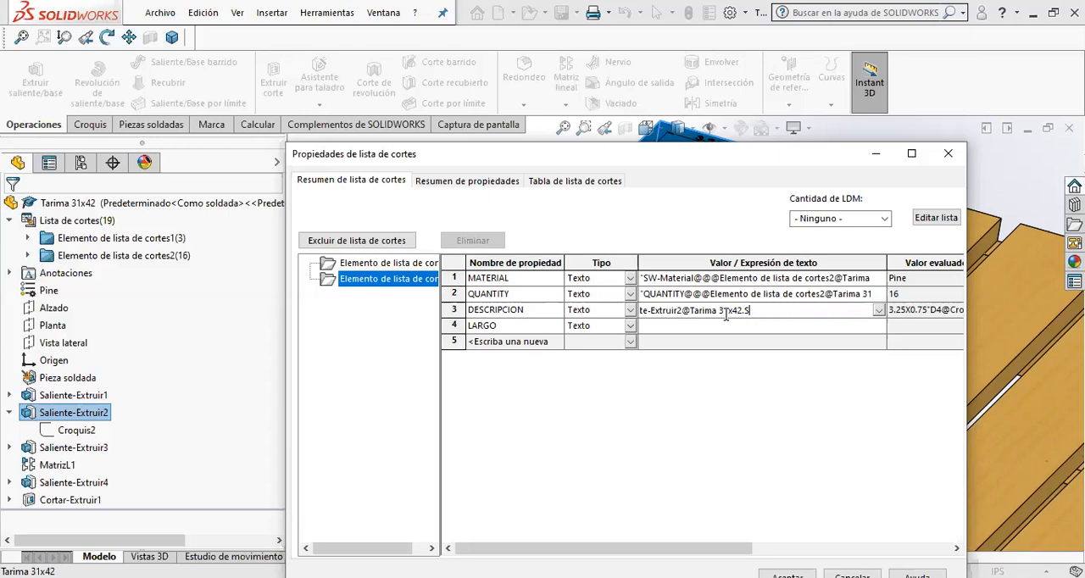
key(BackSpace)
key(BackSpace)
key(BackSpace)
key(BackSpace)
key(BackSpace)
key(BackSpace)
key(BackSpace)
key(BackSpace)
key(BackSpace)
key(BackSpace)
key(BackSpace)
key(Return)
click(726, 313)
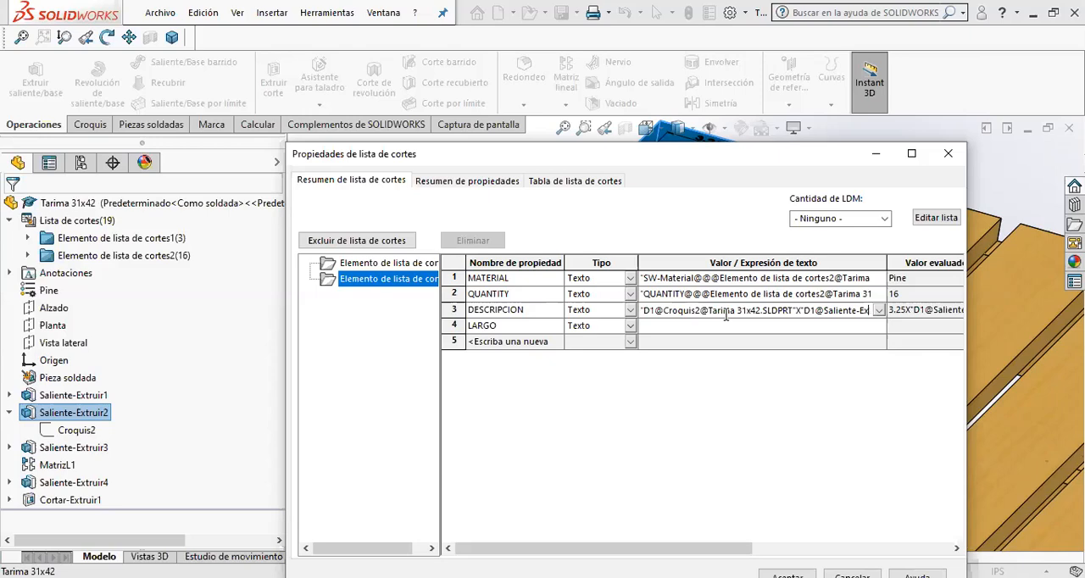
key(BackSpace)
key(BackSpace)
key(BackSpace)
key(BackSpace)
key(BackSpace)
key(BackSpace)
key(BackSpace)
key(BackSpace)
key(BackSpace)
key(BackSpace)
key(BackSpace)
key(BackSpace)
key(BackSpace)
key(BackSpace)
key(BackSpace)
key(BackSpace)
key(BackSpace)
key(BackSpace)
key(BackSpace)
key(BackSpace)
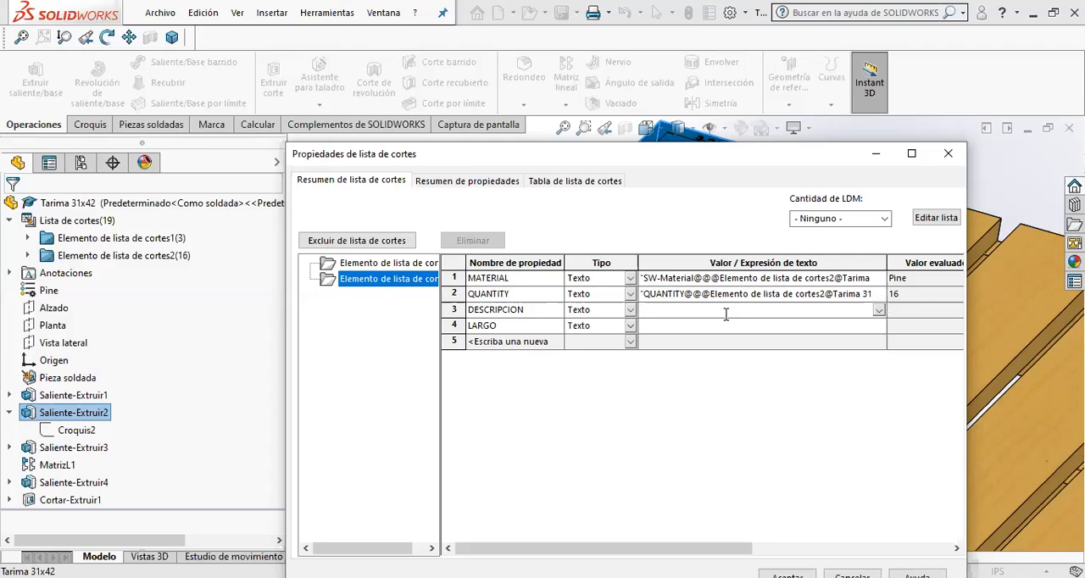
- Set the boards' DESCRIPCION value to the end board's linked 3.25 width, an X and its linked 0.75 thickness
drag(765, 168, 728, 398)
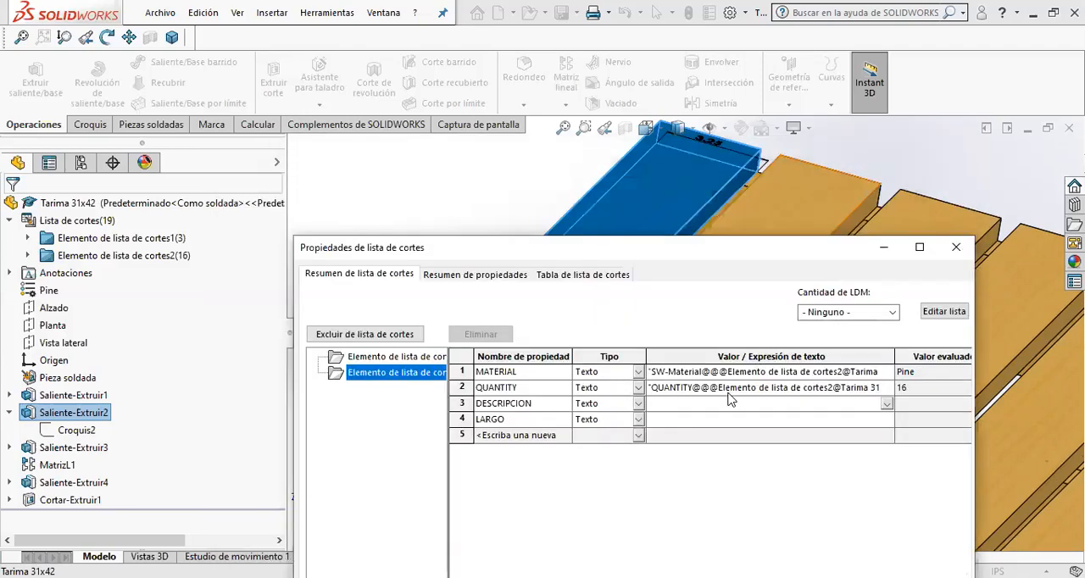
click(712, 148)
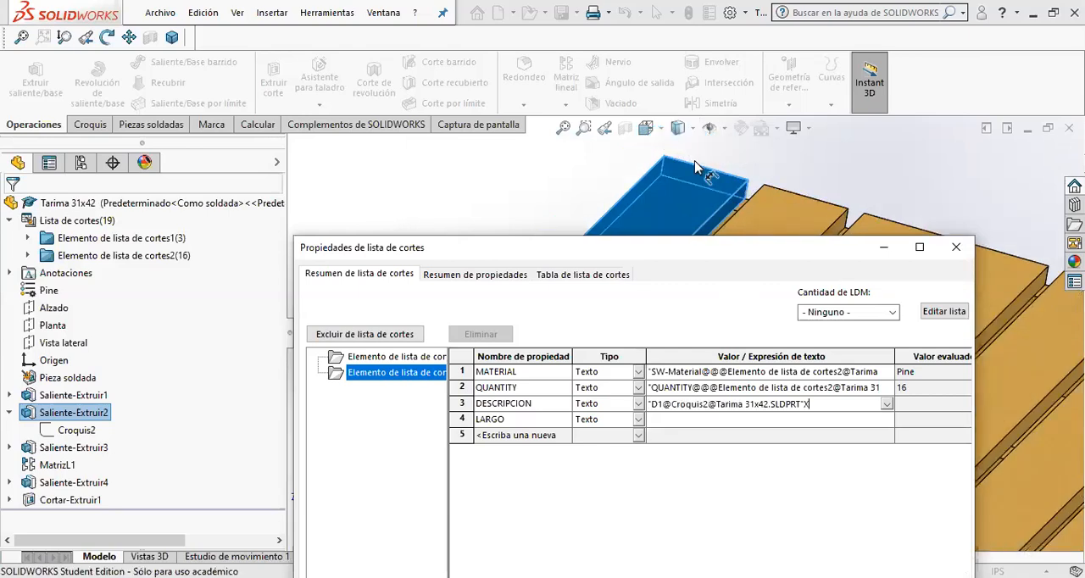
drag(710, 253, 594, 406)
click(596, 393)
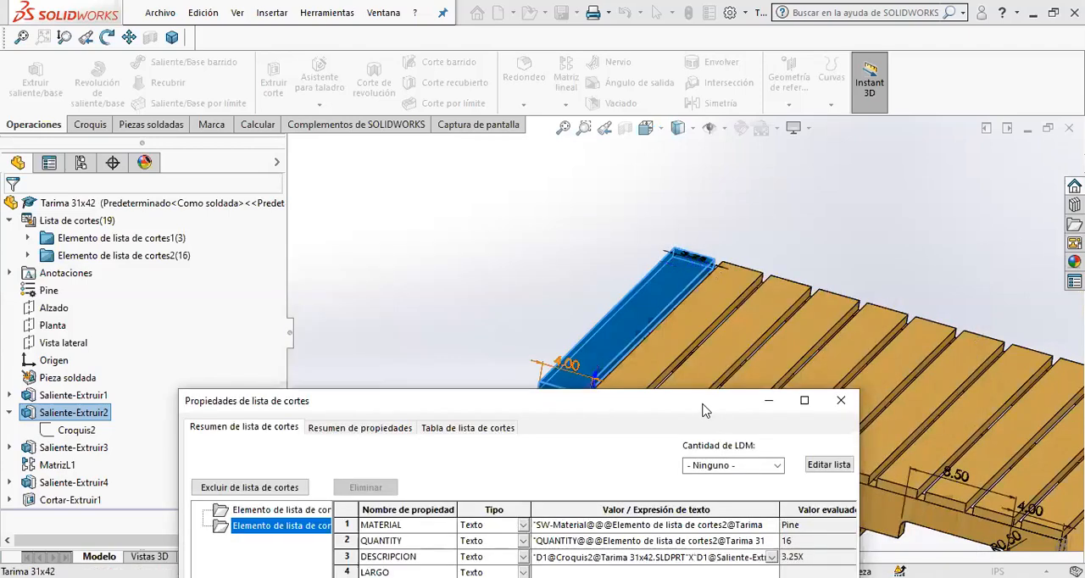
- Display the dimensions of Saliente-Extruir1 and link the boards' LARGO value to its 31.00 overall width
click(680, 436)
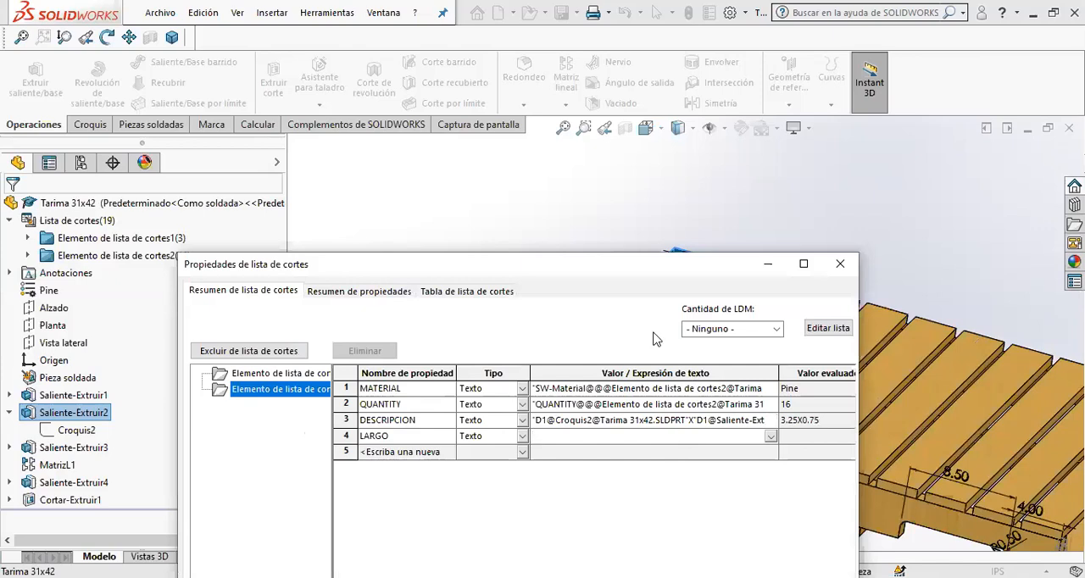
drag(623, 262, 405, 273)
scroll(790, 364, up, 5)
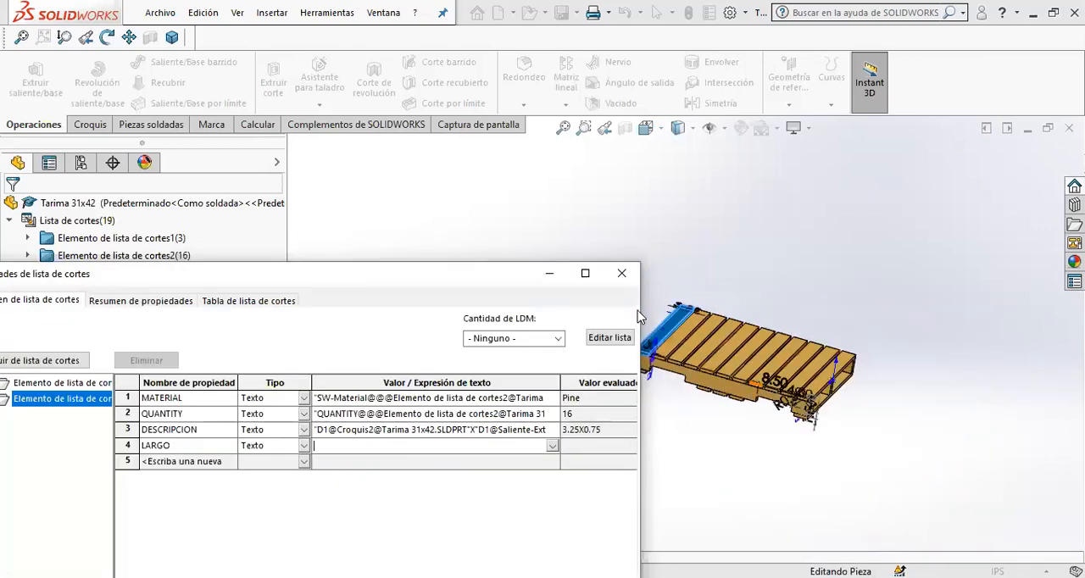
scroll(797, 445, down, 5)
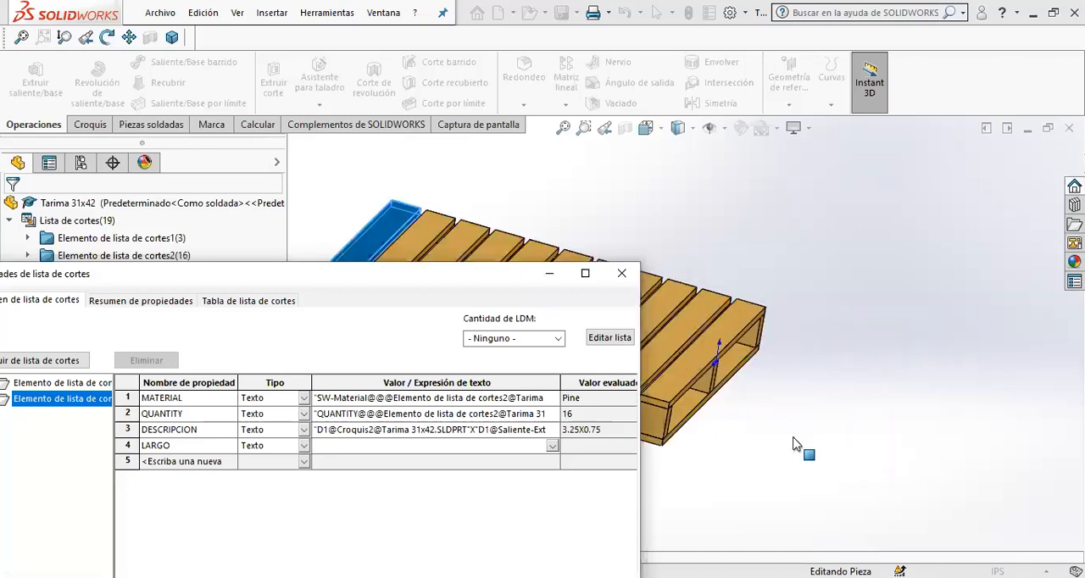
middle_drag(795, 445, 679, 456)
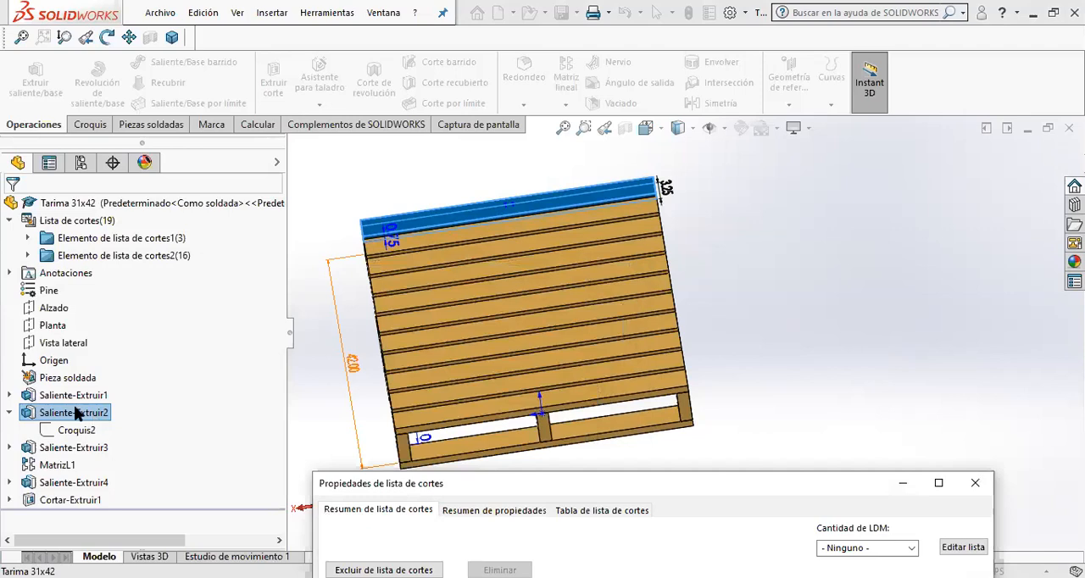
click(76, 396)
scroll(553, 361, up, 2)
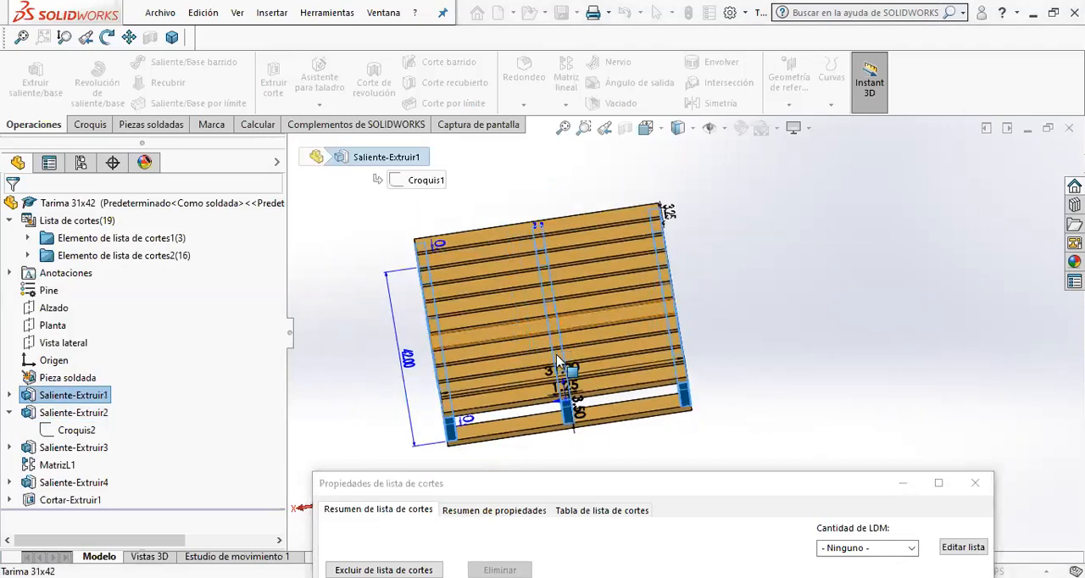
scroll(551, 387, down, 1)
middle_drag(551, 387, 544, 261)
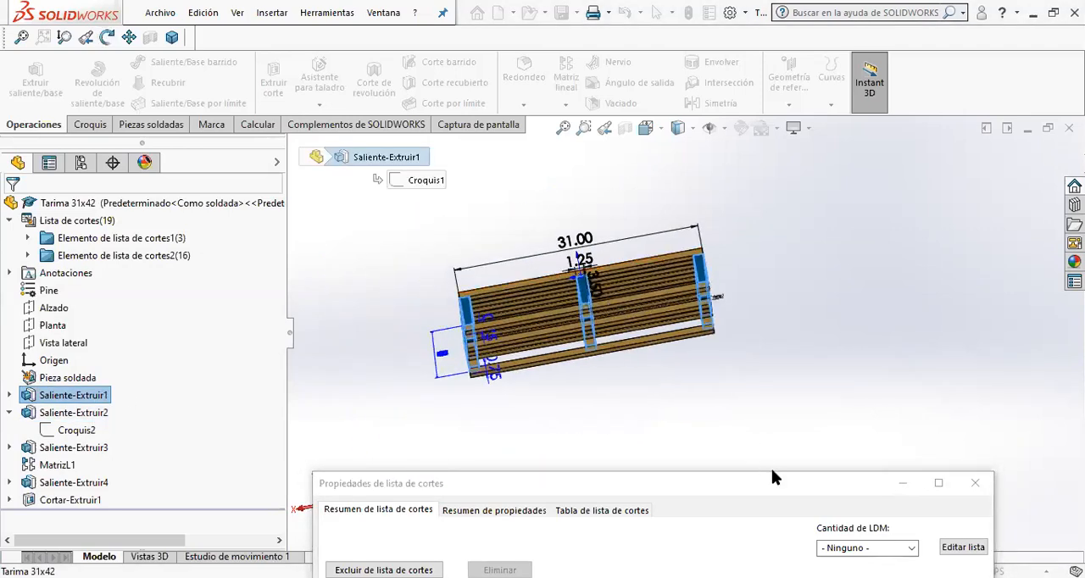
drag(763, 489, 795, 321)
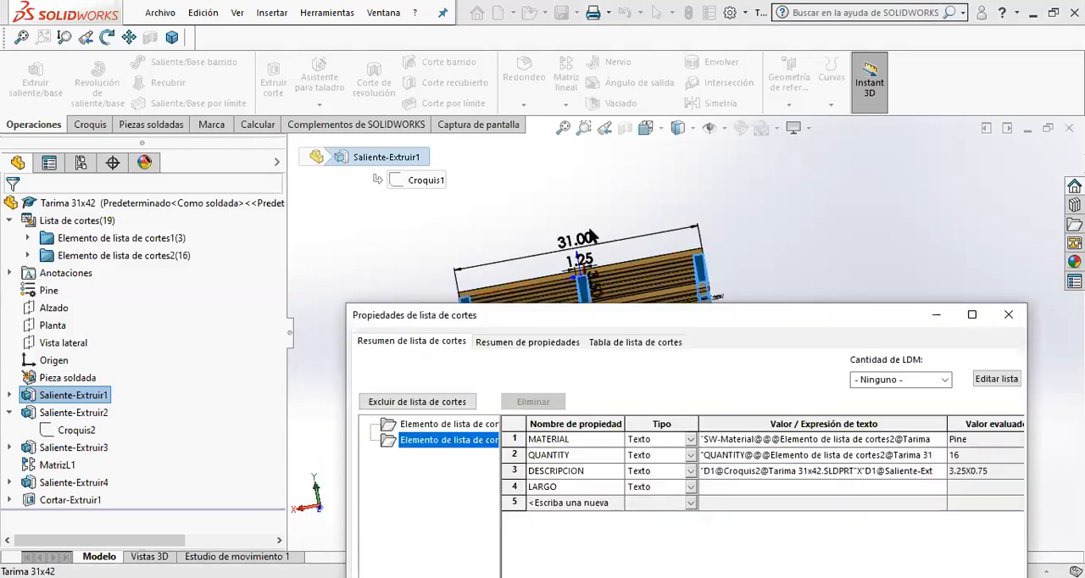
click(591, 245)
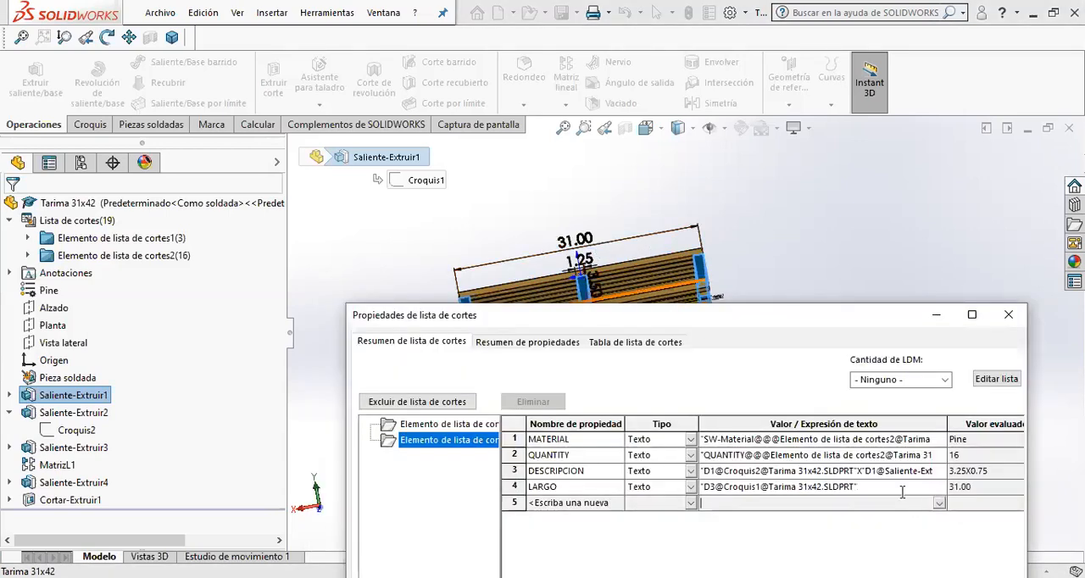
- Review the MATERIAL and QUANTITY property summaries and compare the cut list table's description and length columns with the boards' properties
drag(823, 311, 693, 111)
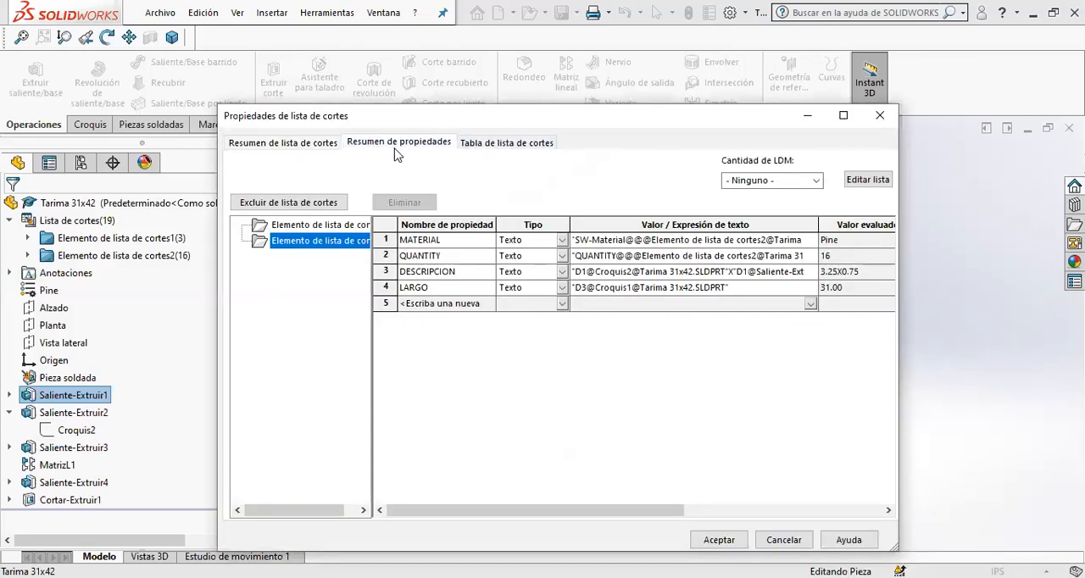
click(403, 151)
click(254, 235)
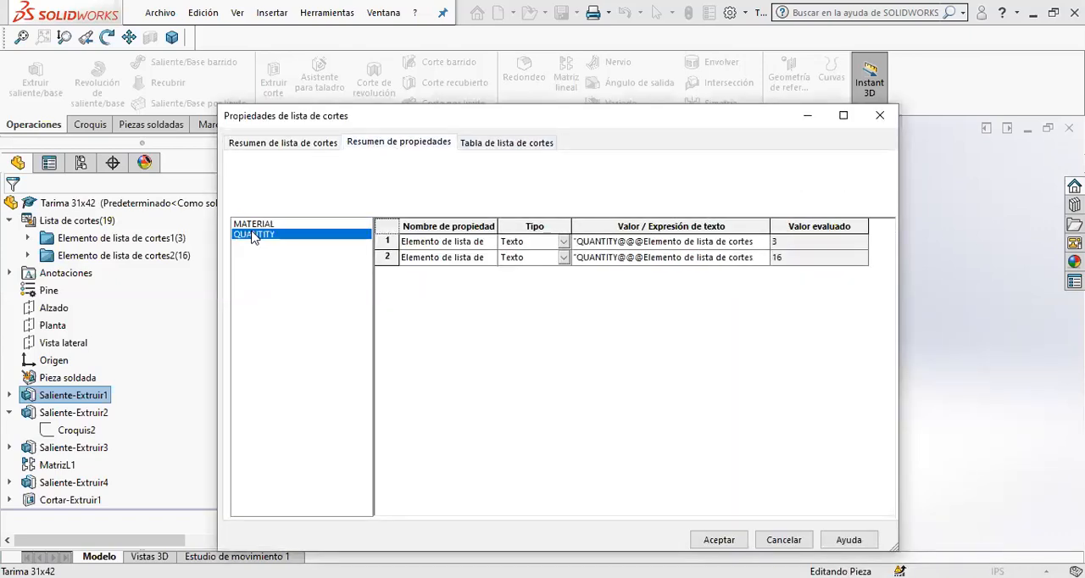
click(255, 223)
click(258, 235)
click(289, 146)
click(508, 144)
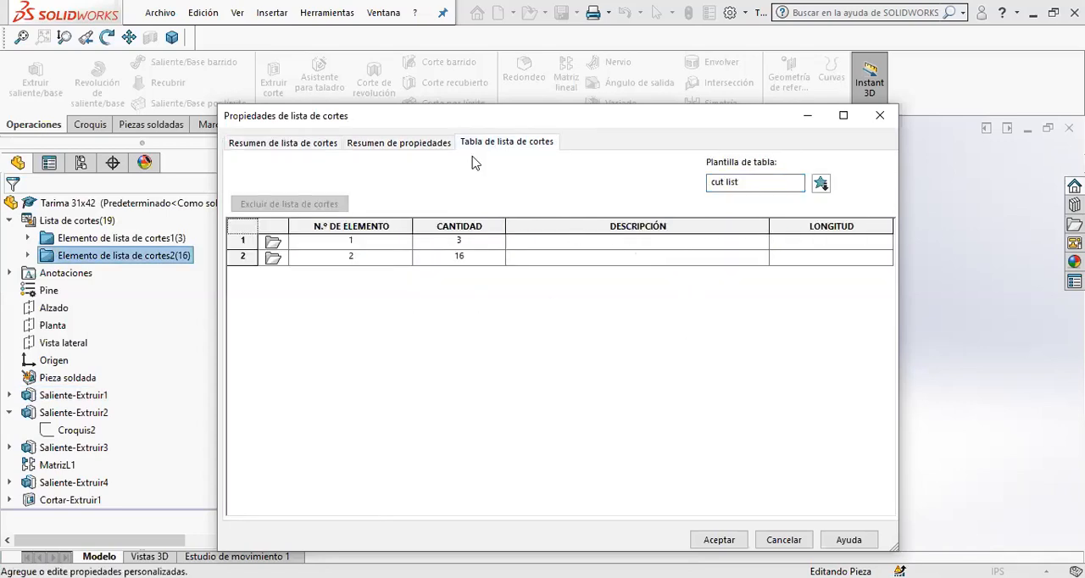
click(283, 143)
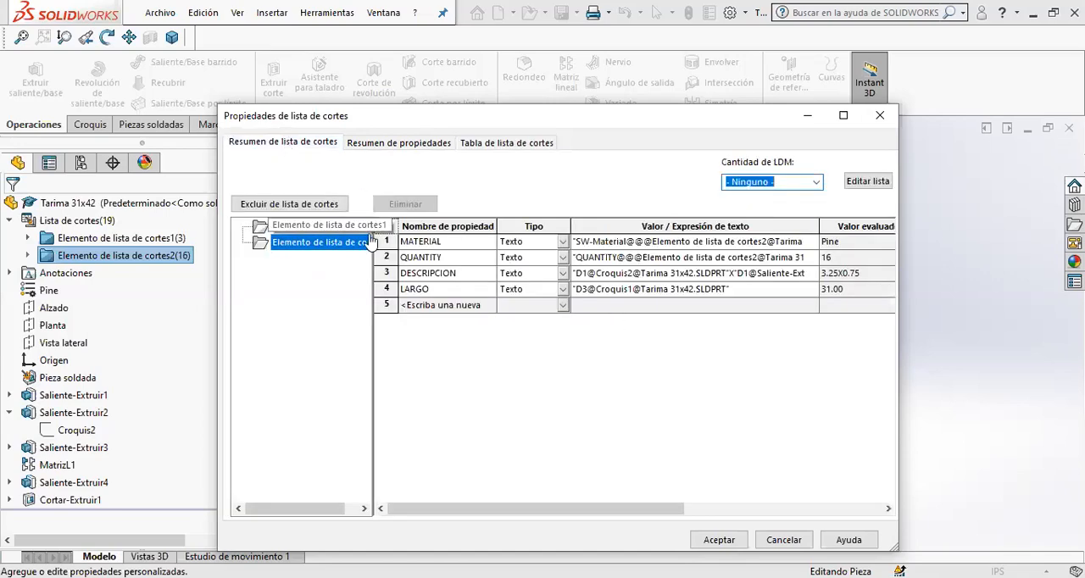
click(492, 144)
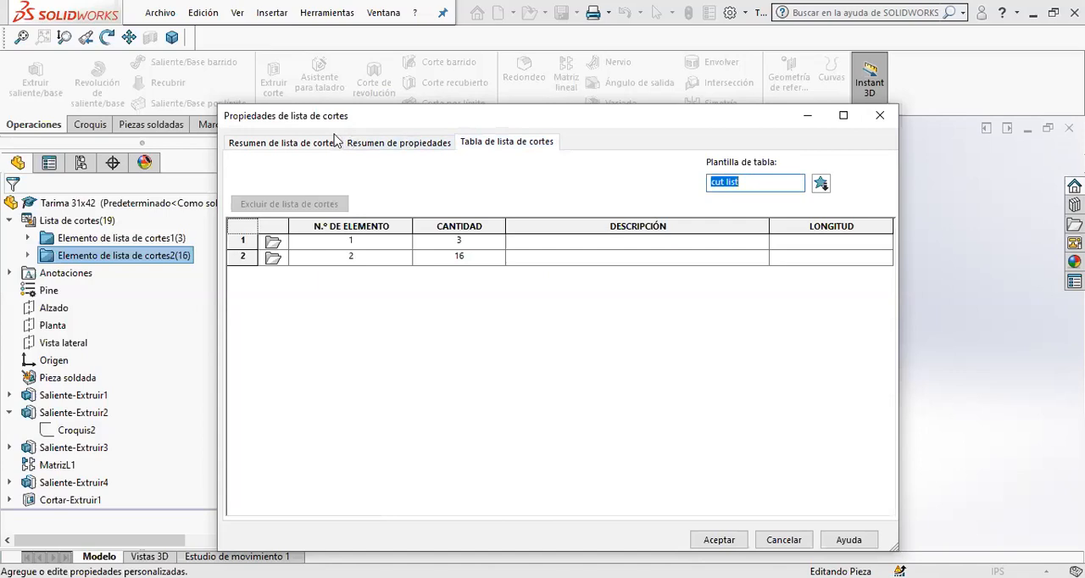
click(285, 145)
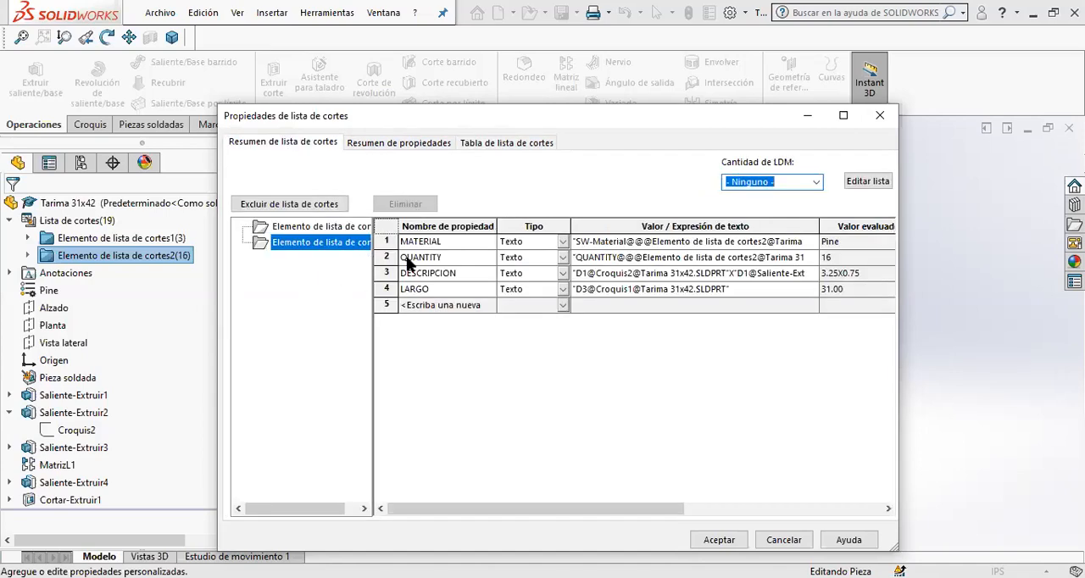
- Check the boards' property summary and cut list table, accept the cut list properties and save the part
click(480, 306)
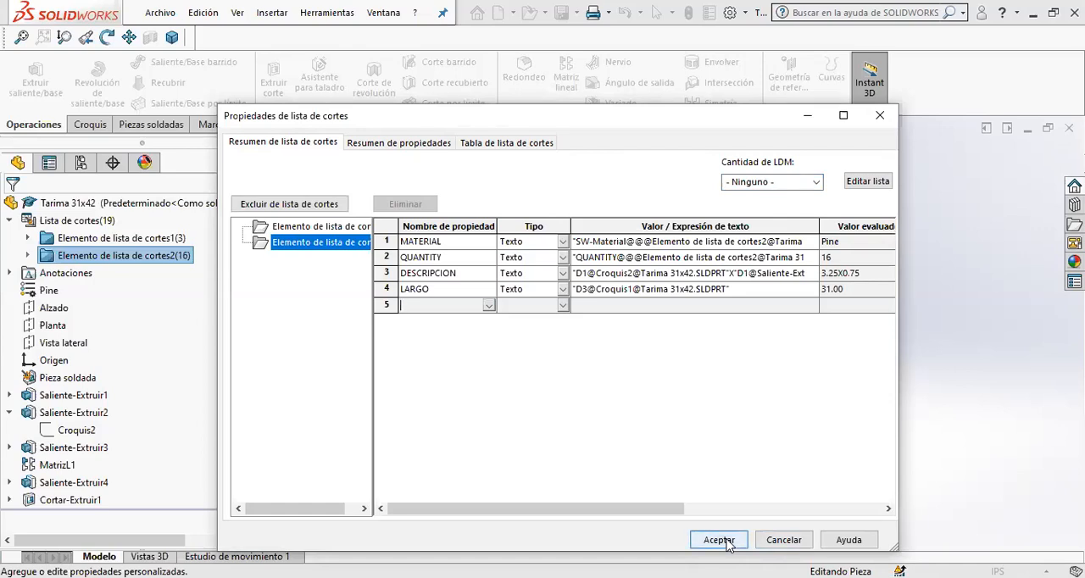
click(399, 142)
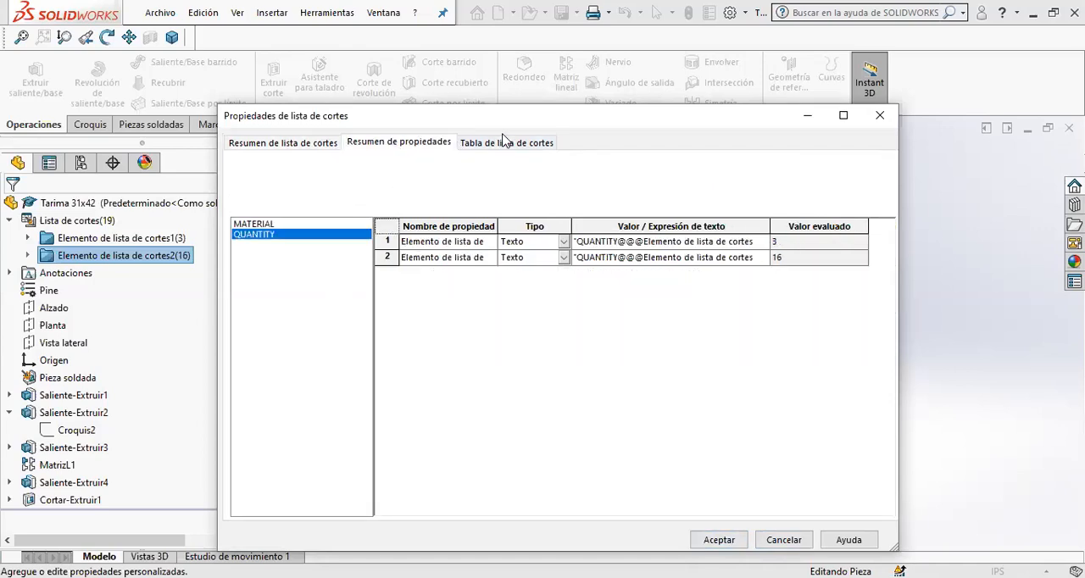
click(503, 140)
click(652, 227)
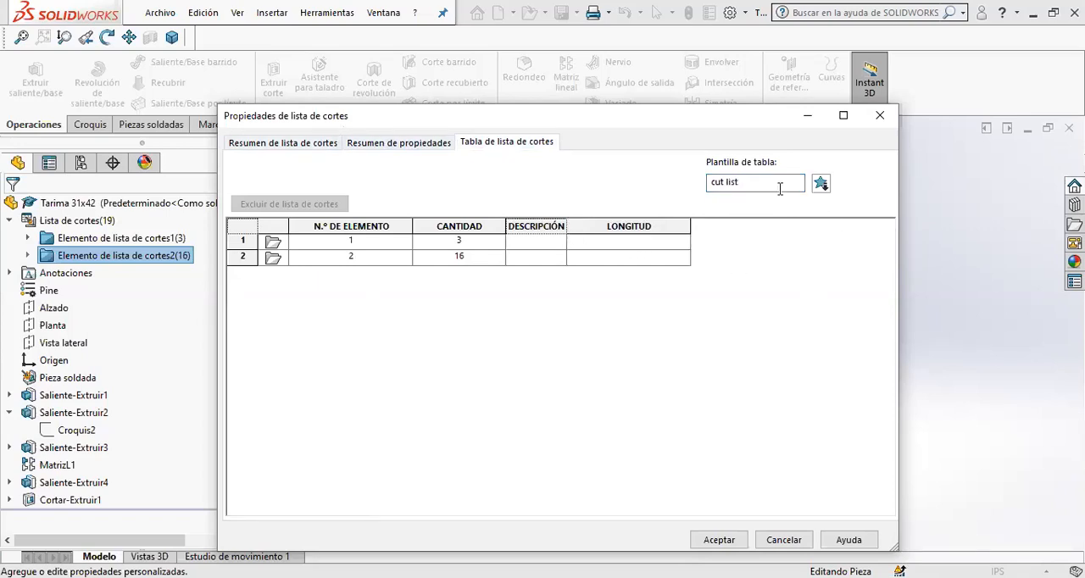
click(257, 143)
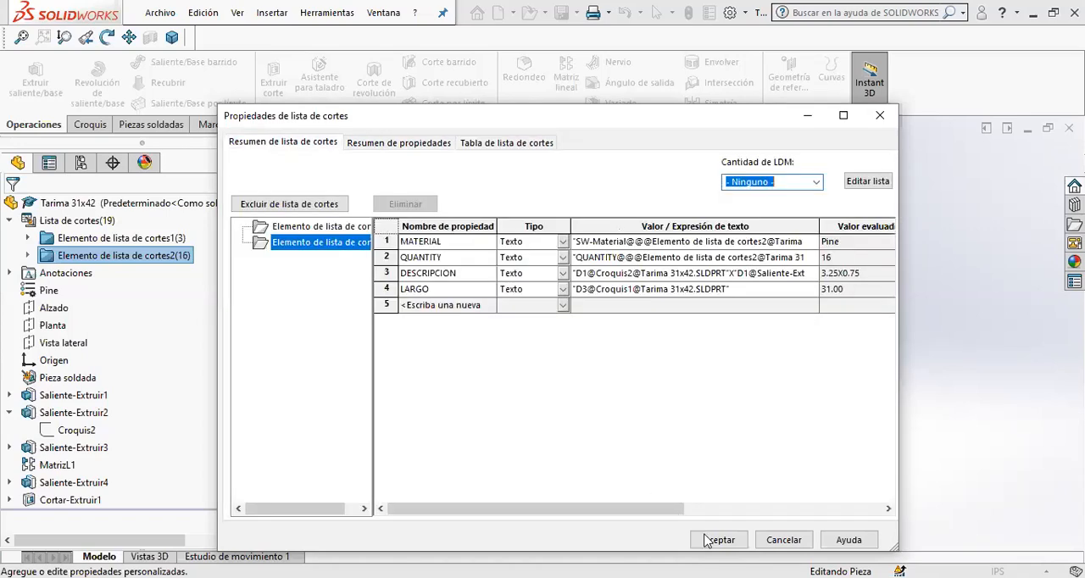
click(719, 540)
click(562, 12)
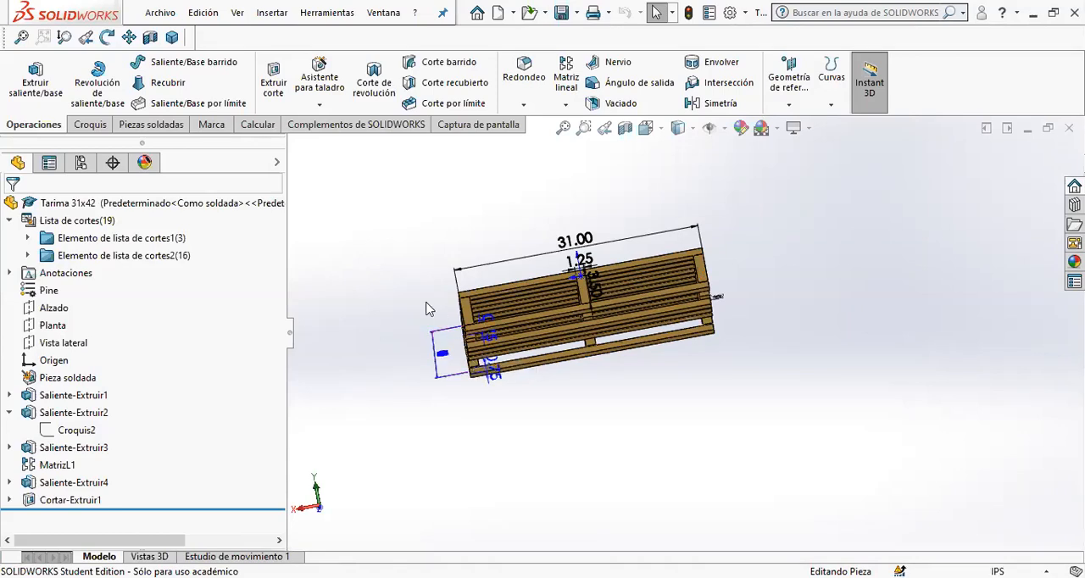
- Switch to the Tarima 31x42 drawing and insert a column to the right of DESCRIPTION in the cut list table
key(ctrl+Tab)
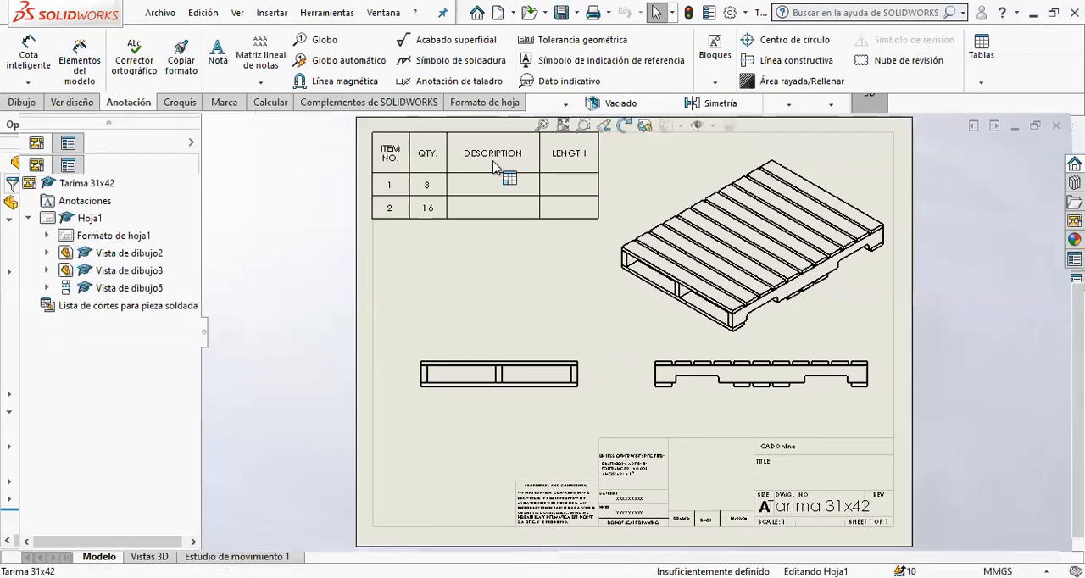
click(494, 155)
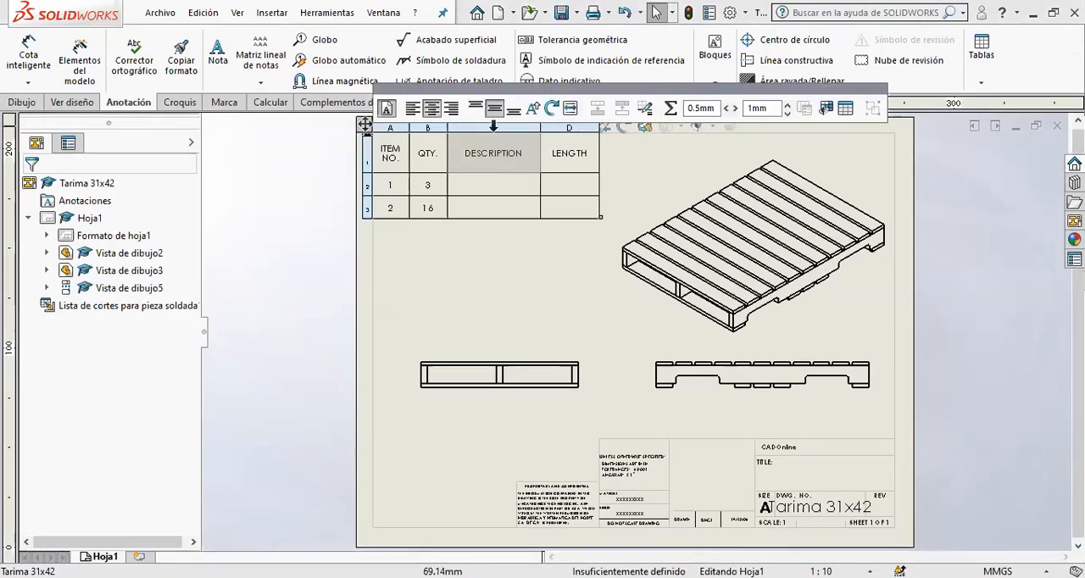
right_click(494, 126)
mouse_move(698, 222)
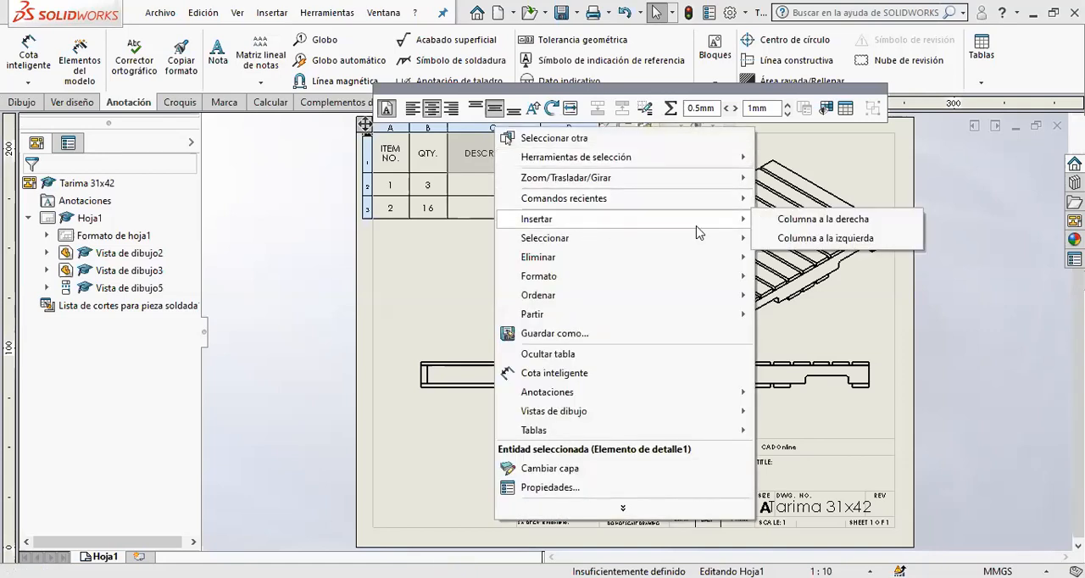
click(858, 219)
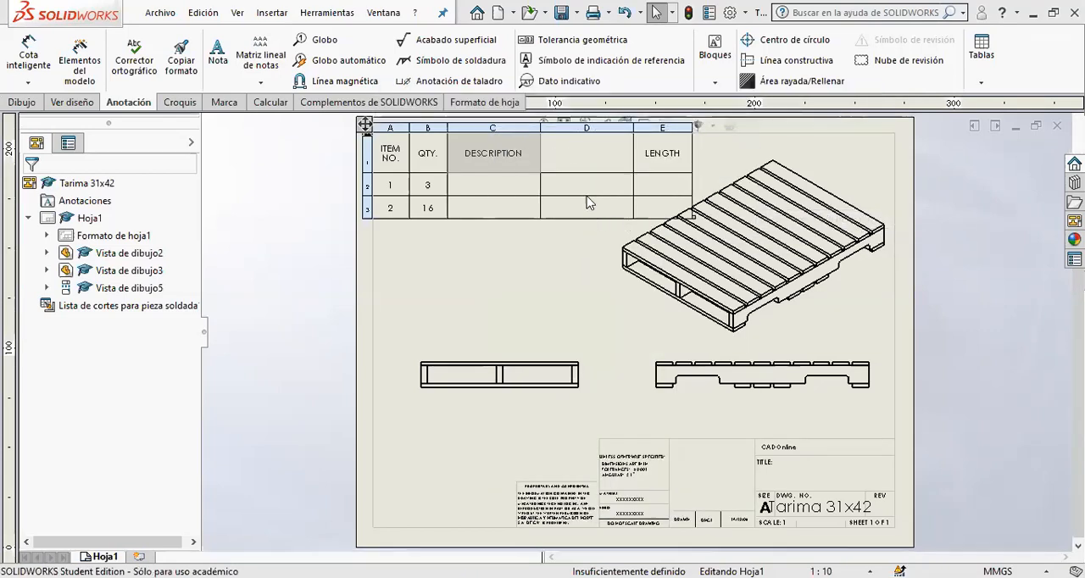
- Link the new blank column of the cut list table to the cut list item property DESCRIPCION
click(583, 151)
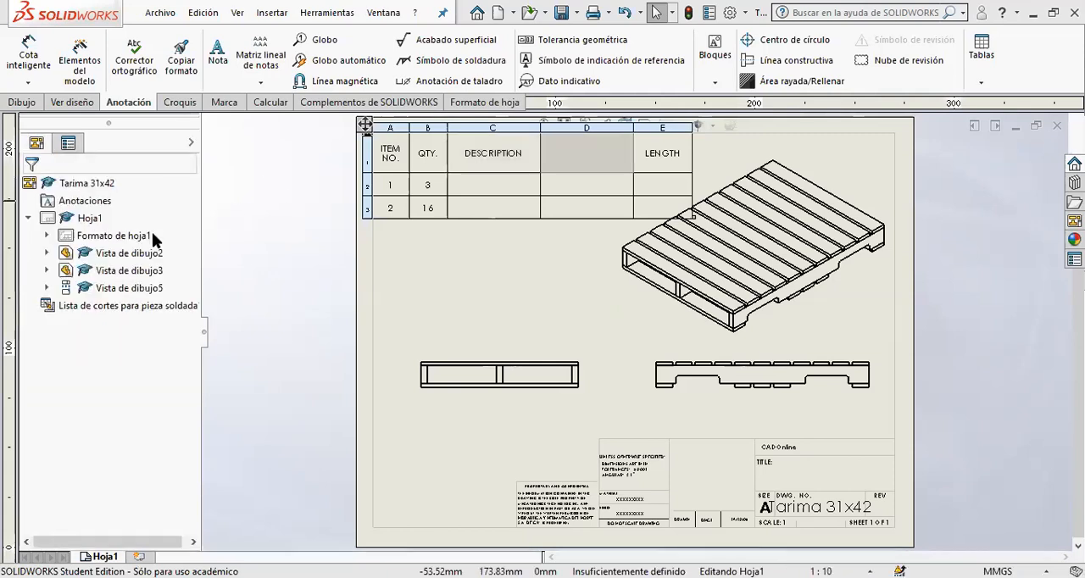
click(576, 130)
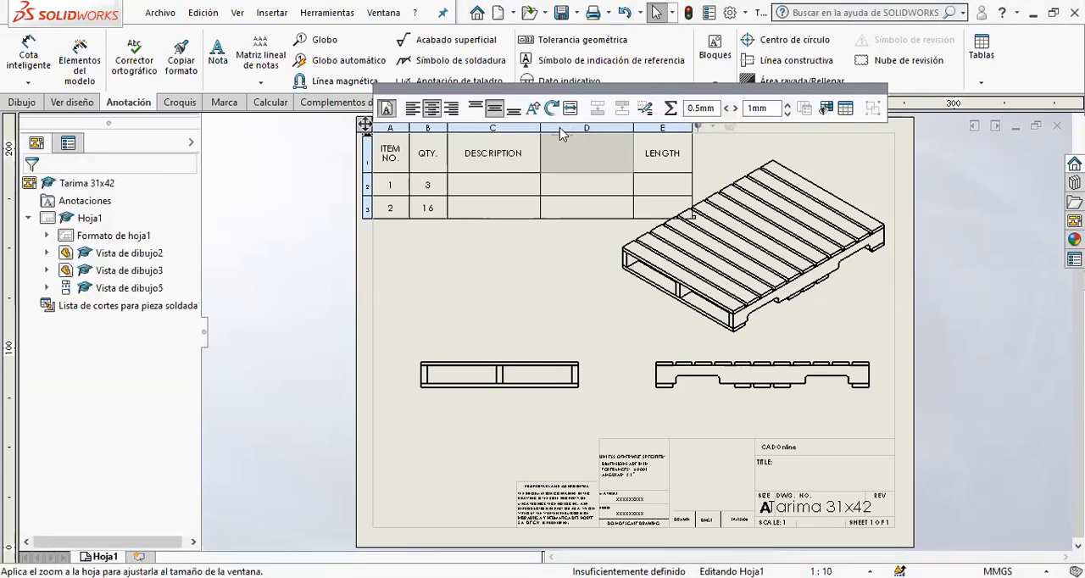
click(560, 128)
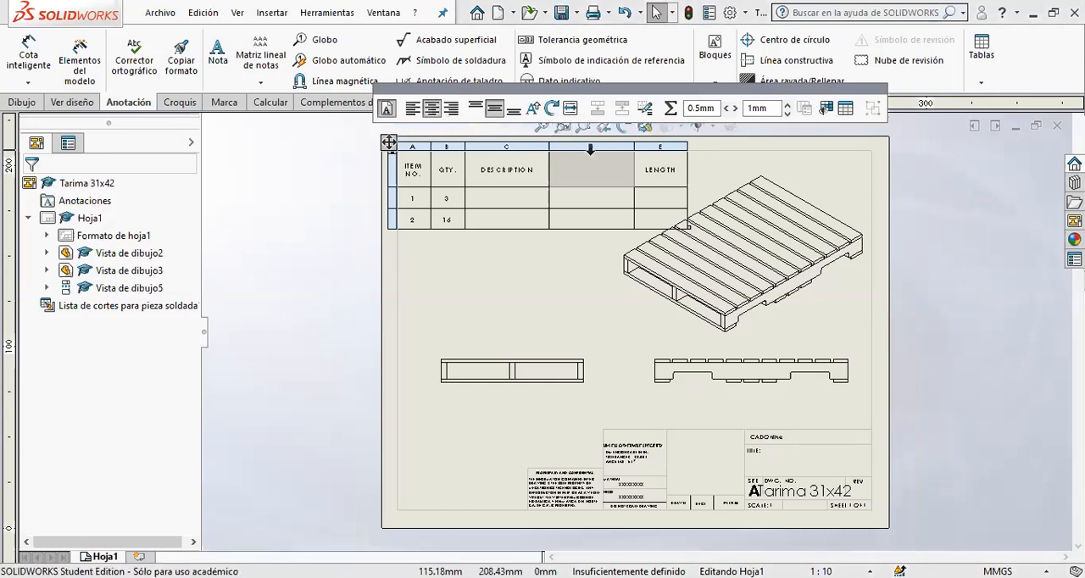
click(591, 148)
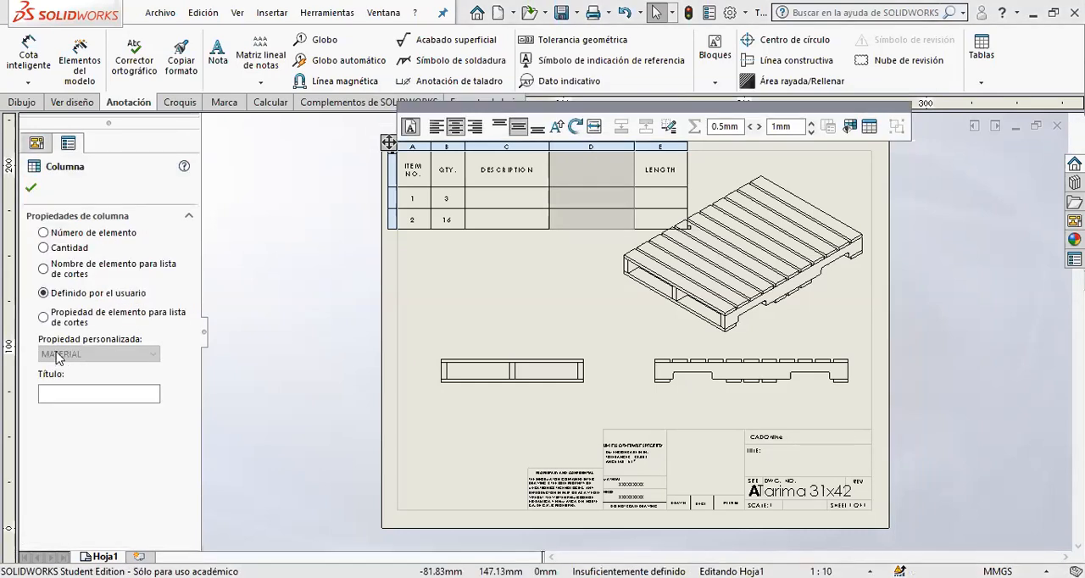
click(49, 324)
click(105, 353)
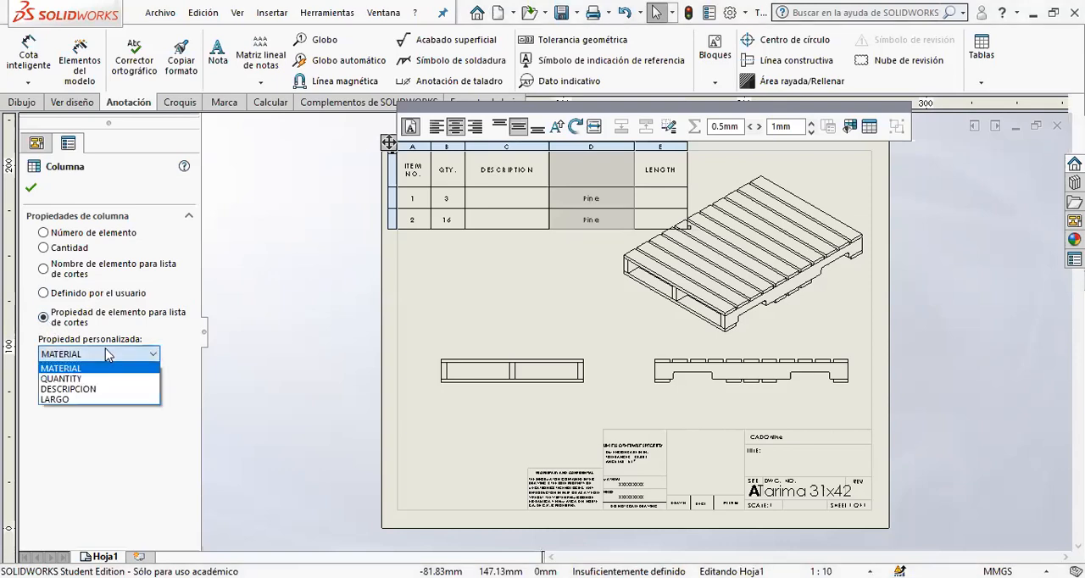
click(92, 389)
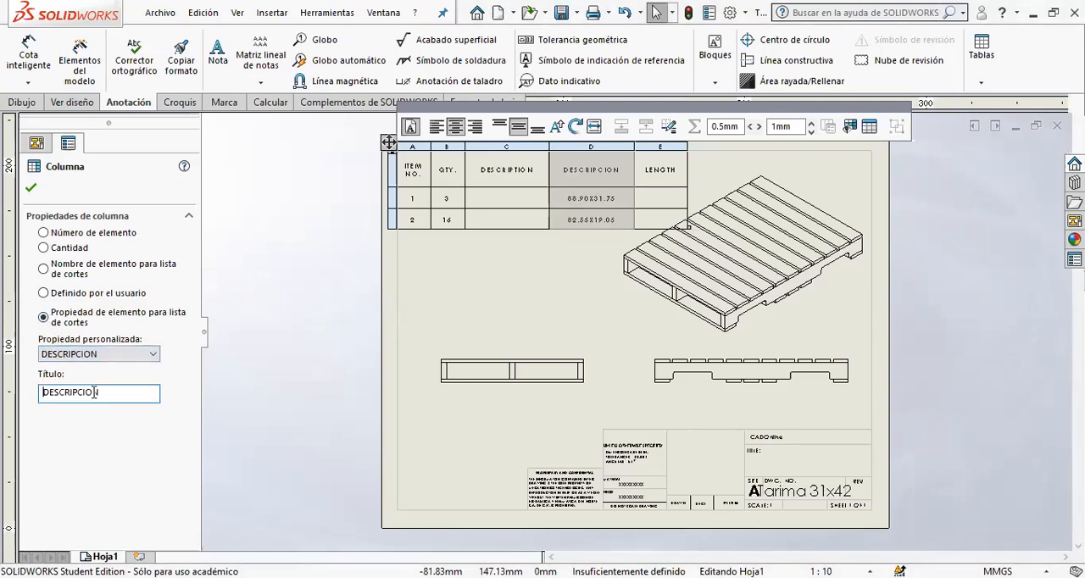
- Link the LENGTH column of the cut list table to the cut list item property LARGO
click(656, 147)
click(68, 327)
click(93, 356)
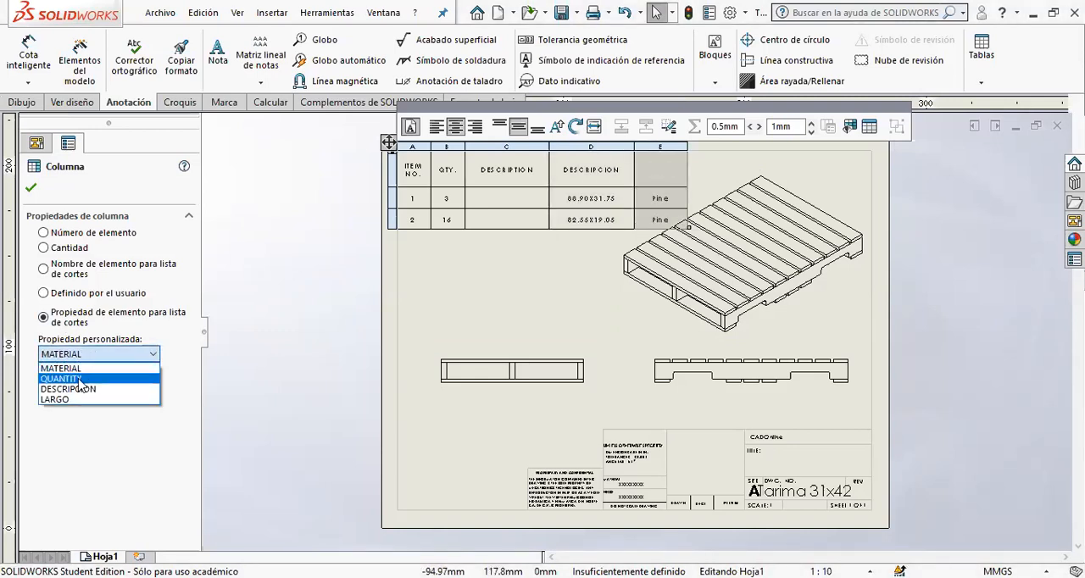
click(75, 404)
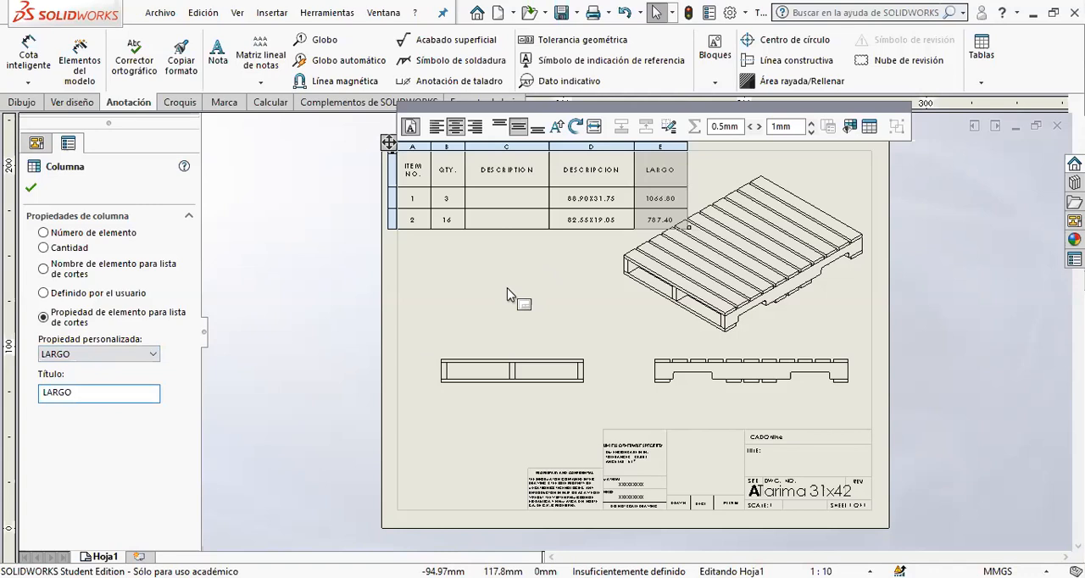
click(513, 314)
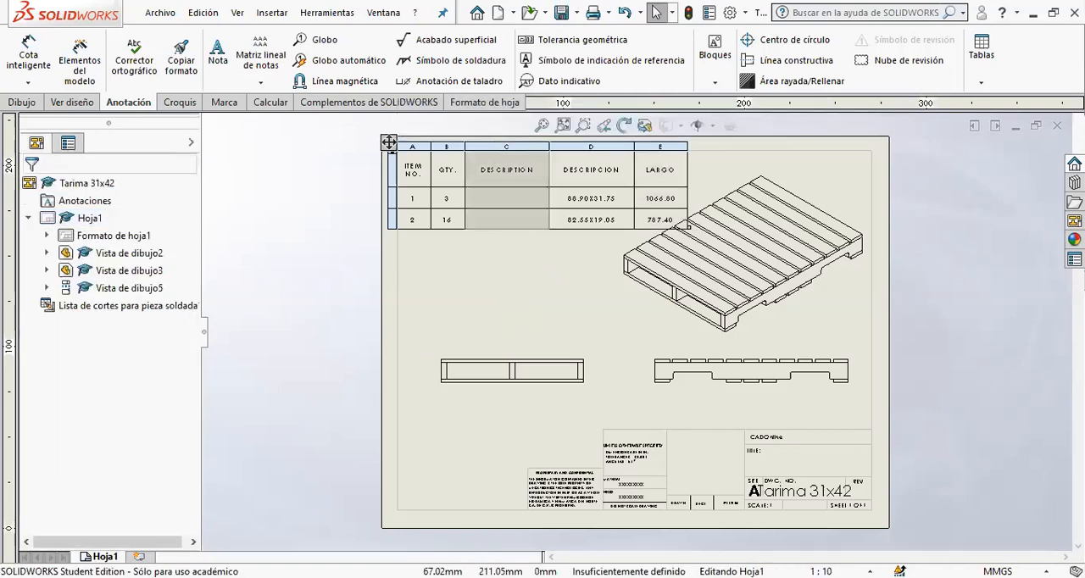
- Delete the empty DESCRIPTION column from the cut list table
click(506, 146)
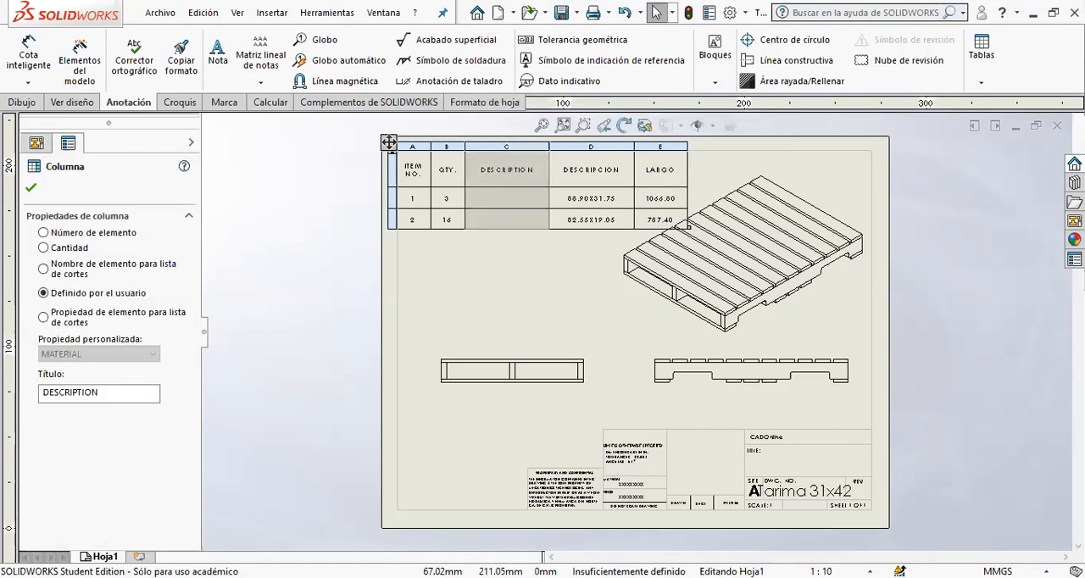
right_click(506, 148)
mouse_move(562, 280)
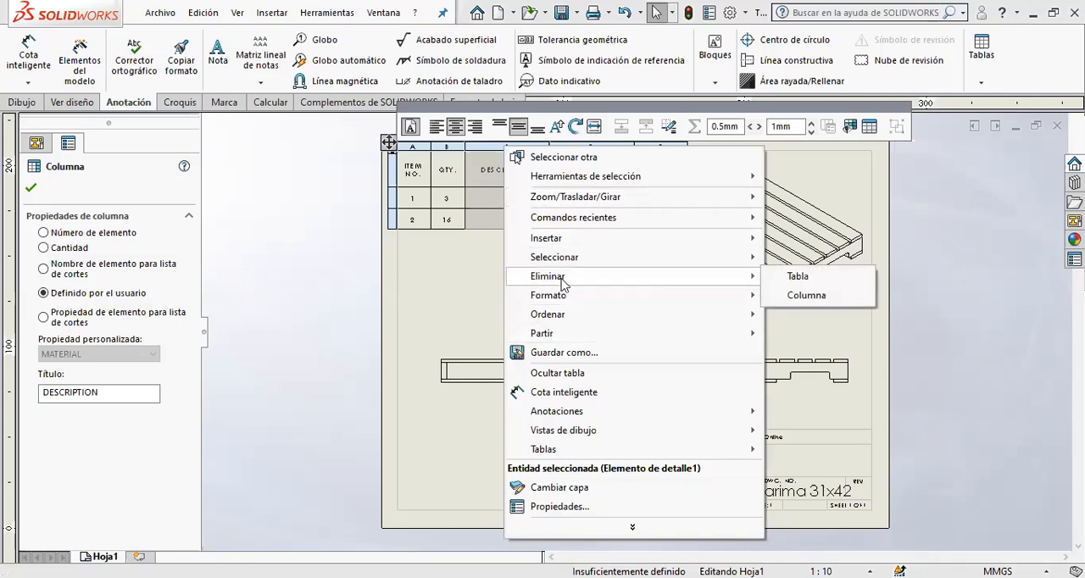
click(839, 297)
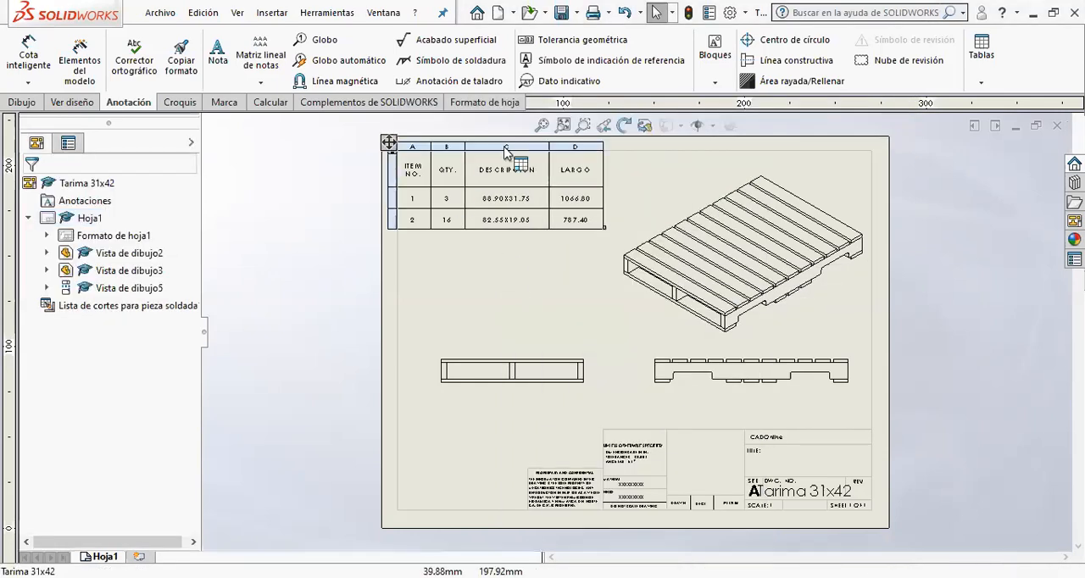
click(546, 127)
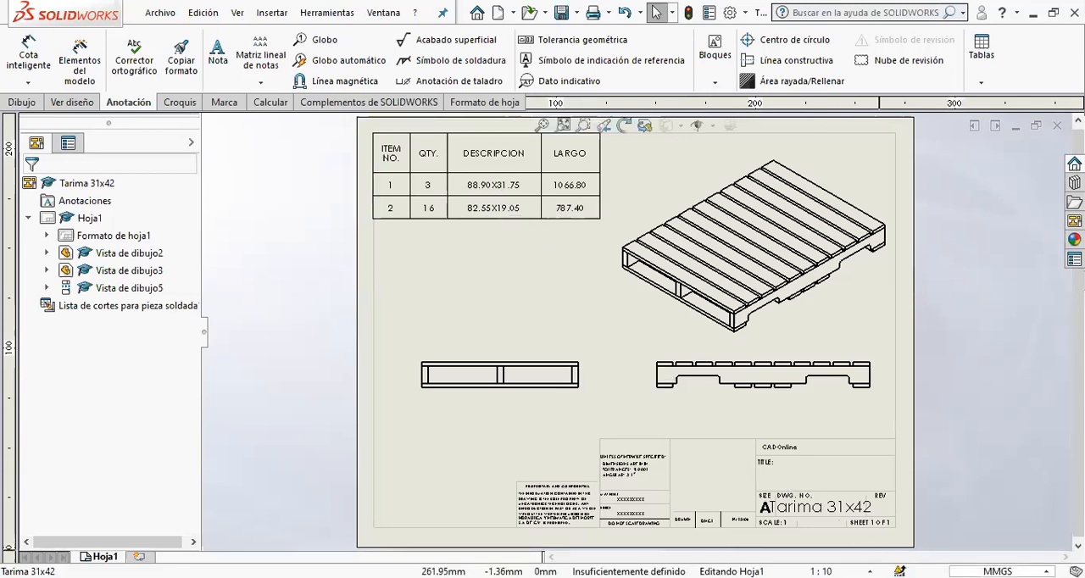
- Set the drawing's unit system to IPS and save the drawing
click(1000, 571)
click(972, 522)
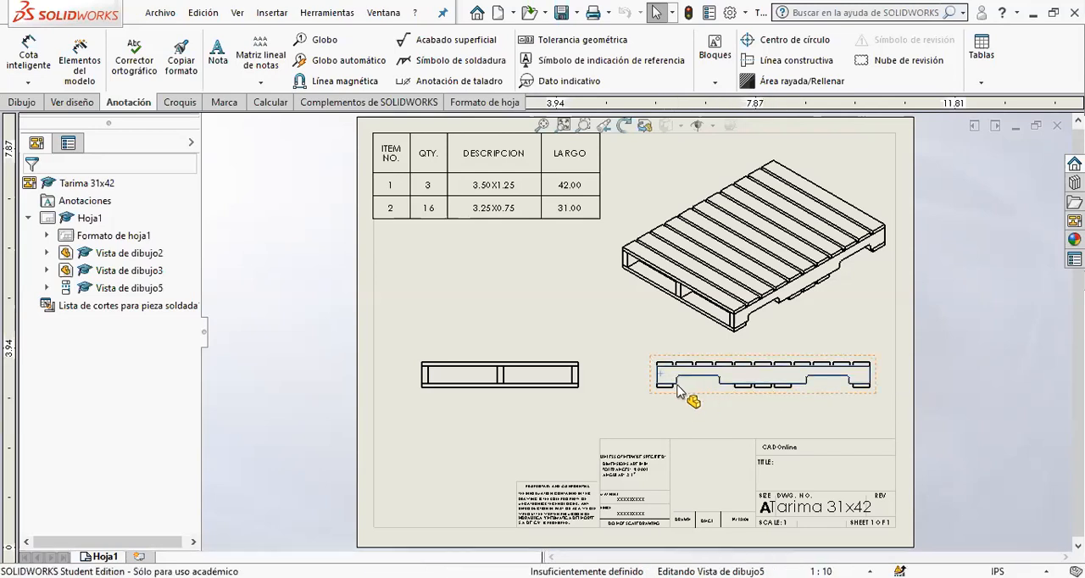
click(678, 390)
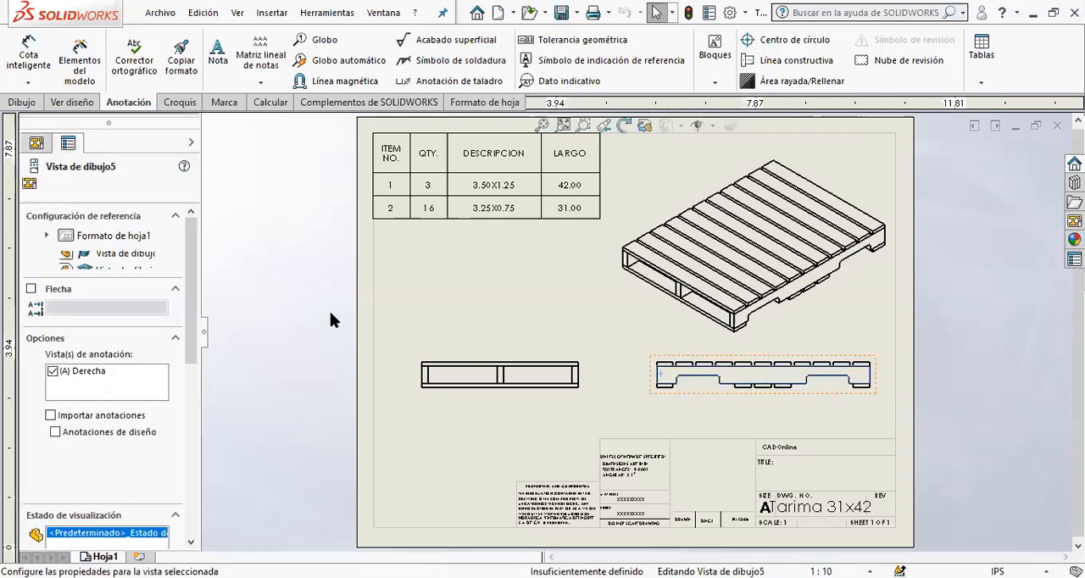
click(437, 285)
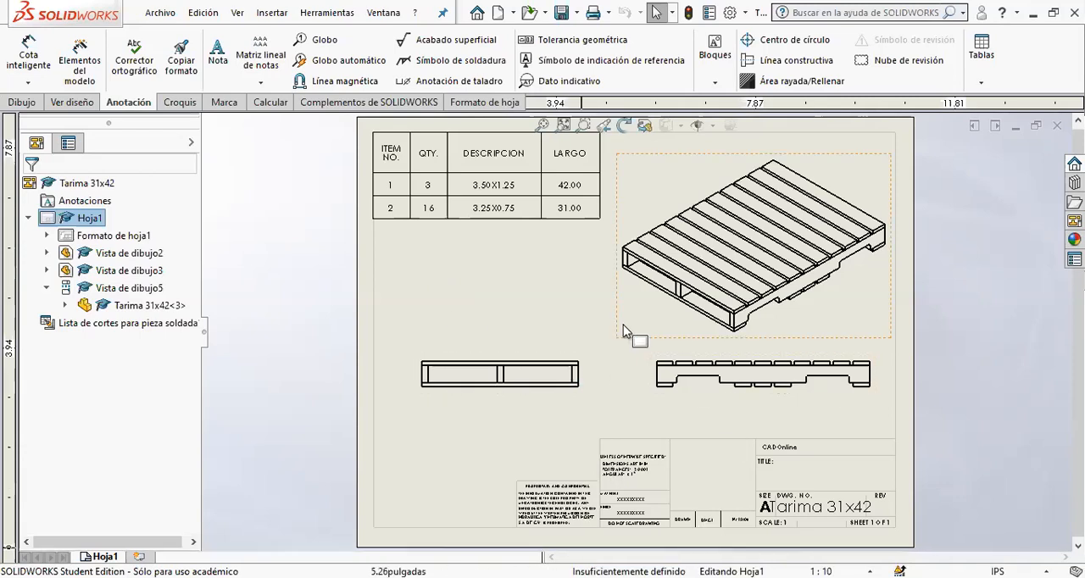
click(556, 14)
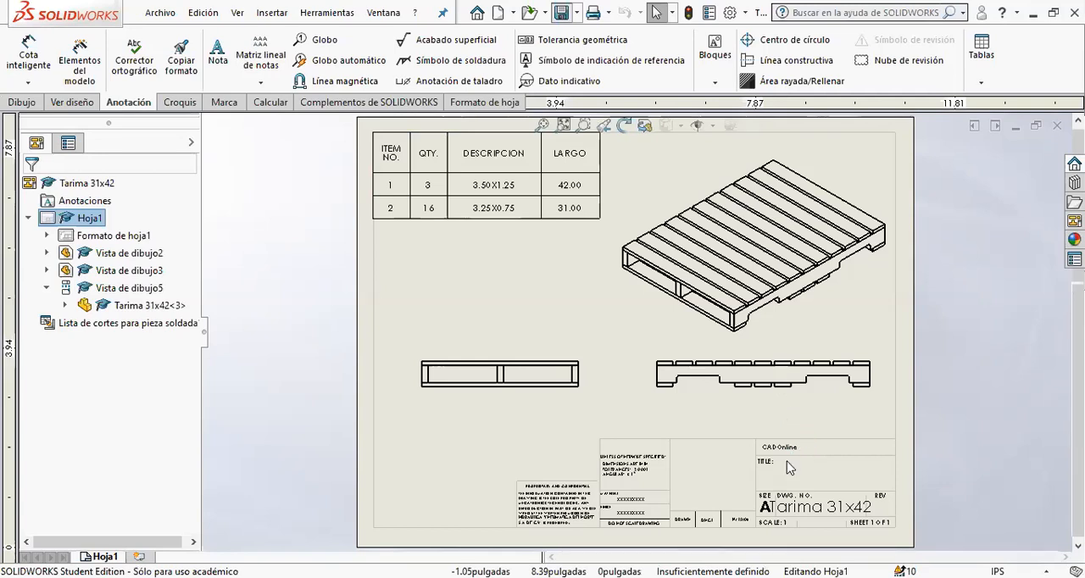
key(Return)
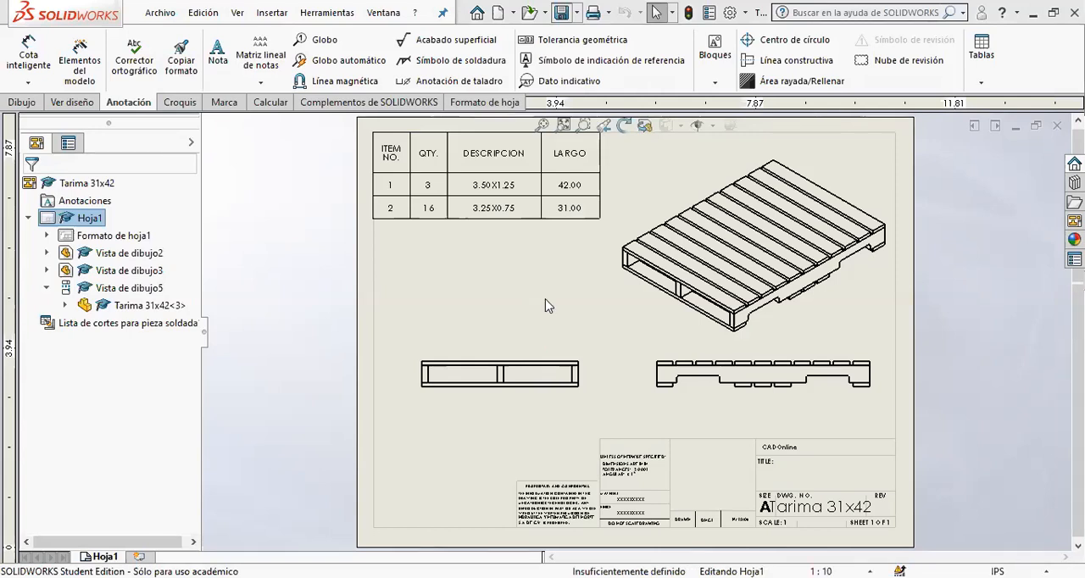
- Return to the pallet part, collapse its cut list folder and turn off the display of feature dimensions
key(ctrl+Tab)
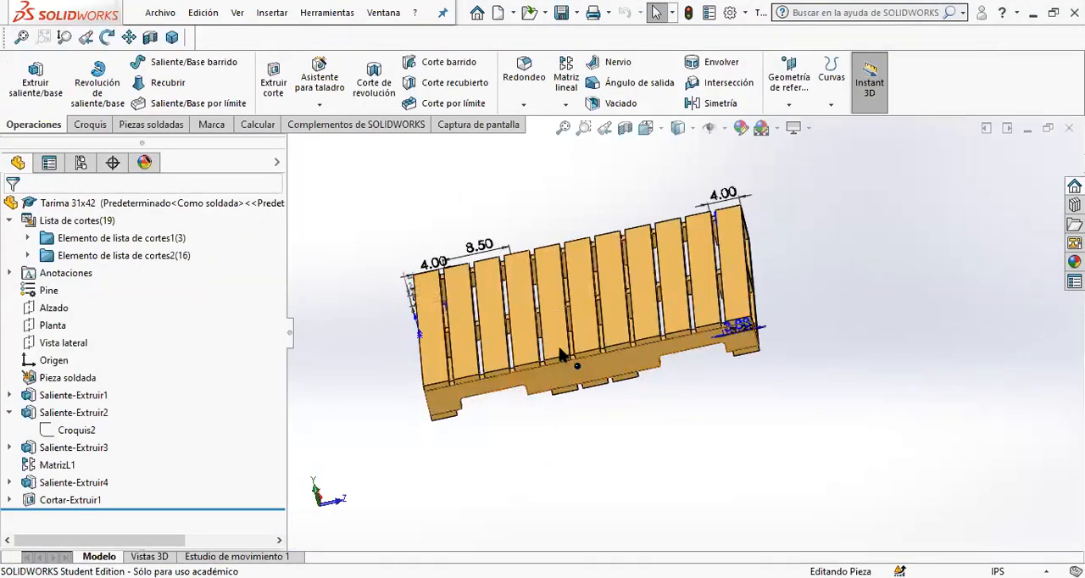
middle_drag(634, 317, 464, 354)
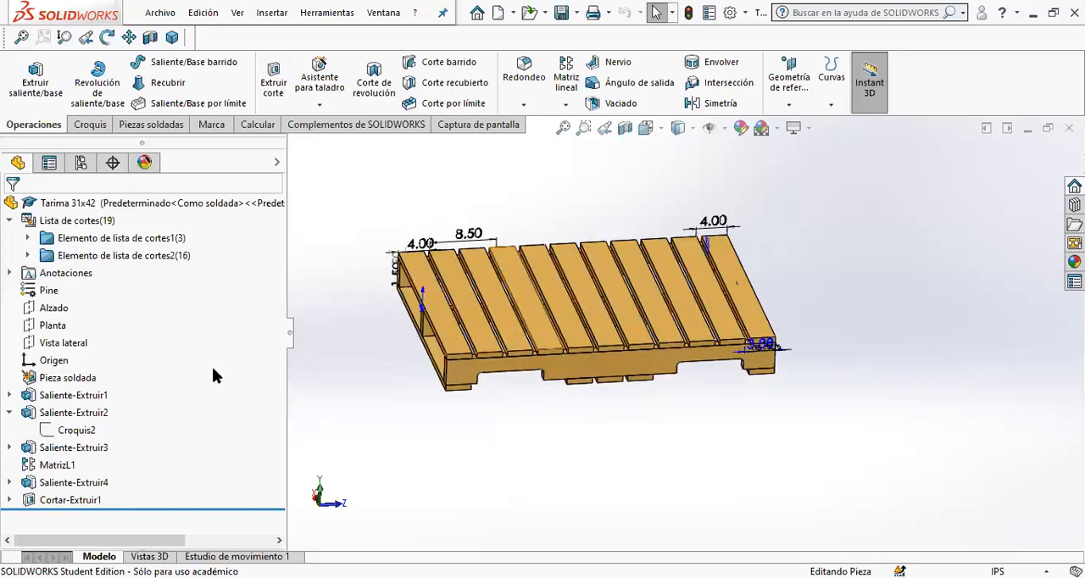
click(9, 222)
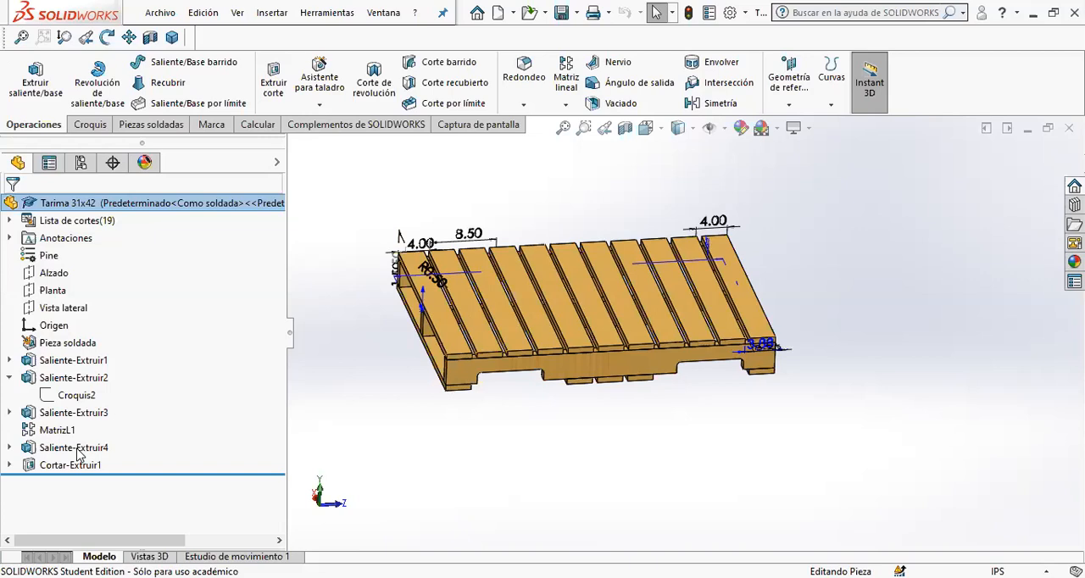
right_click(68, 243)
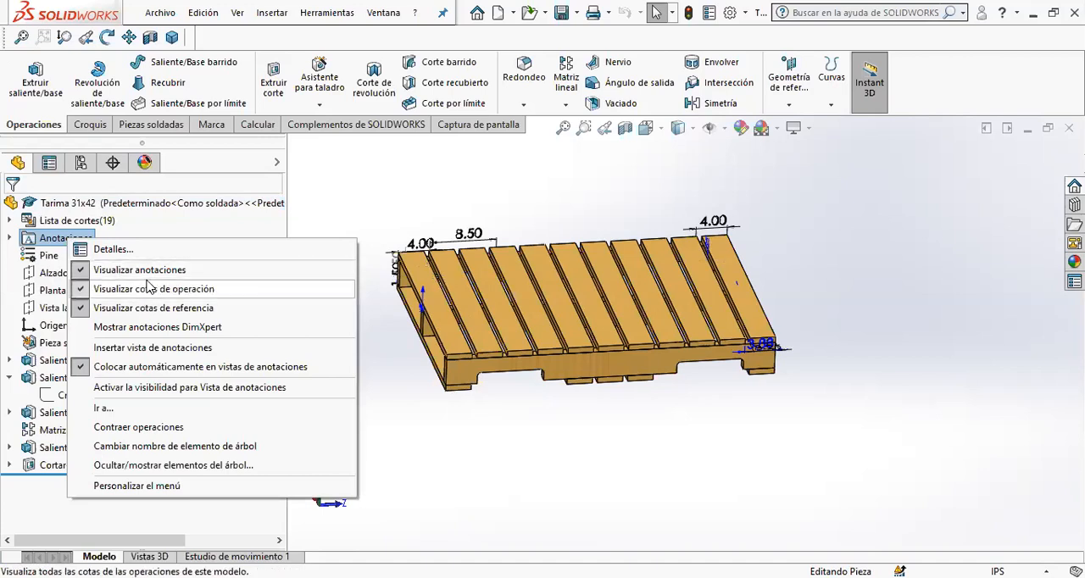
click(209, 289)
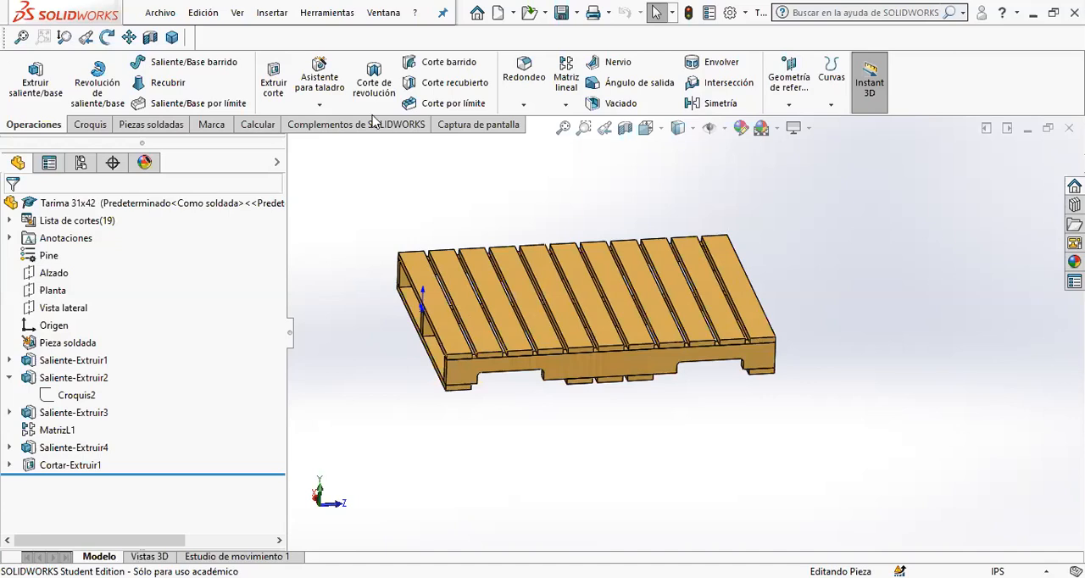
- Show the finished pallet in isometric view with the weldment tools available and no command active
click(172, 37)
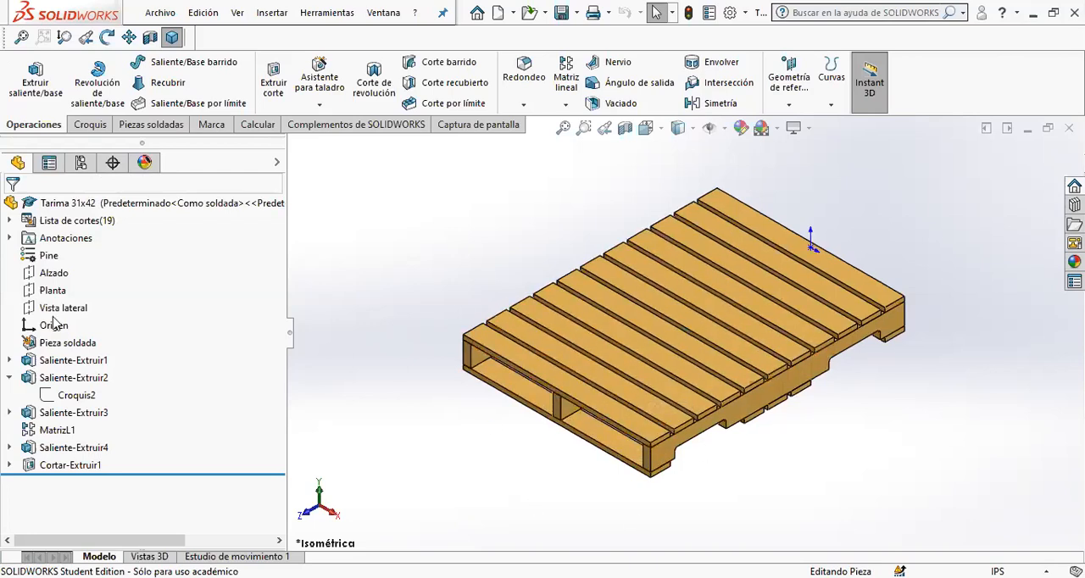
click(137, 133)
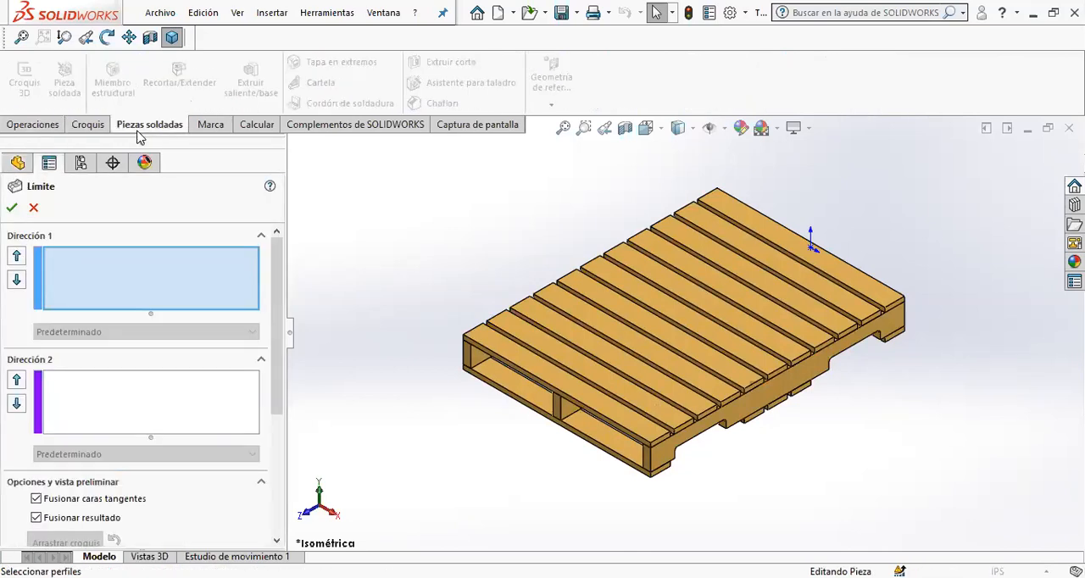
key(Escape)
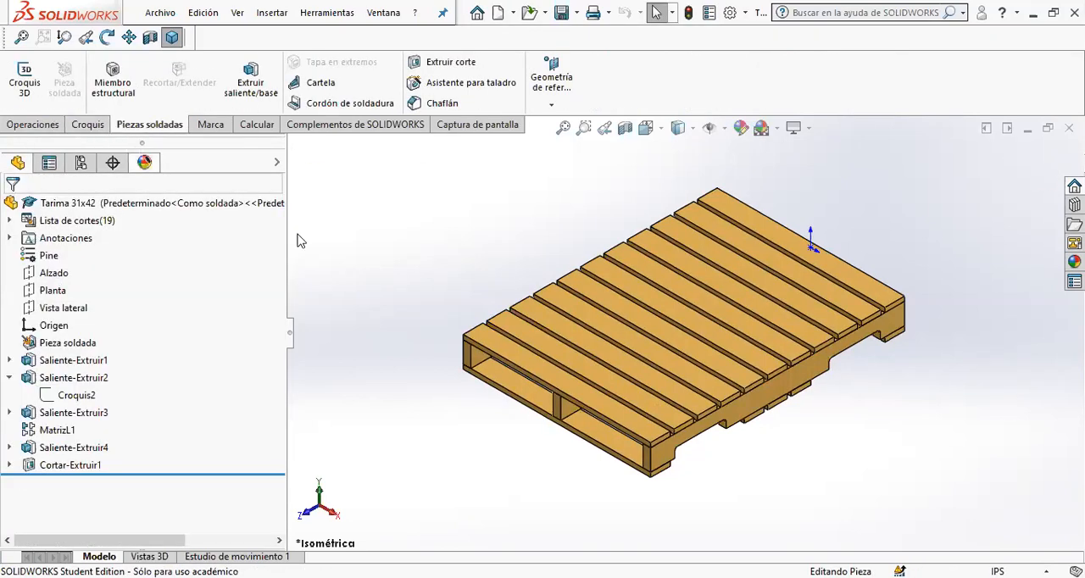